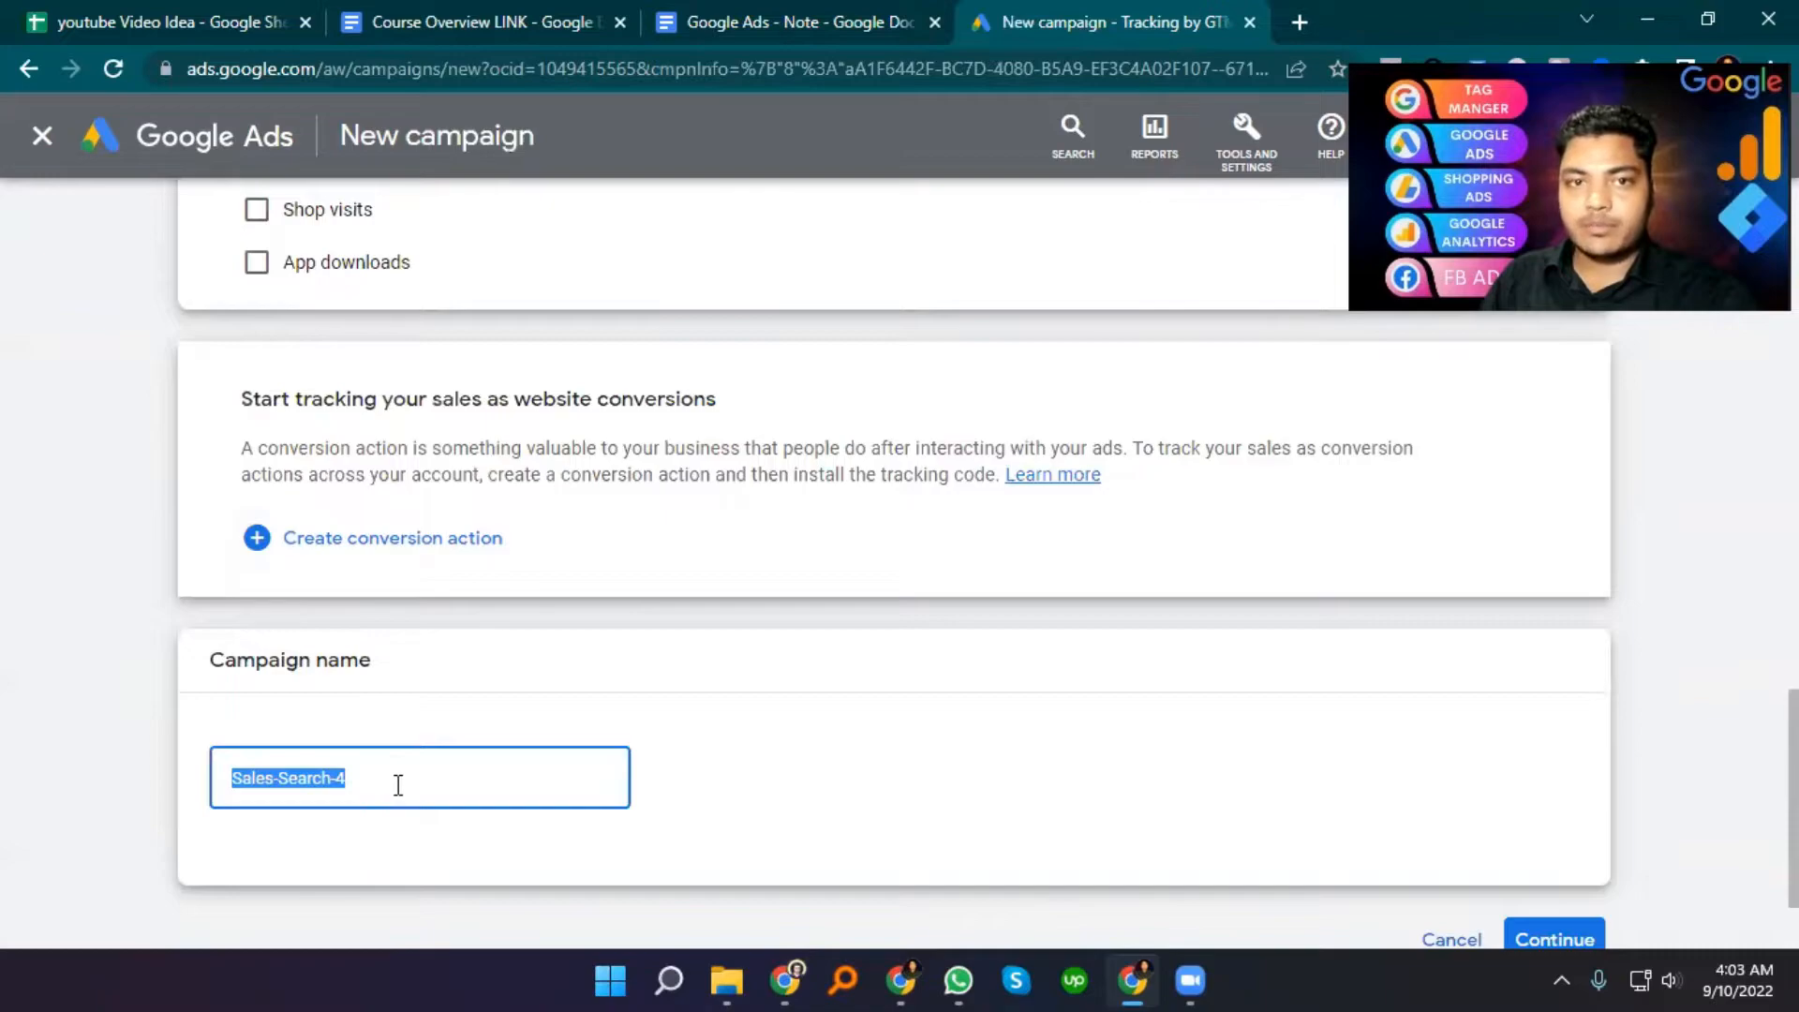
- Name the campaign "location language target" and continue to its bidding setup
click(398, 786)
drag(430, 785, 153, 783)
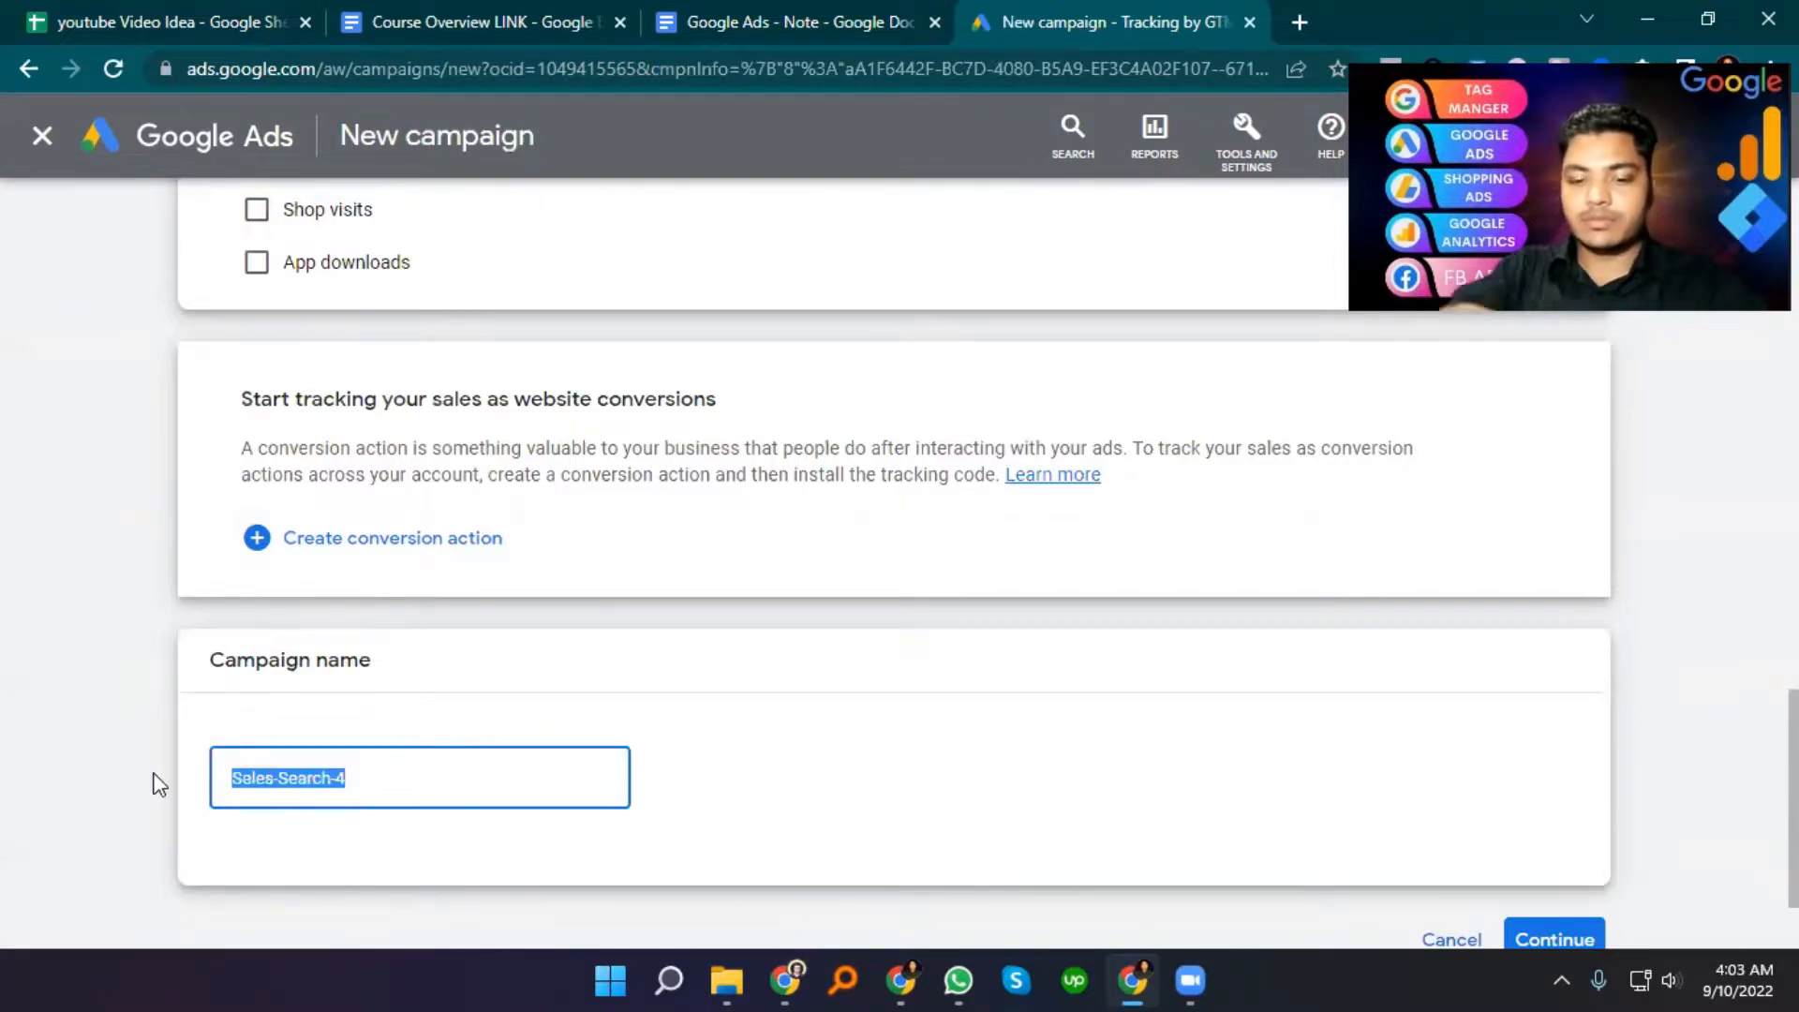
text(location language ta)
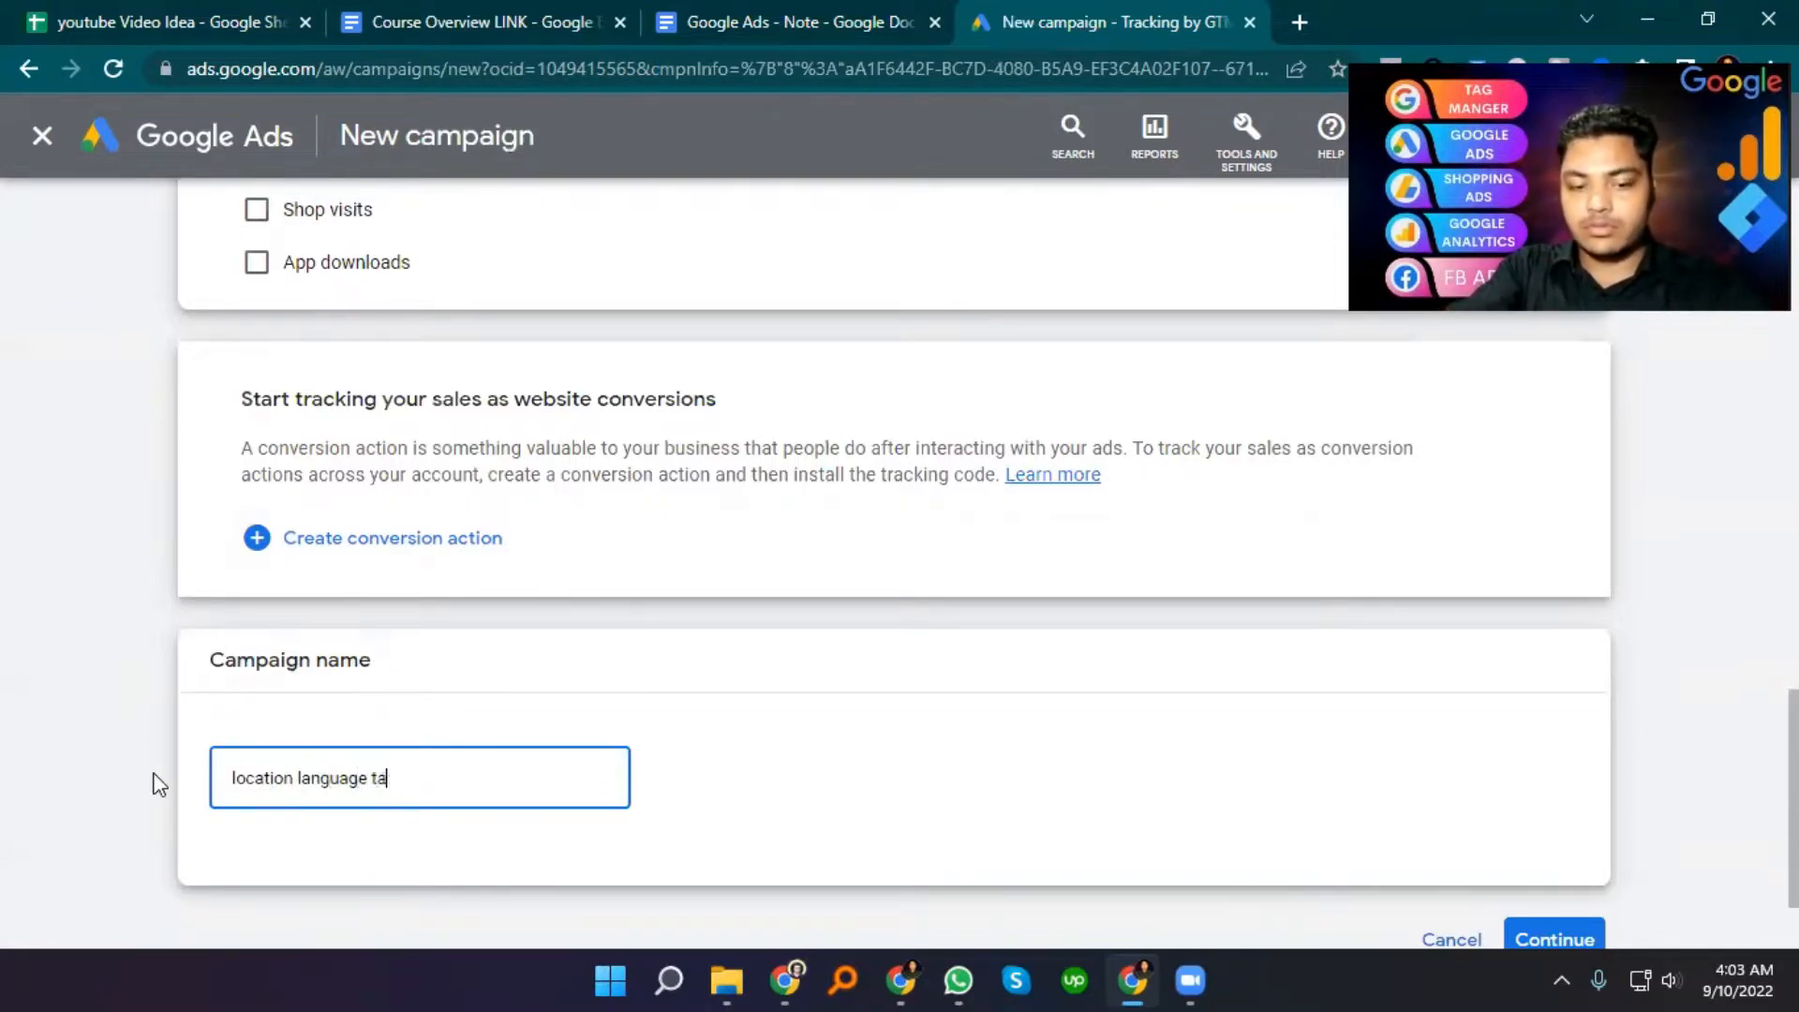
text(rget)
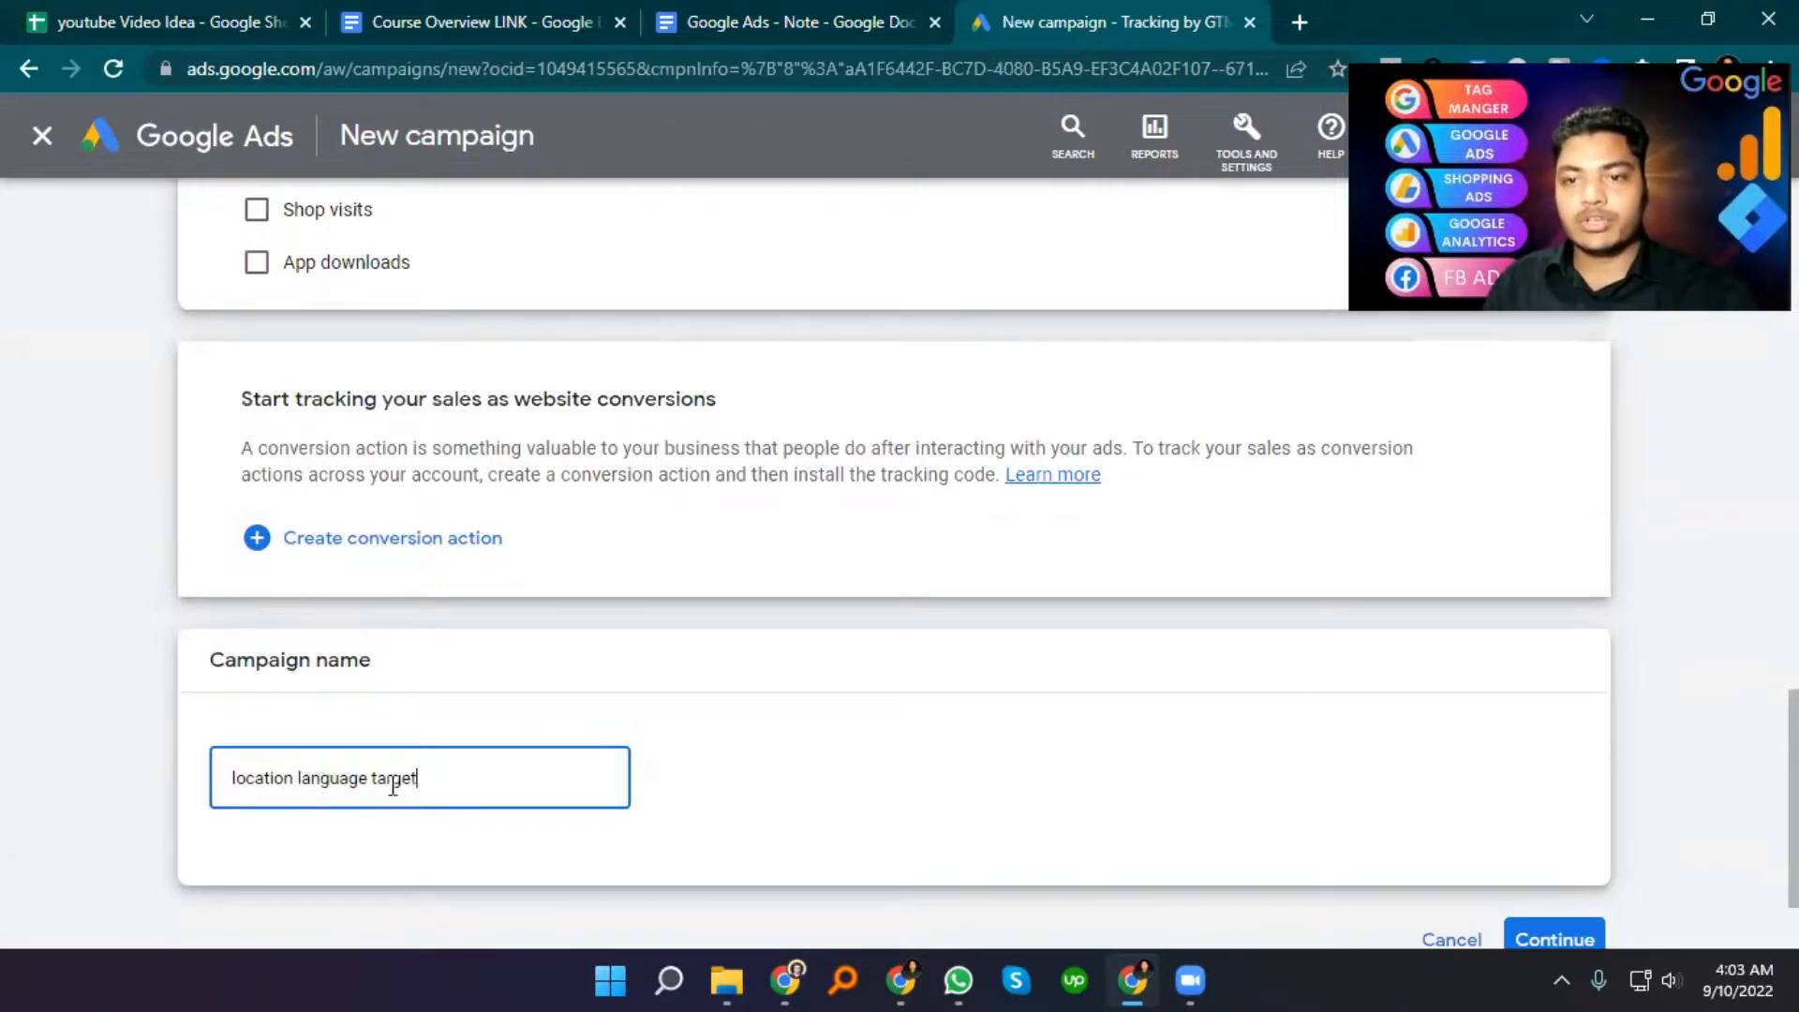
scroll(937, 806, down, 2)
click(1558, 798)
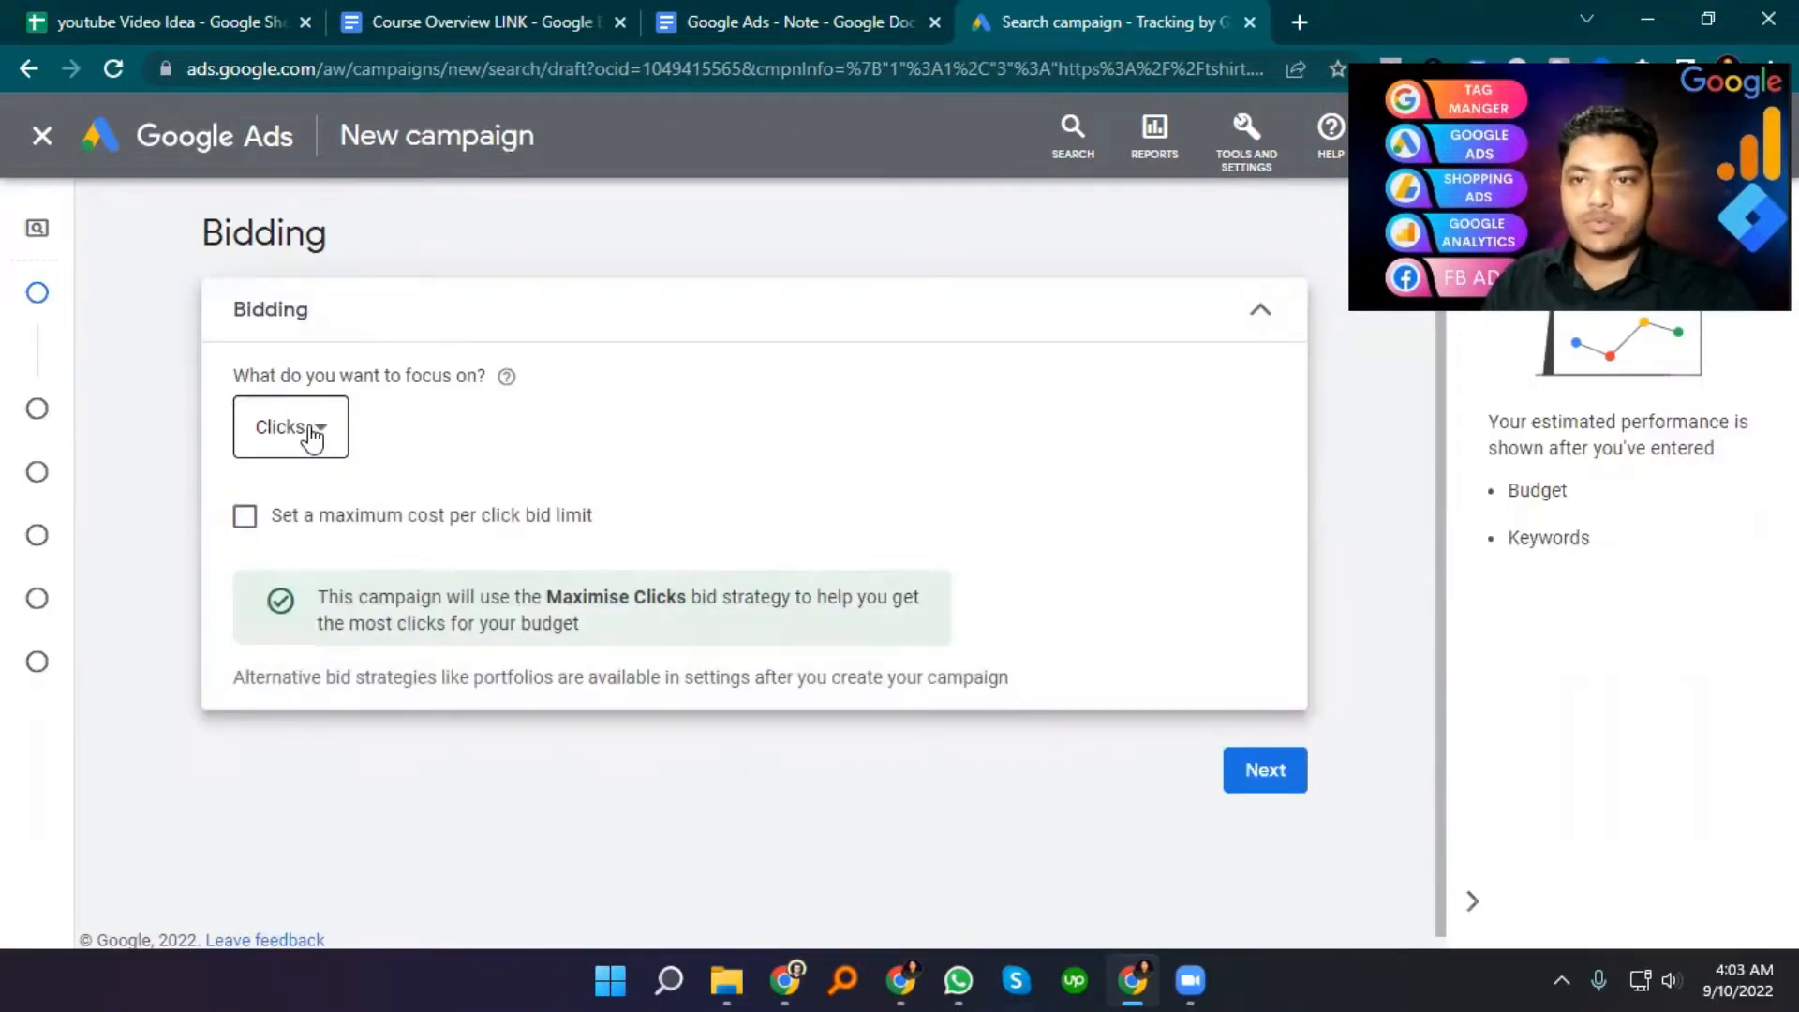
- Keep Clicks as the bidding focus, set a maximum CPC bid limit of US$5, and proceed to the campaign settings
click(310, 434)
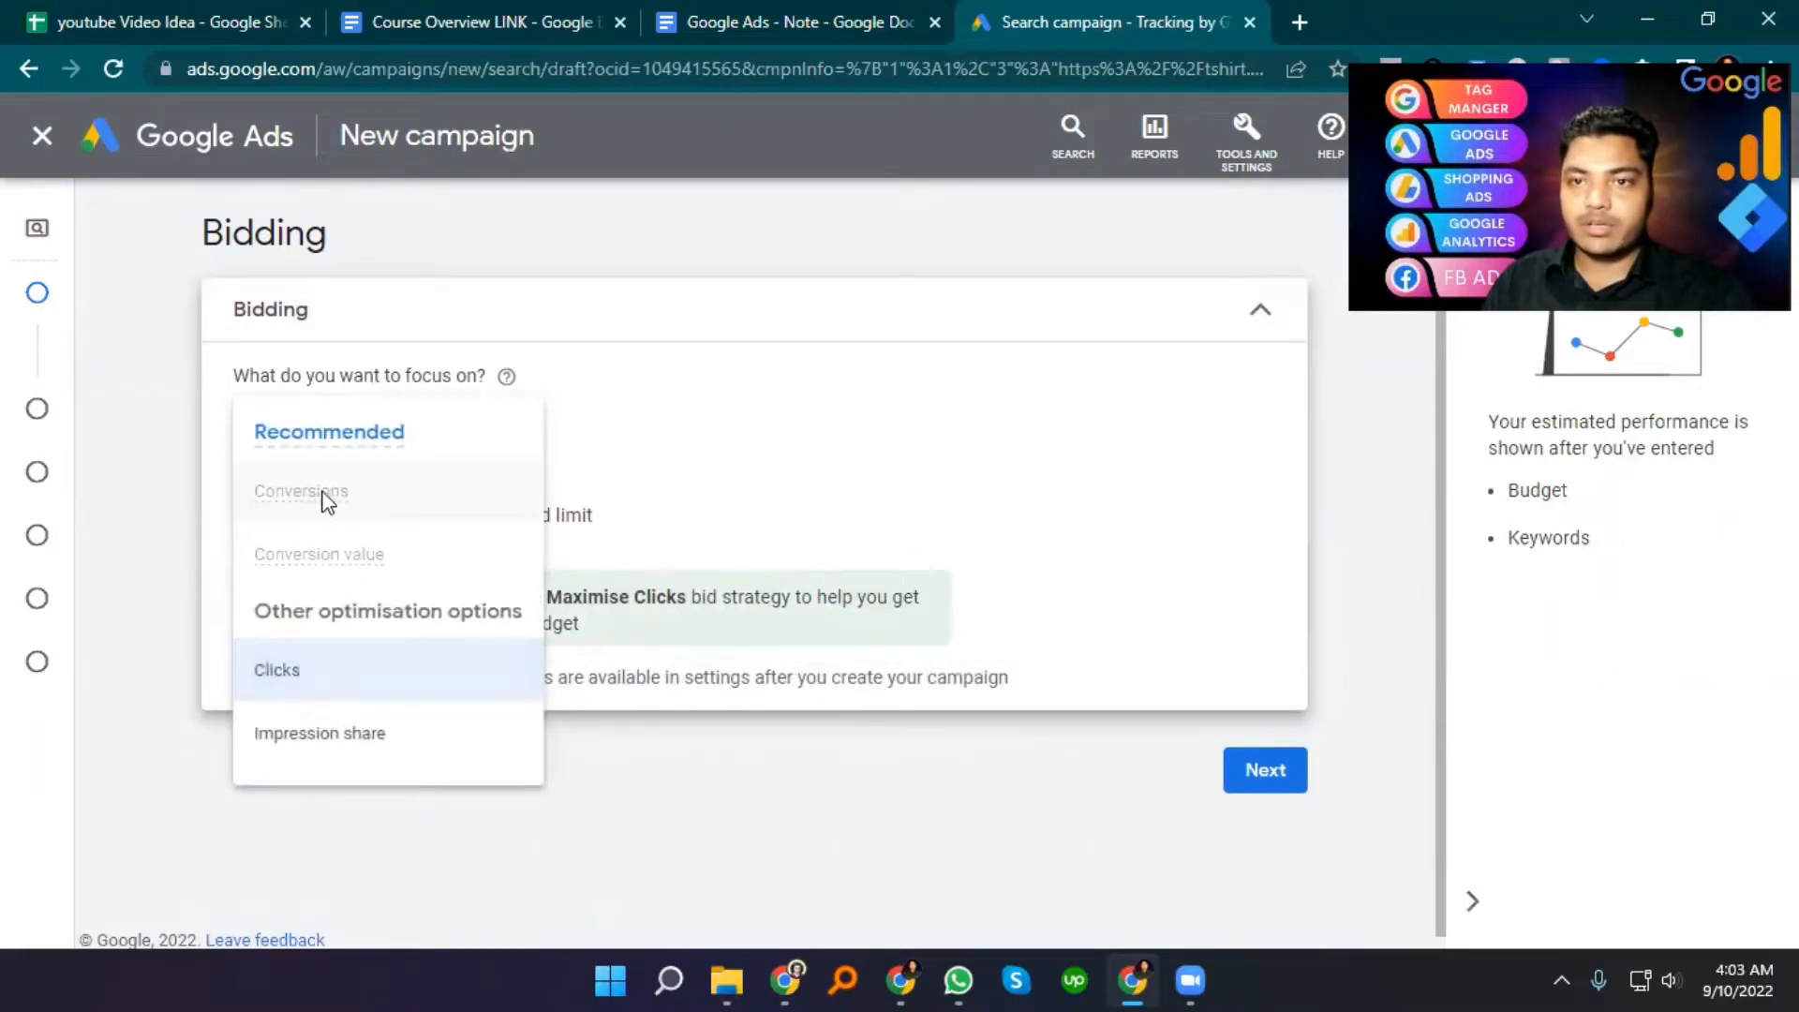
mouse_move(326, 527)
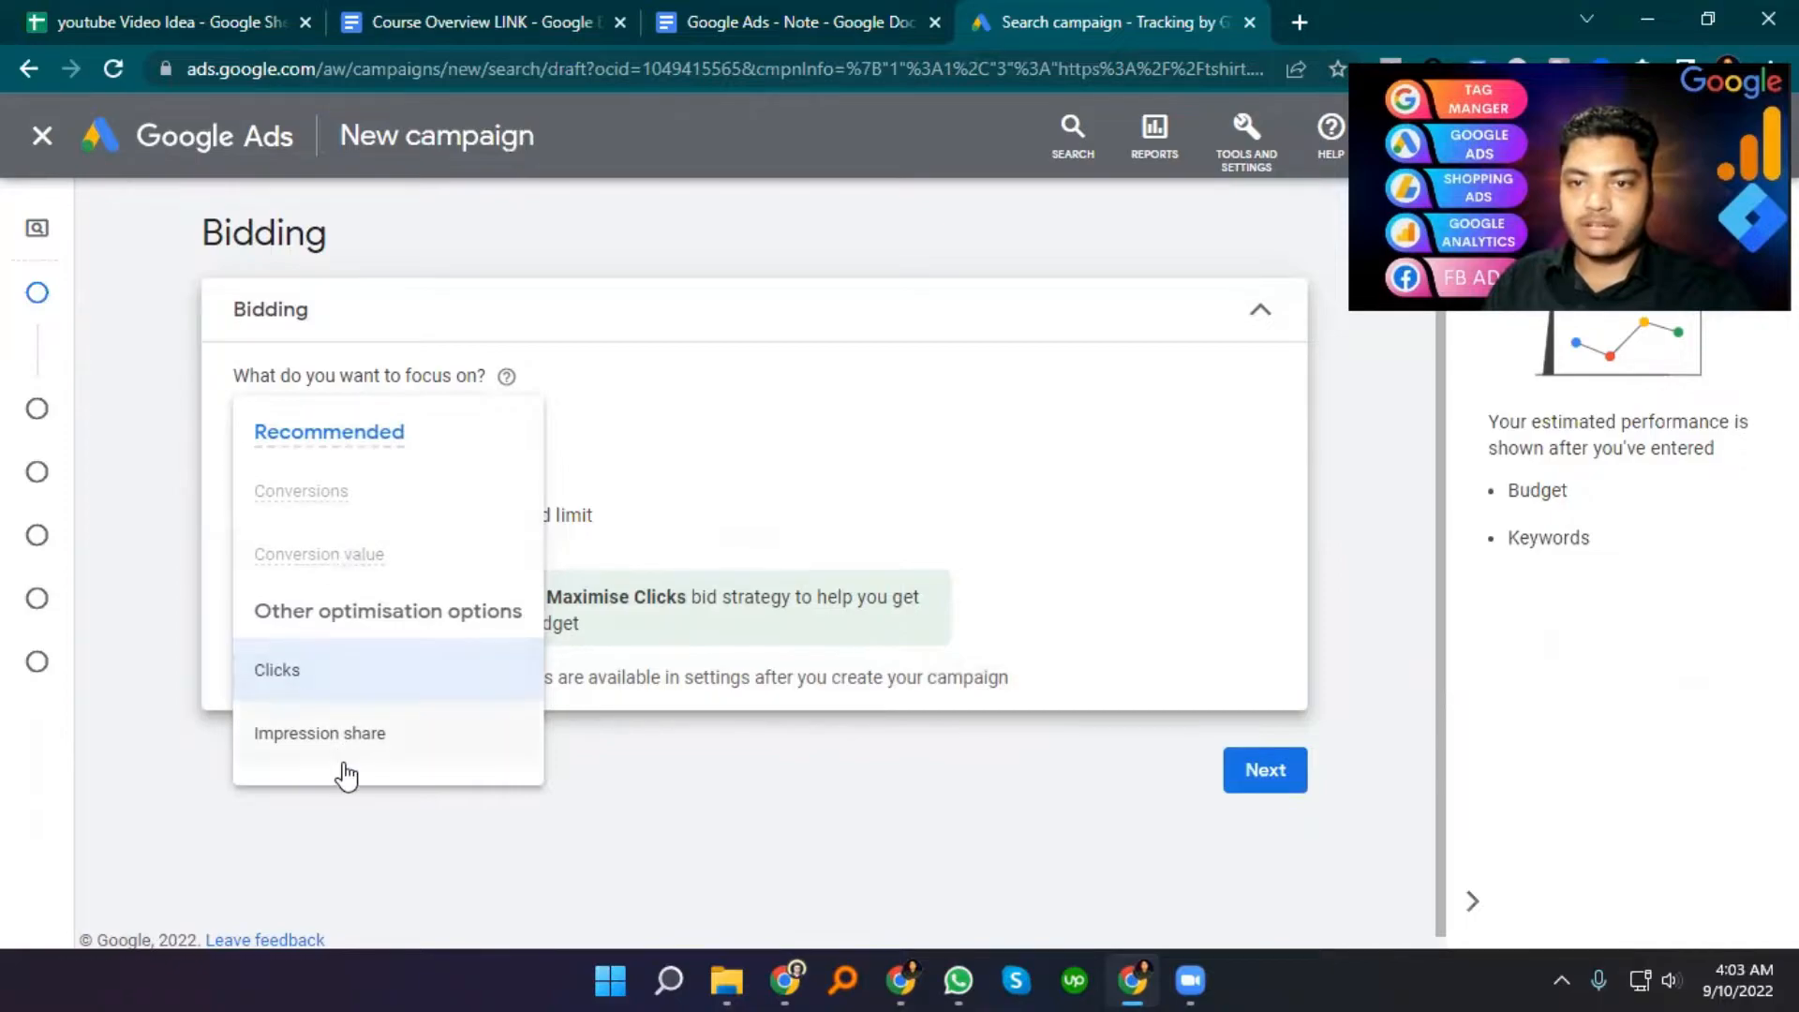
click(315, 692)
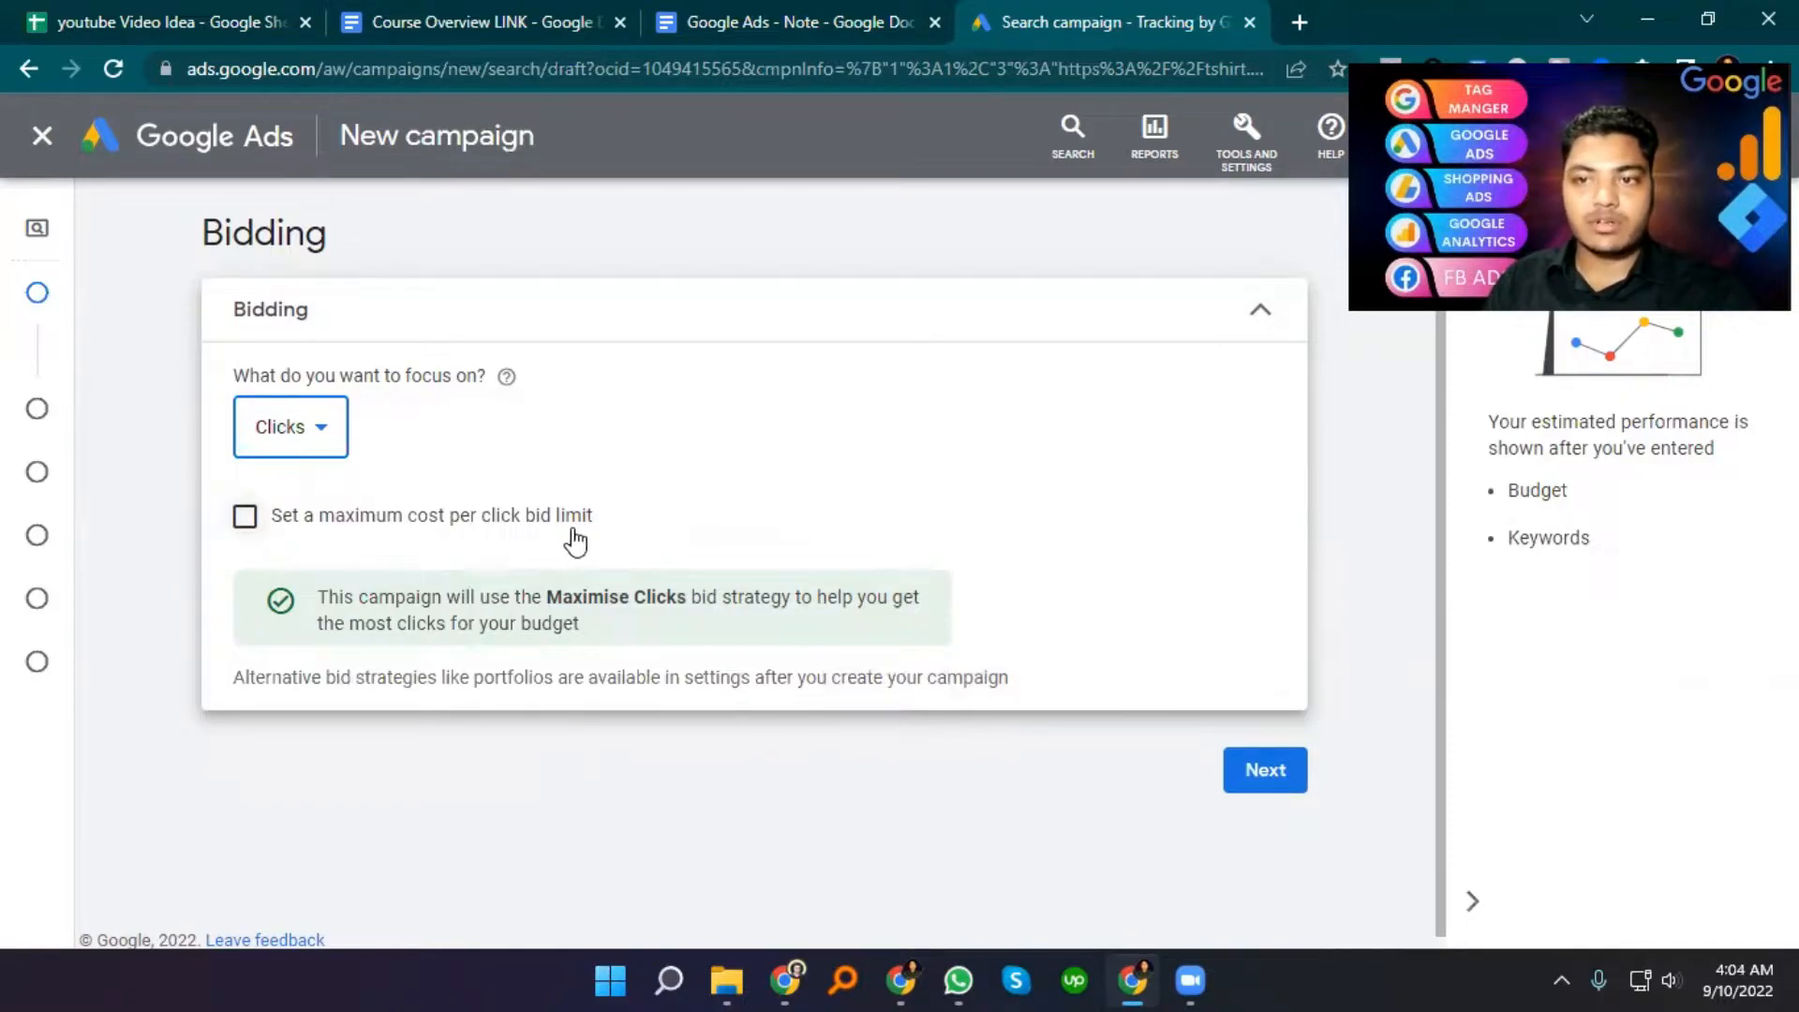
click(242, 519)
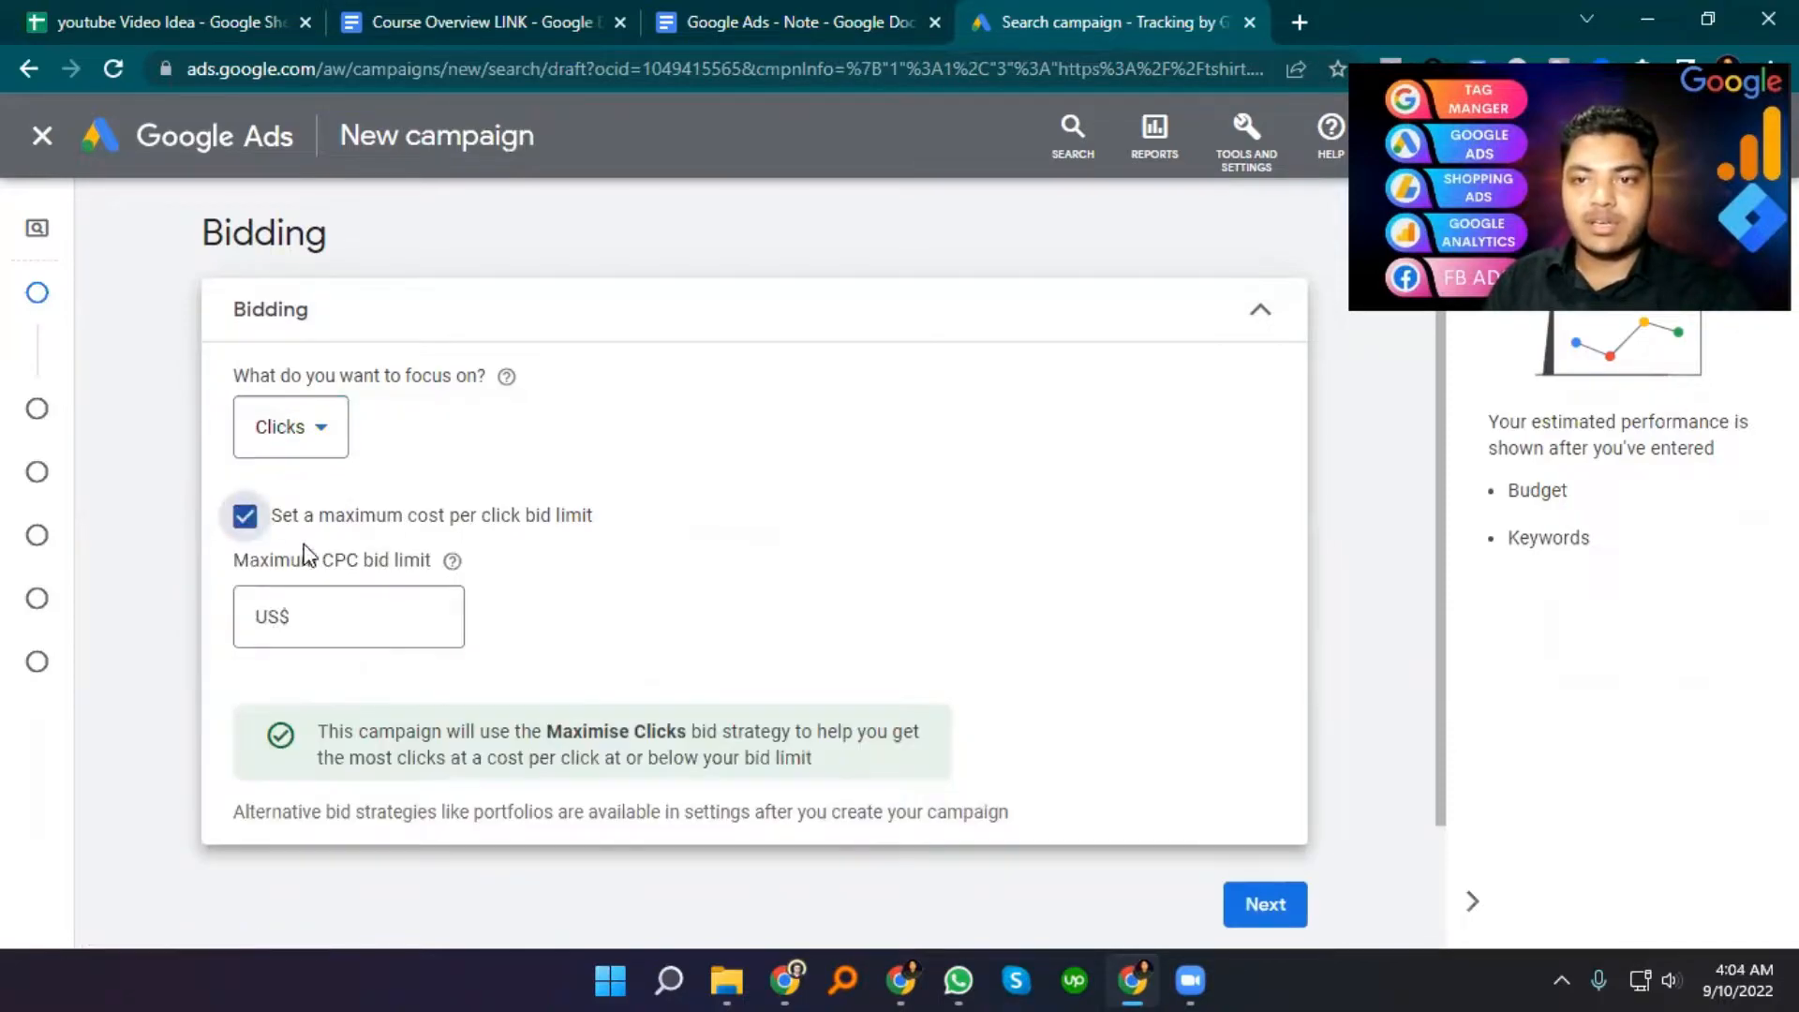
click(327, 614)
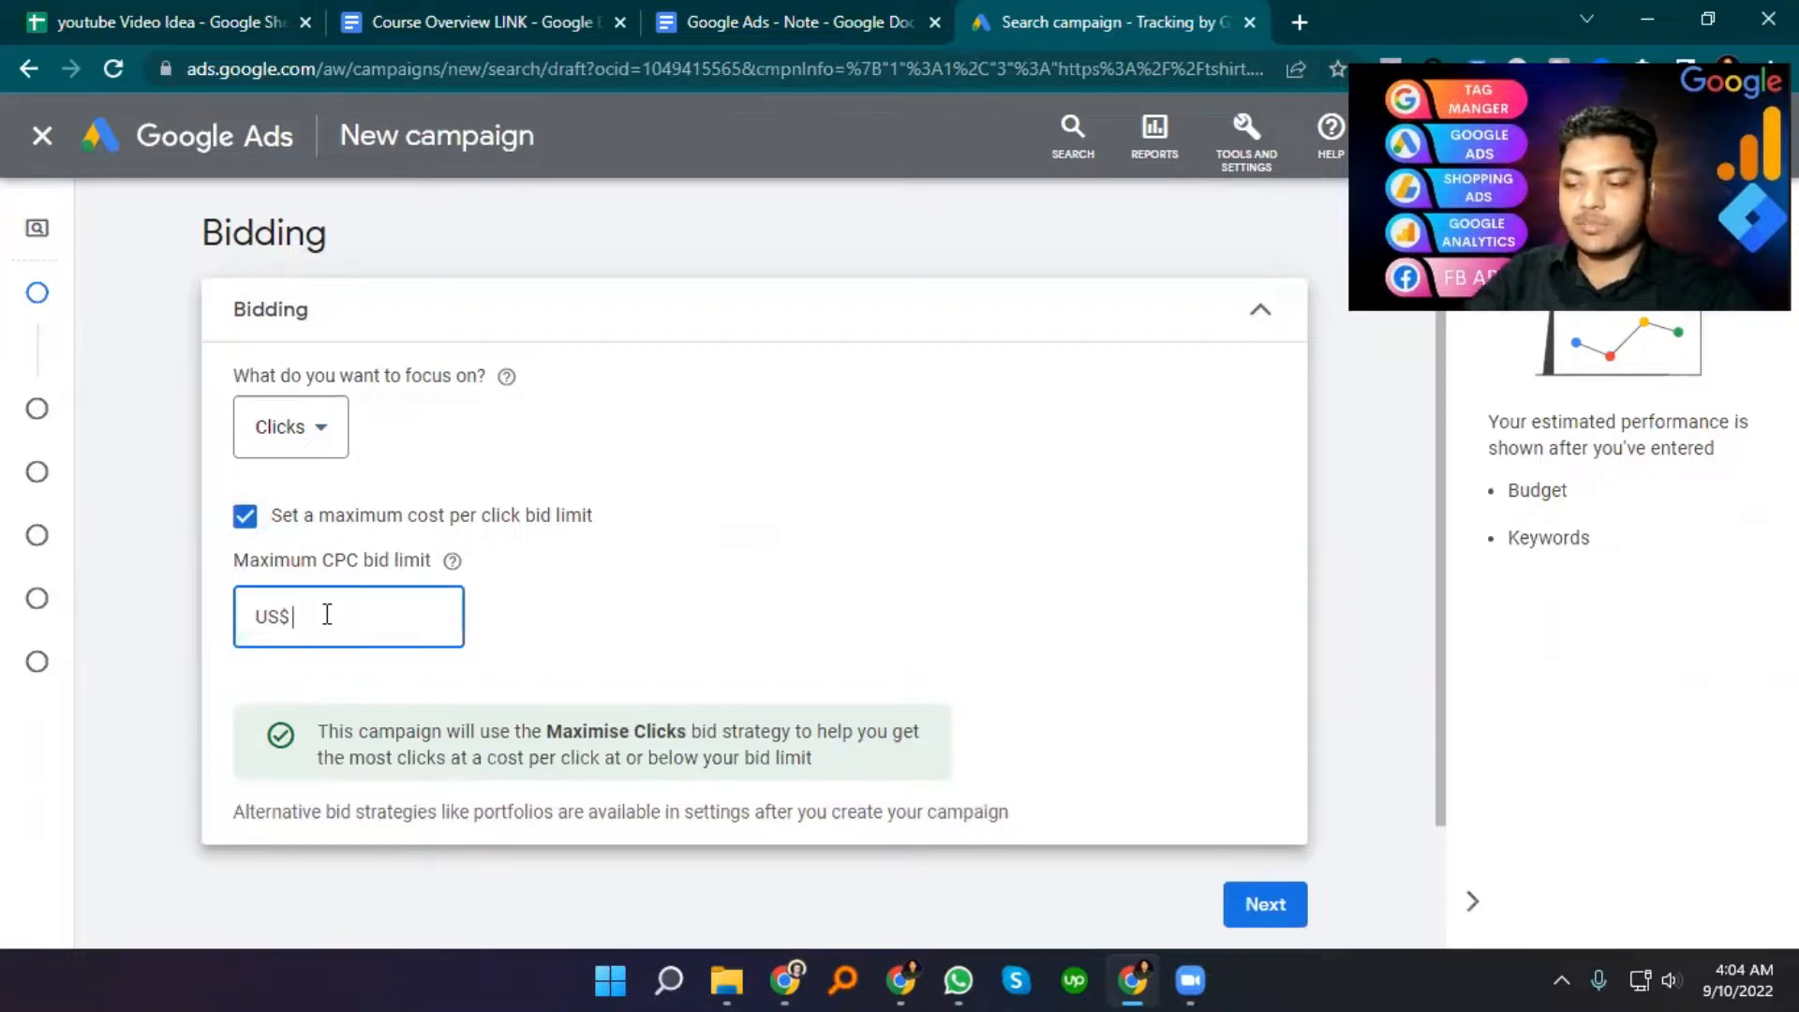
text(5)
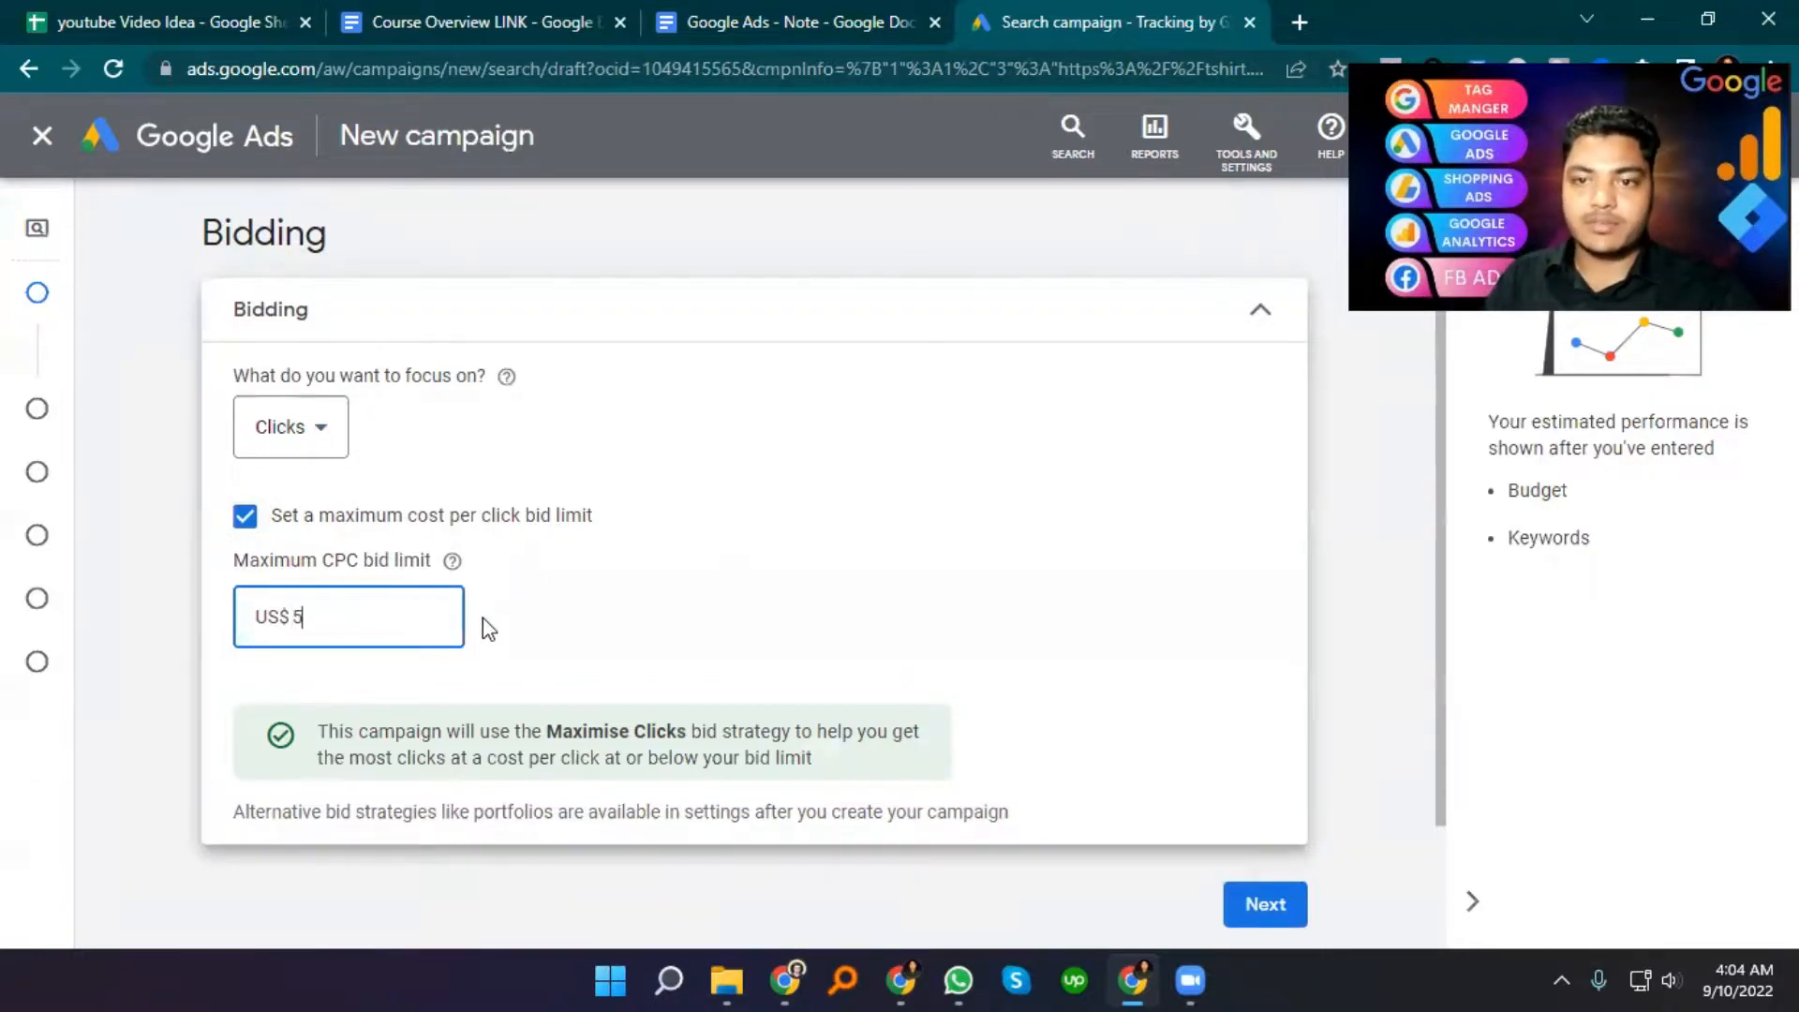
scroll(482, 616, down, 2)
click(1267, 755)
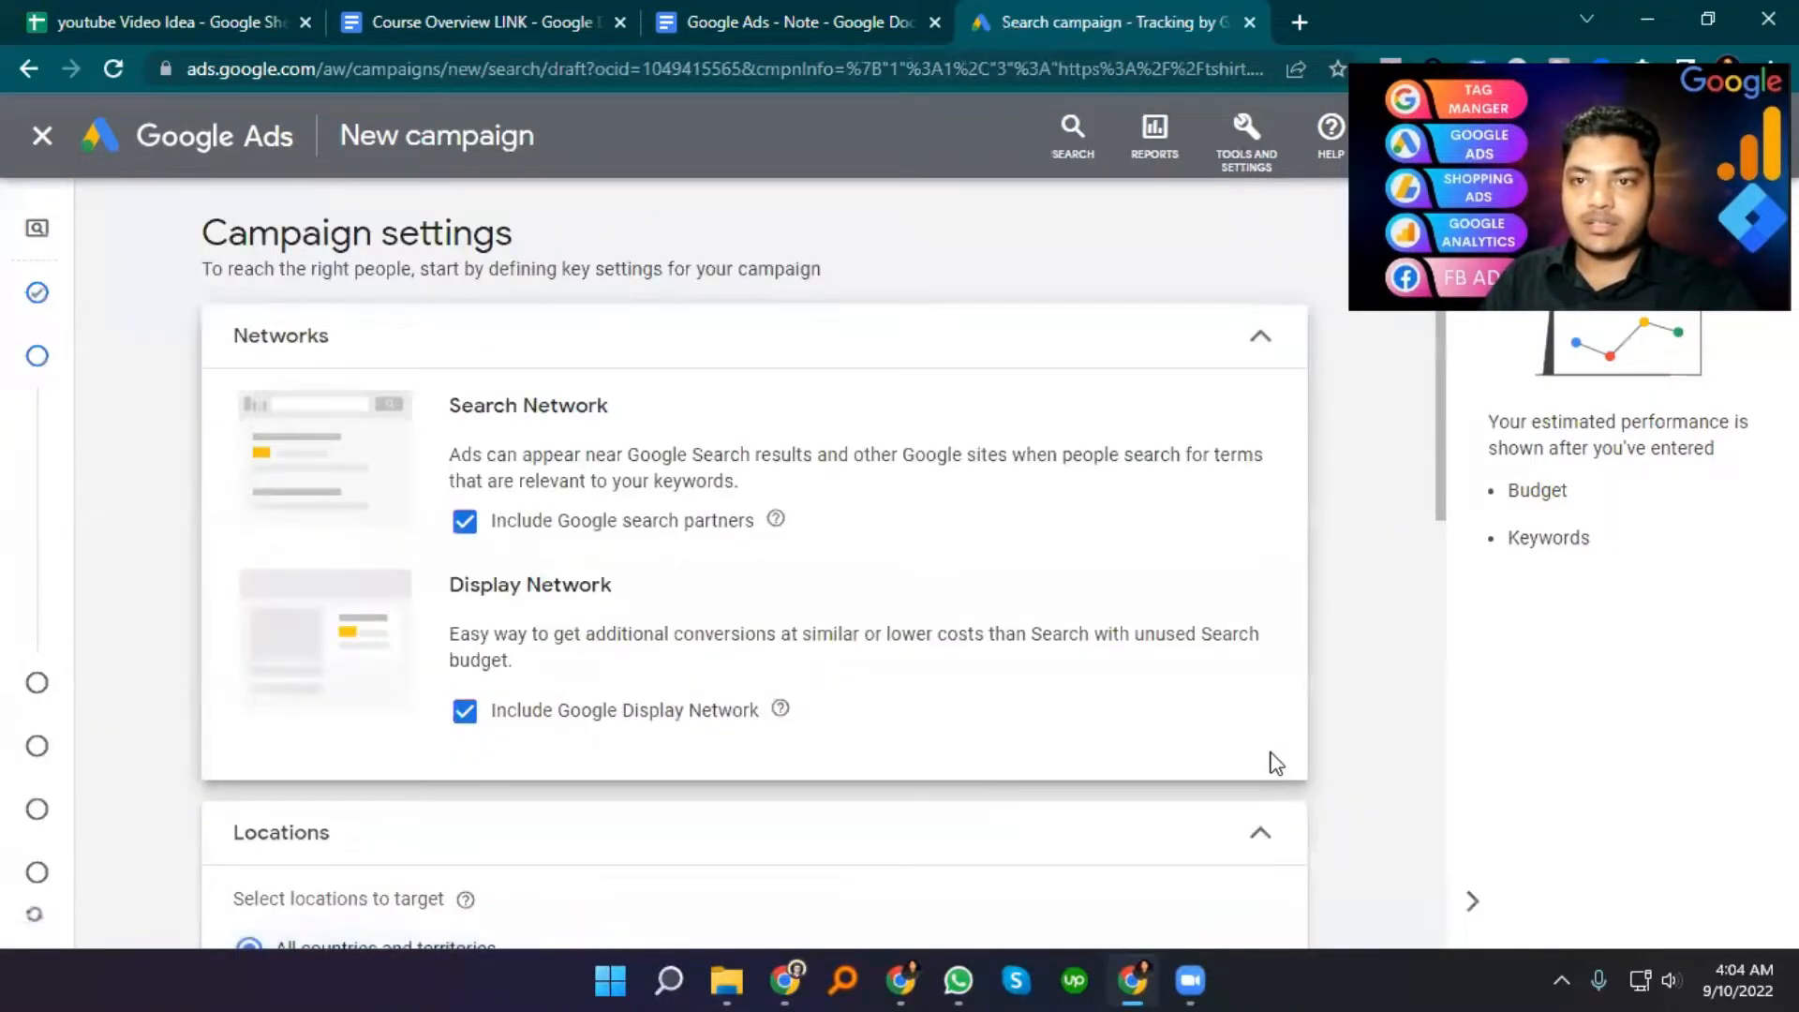
- Look through the campaign setup sections, view Extensions, and return to Campaign settings
mouse_move(36, 356)
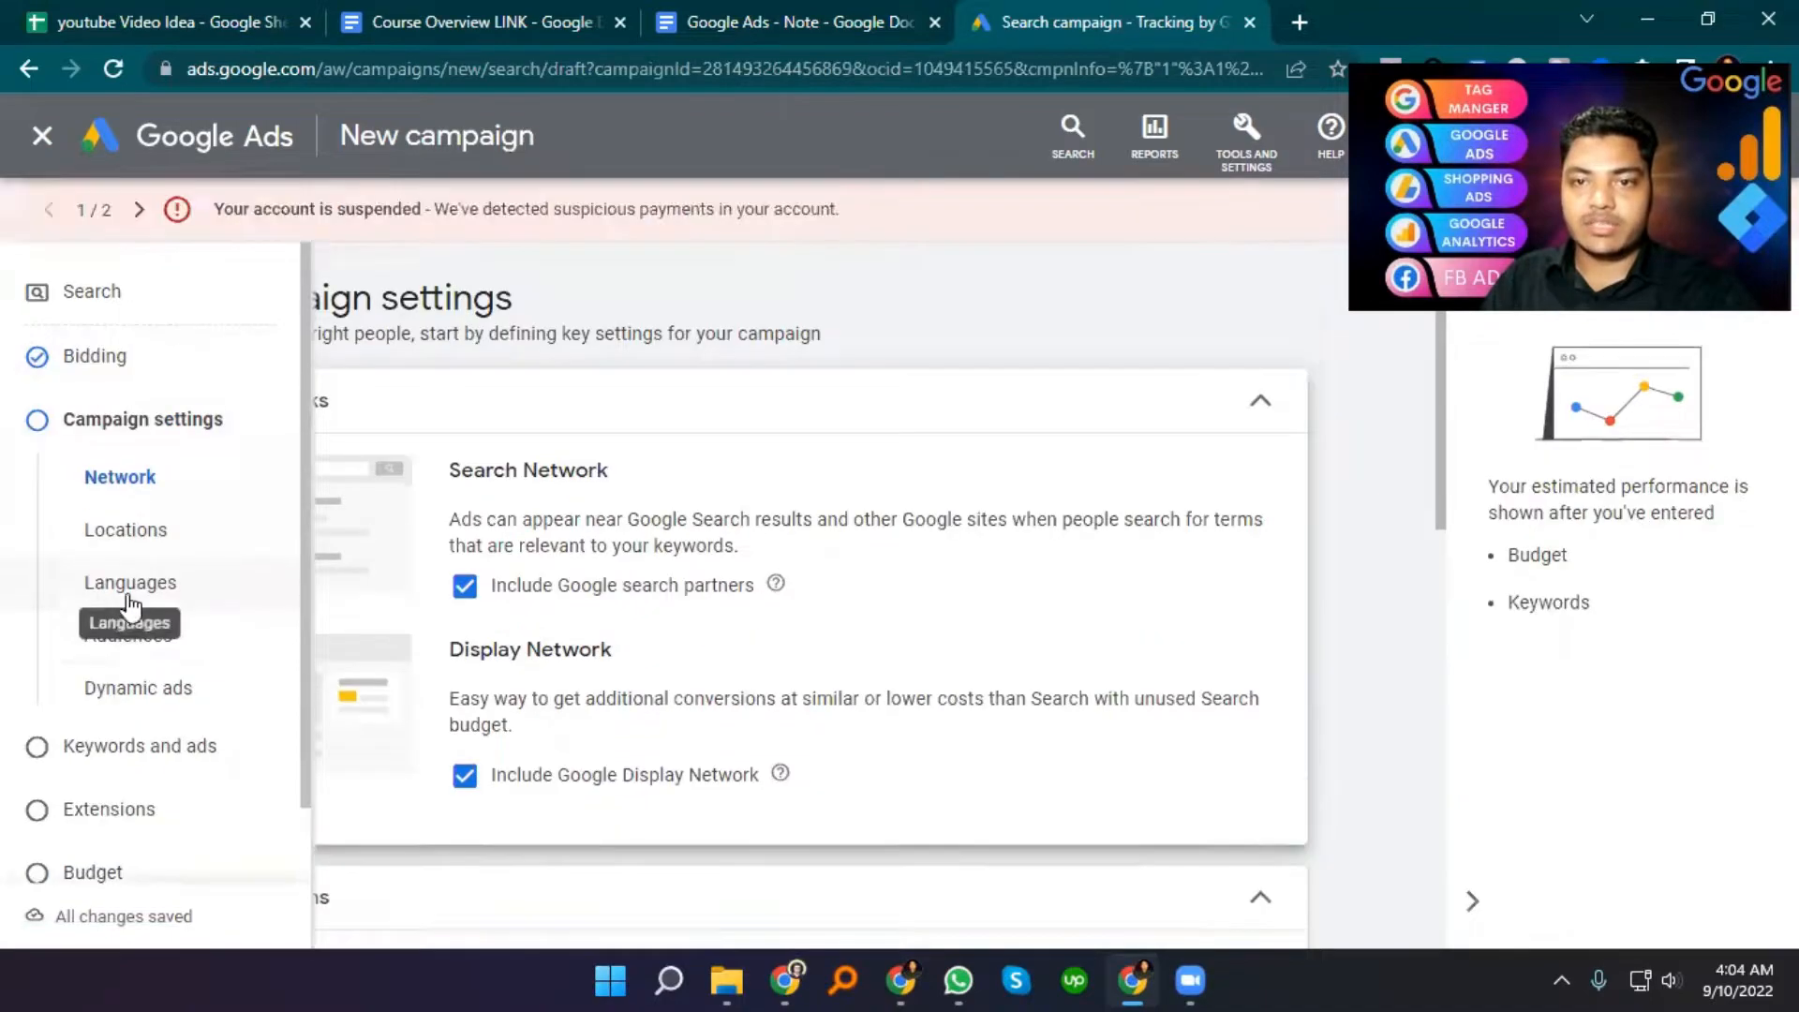
scroll(148, 708, down, 1)
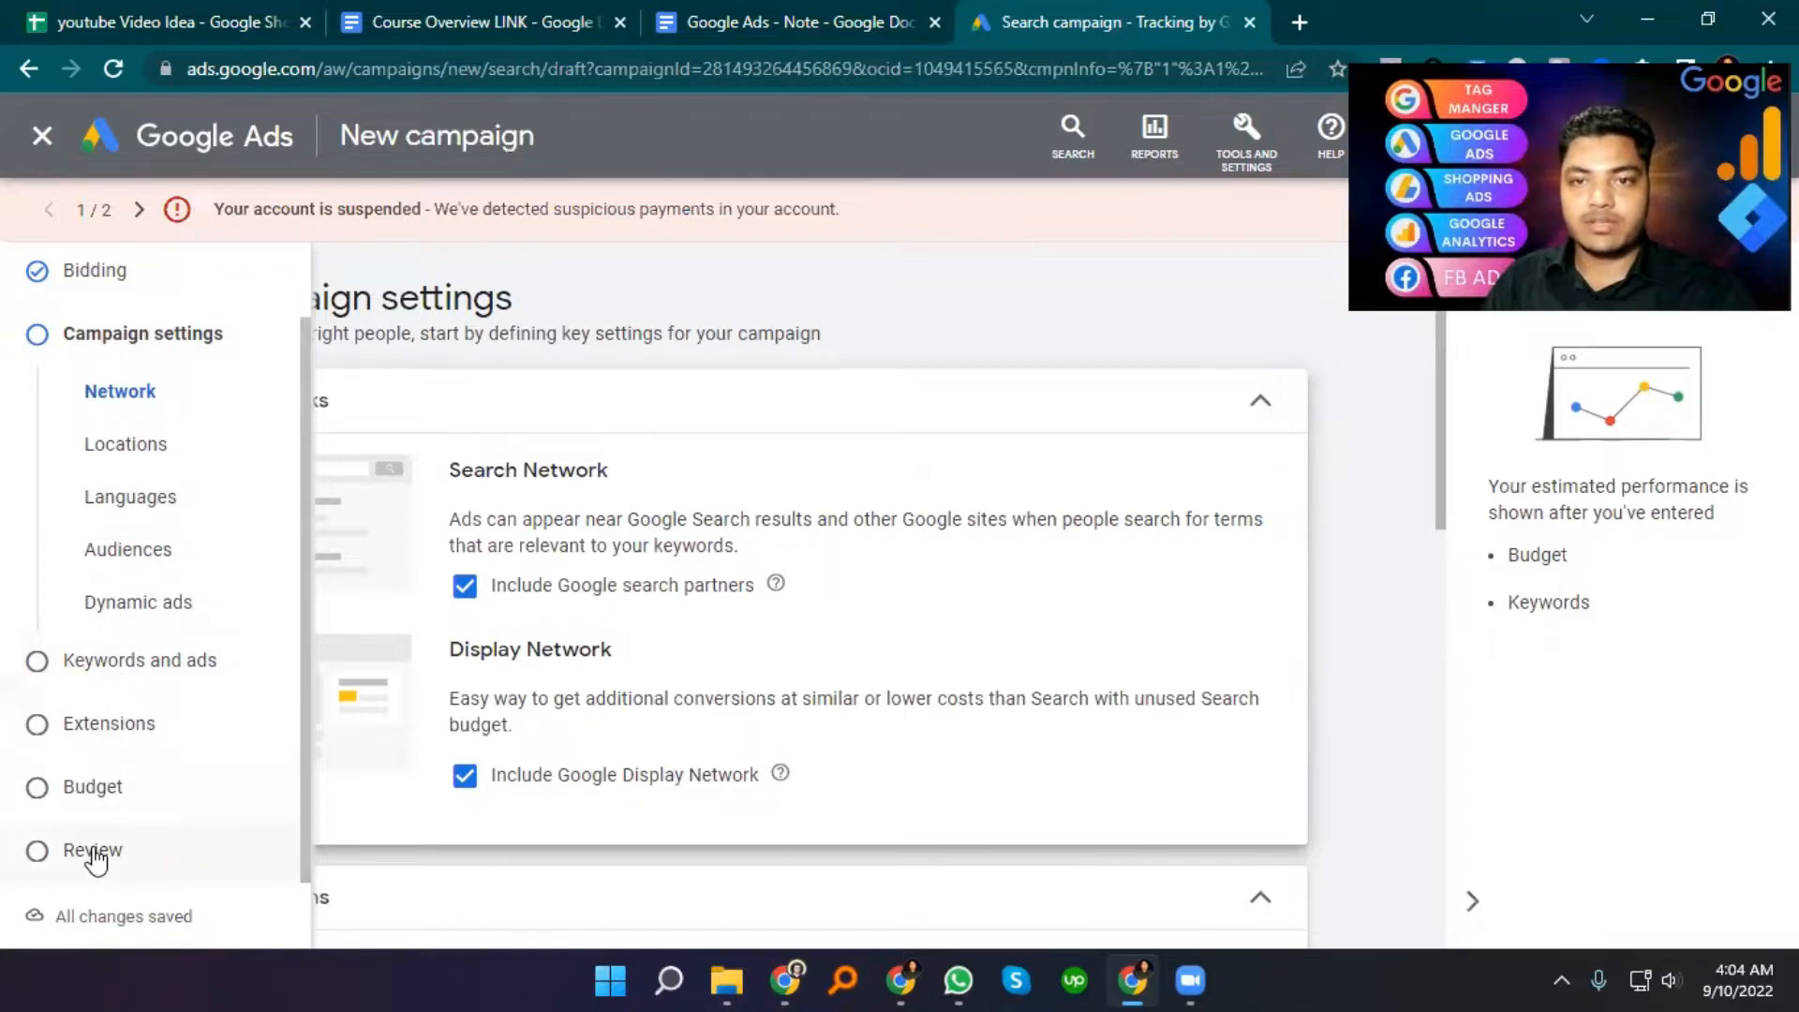
click(108, 722)
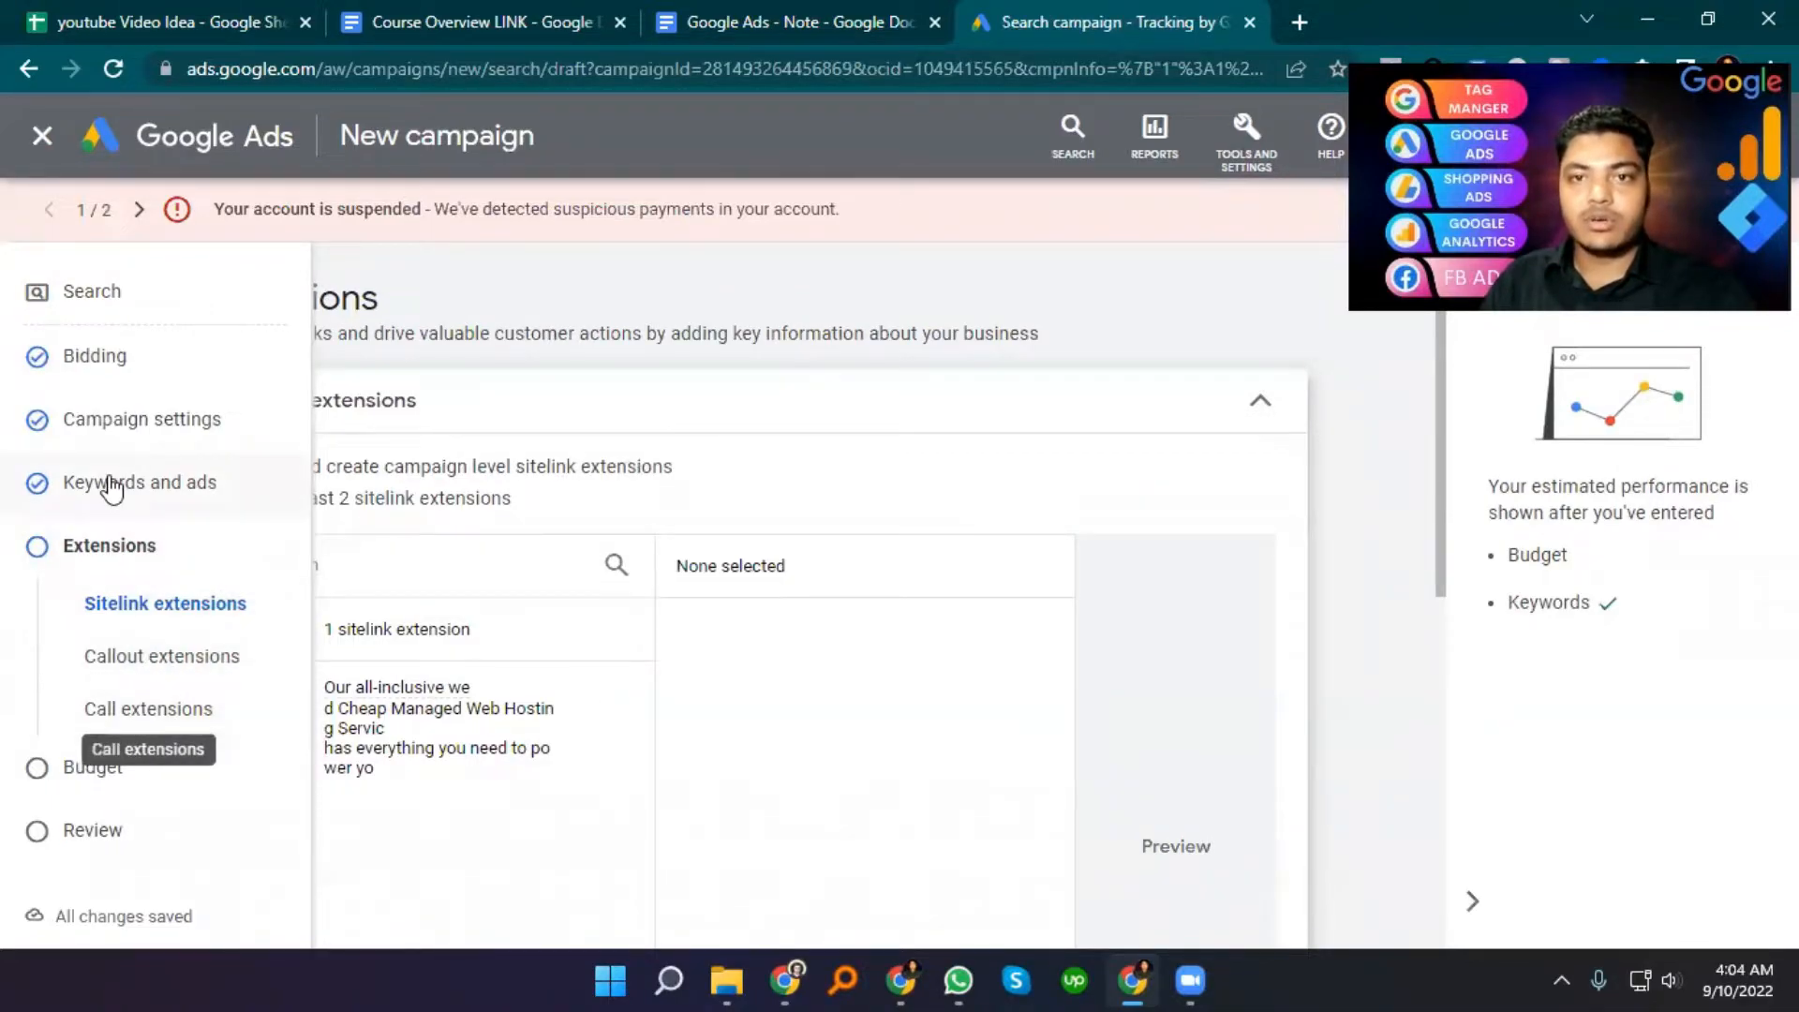
click(105, 427)
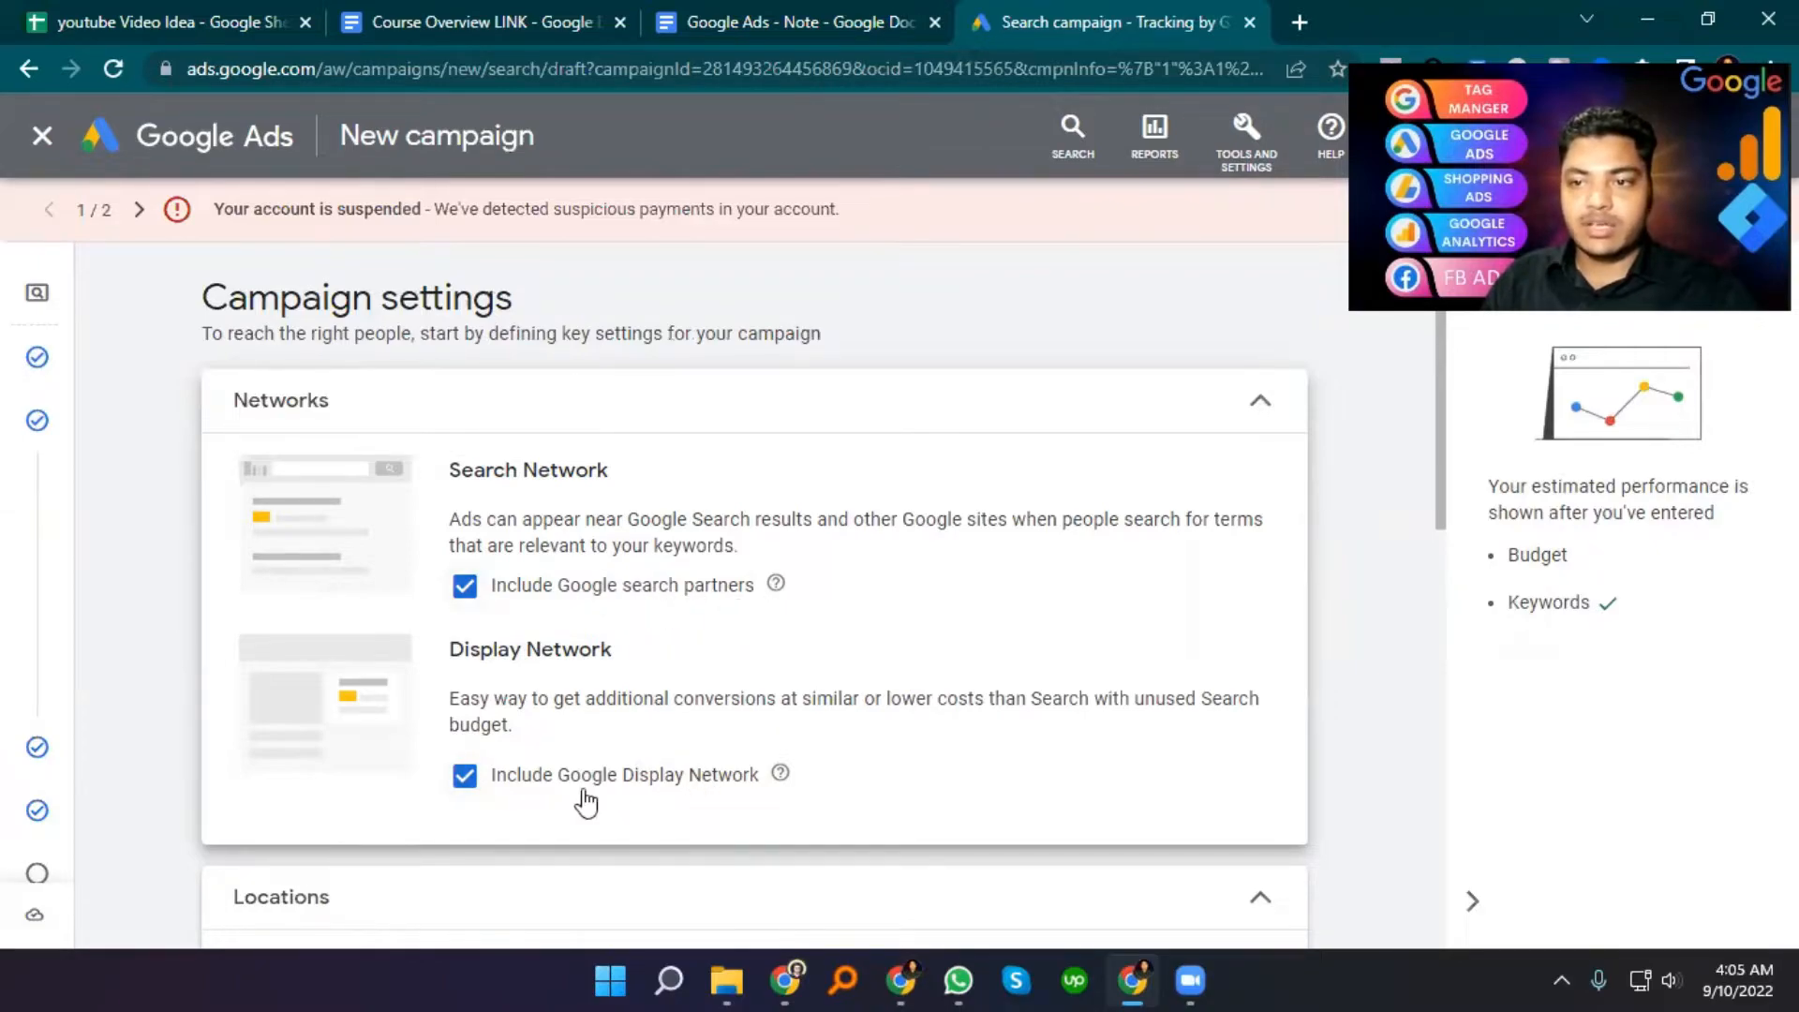
- Exclude both the Google Display Network and Google search partners from the campaign's networks
mouse_move(778, 790)
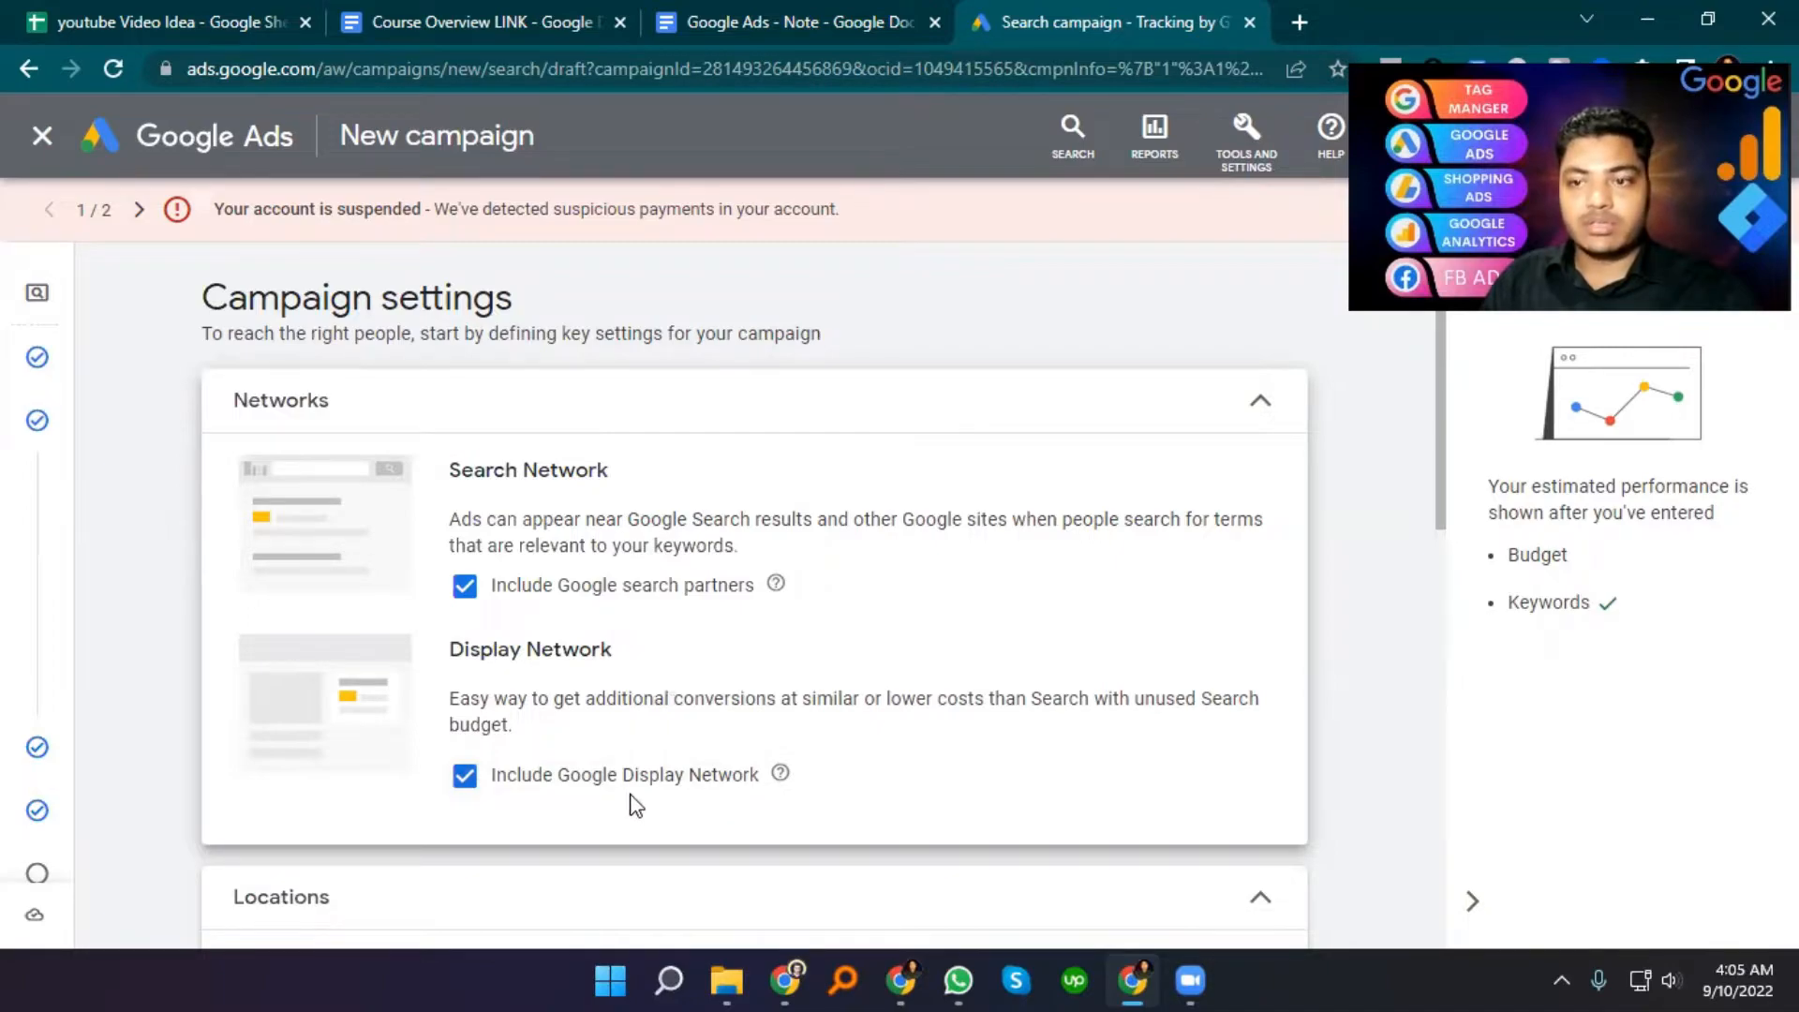
click(464, 778)
click(466, 587)
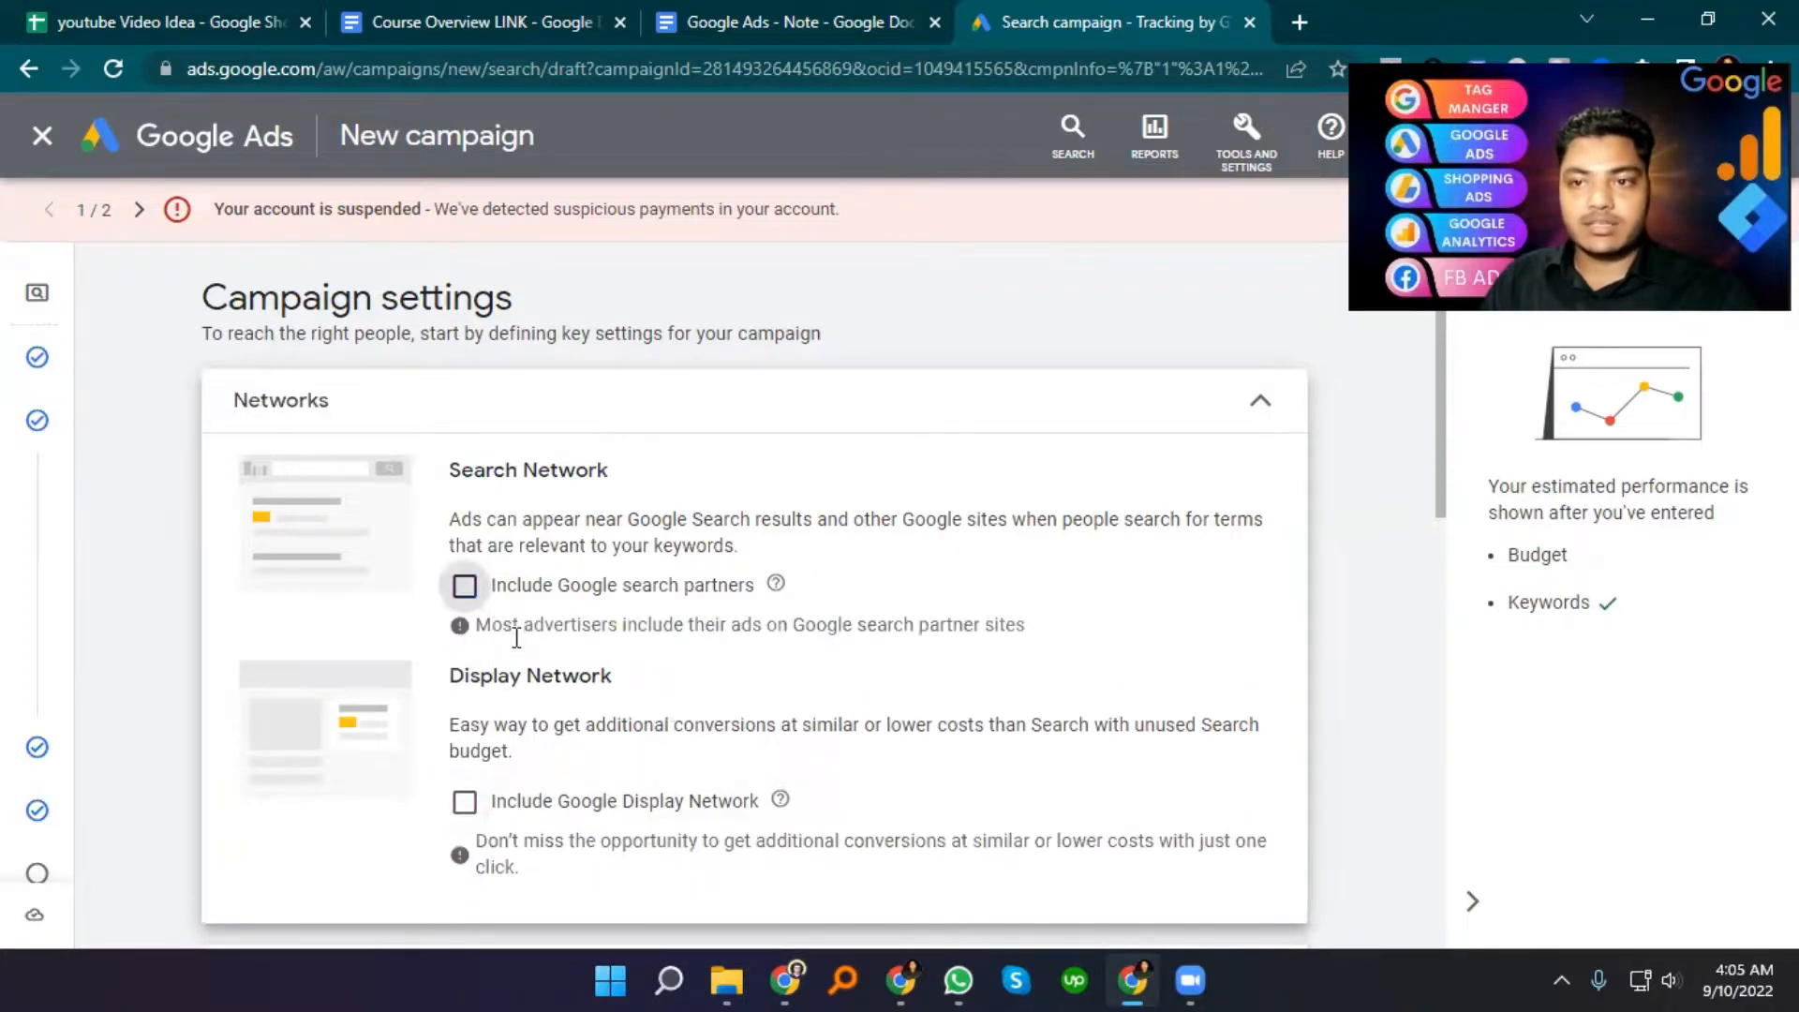
- Add Arabic and German to the campaign's customer languages, and remove Arabic again to leave English and German
scroll(656, 698, down, 6)
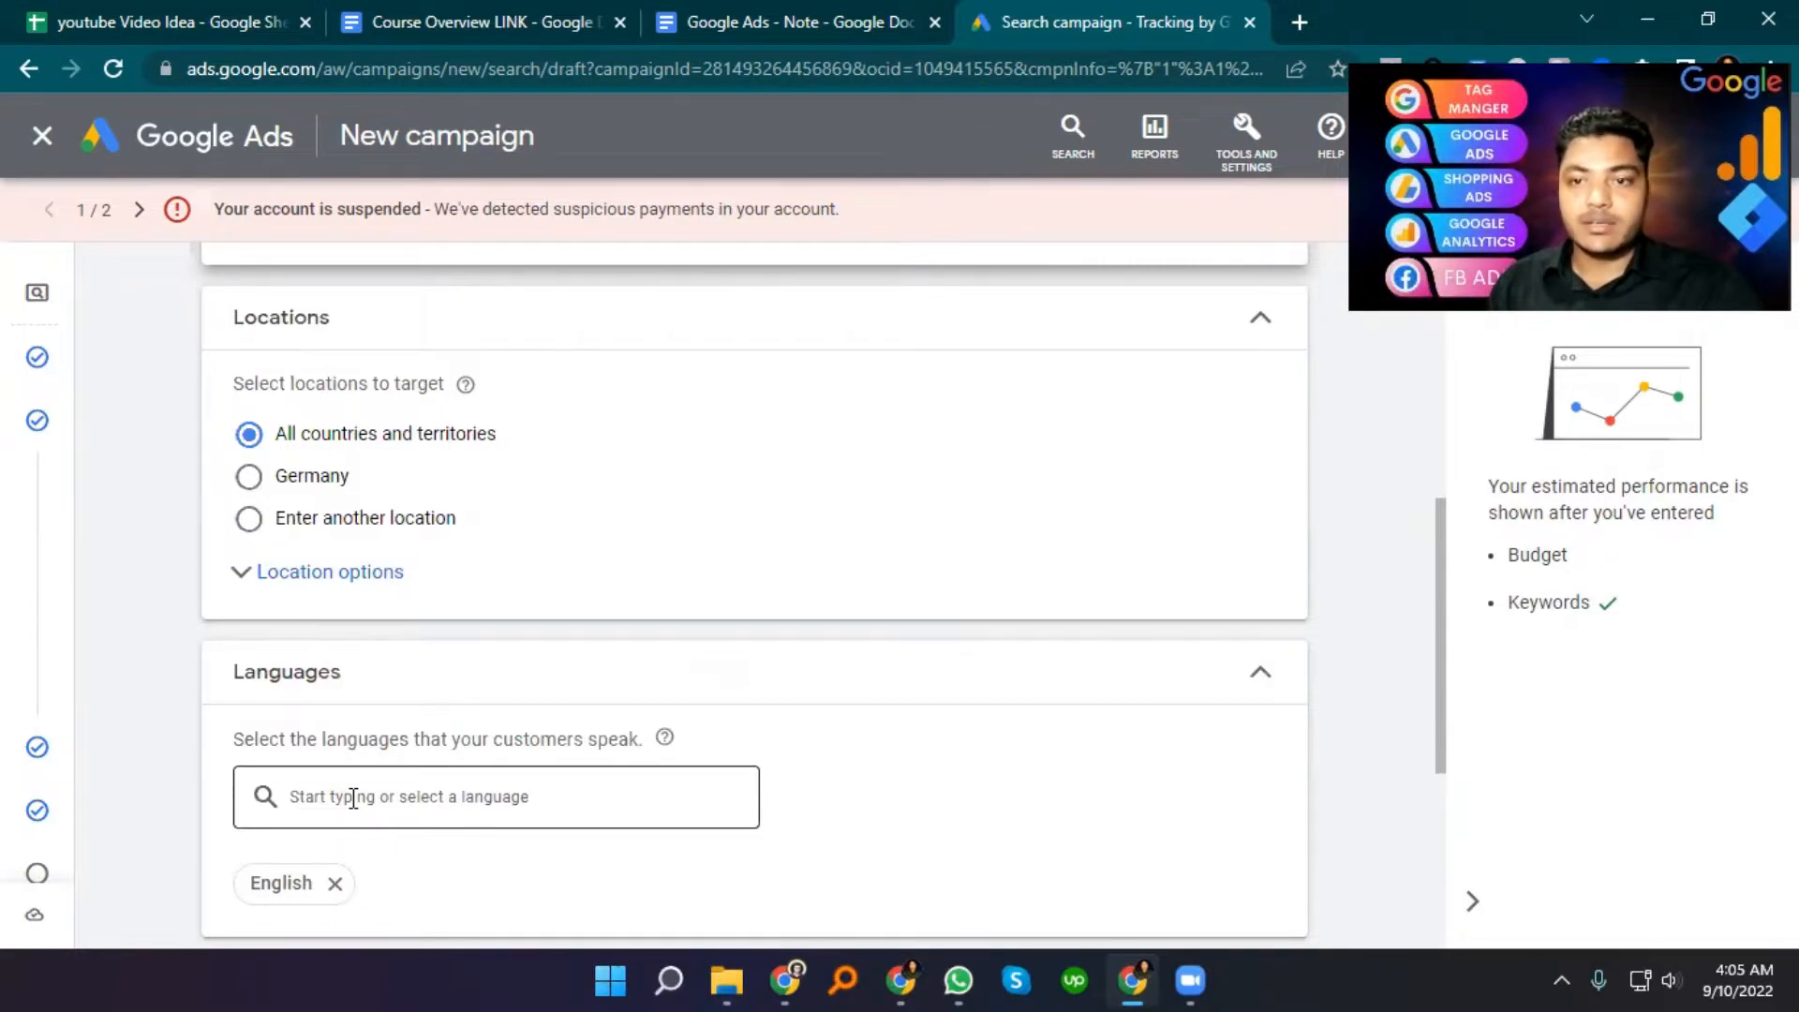
click(352, 798)
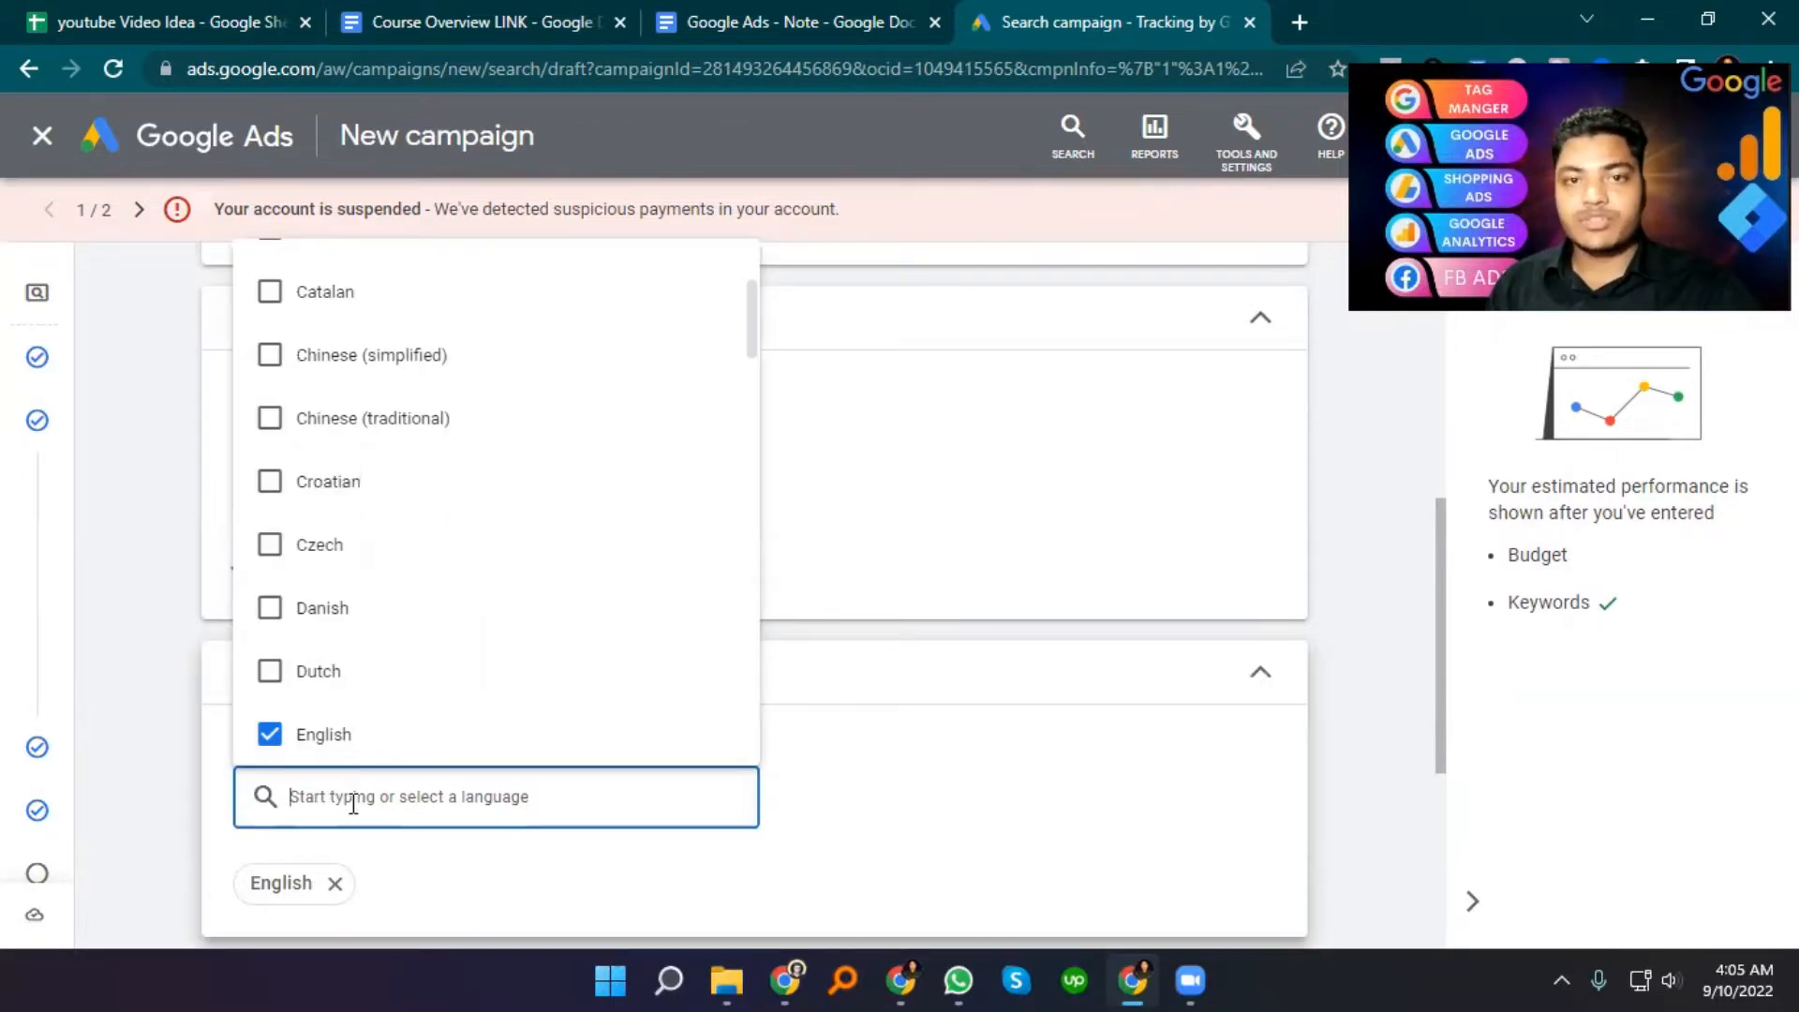
text(ara)
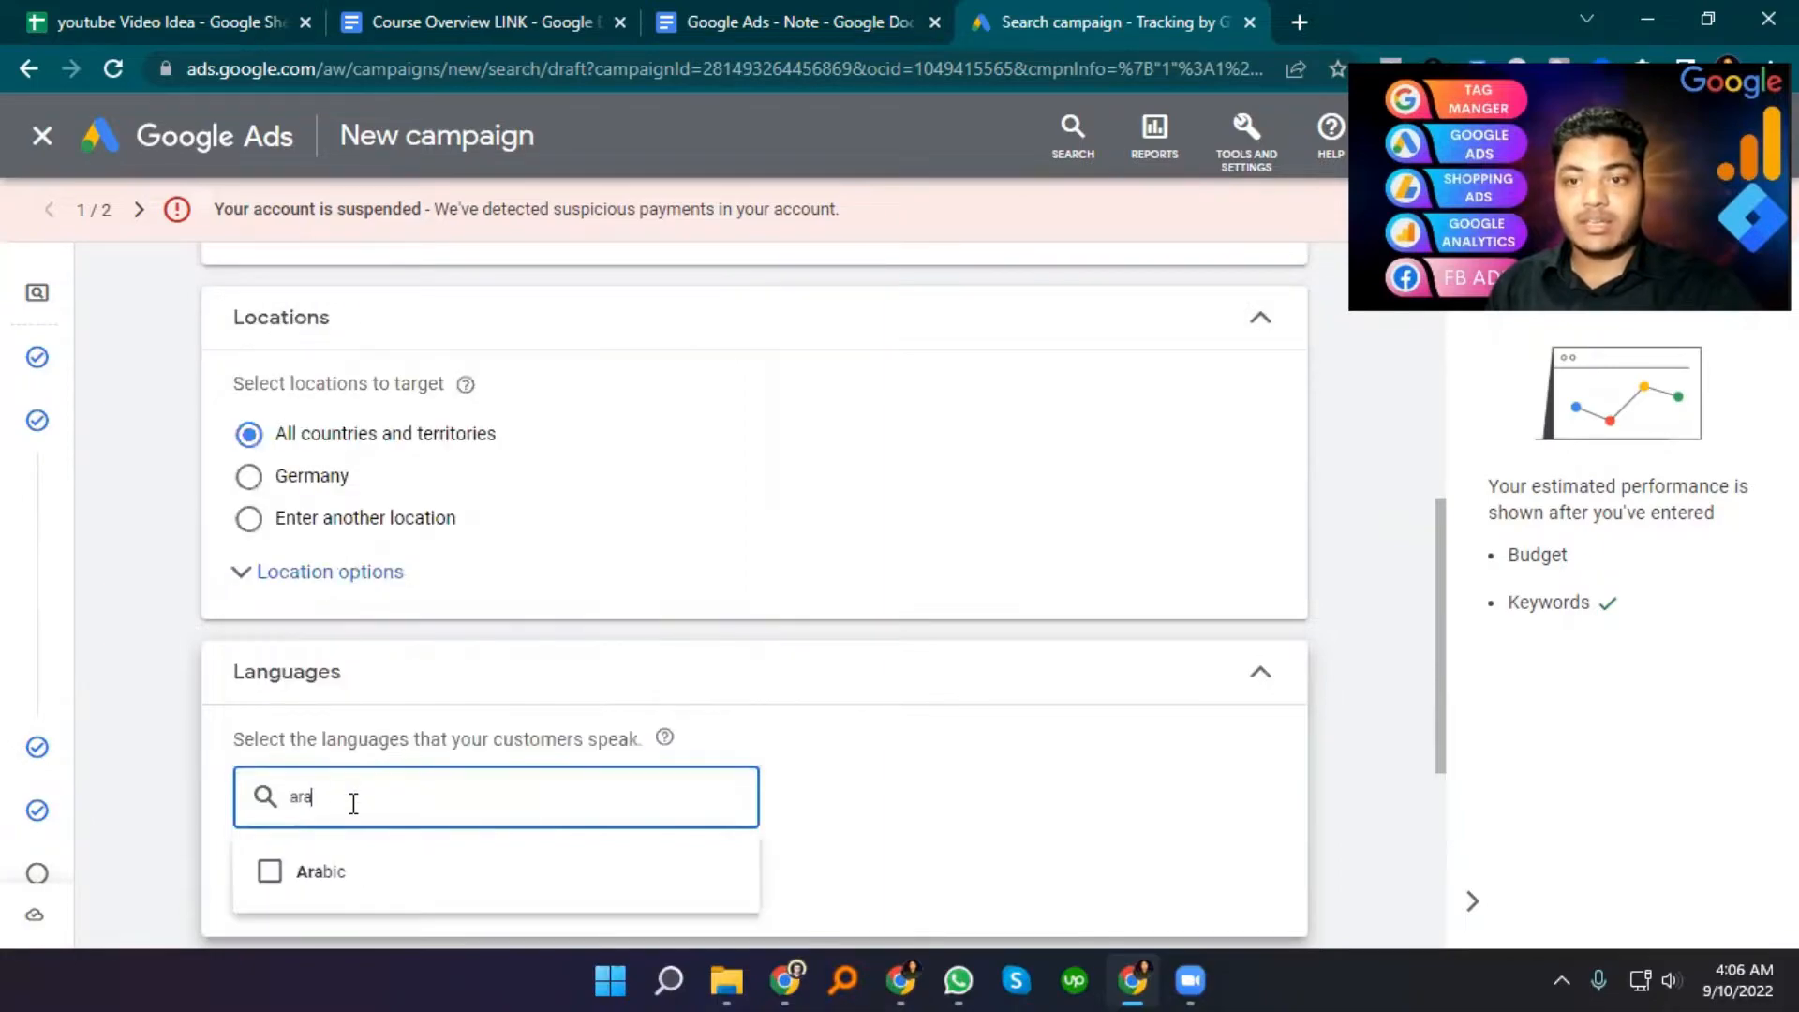
click(305, 881)
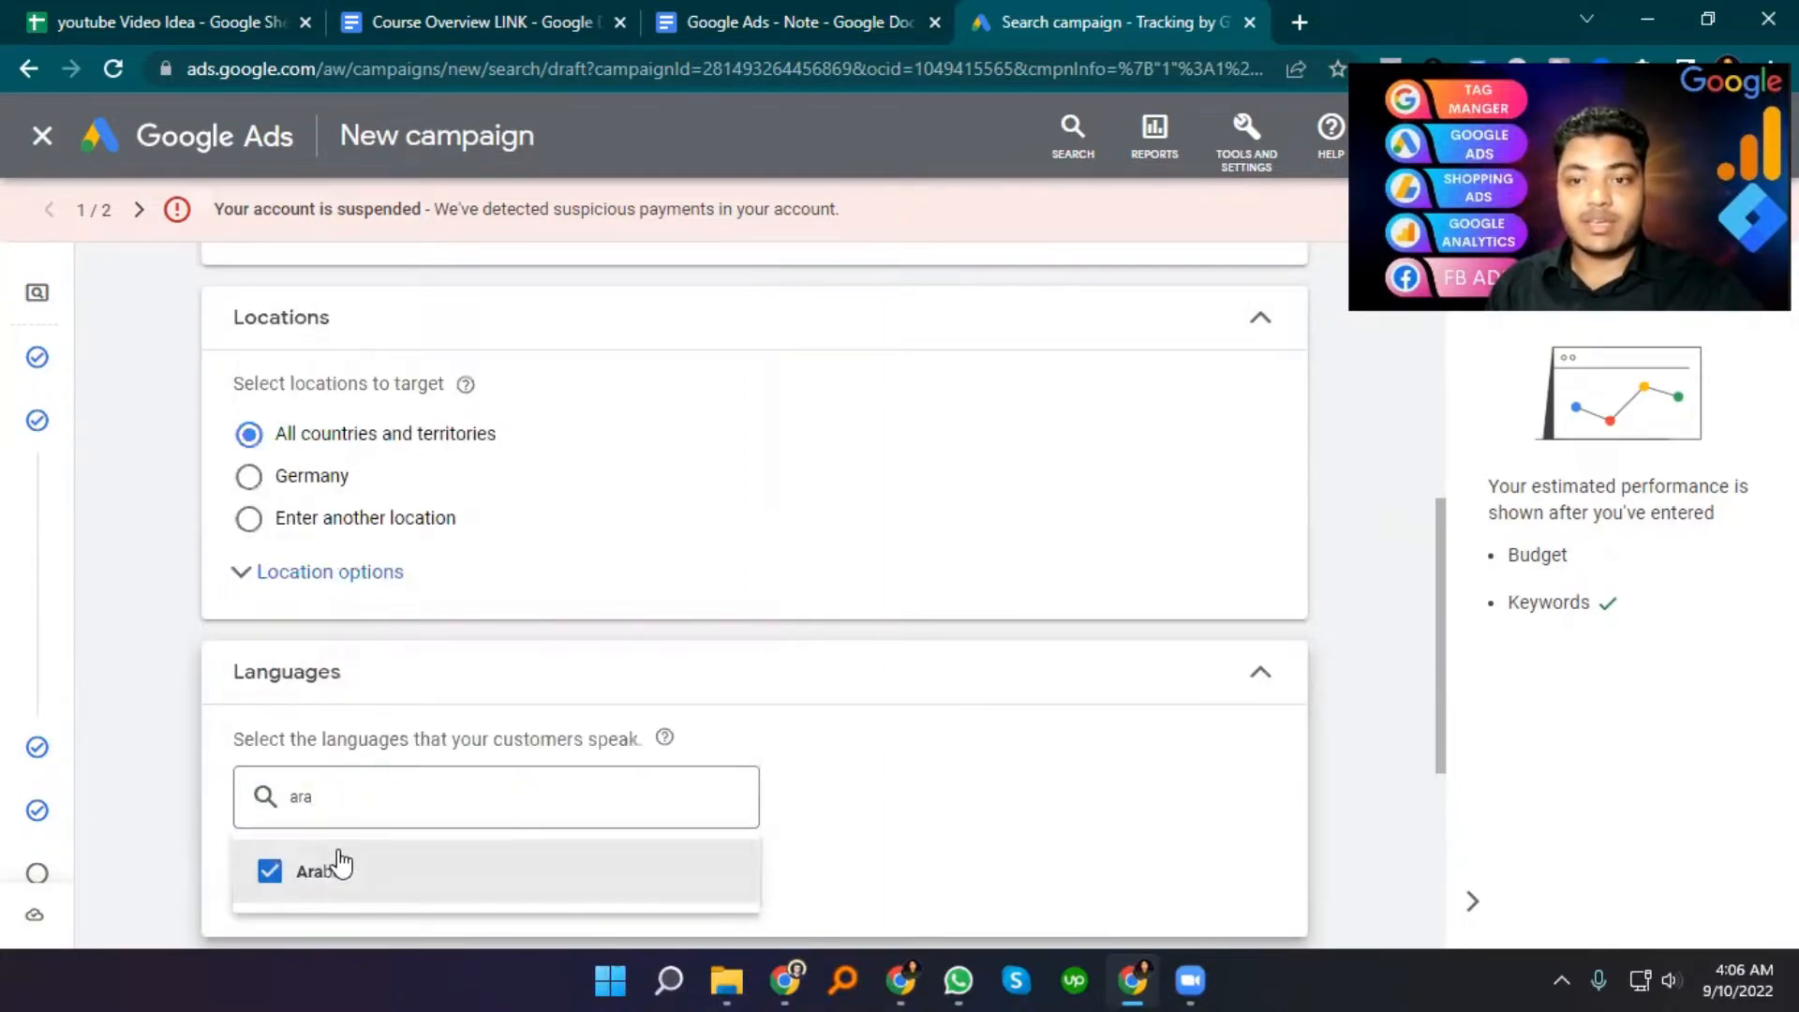
click(862, 804)
double_click(298, 794)
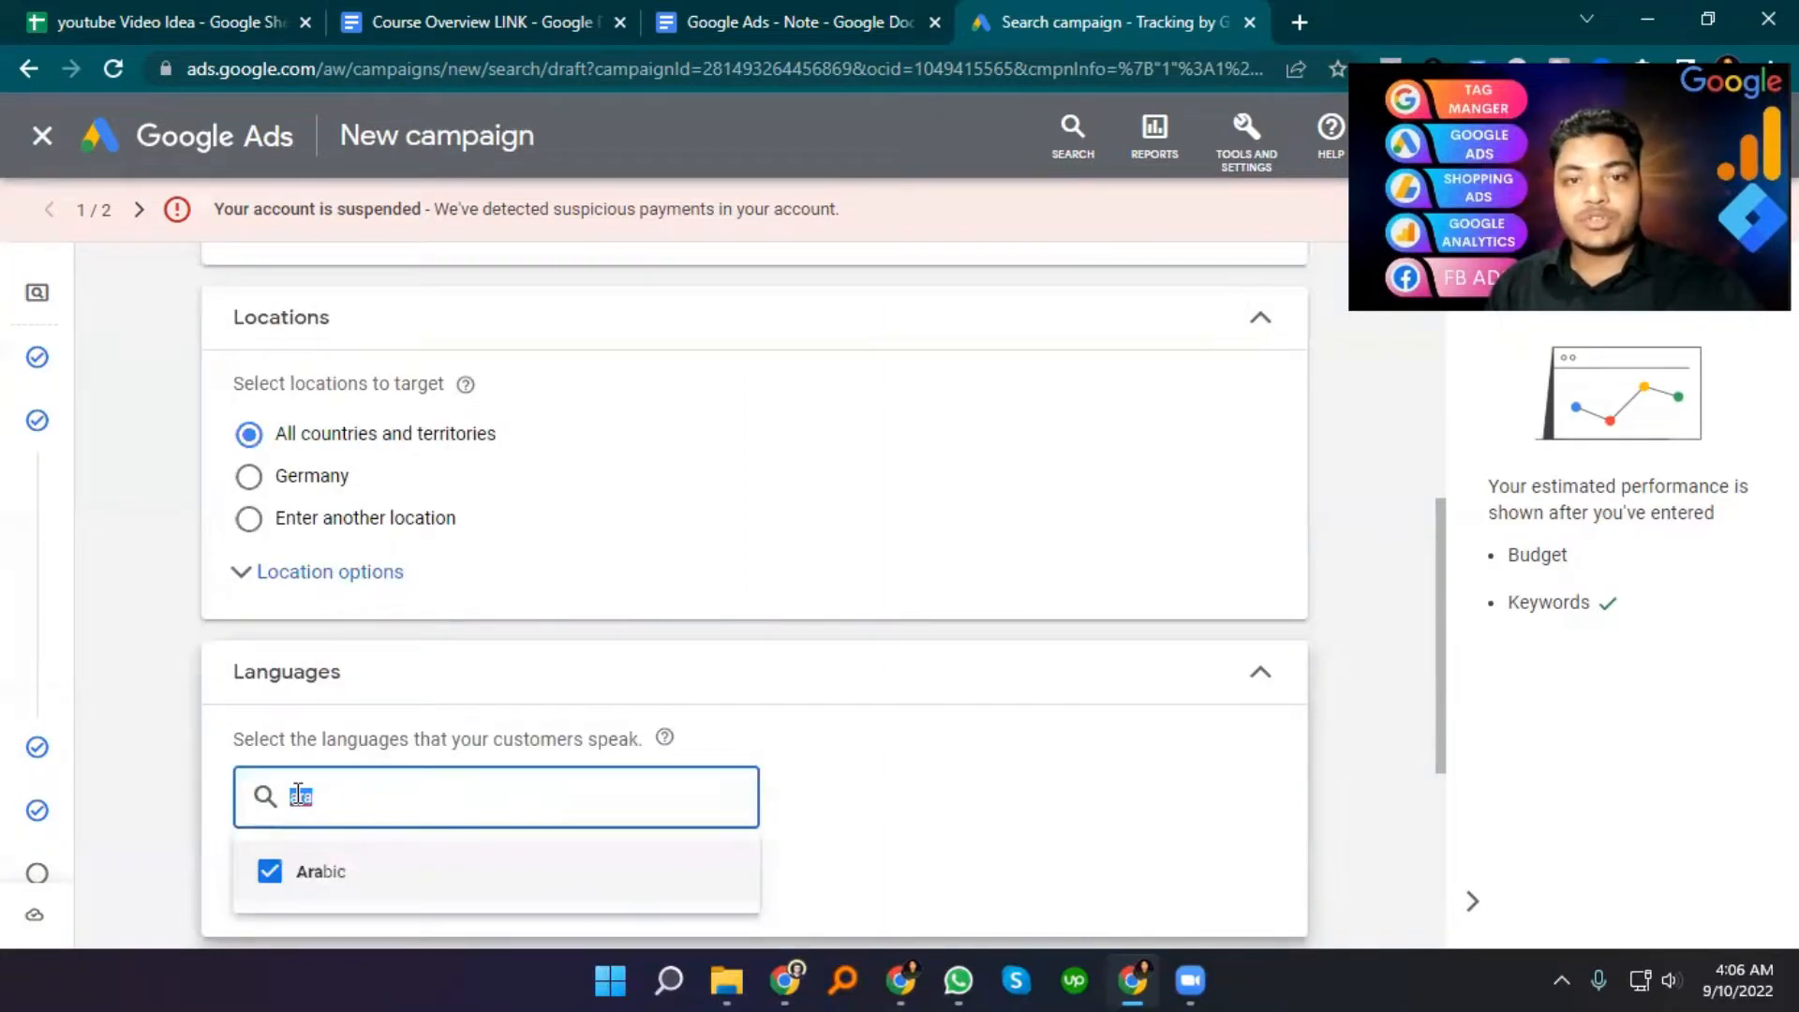
text(ger)
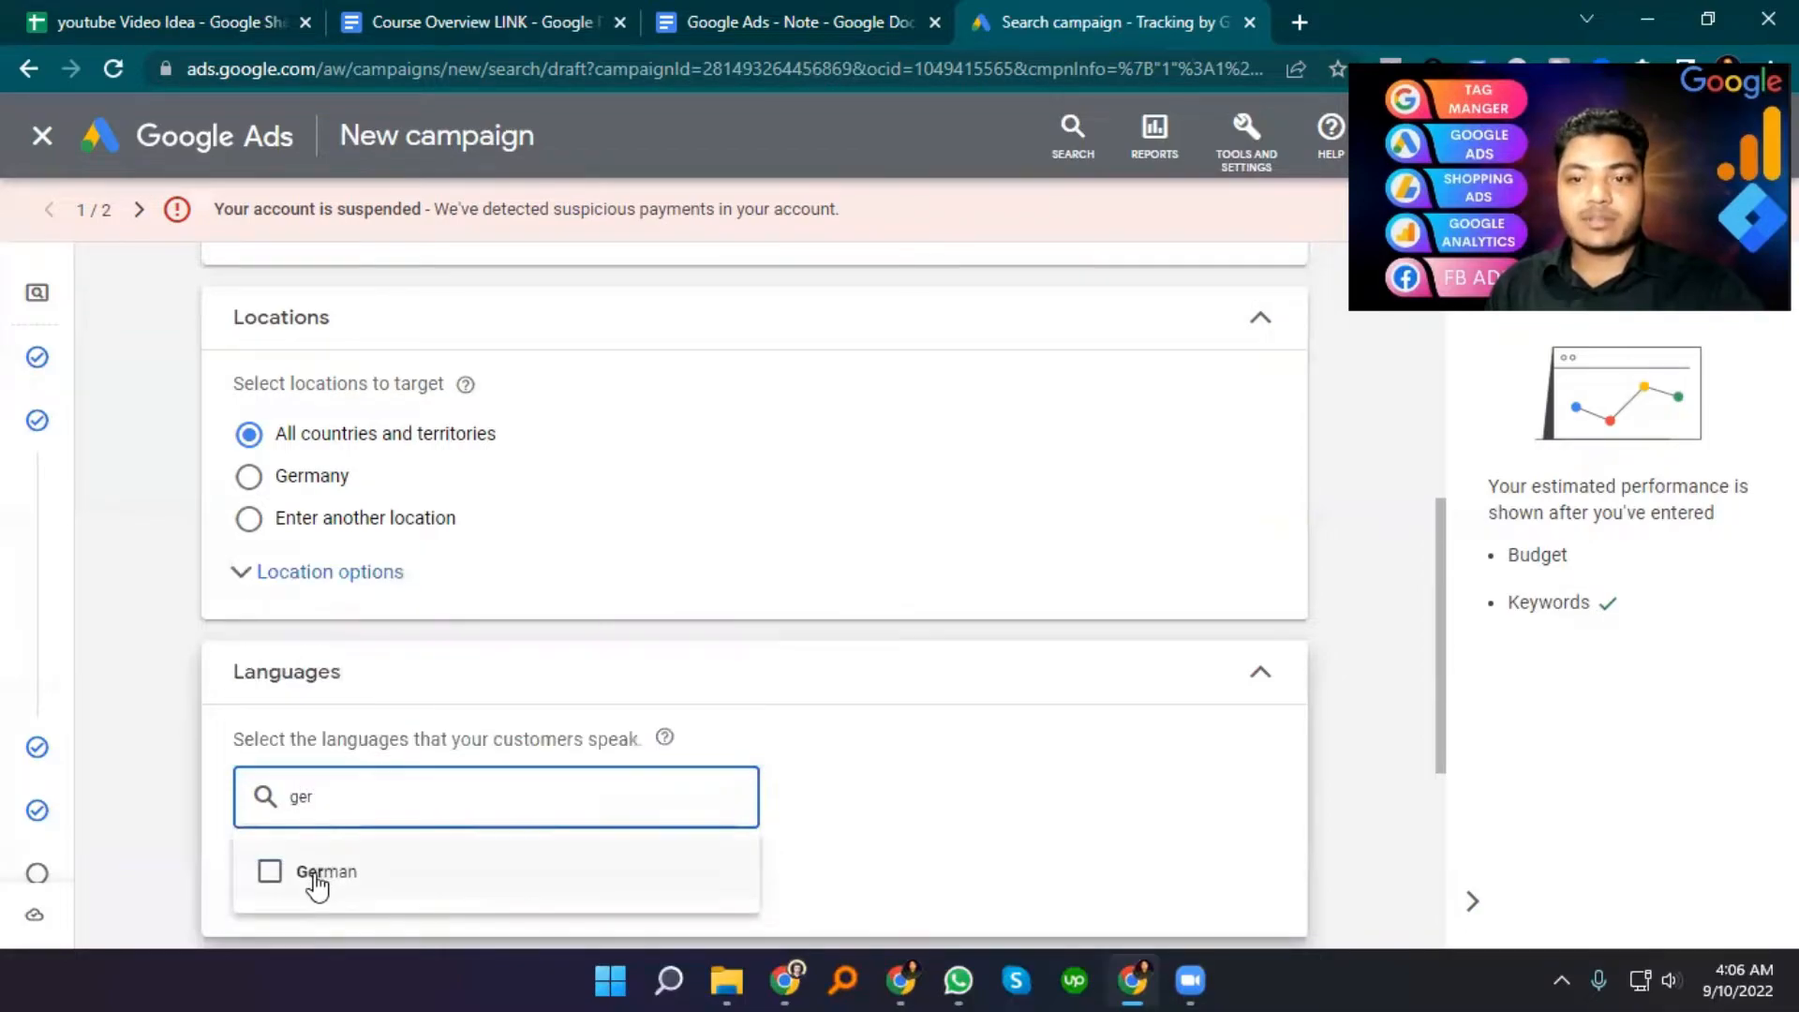
click(313, 877)
scroll(560, 776, down, 1)
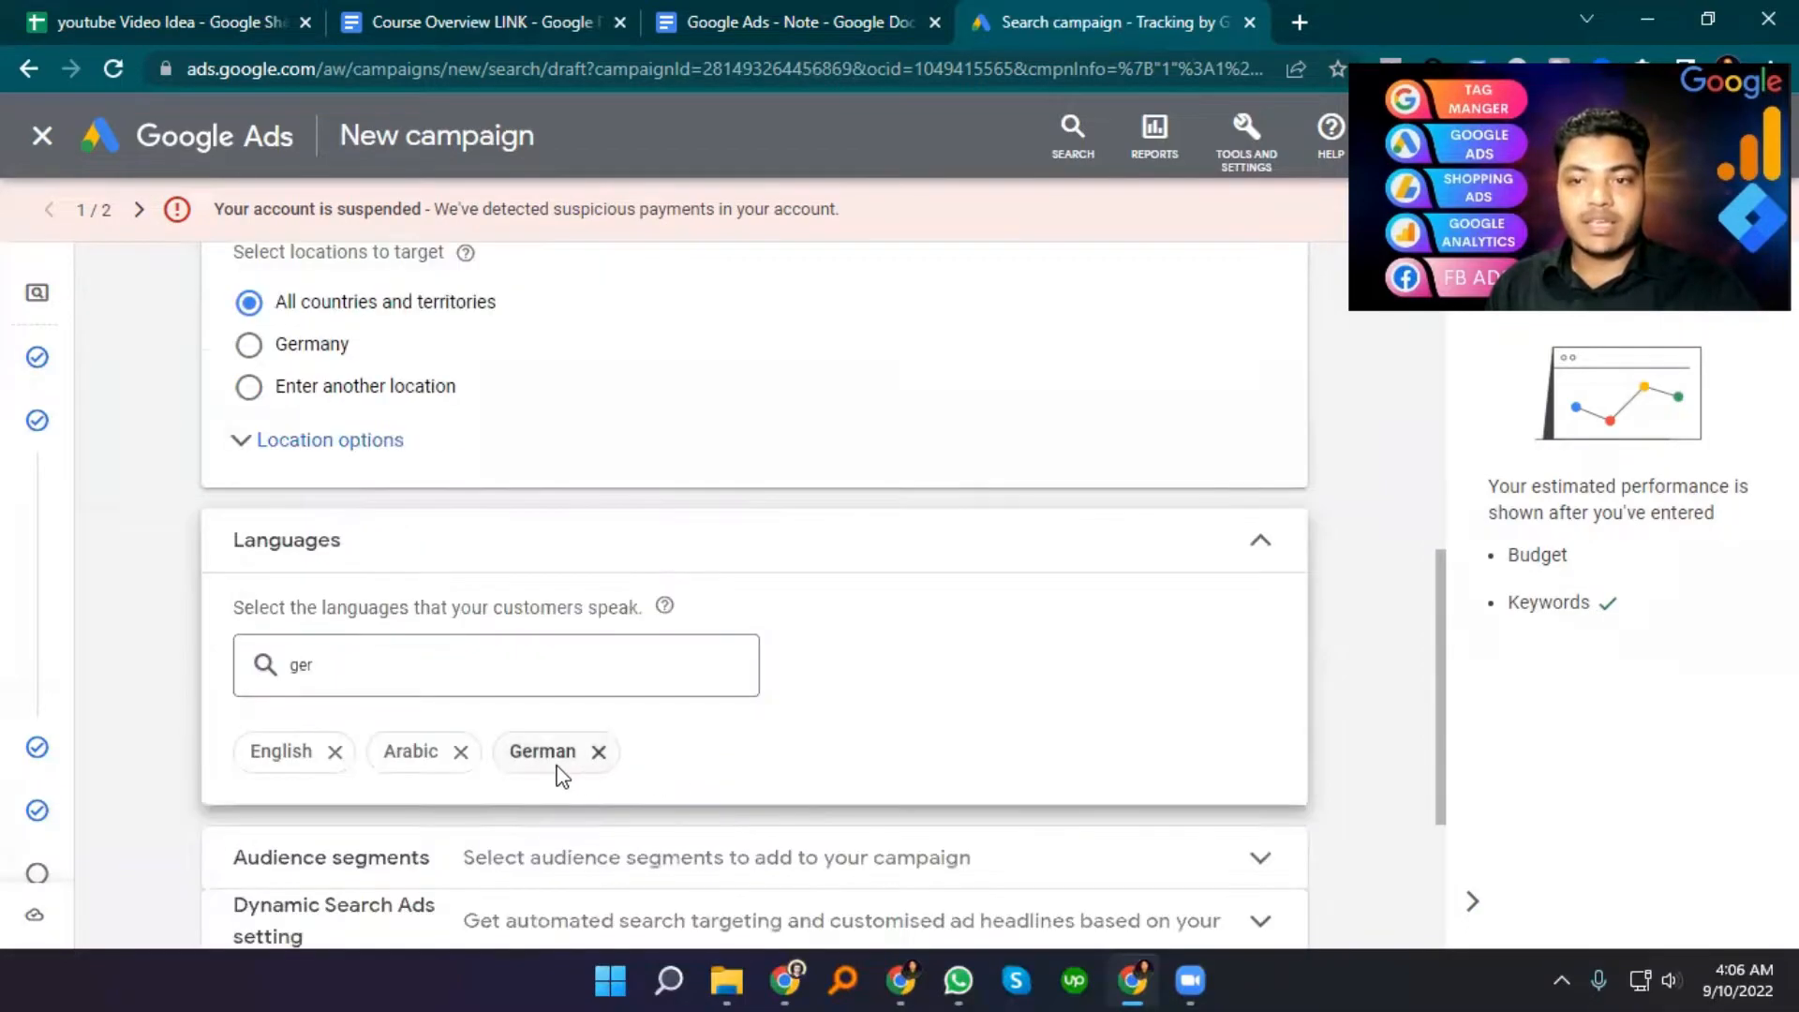
click(460, 752)
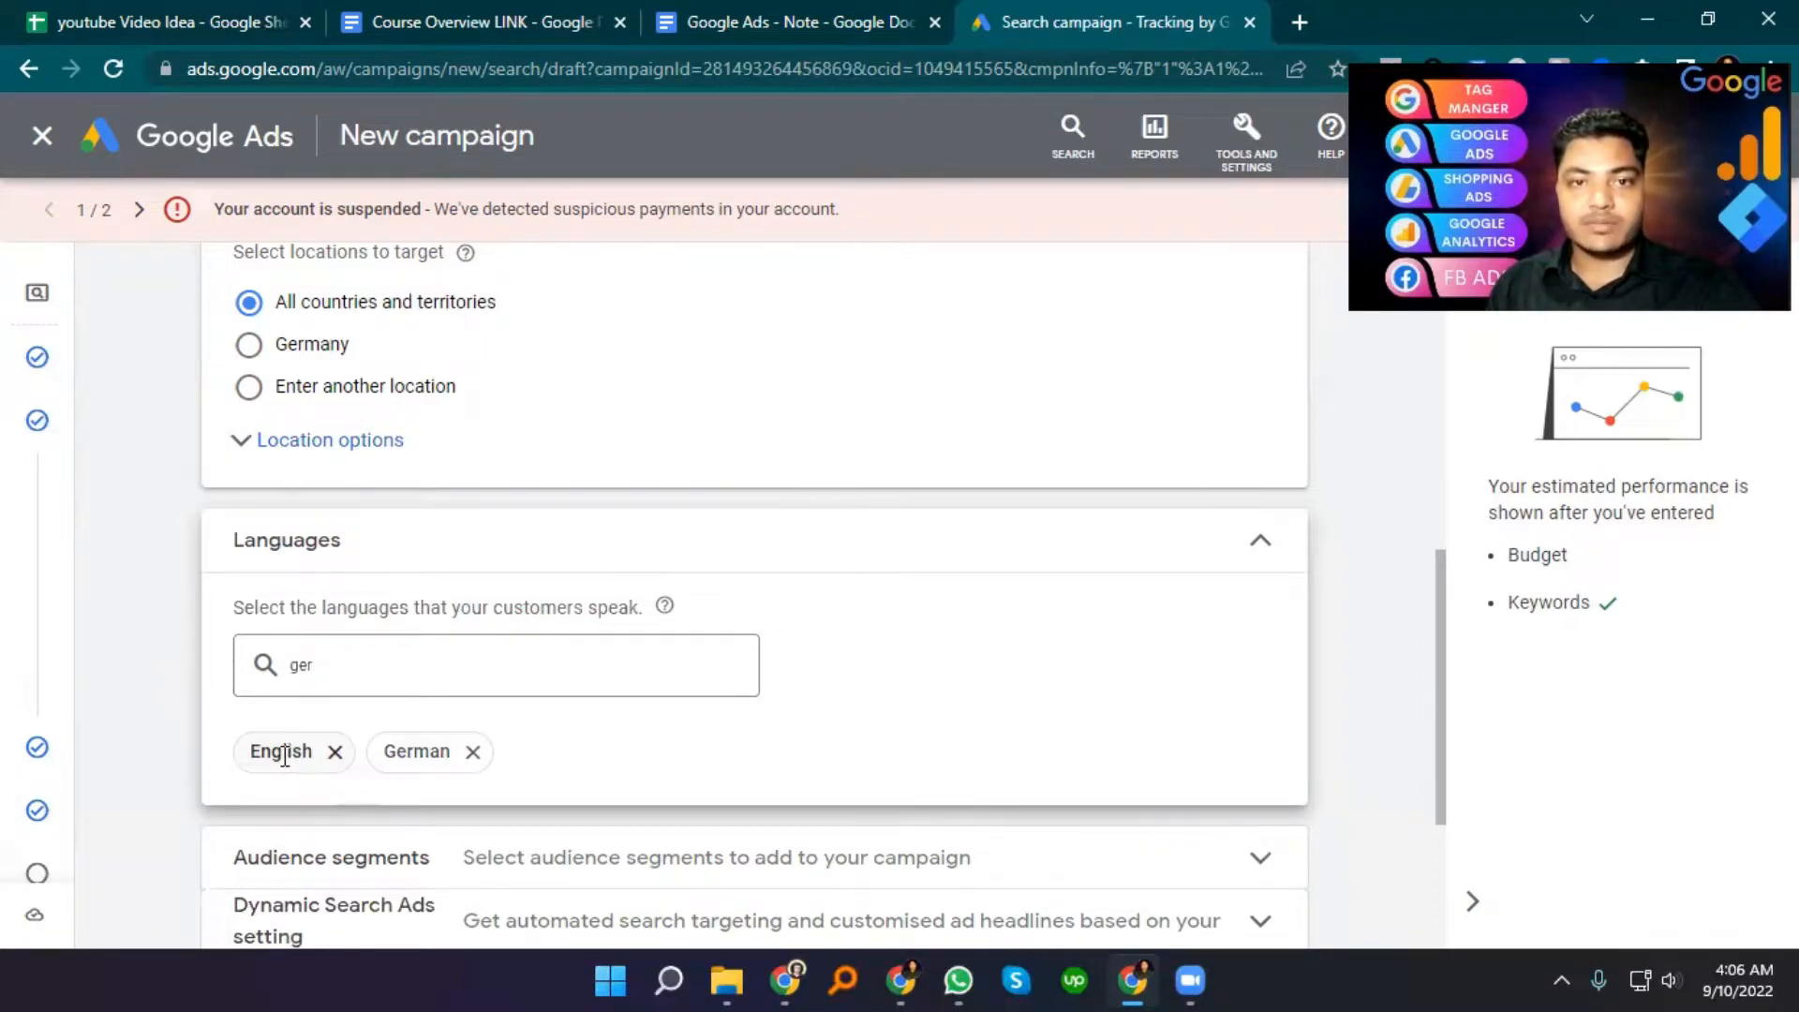
- Switch the browser to full screen and expand the location options to examine the Target and Exclude settings
key(F11)
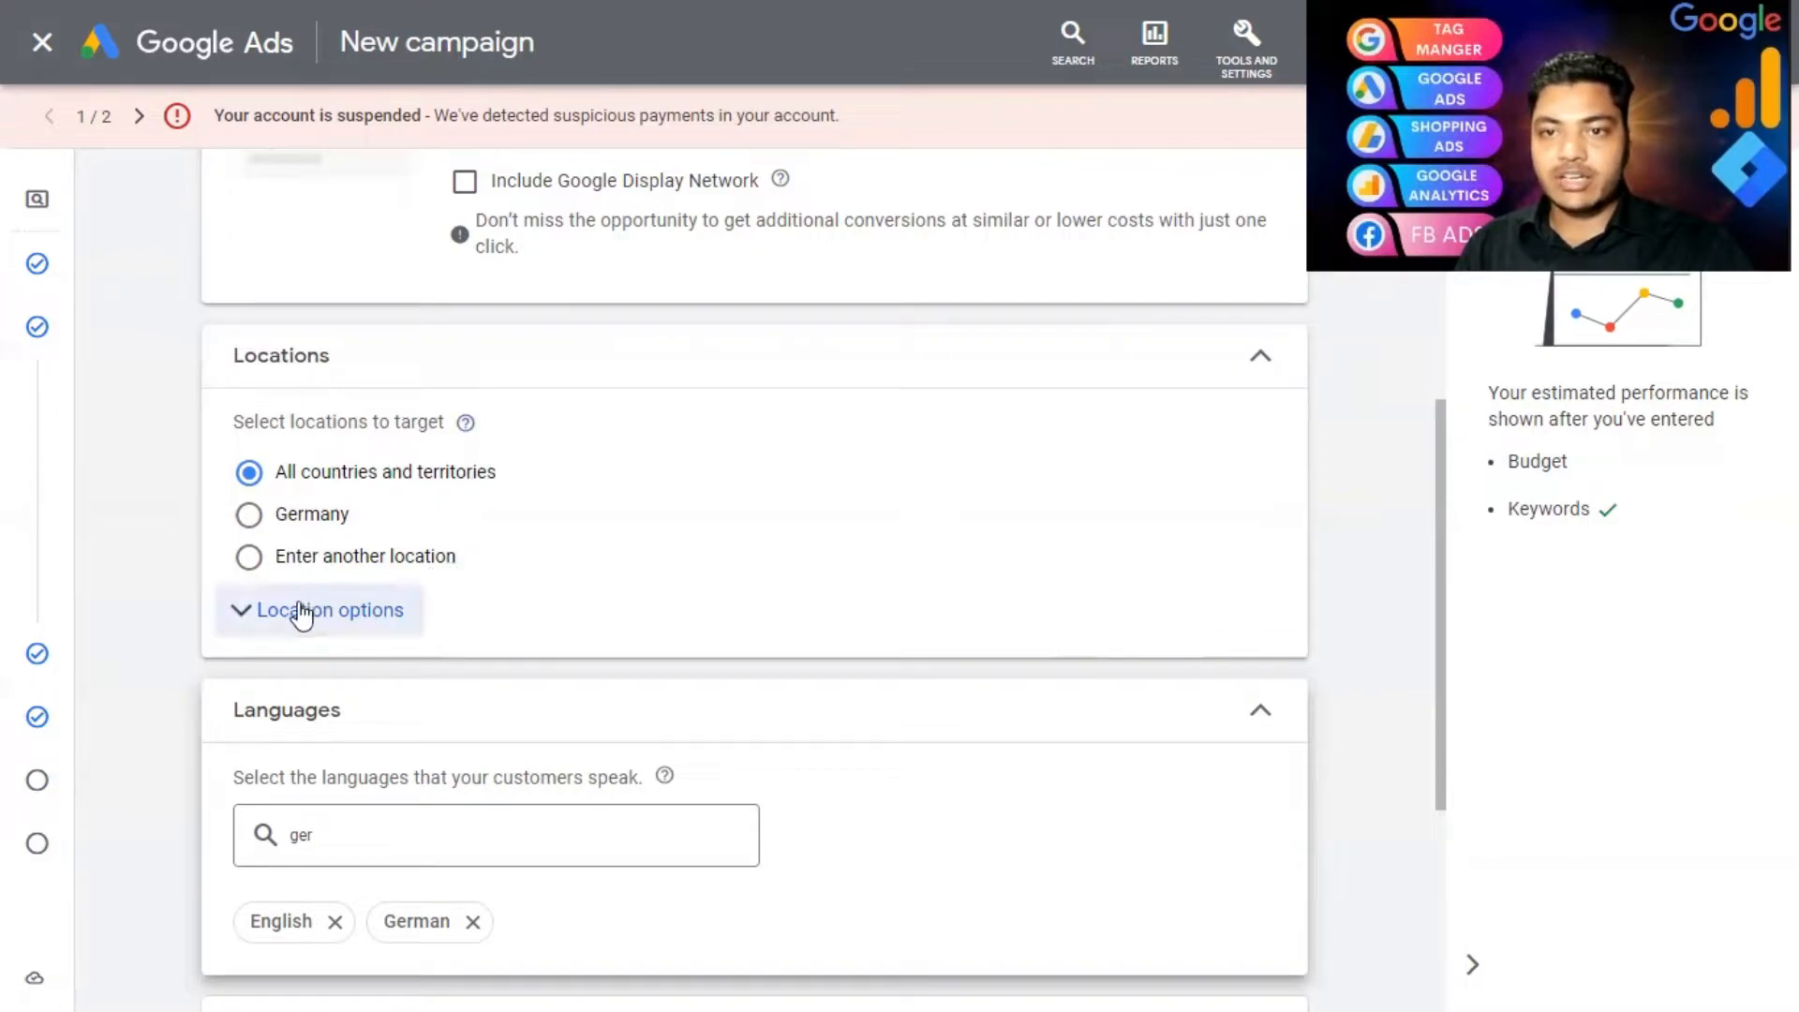
click(277, 626)
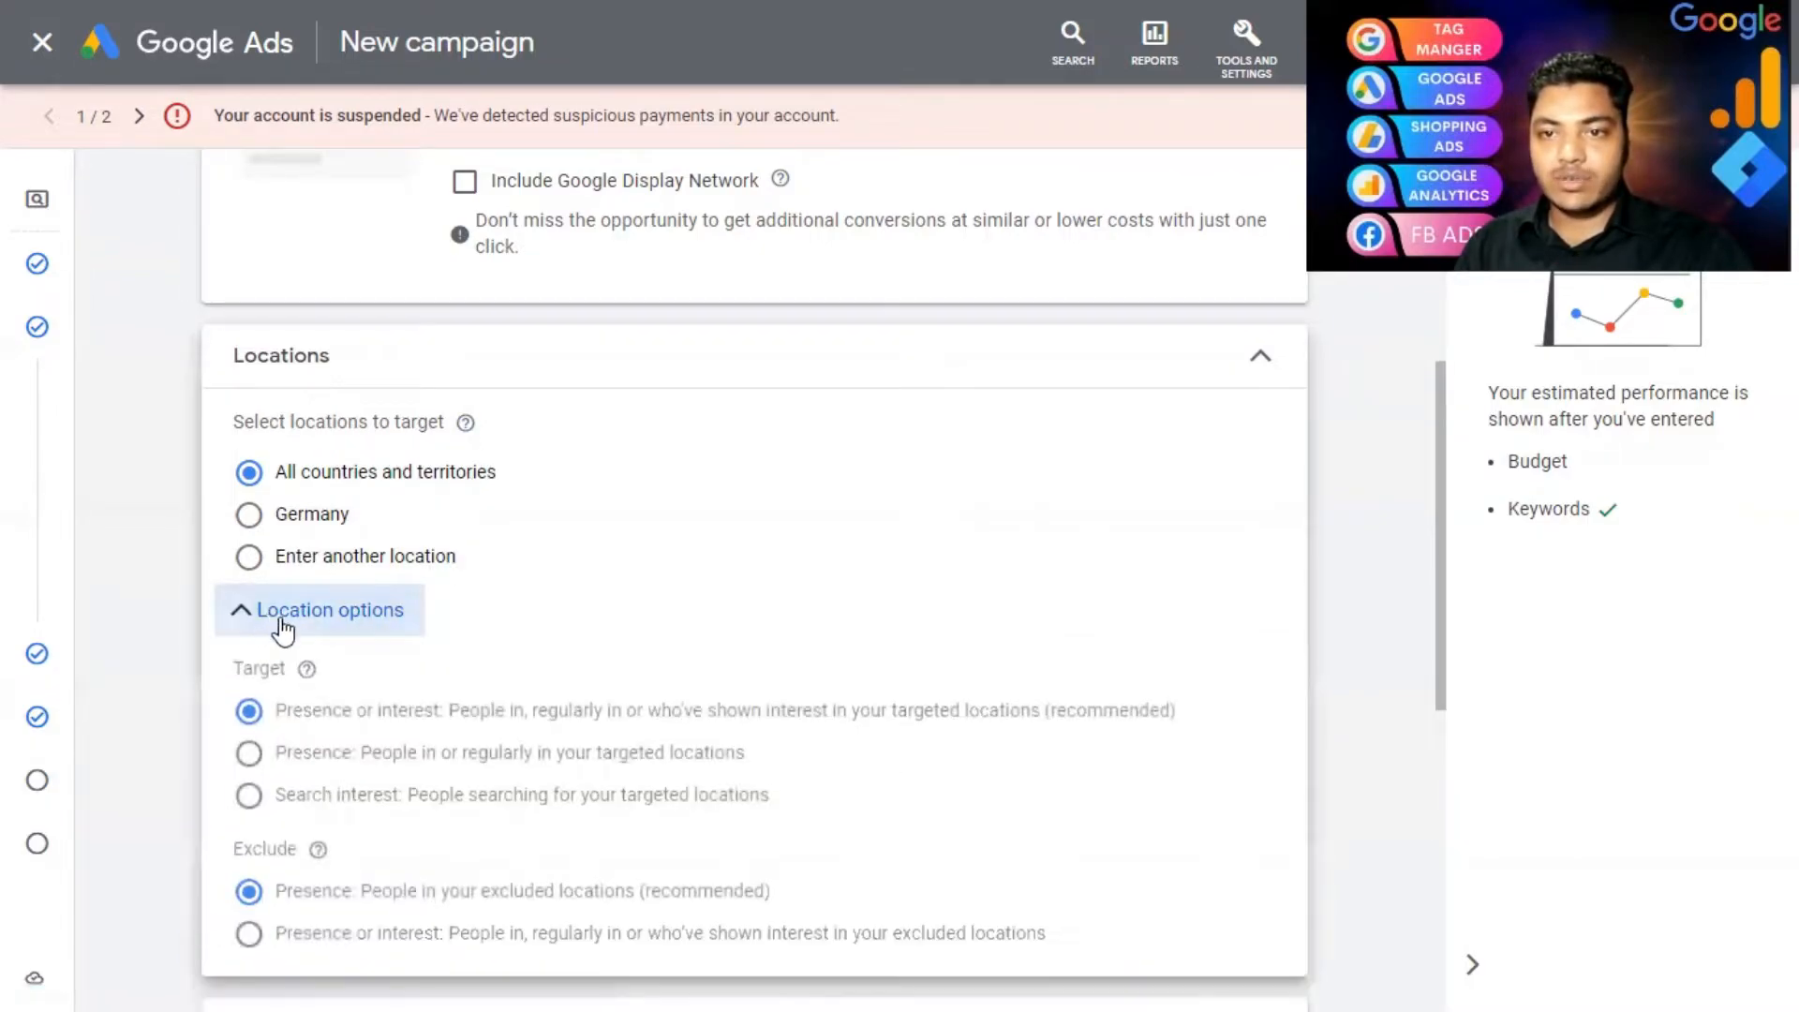
scroll(334, 799, down, 1)
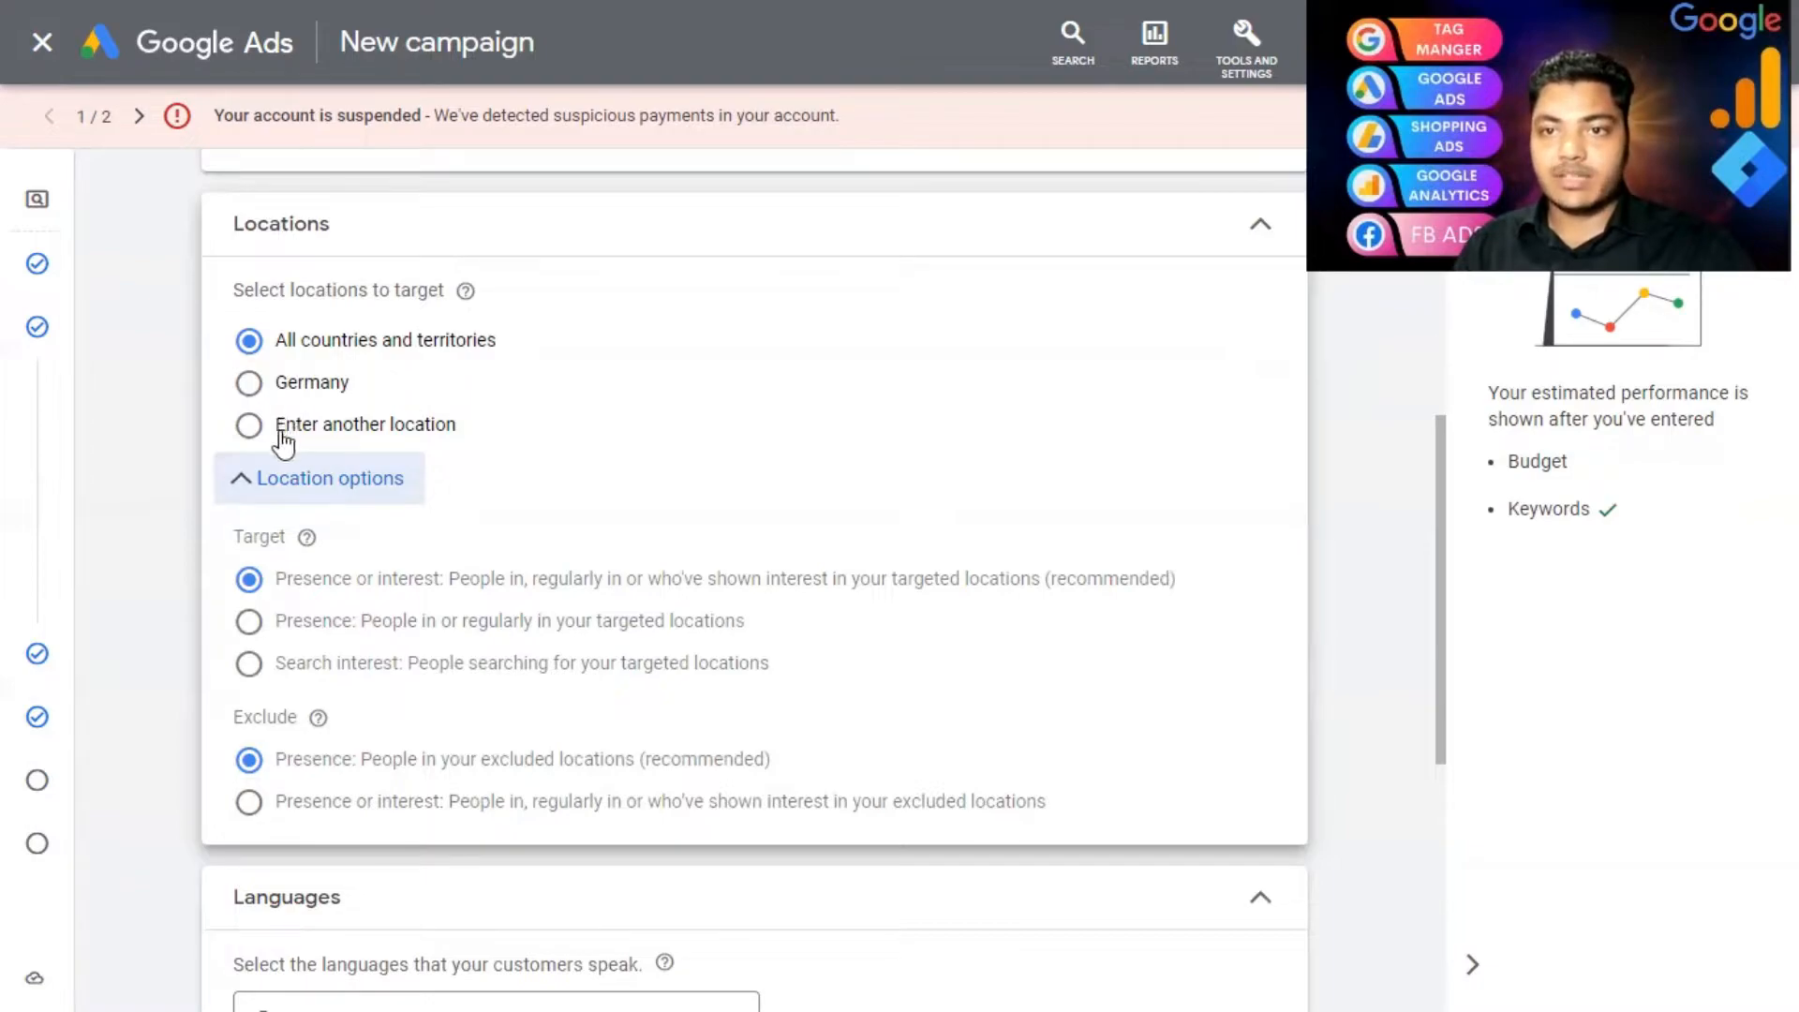
- Choose to enter another location and target the countries Canada and Argentina
click(321, 431)
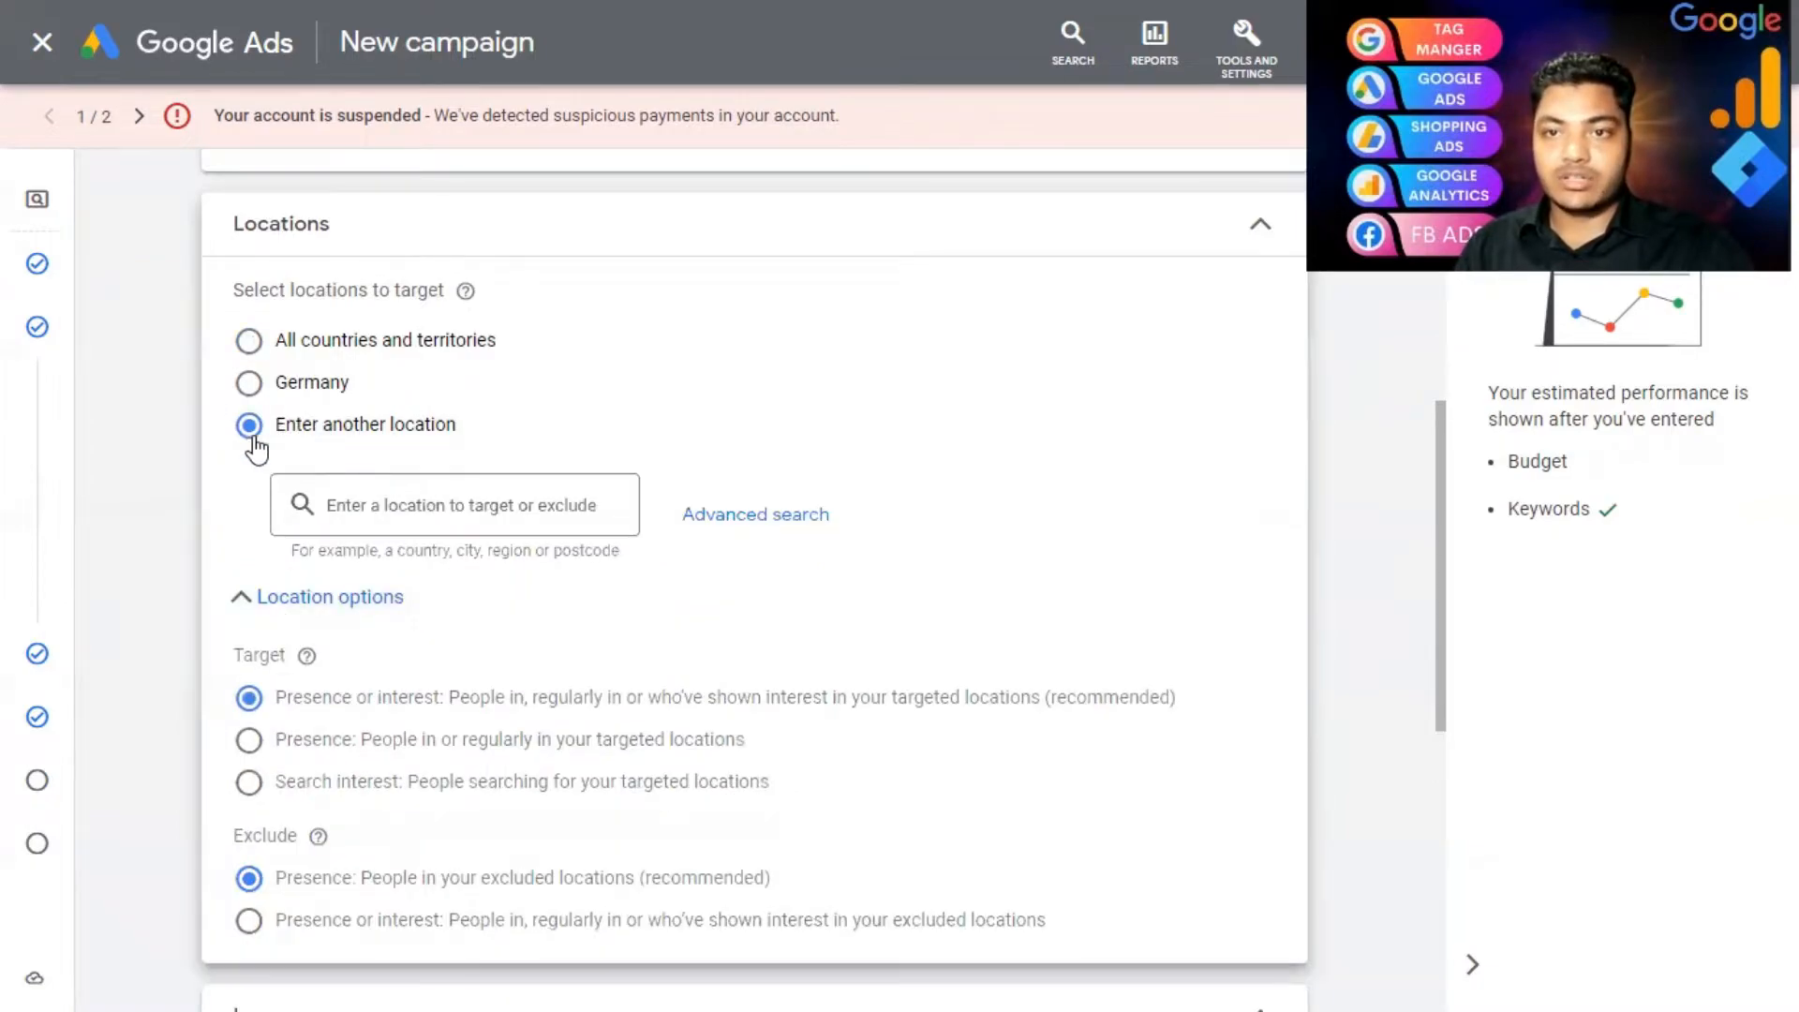
click(413, 504)
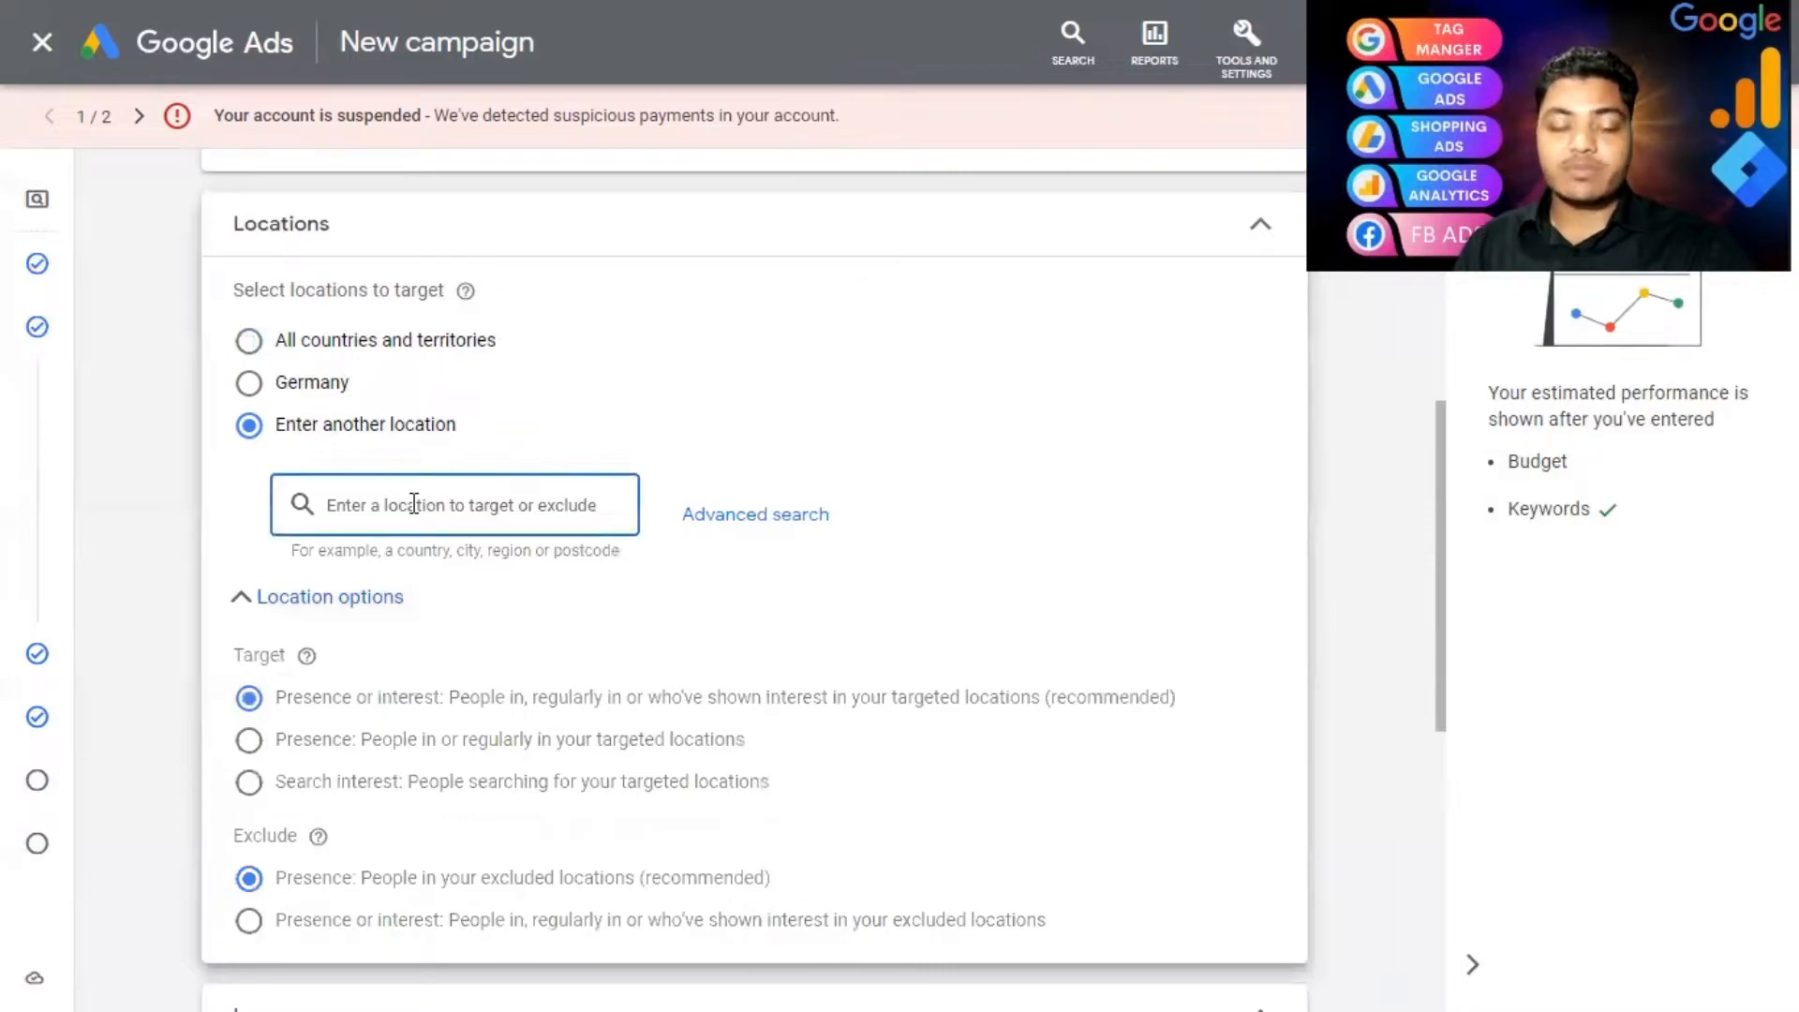
text(canada)
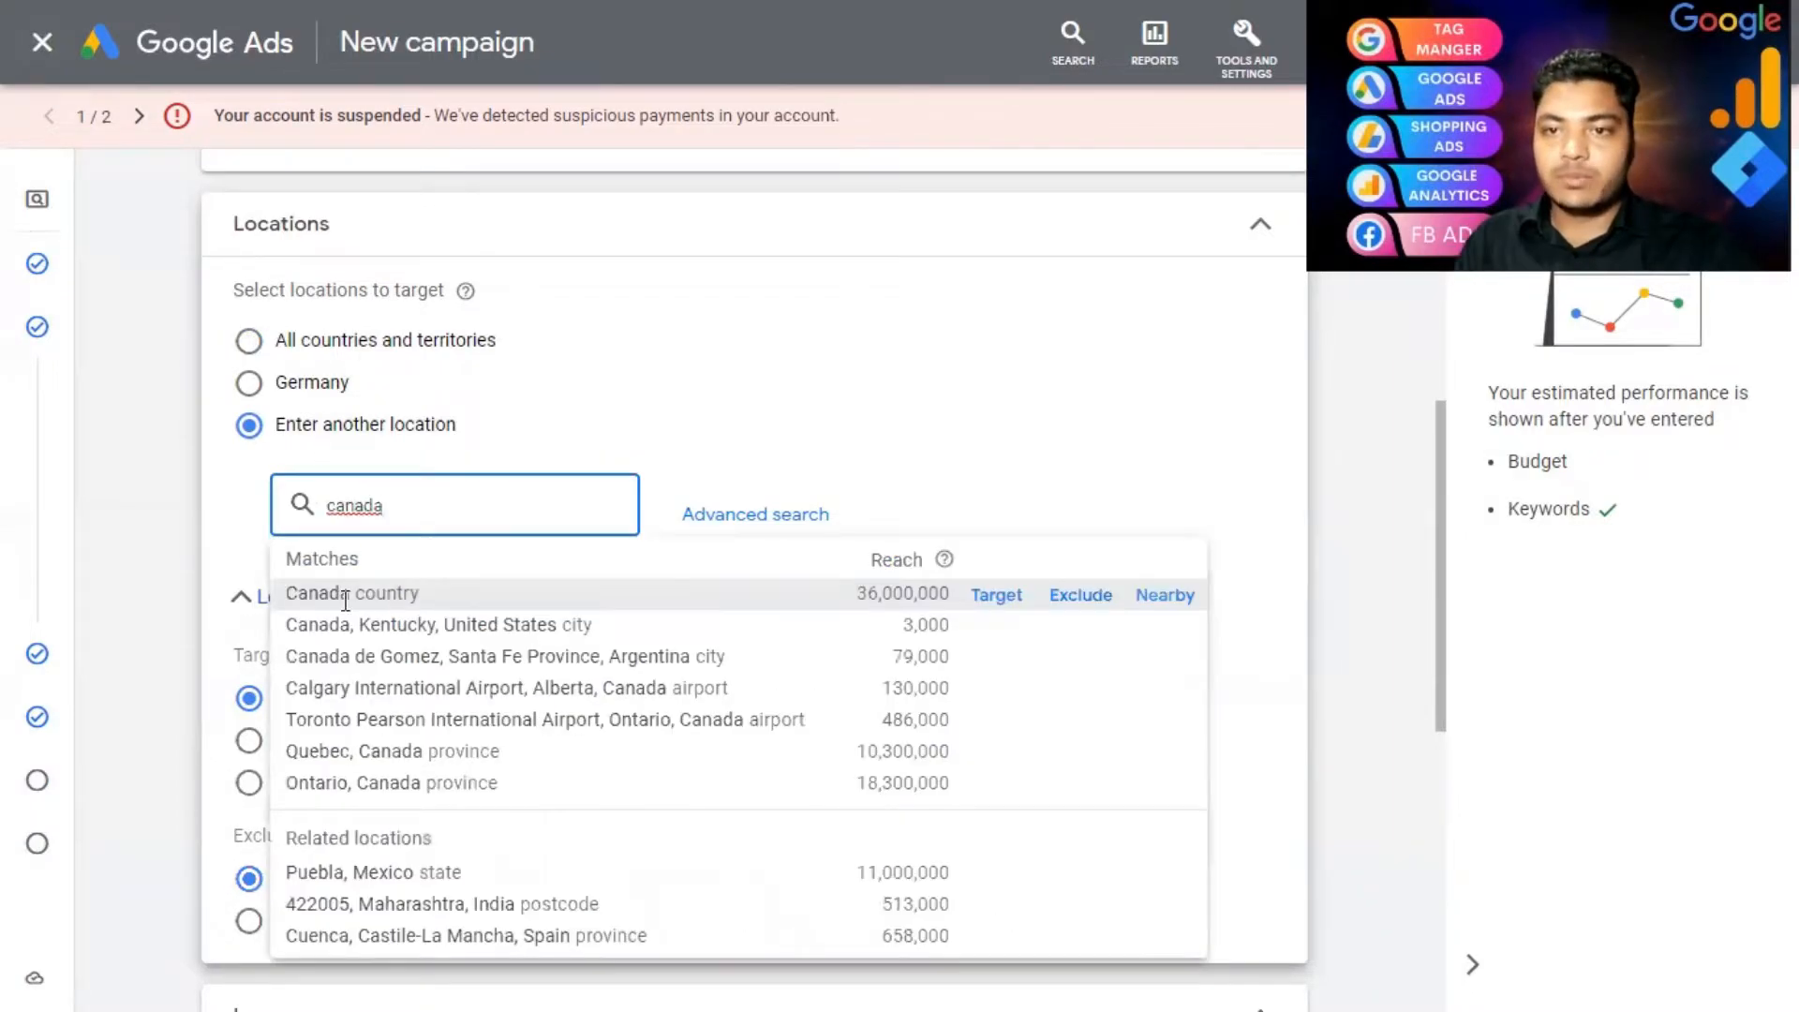
click(996, 595)
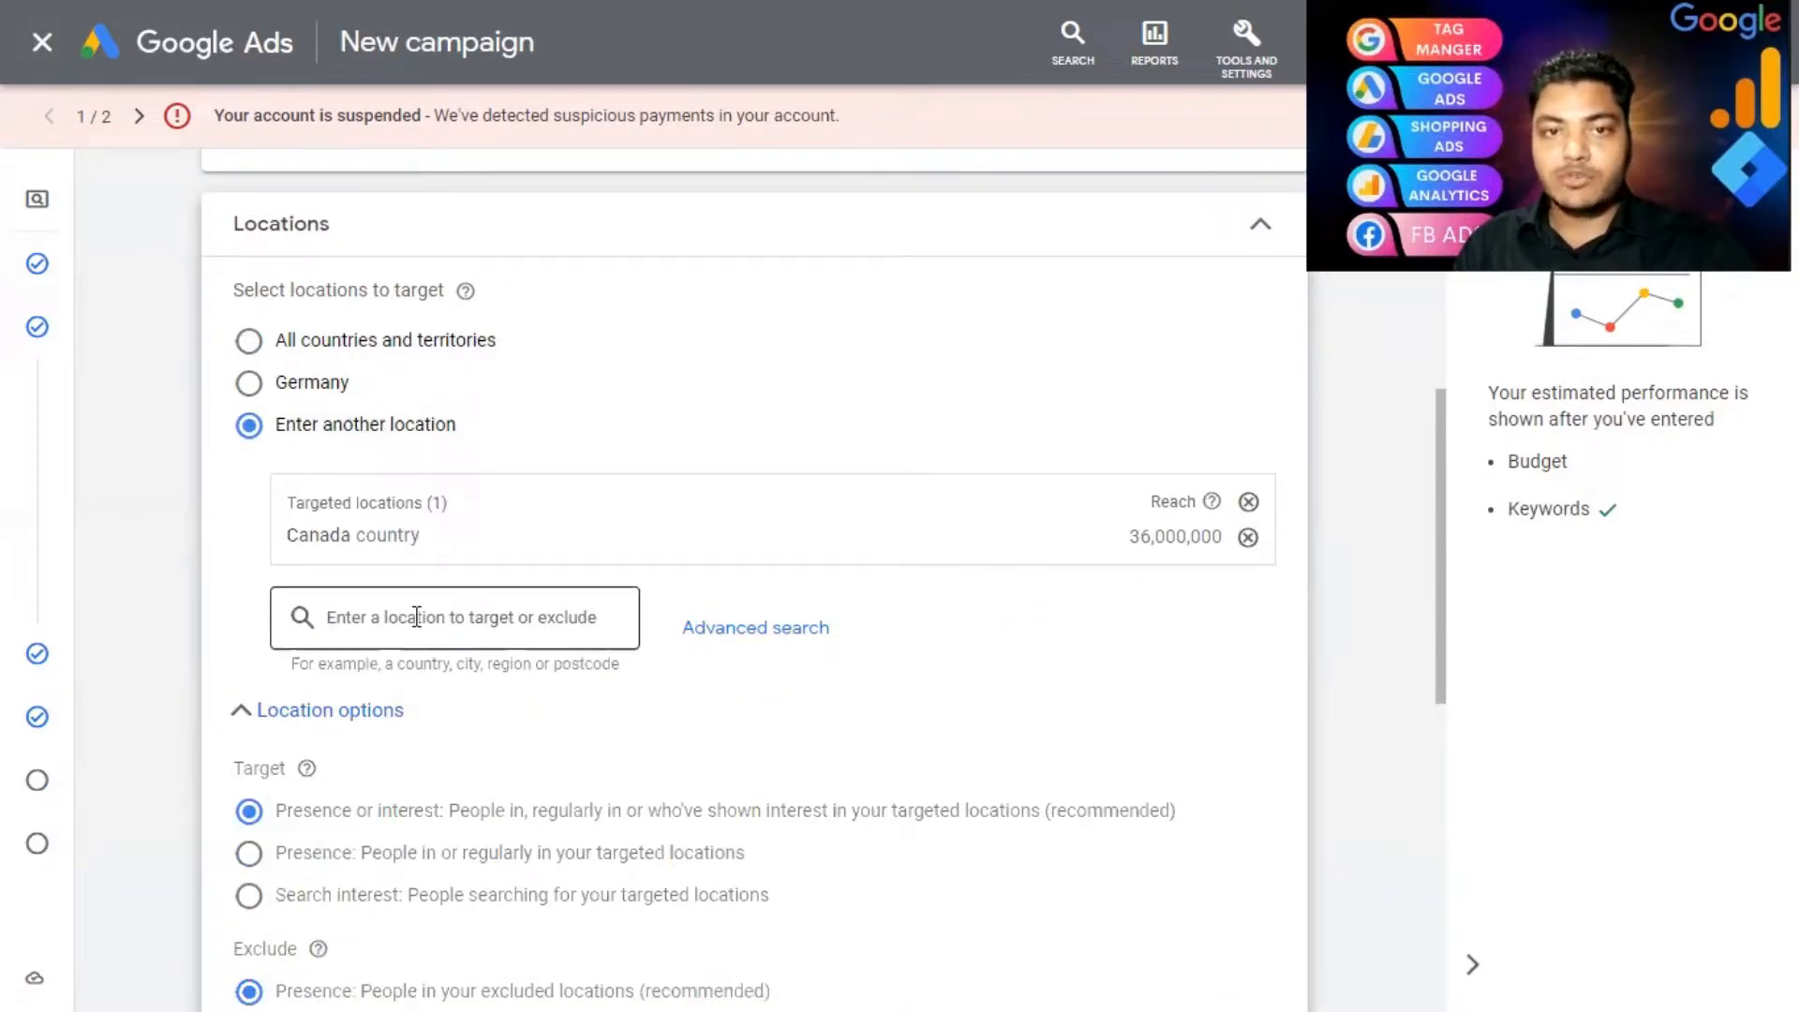
click(416, 617)
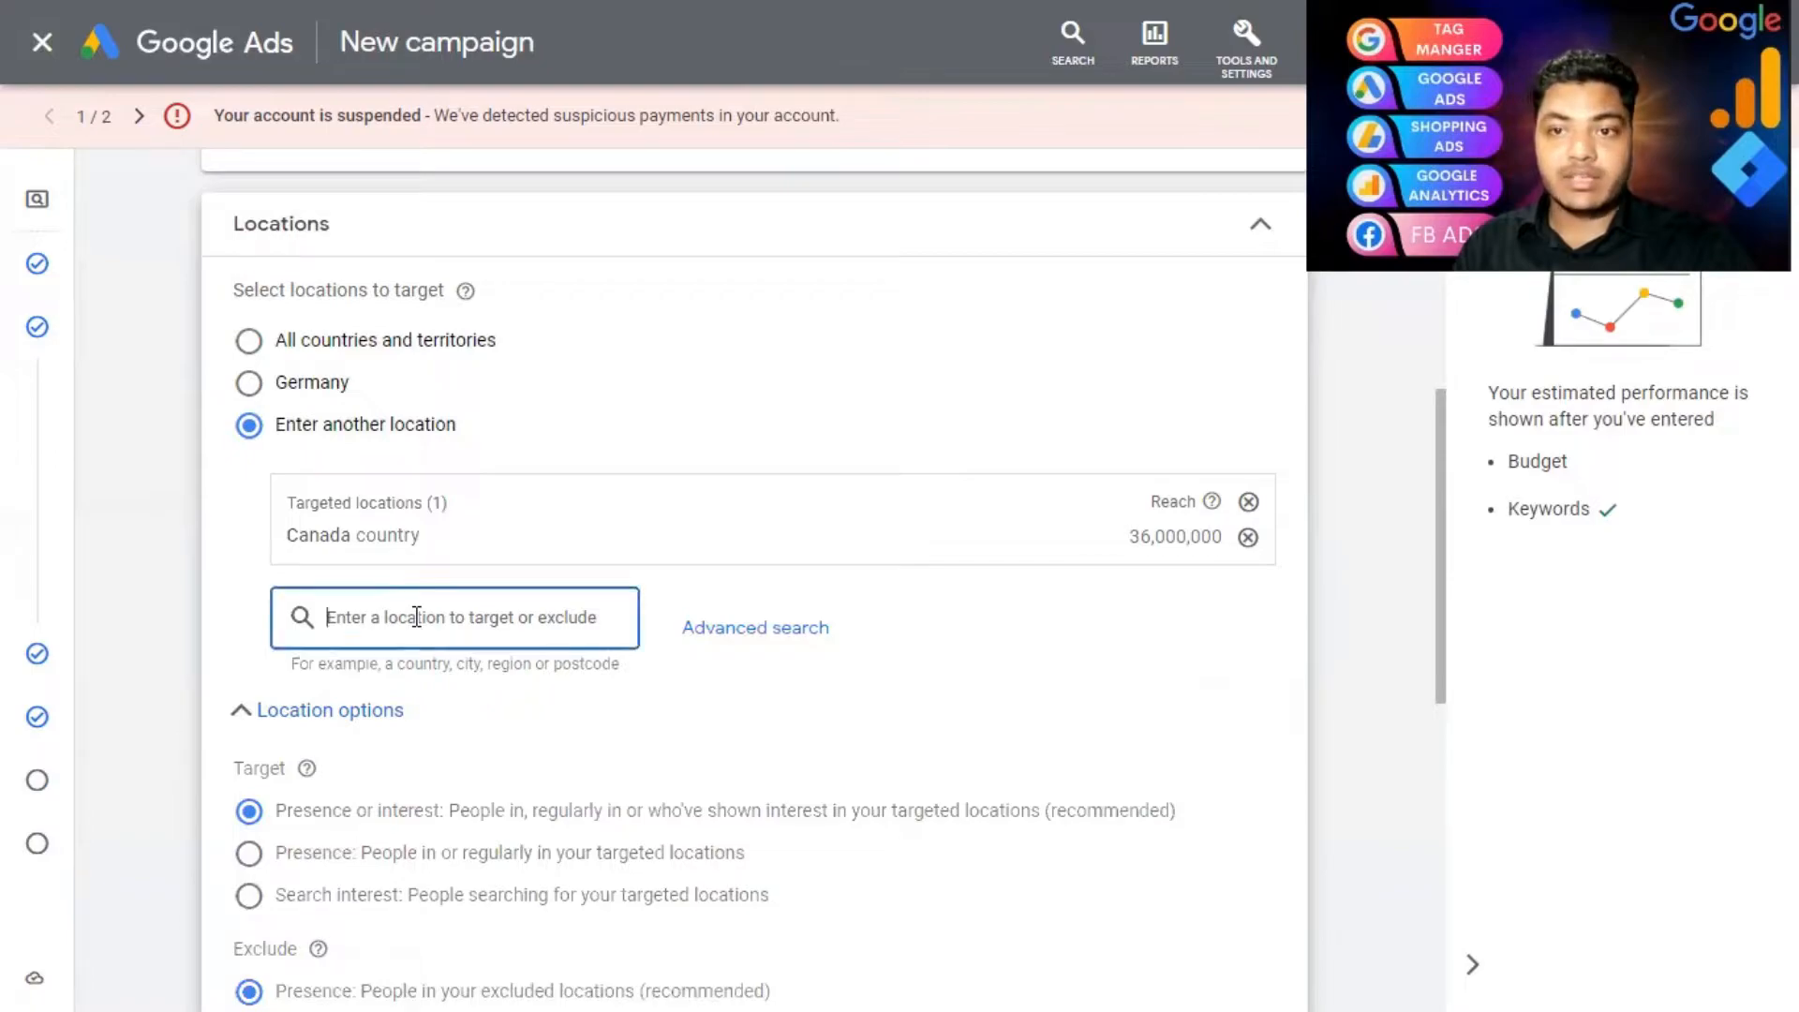
text(agentina)
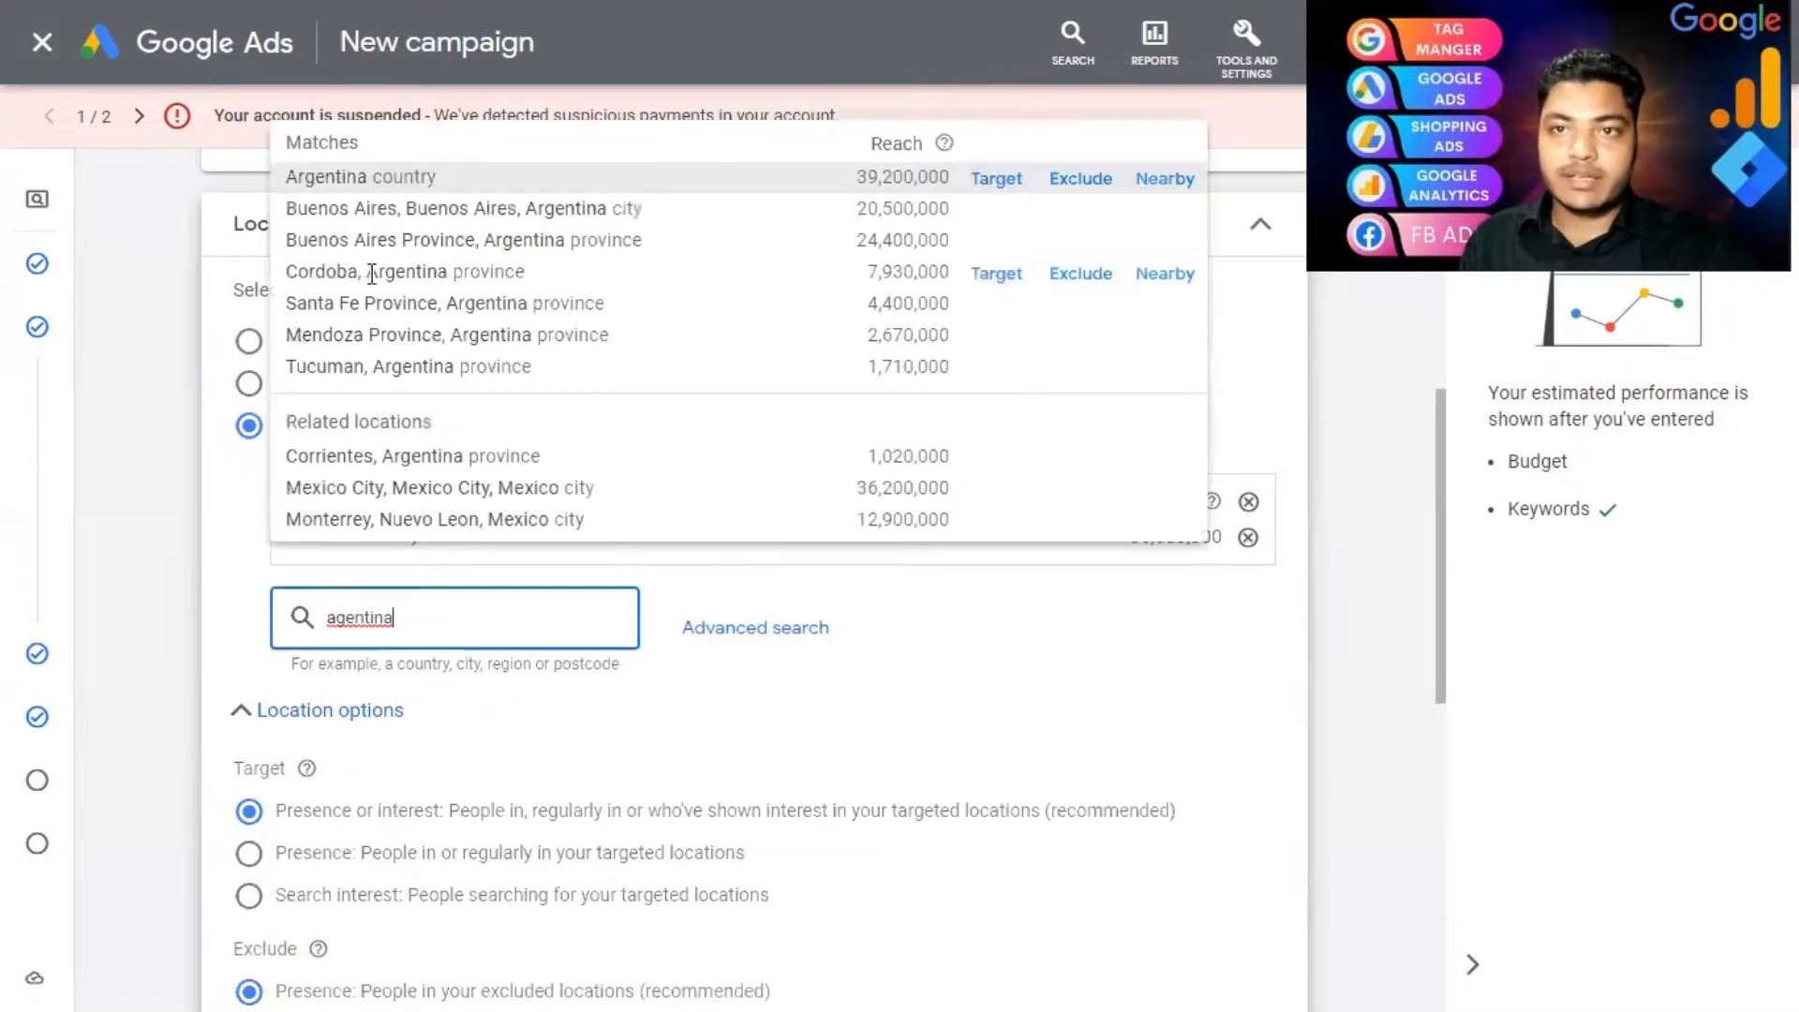
click(1000, 186)
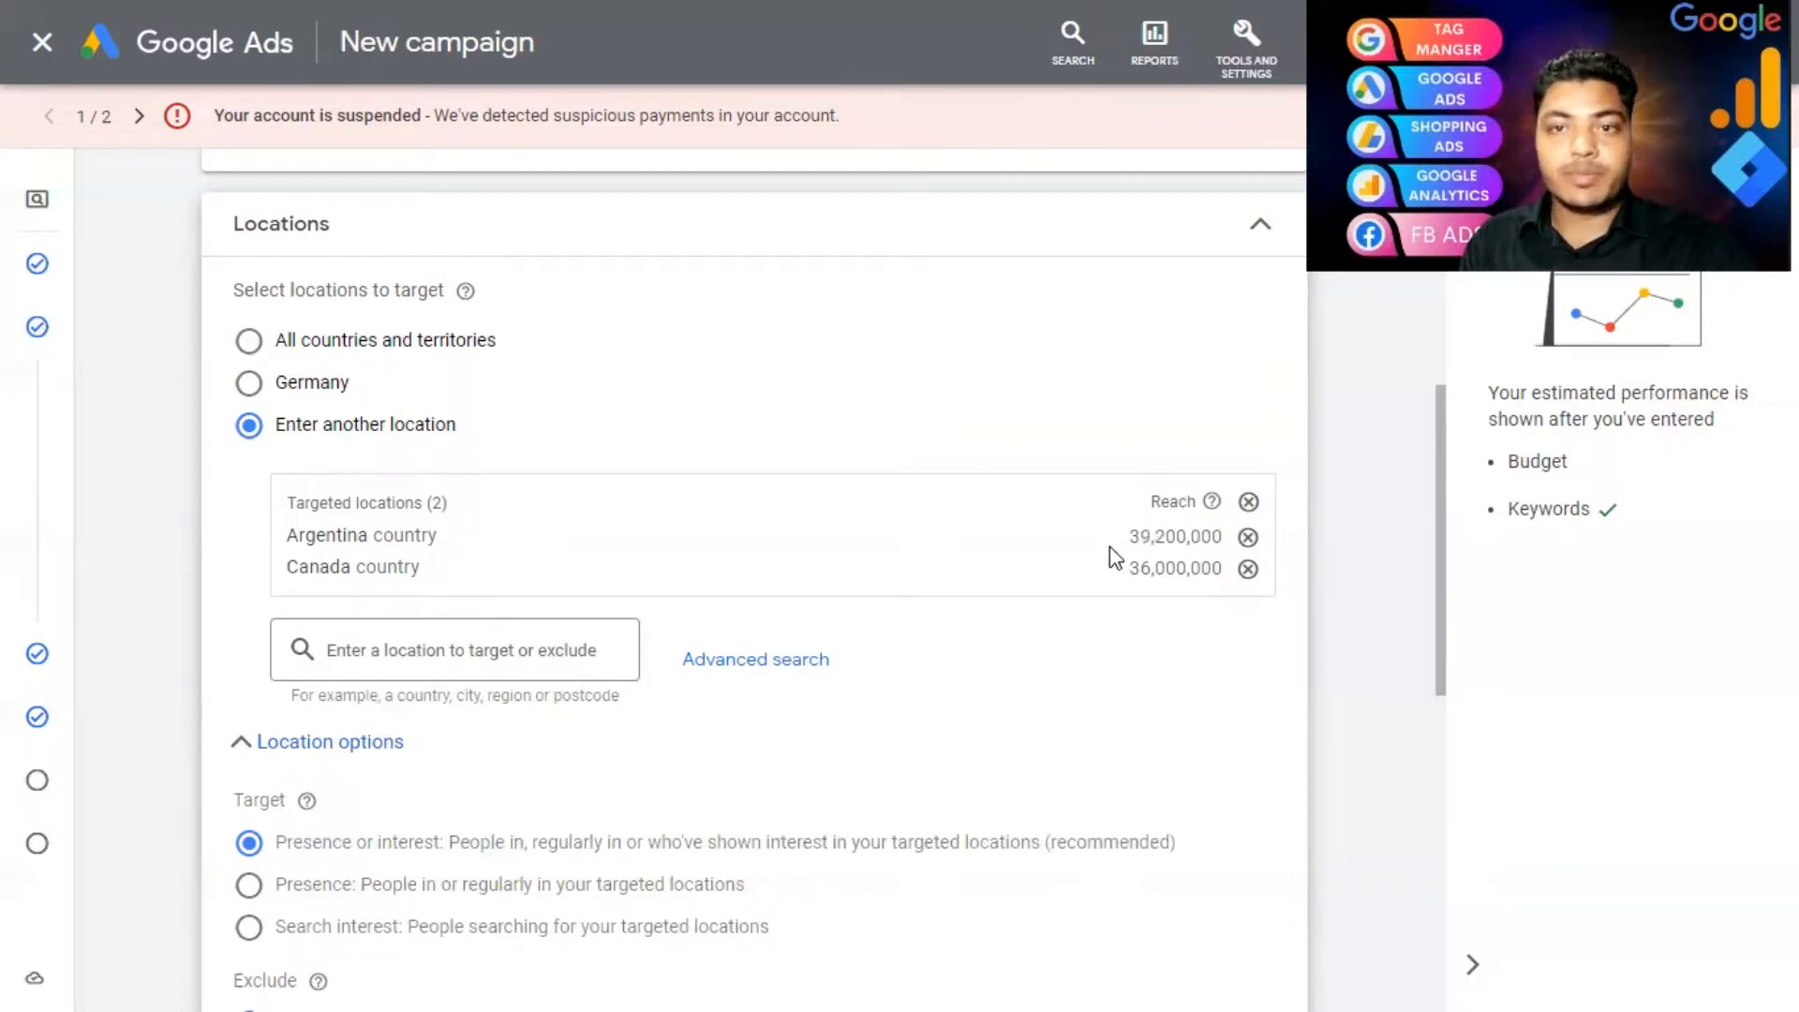
- Add the United States as a targeted country and exclude the state of California
click(436, 651)
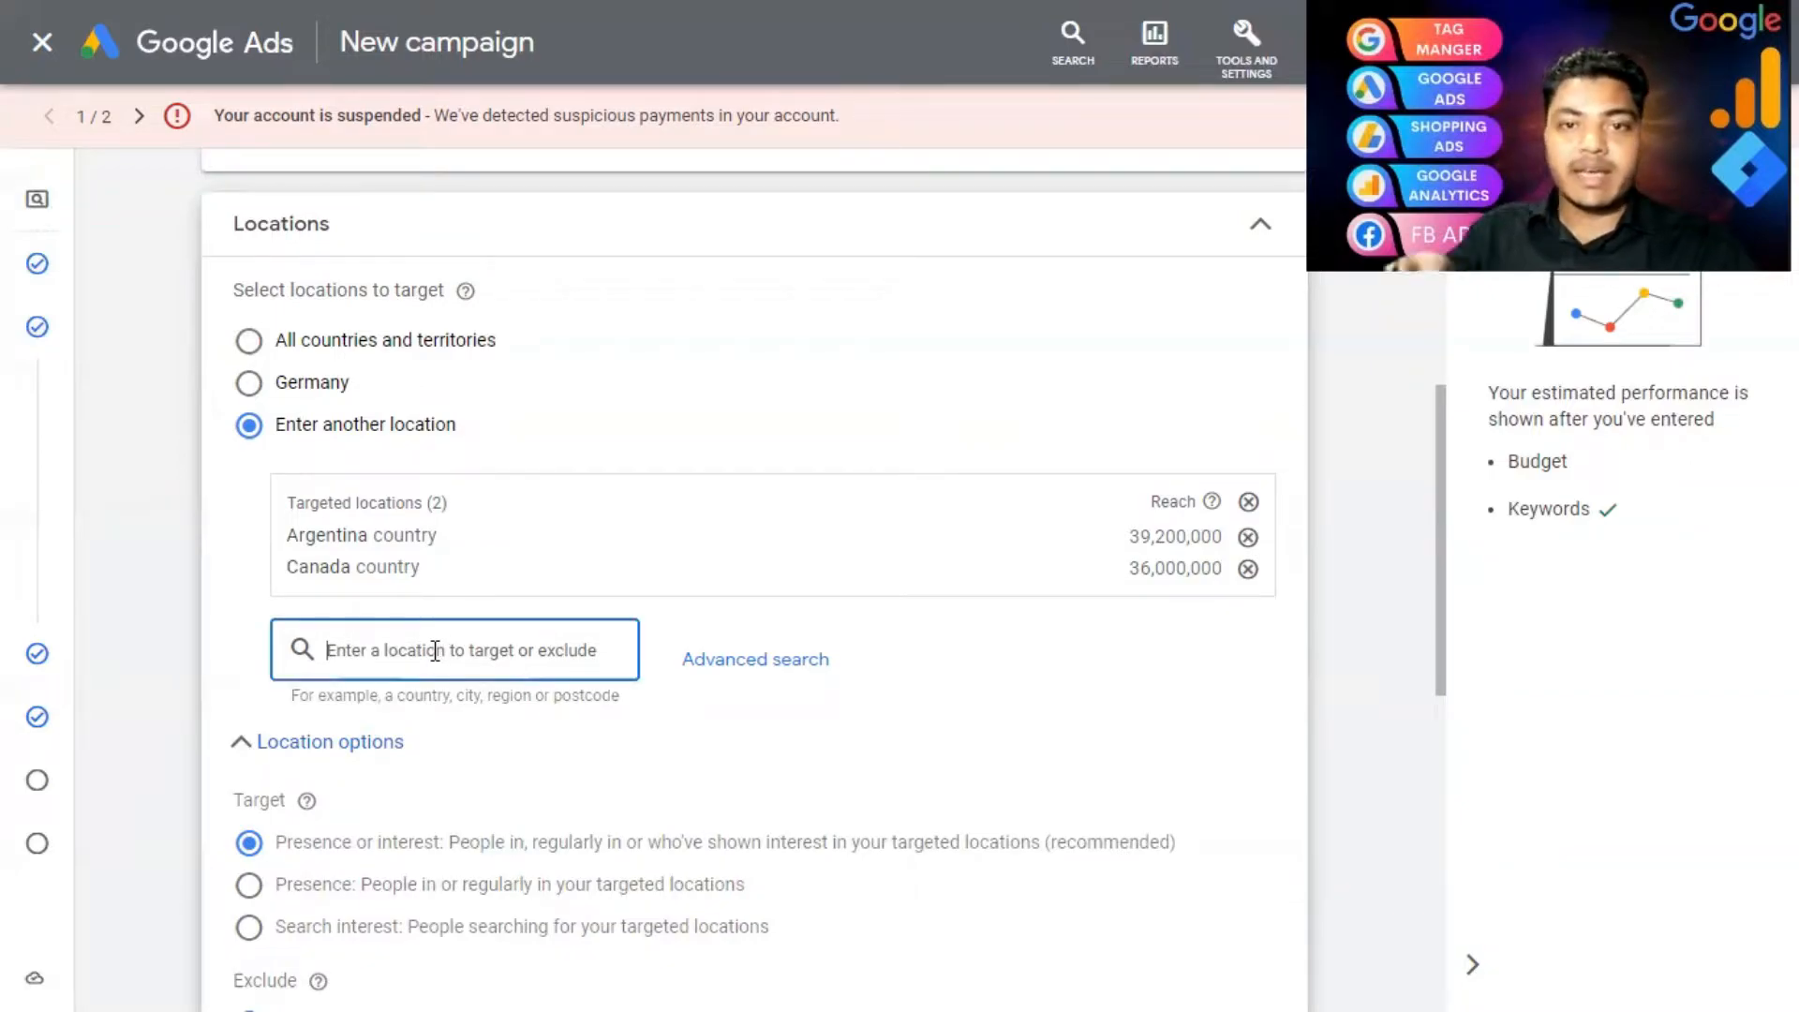
text(usa)
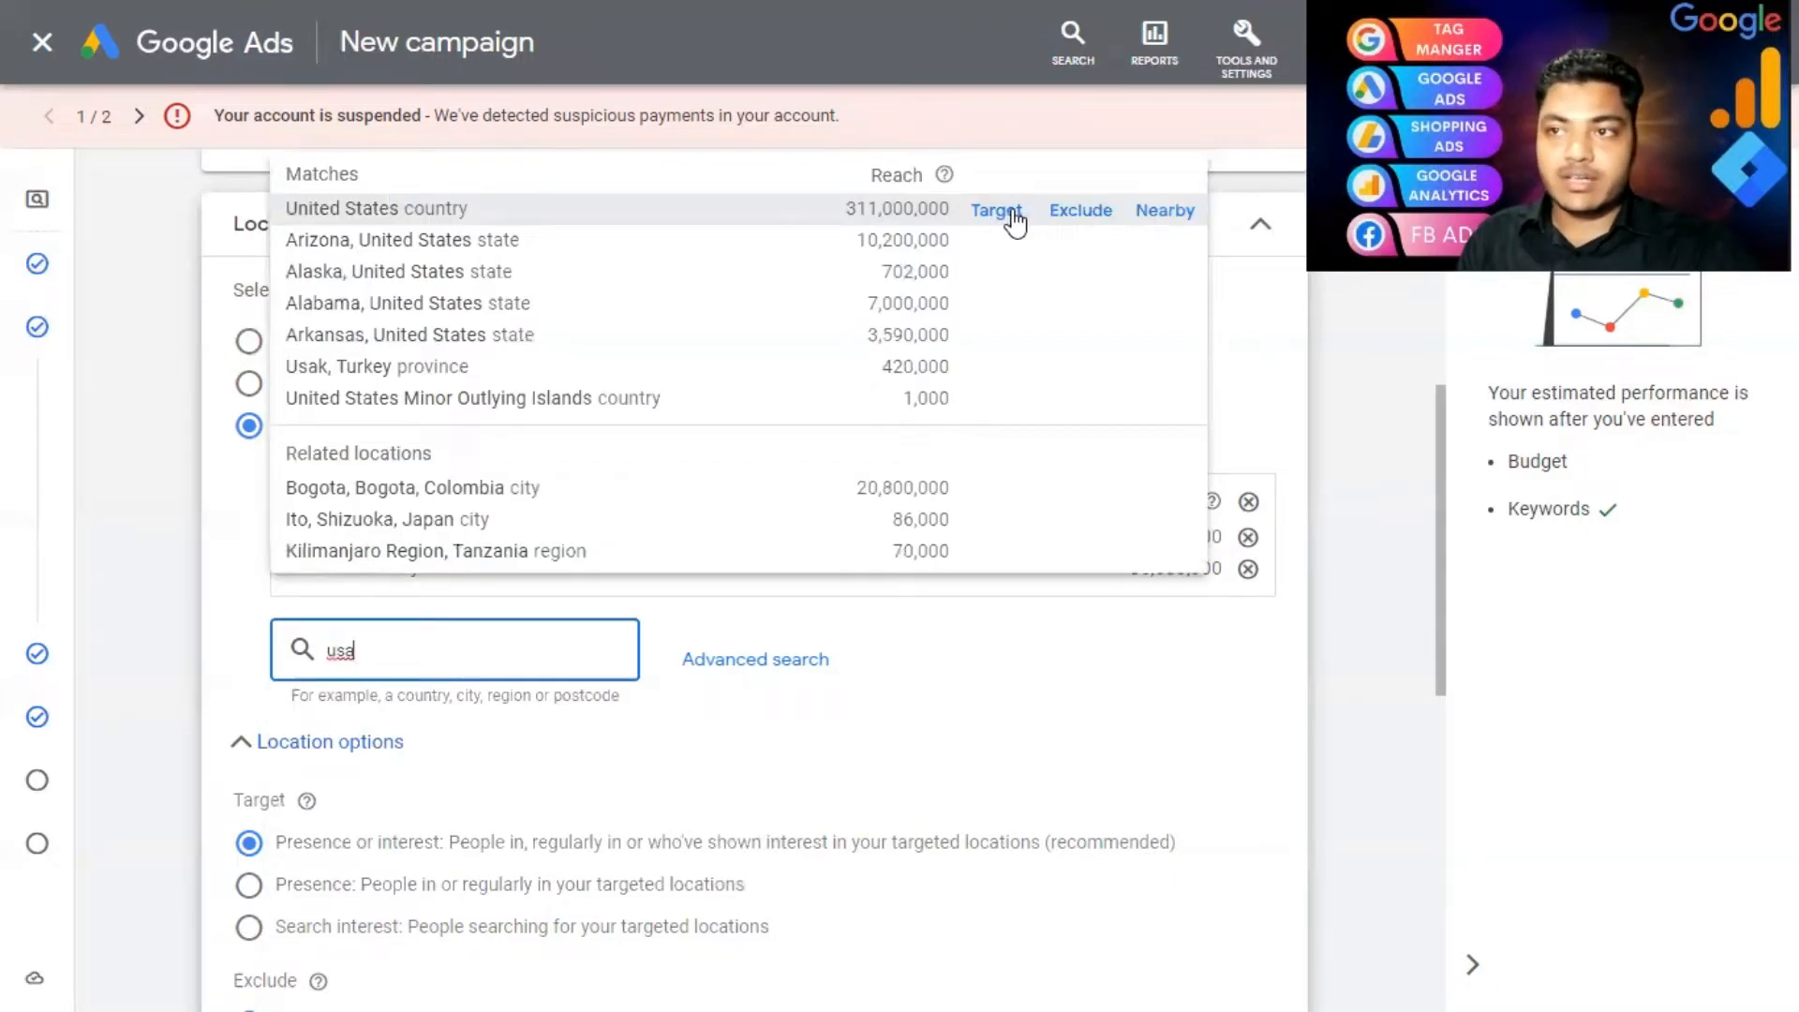
click(1013, 213)
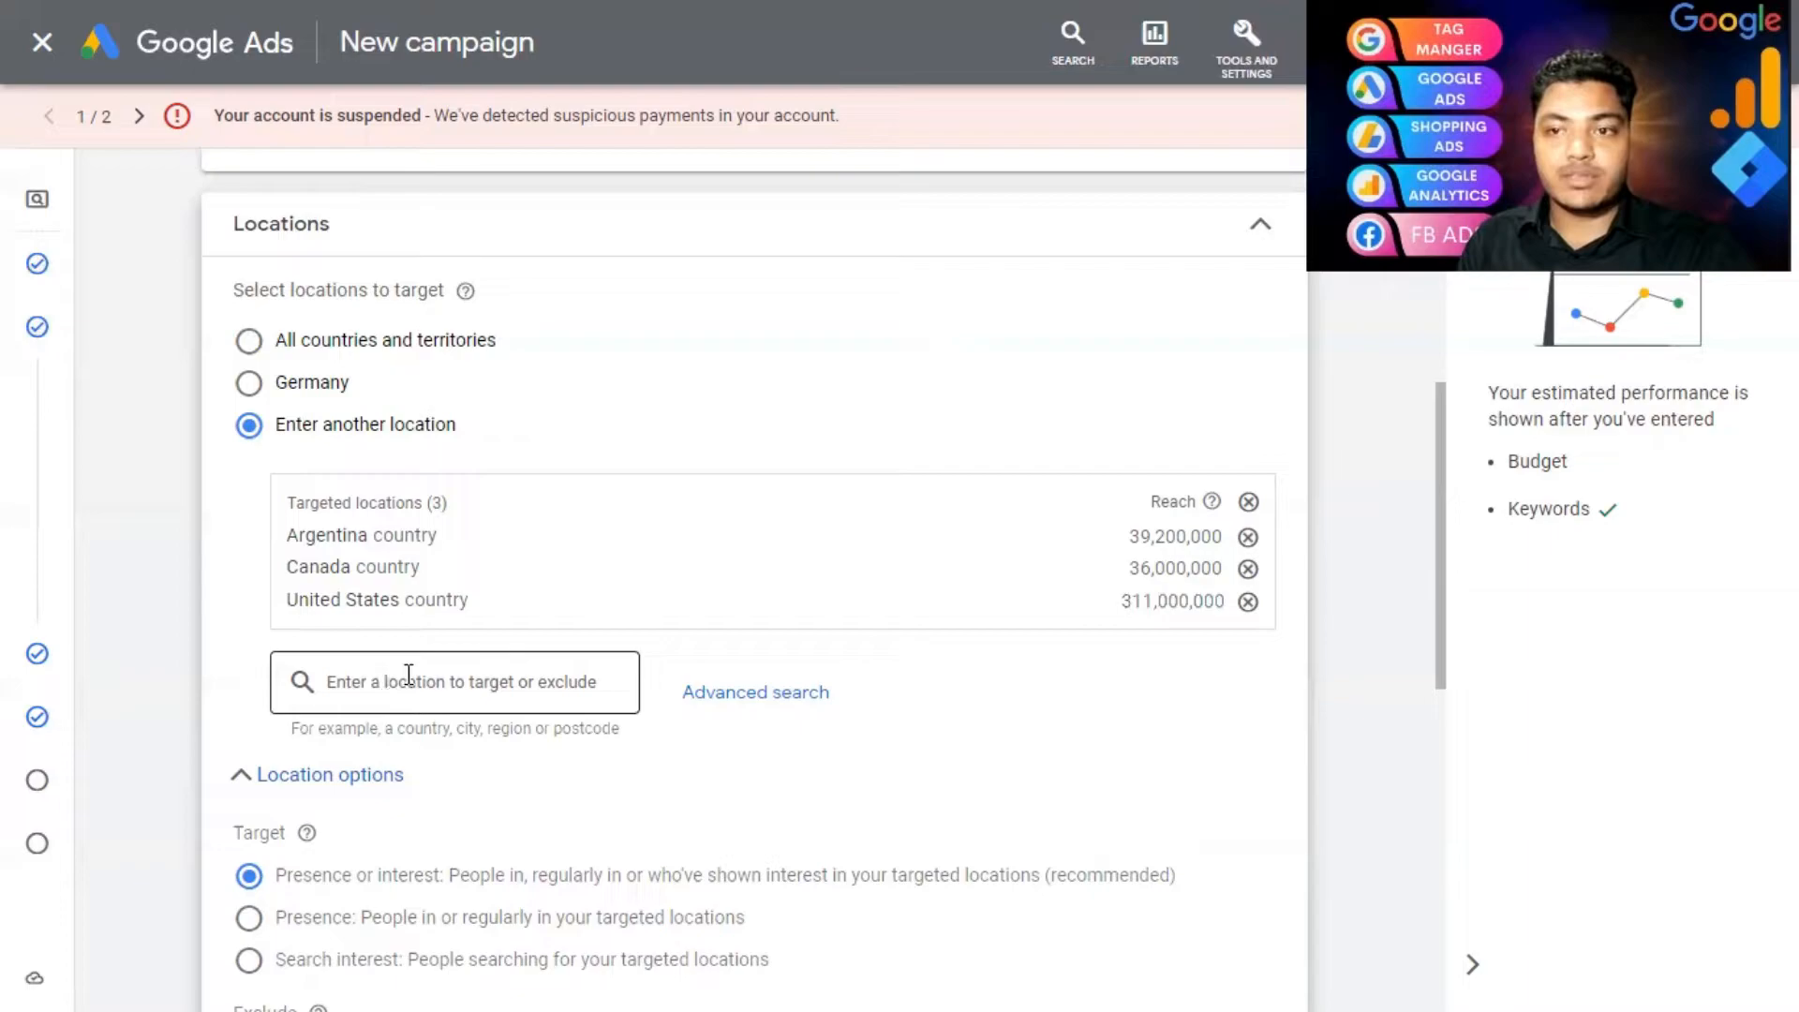
click(379, 680)
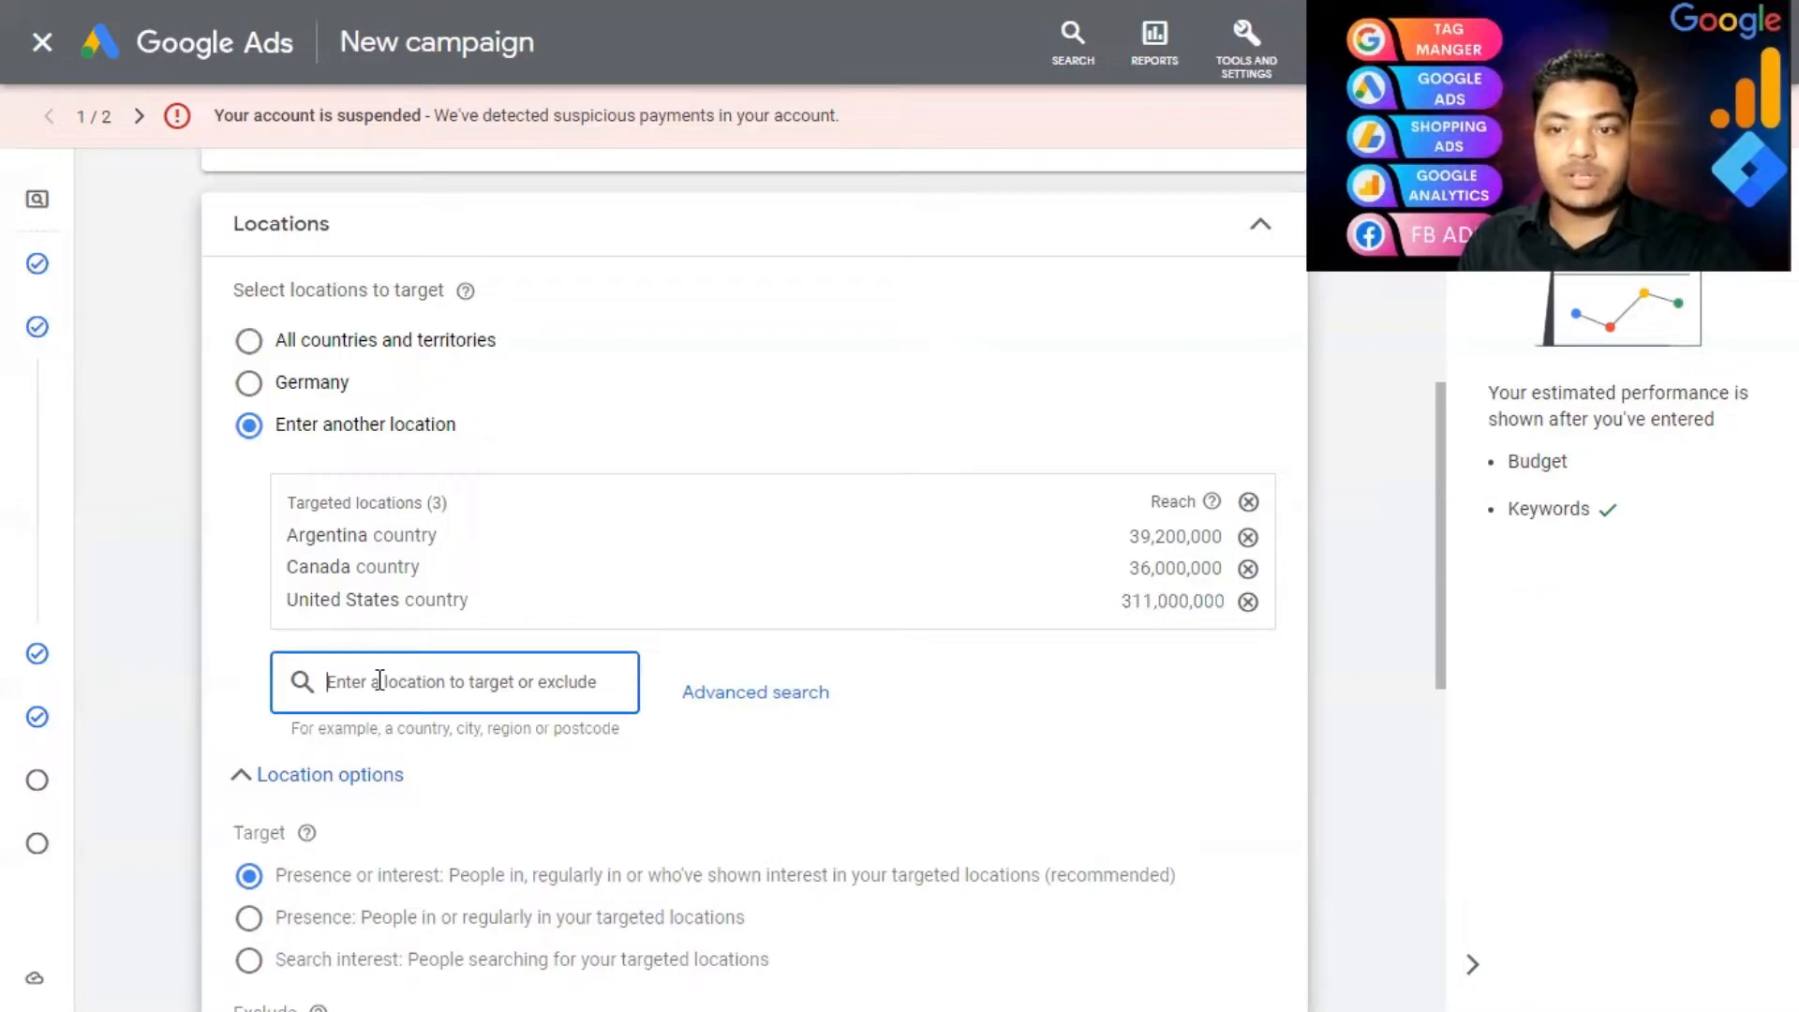
text(calif)
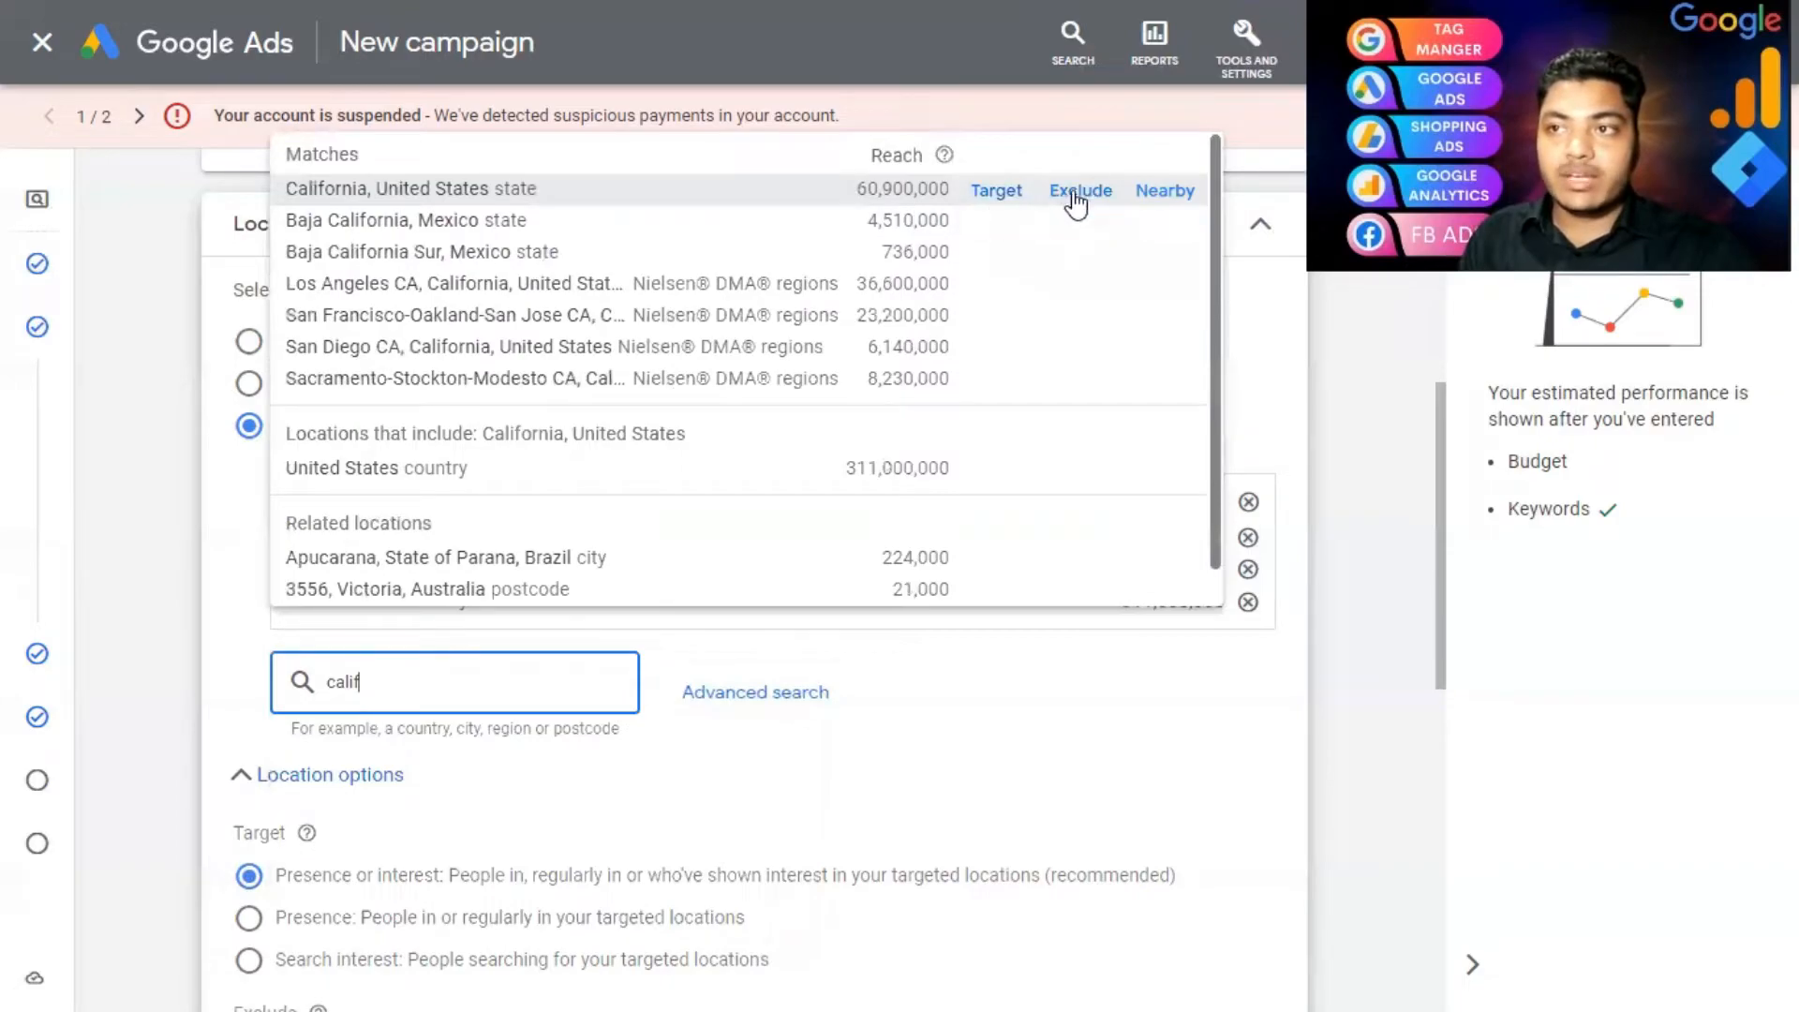
click(1076, 192)
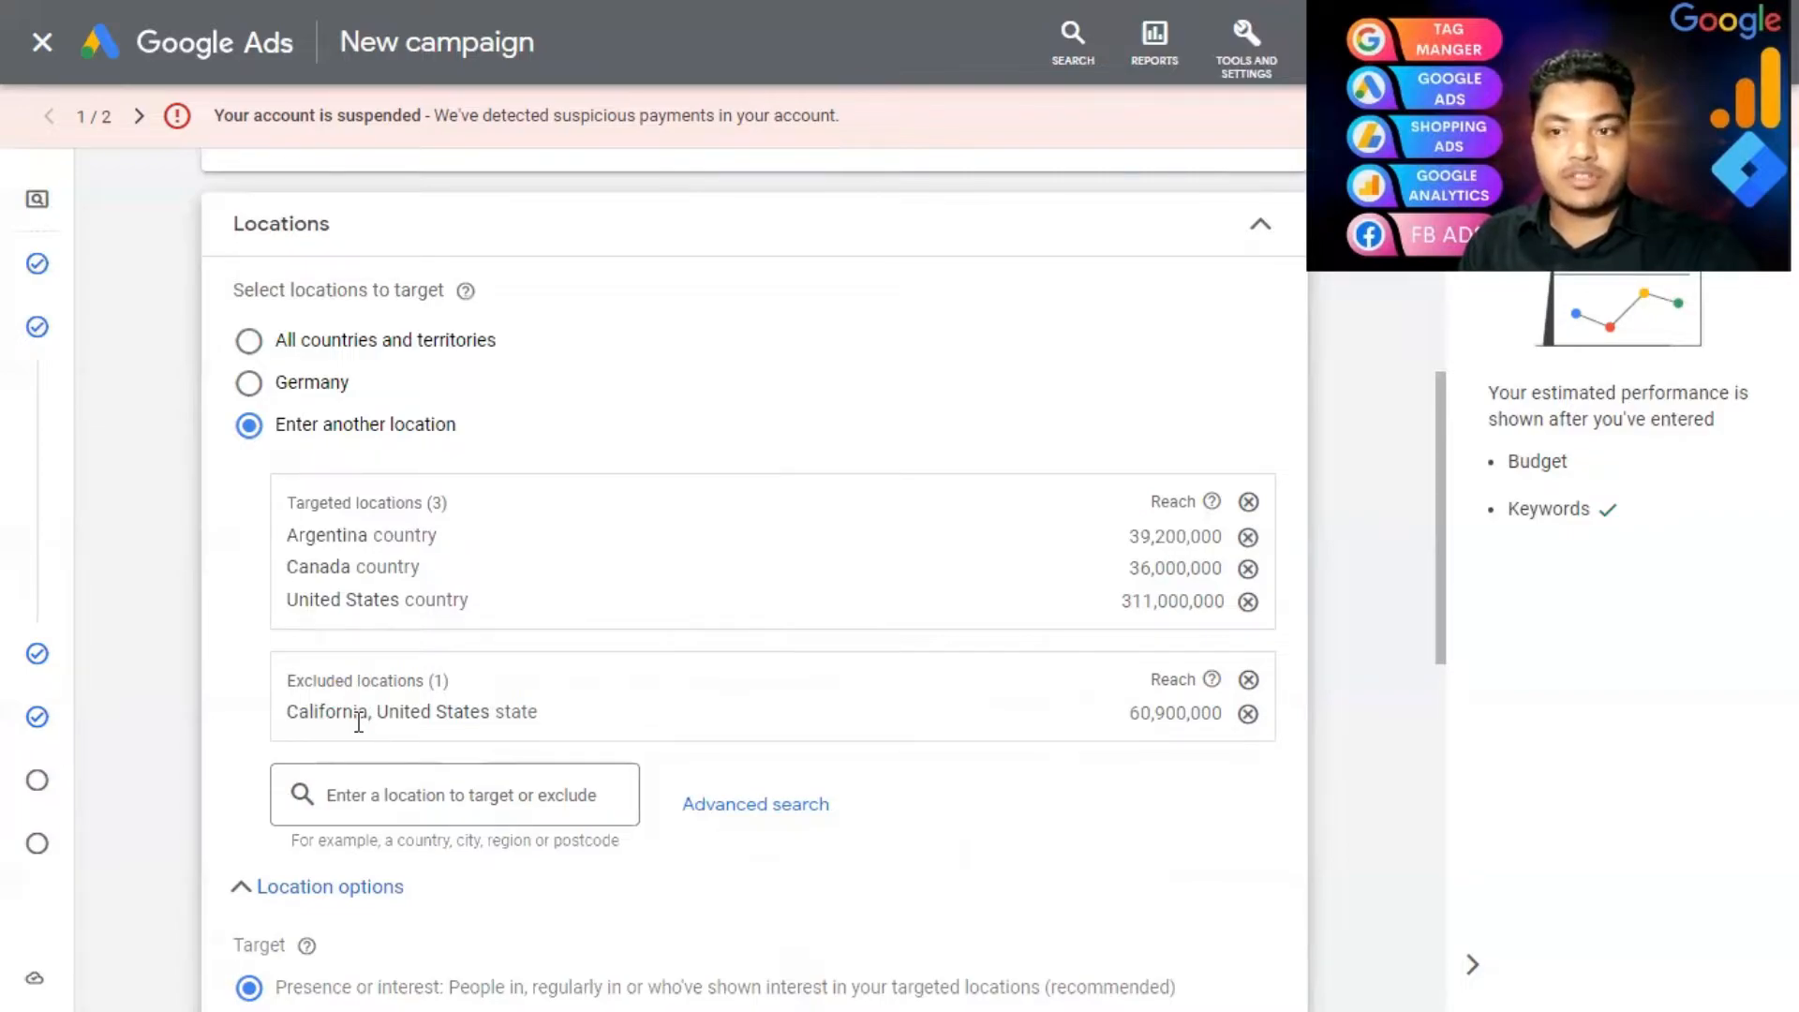
- In the advanced location search, clear all existing locations and target the country United States instead
click(750, 806)
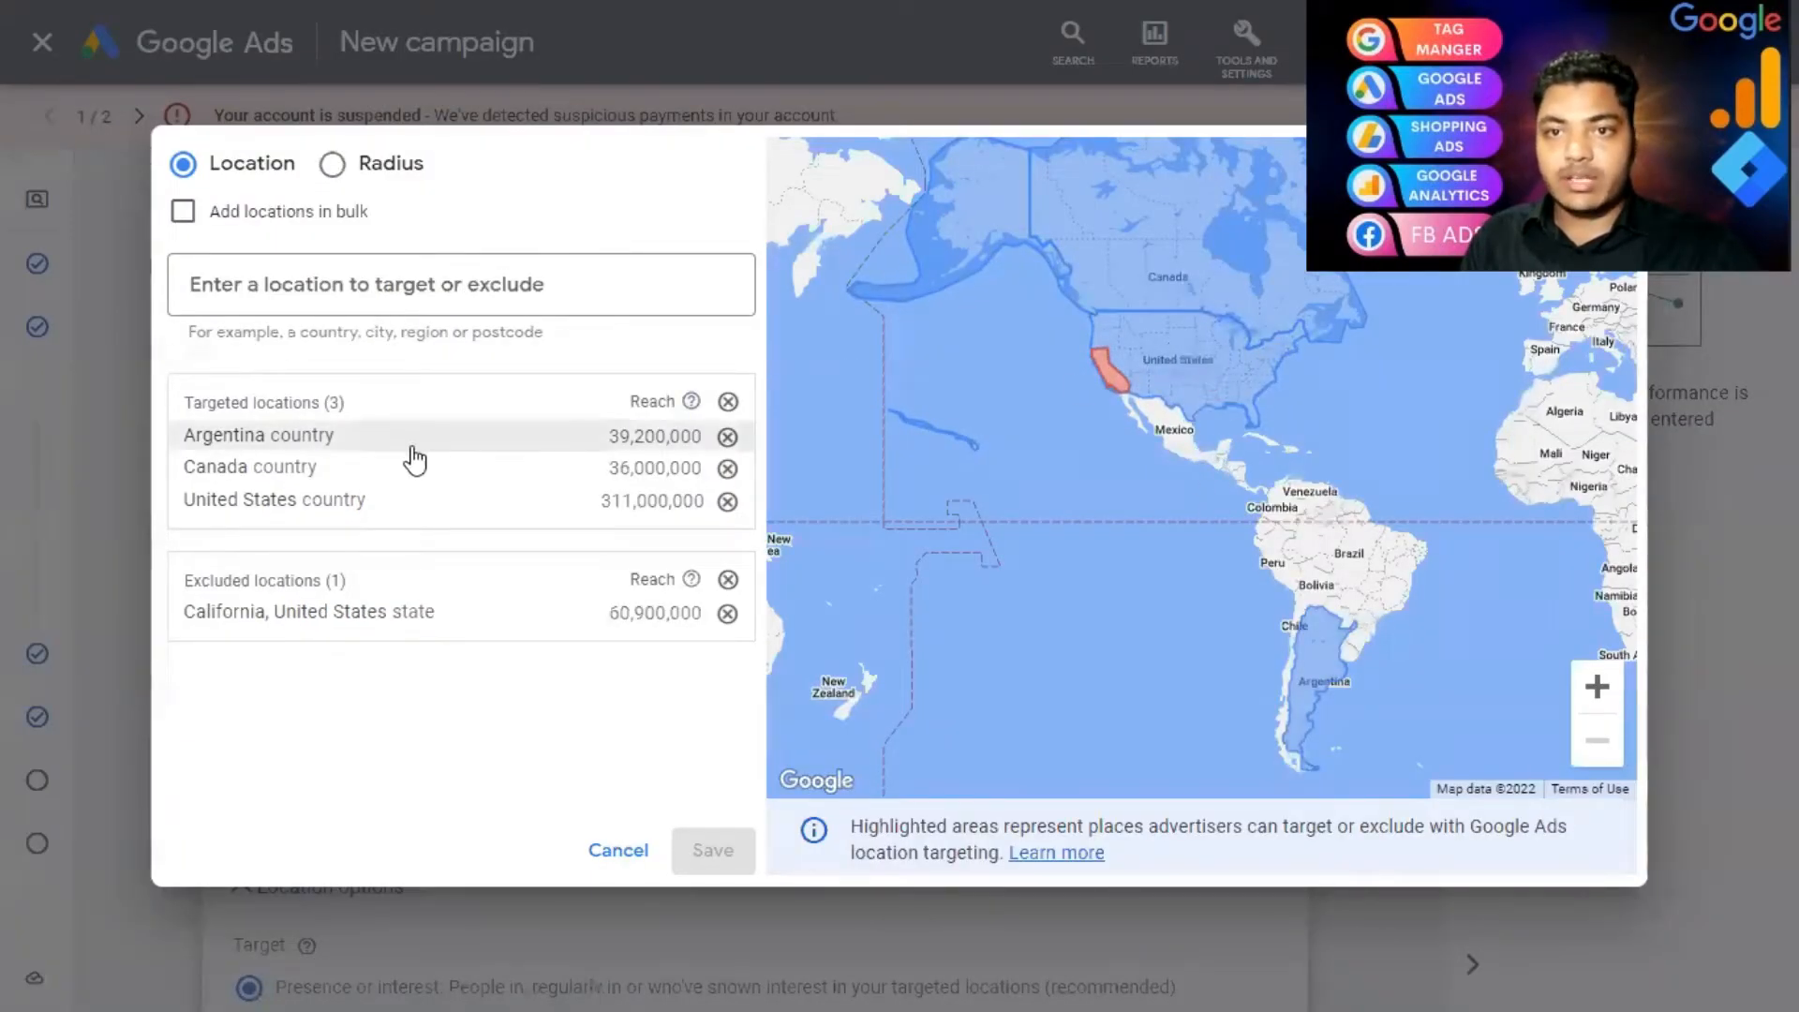
click(728, 438)
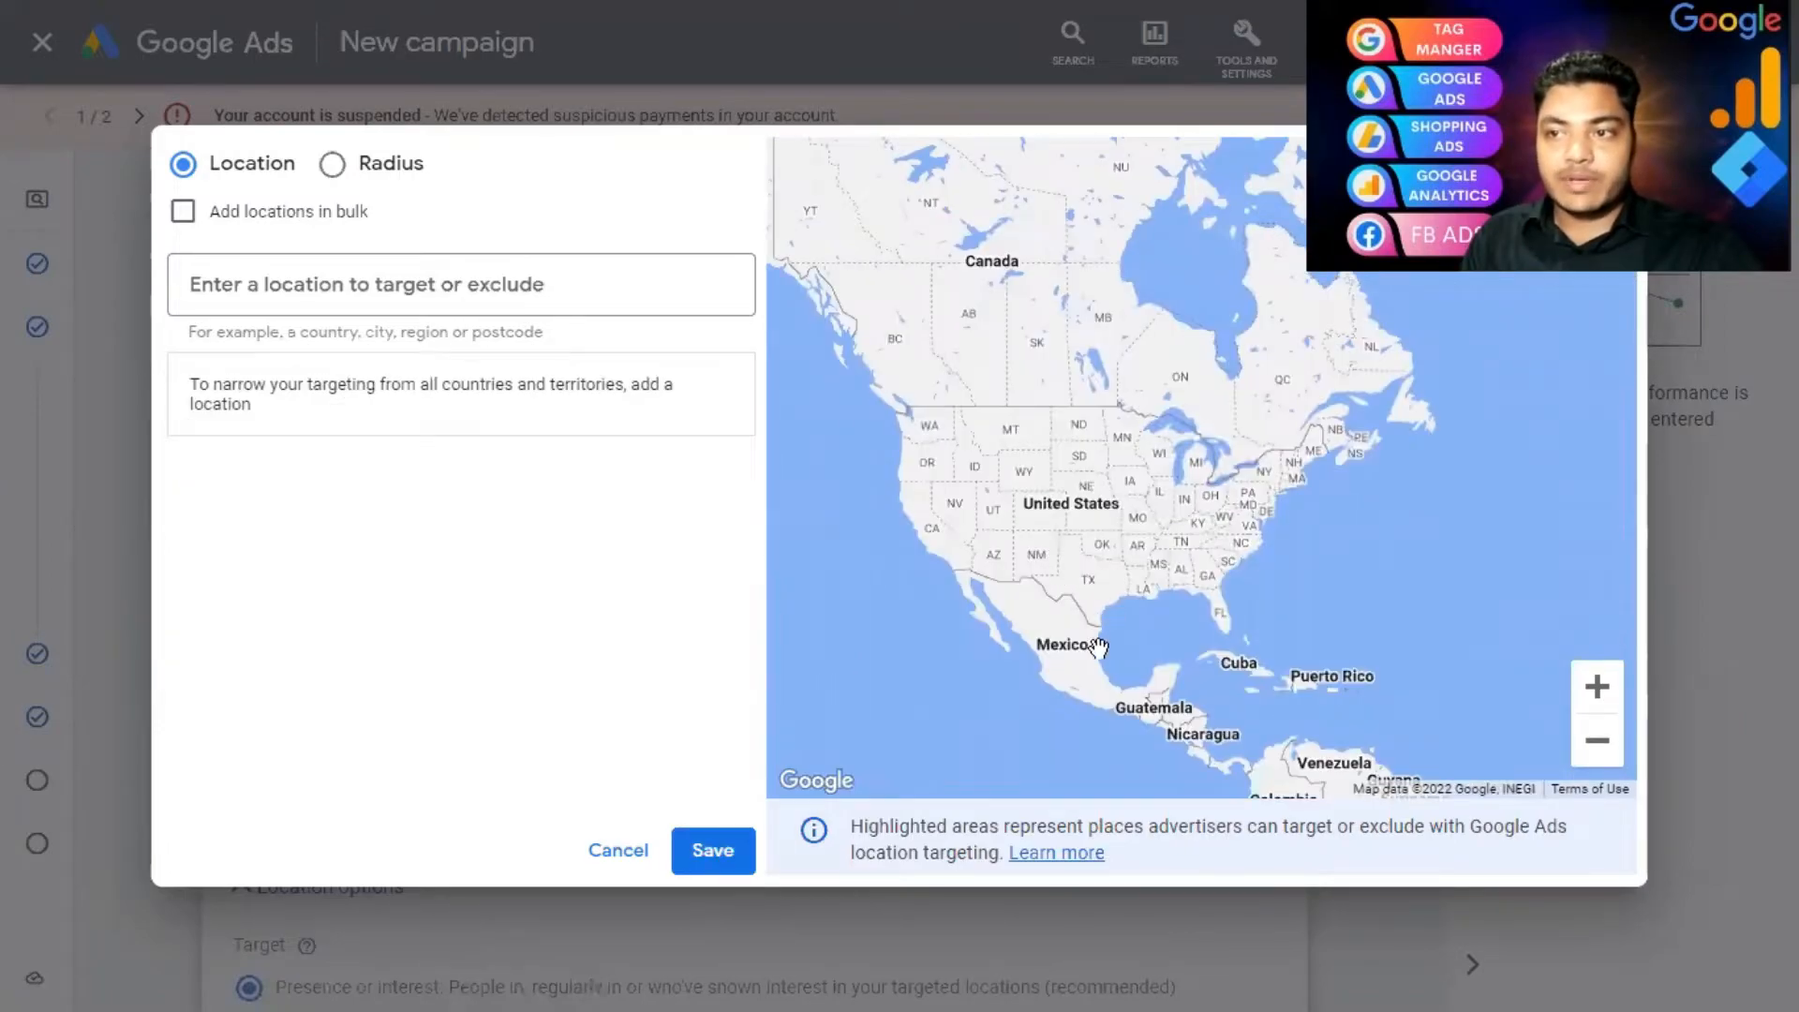
click(472, 290)
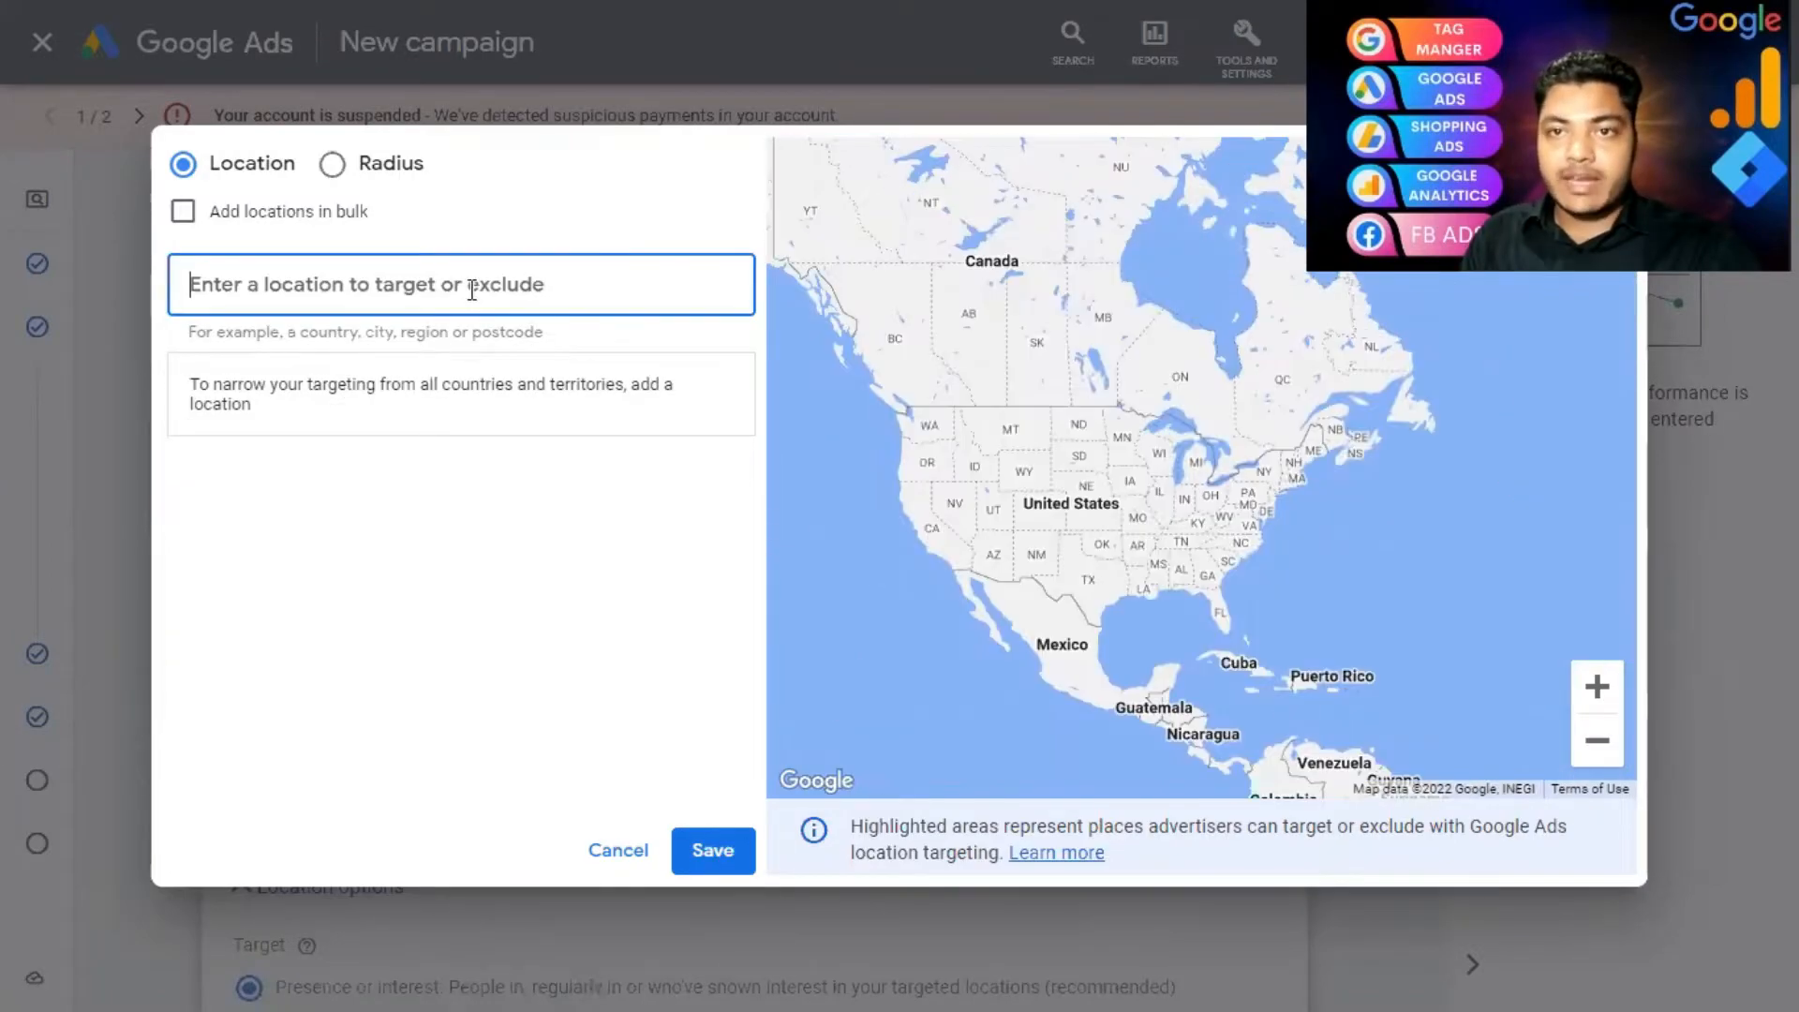
text(unites)
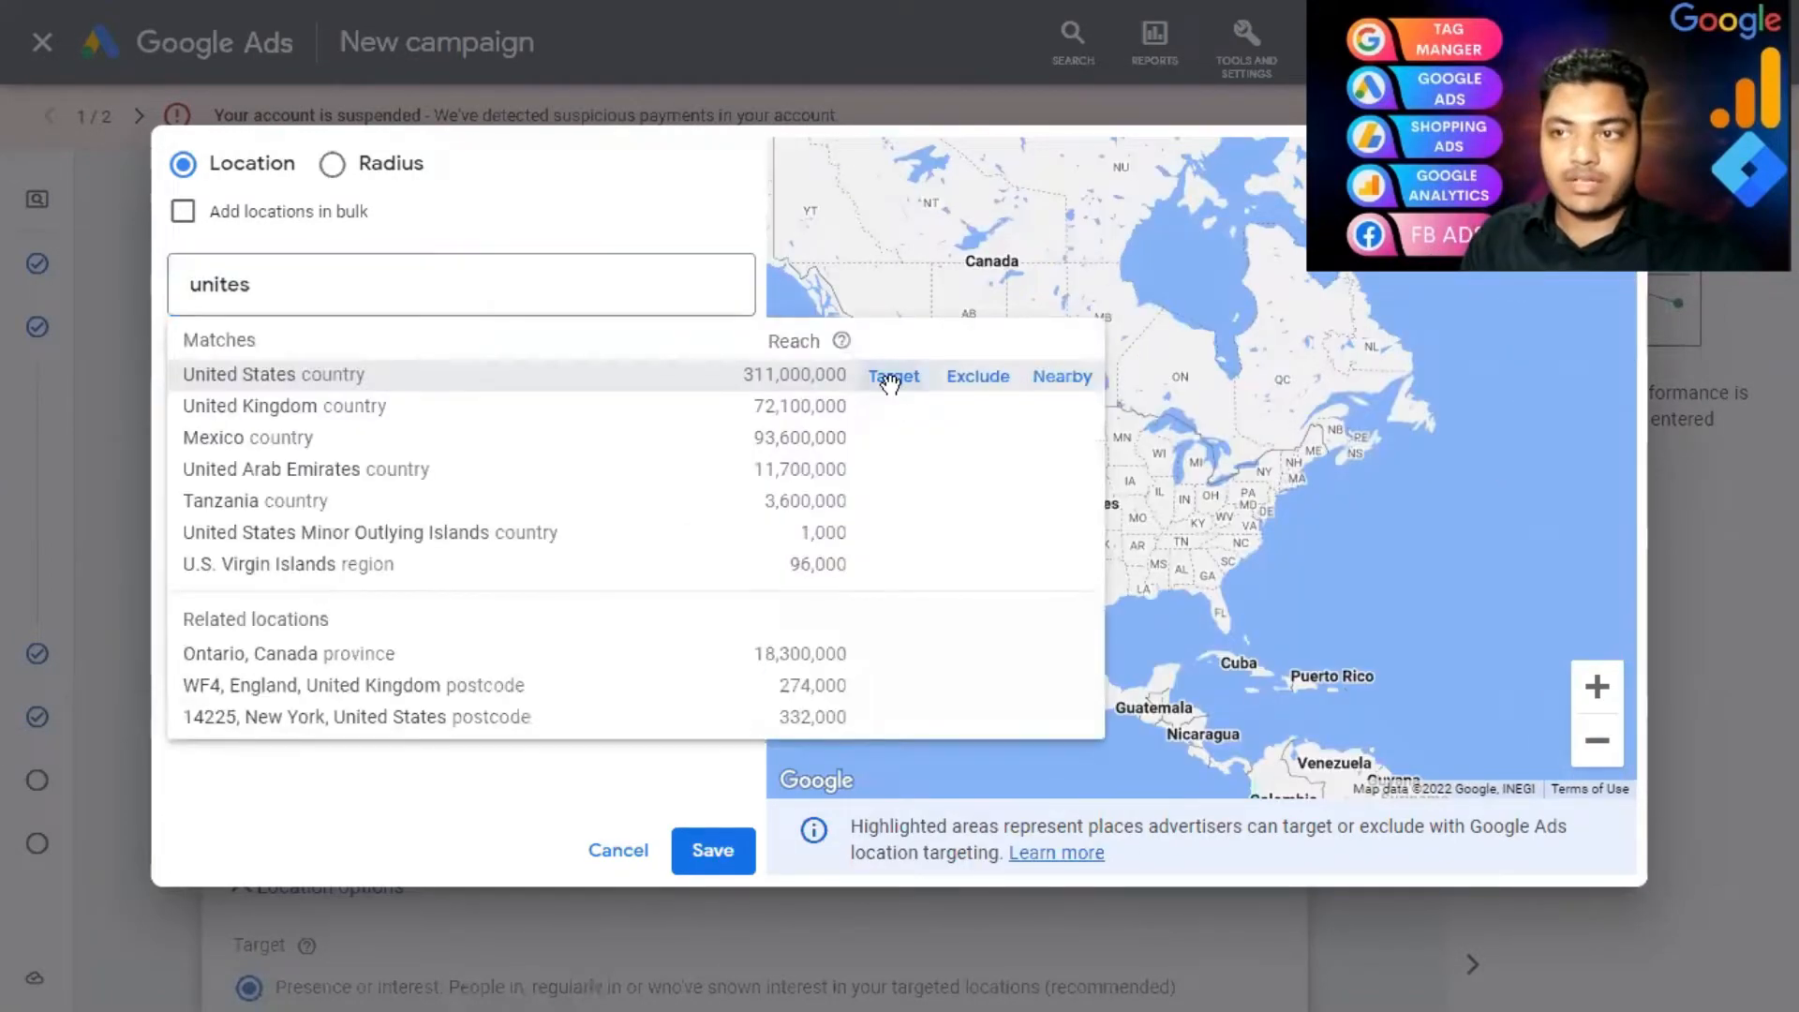
click(886, 379)
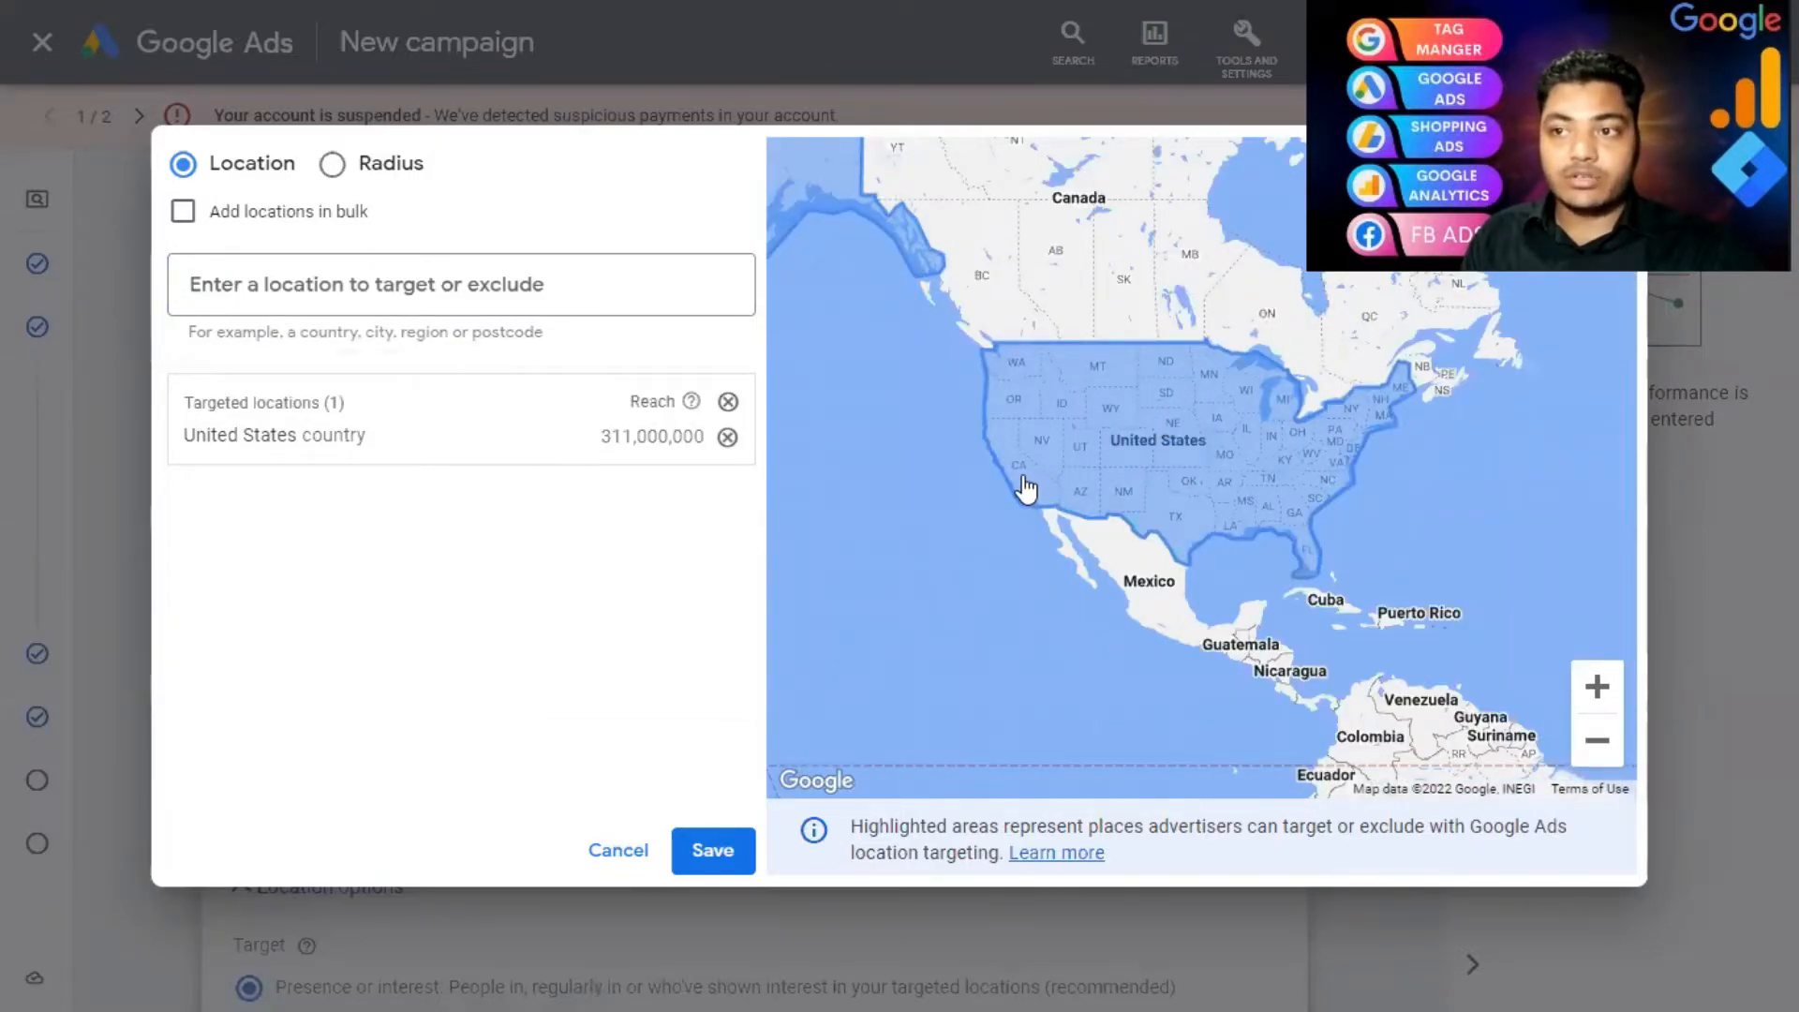
- Exclude the states of California and Colorado from the United States targeting
click(290, 286)
text(cali)
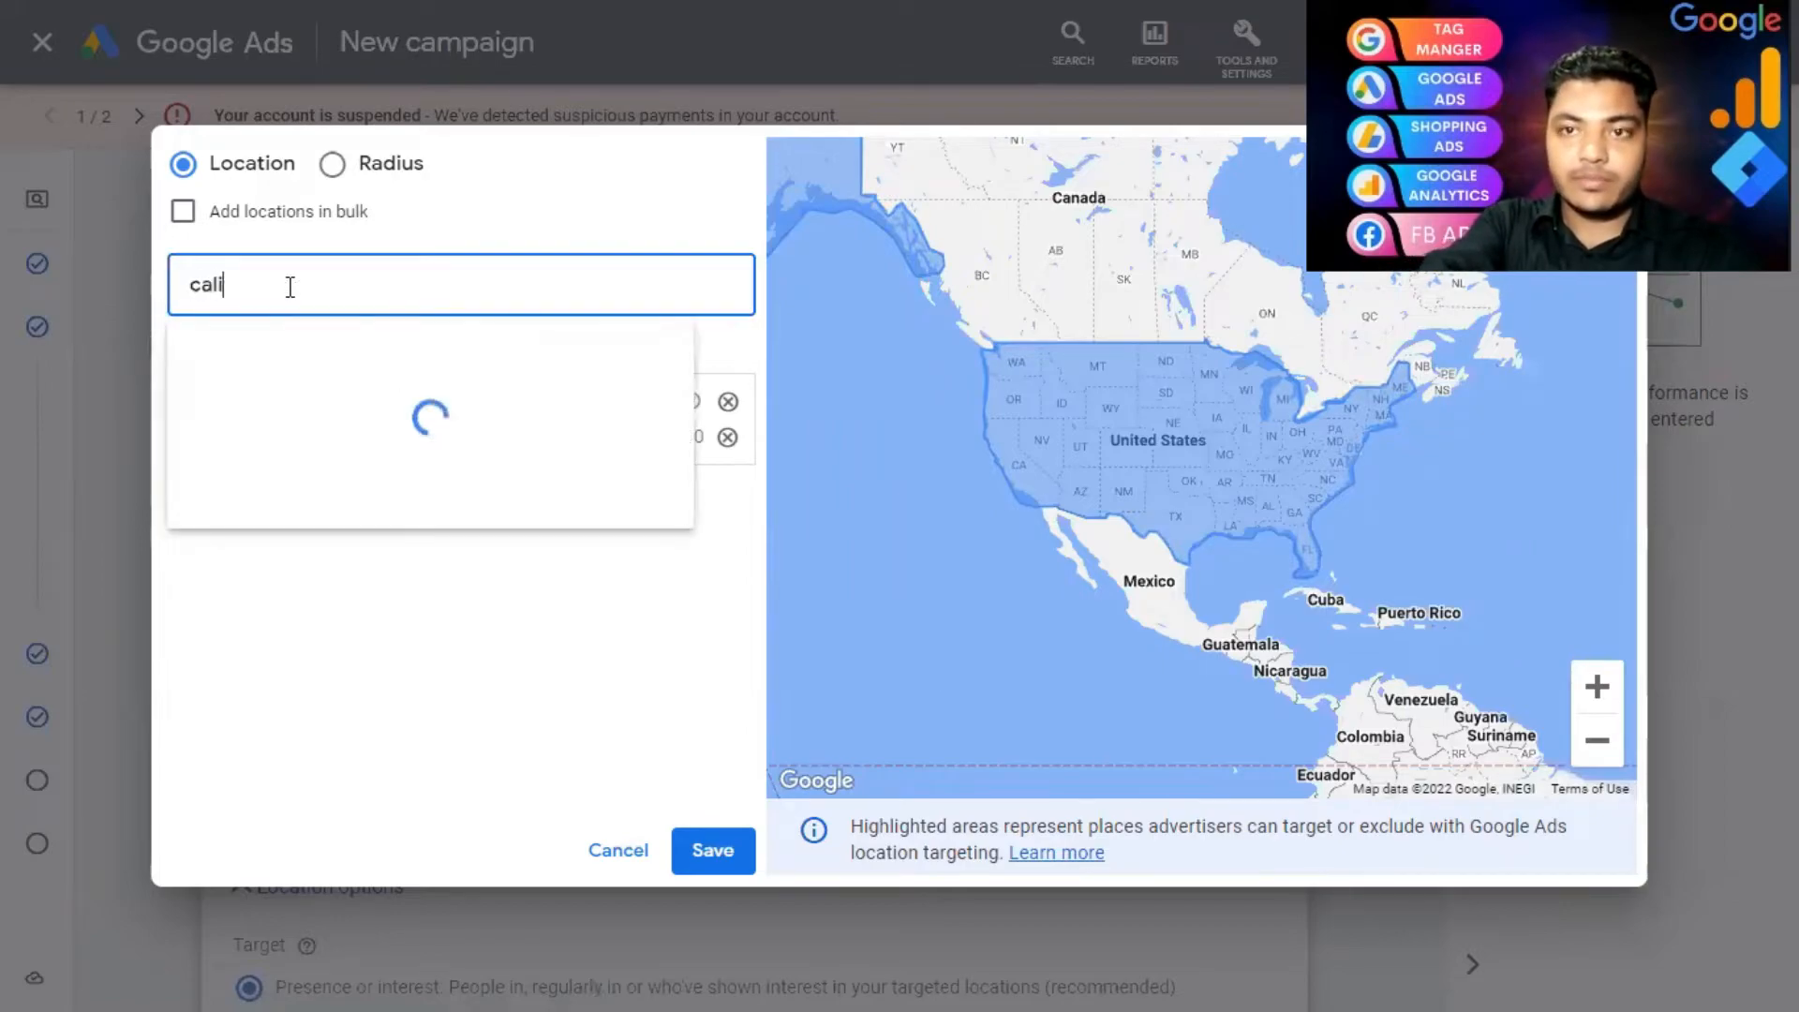
text(f)
click(996, 375)
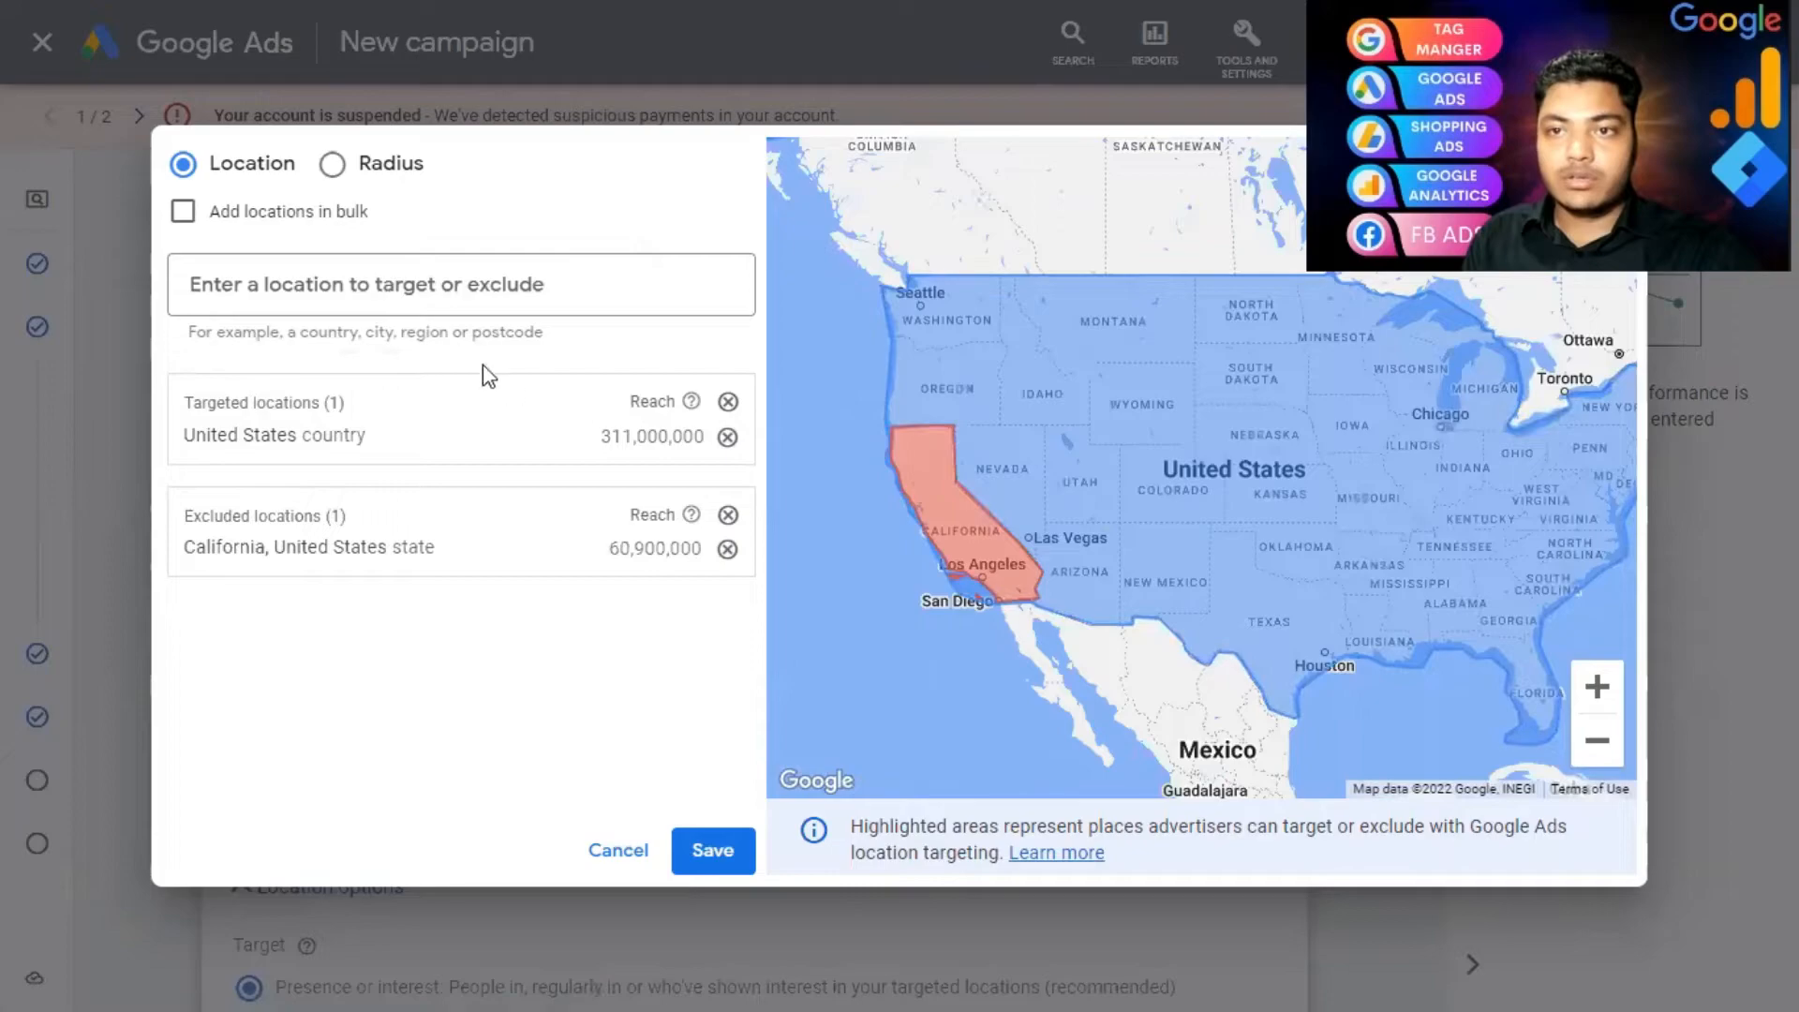
click(404, 287)
text(colora)
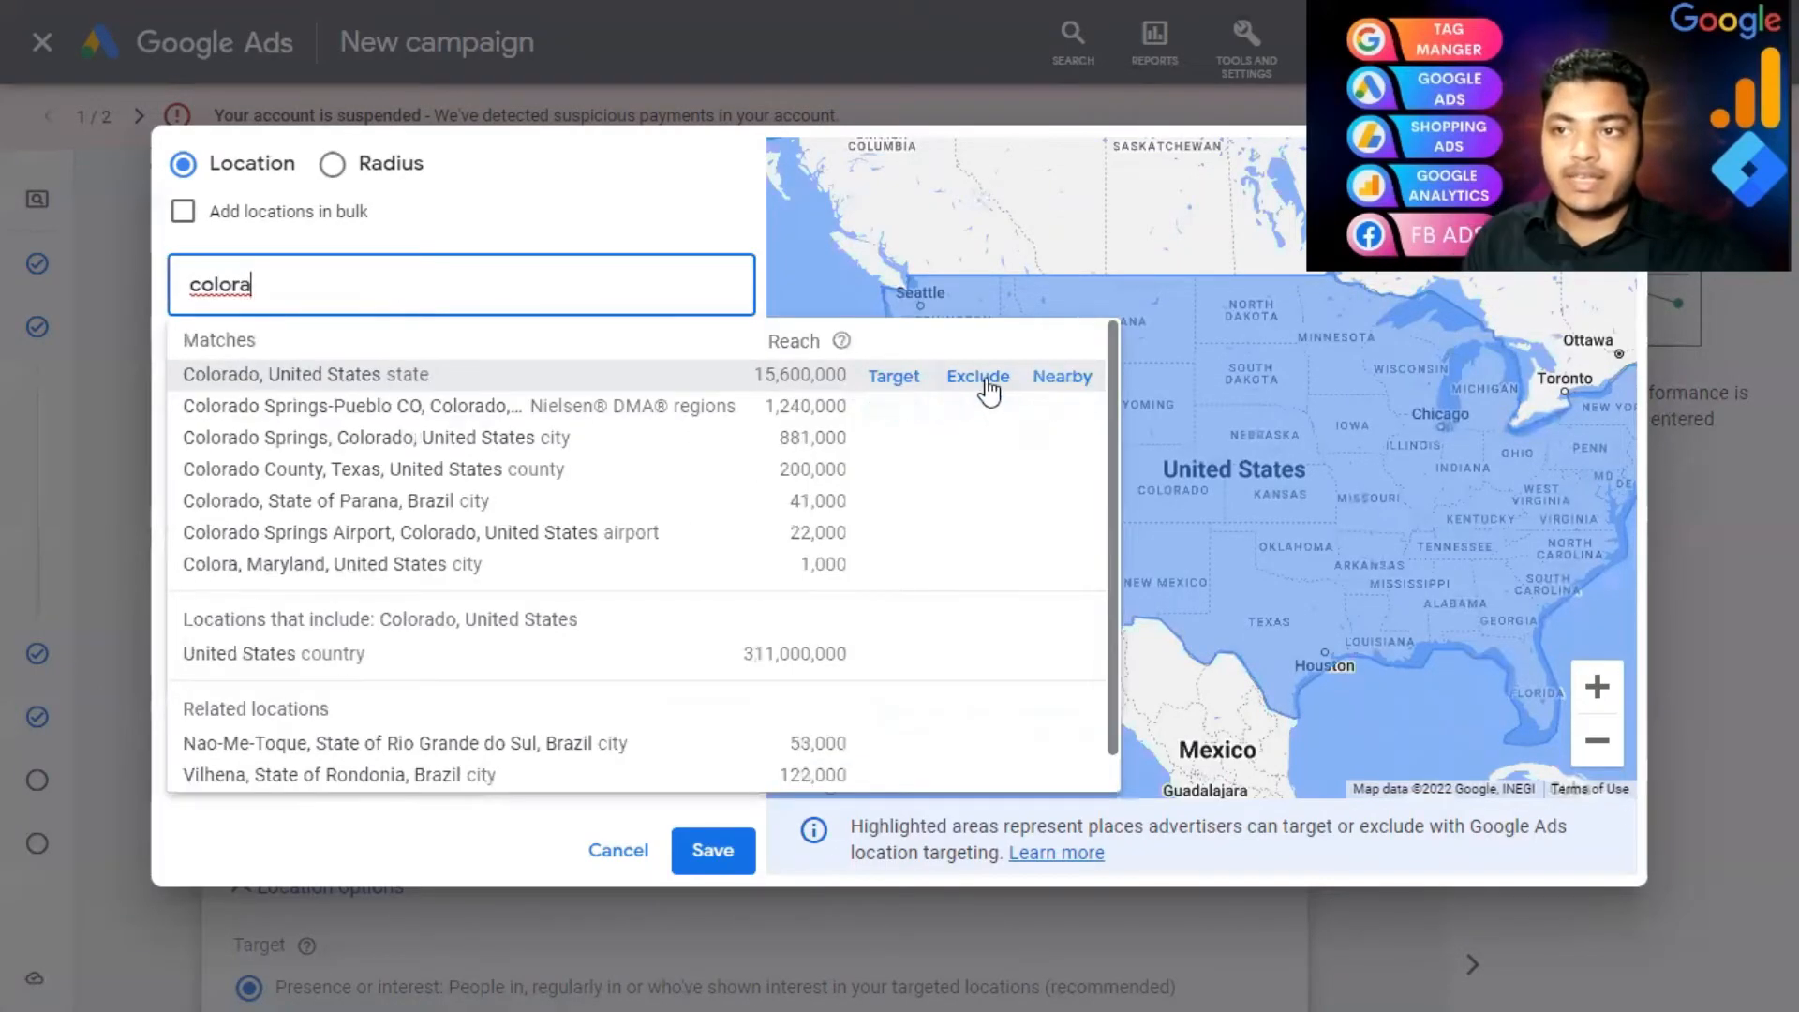
click(978, 376)
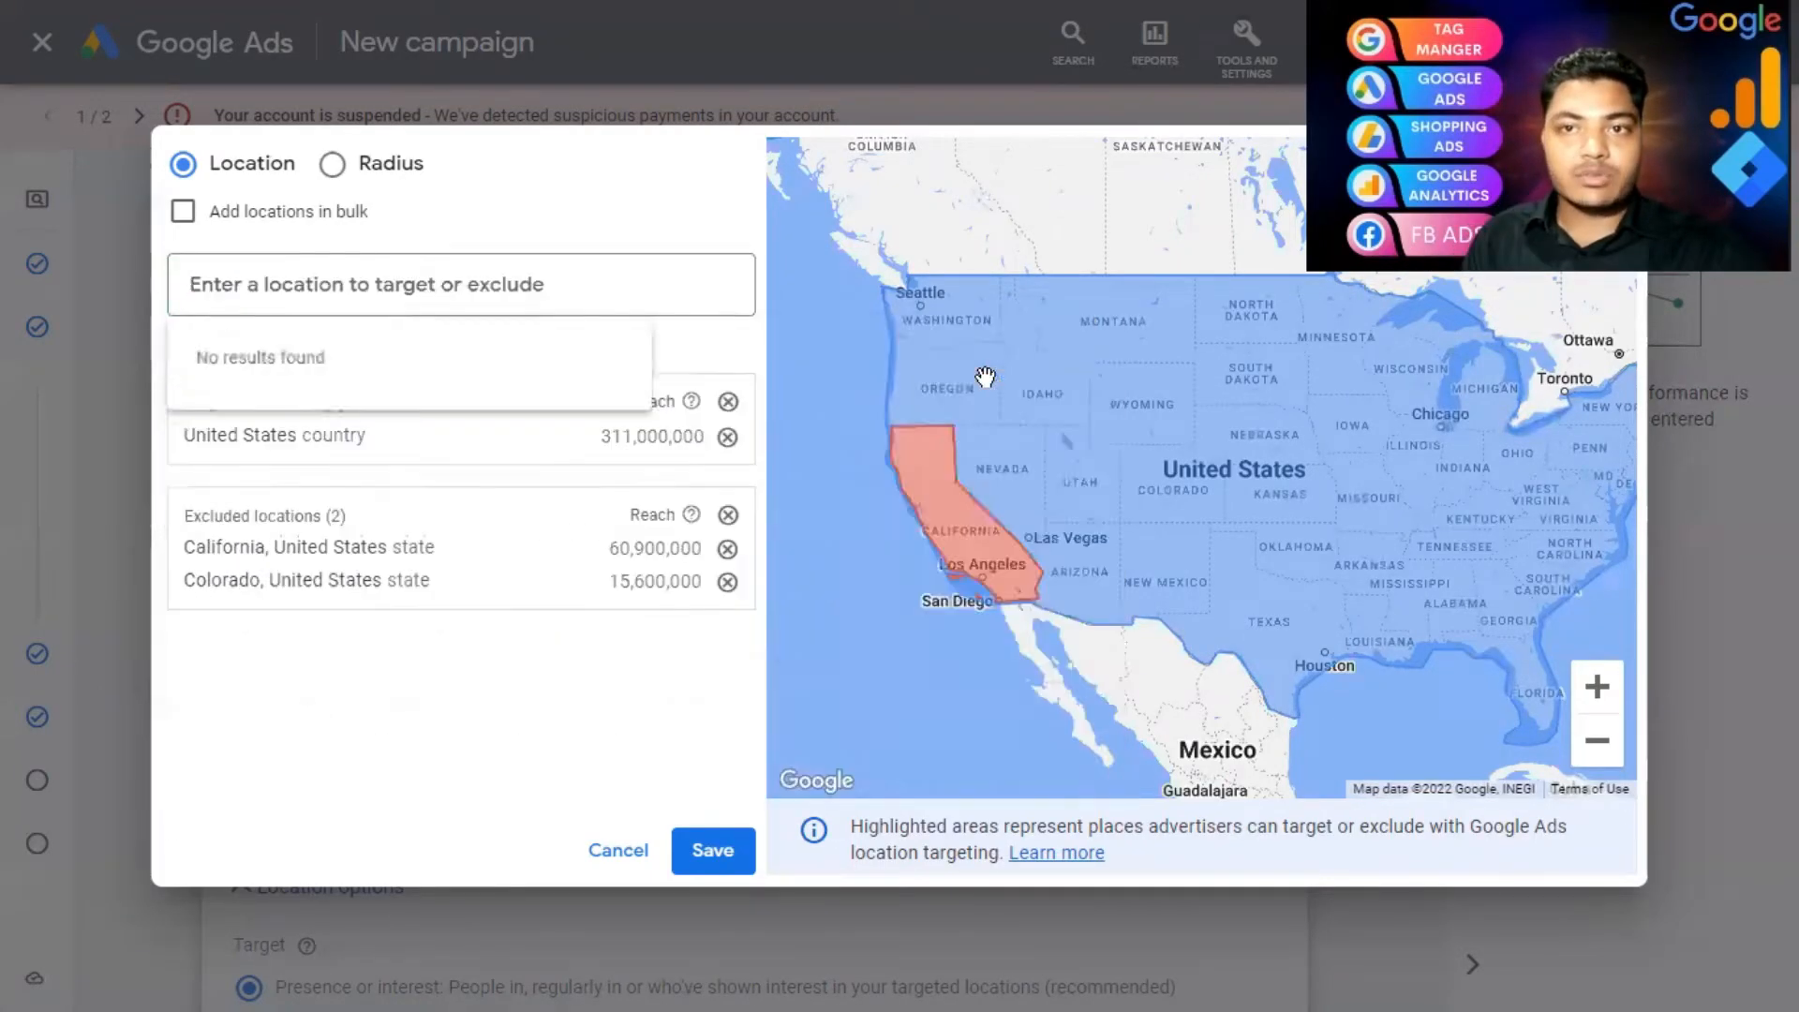
scroll(1272, 471, down, 4)
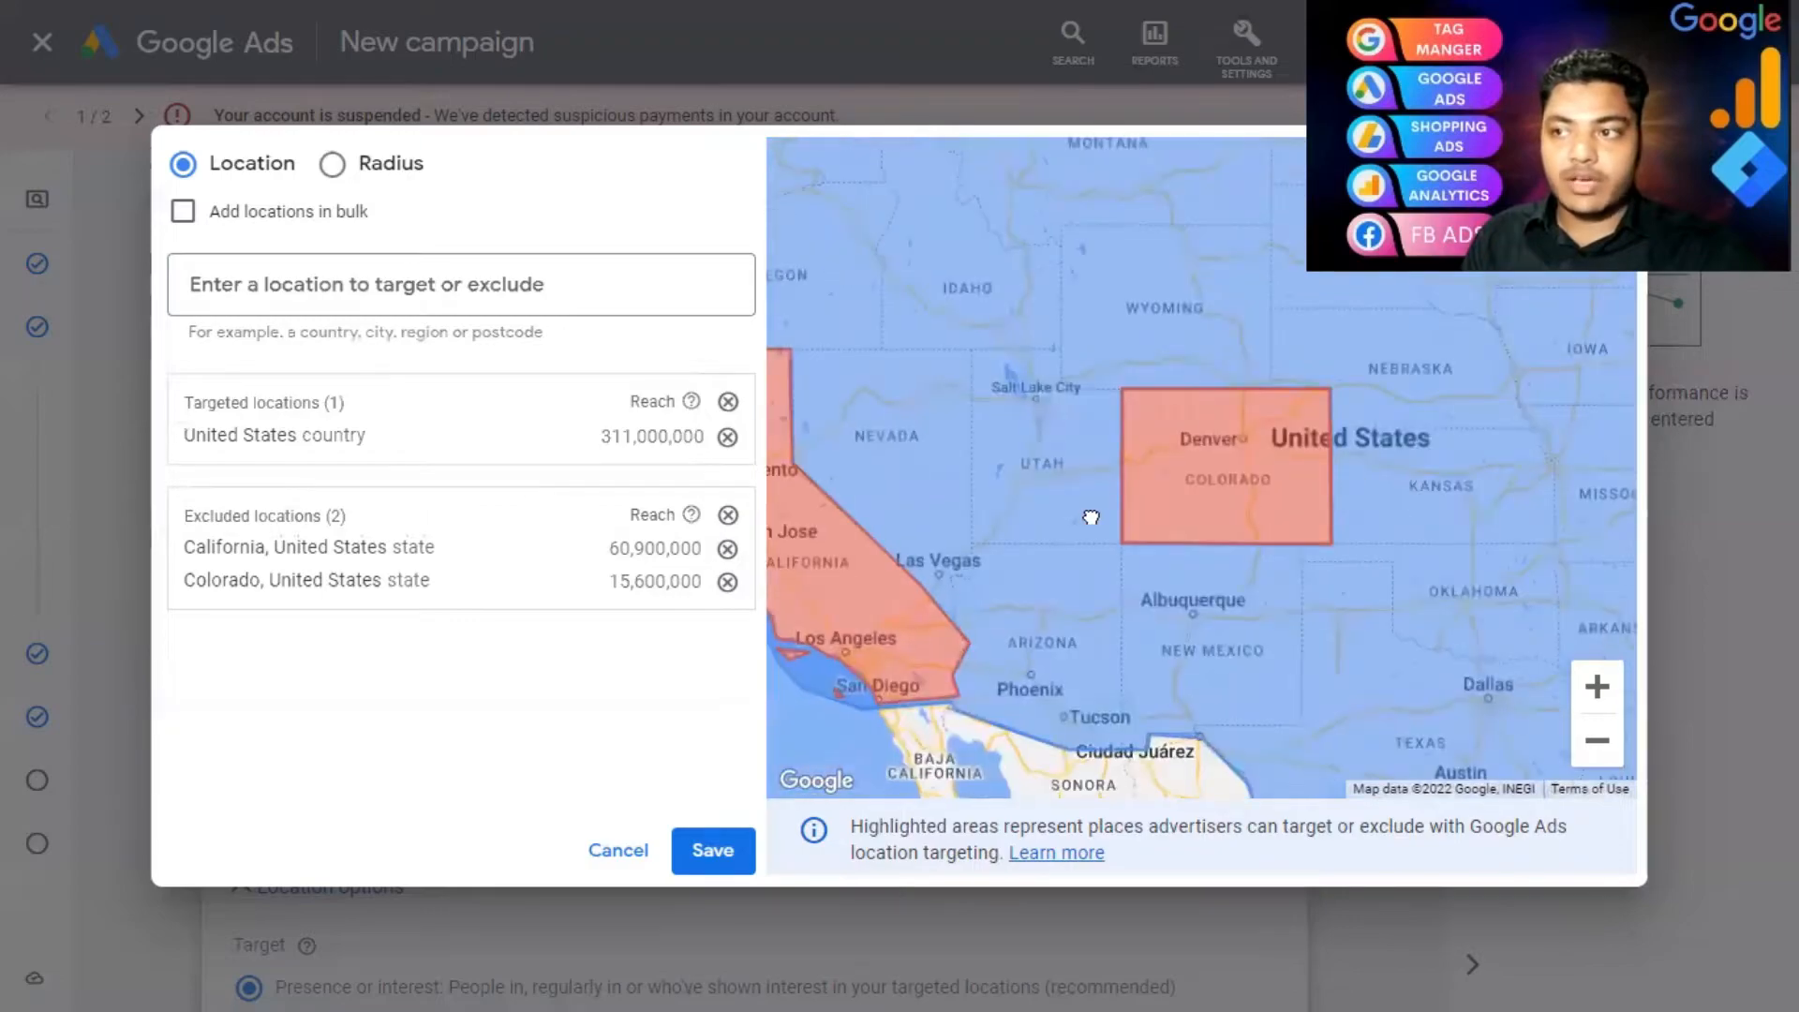
drag(1361, 551, 1162, 548)
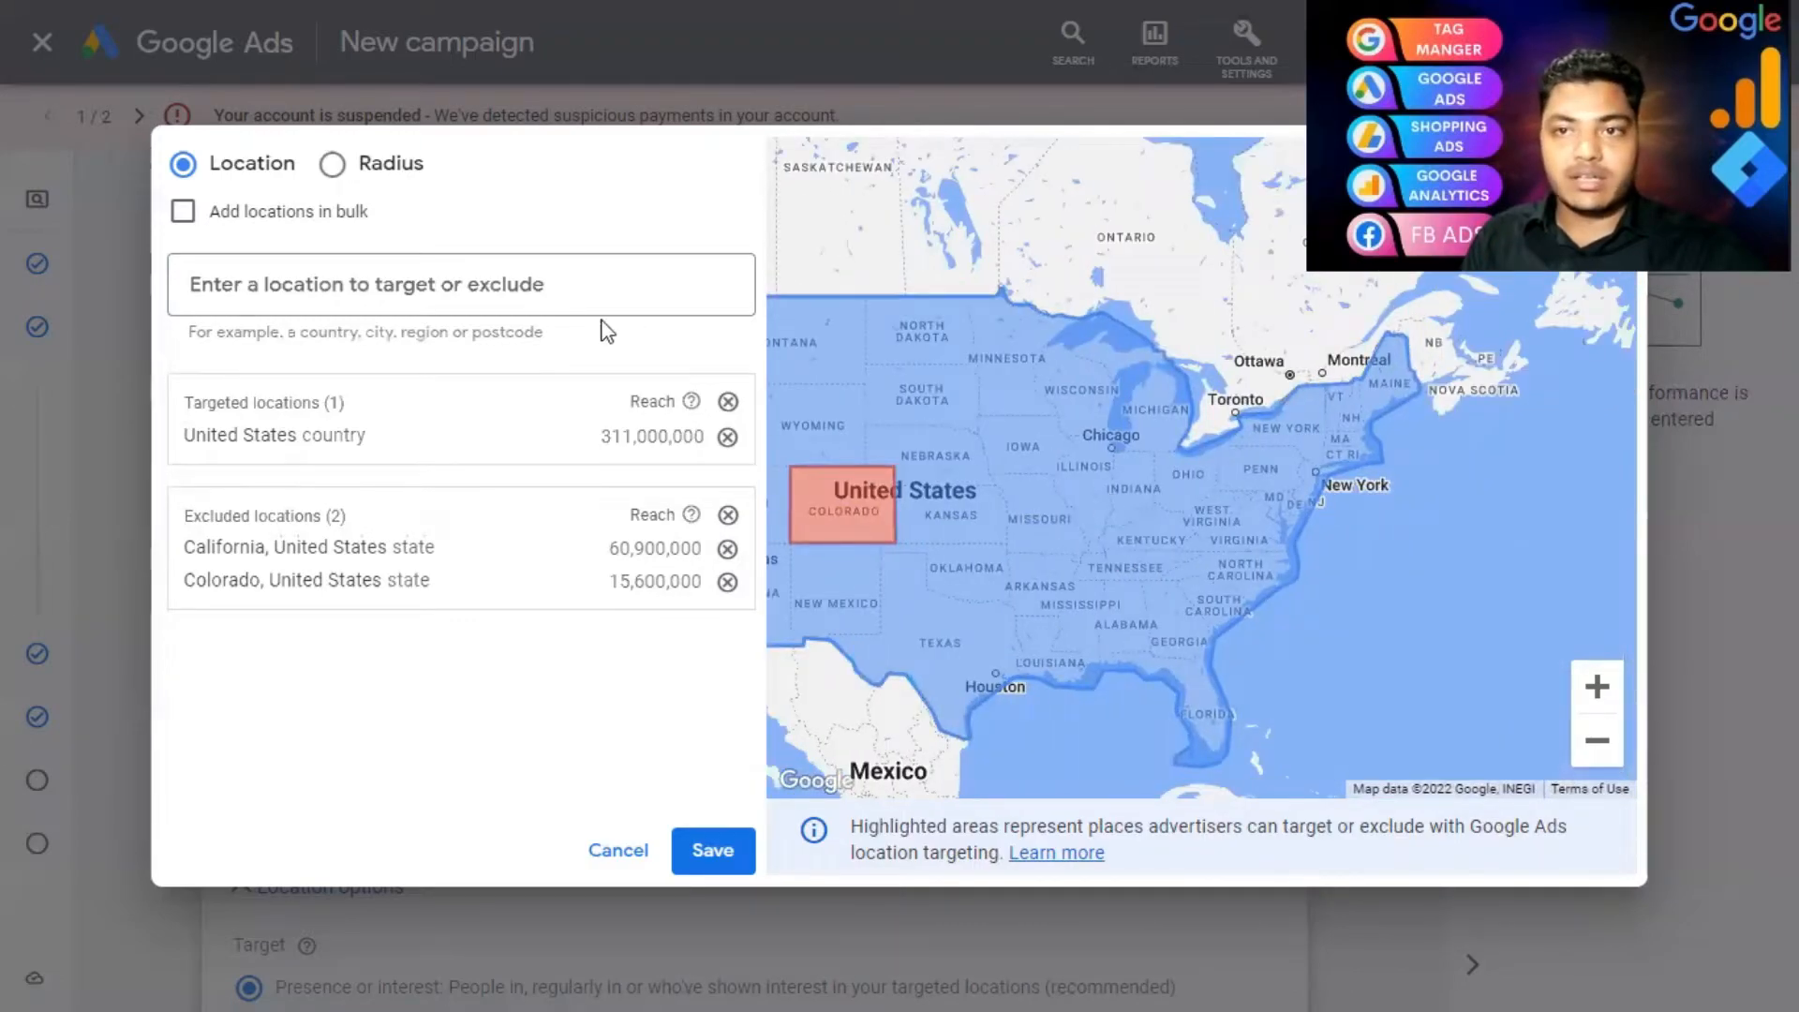
- Exclude the states of Indiana and Texas from the targeting as well
click(462, 287)
text(indiana)
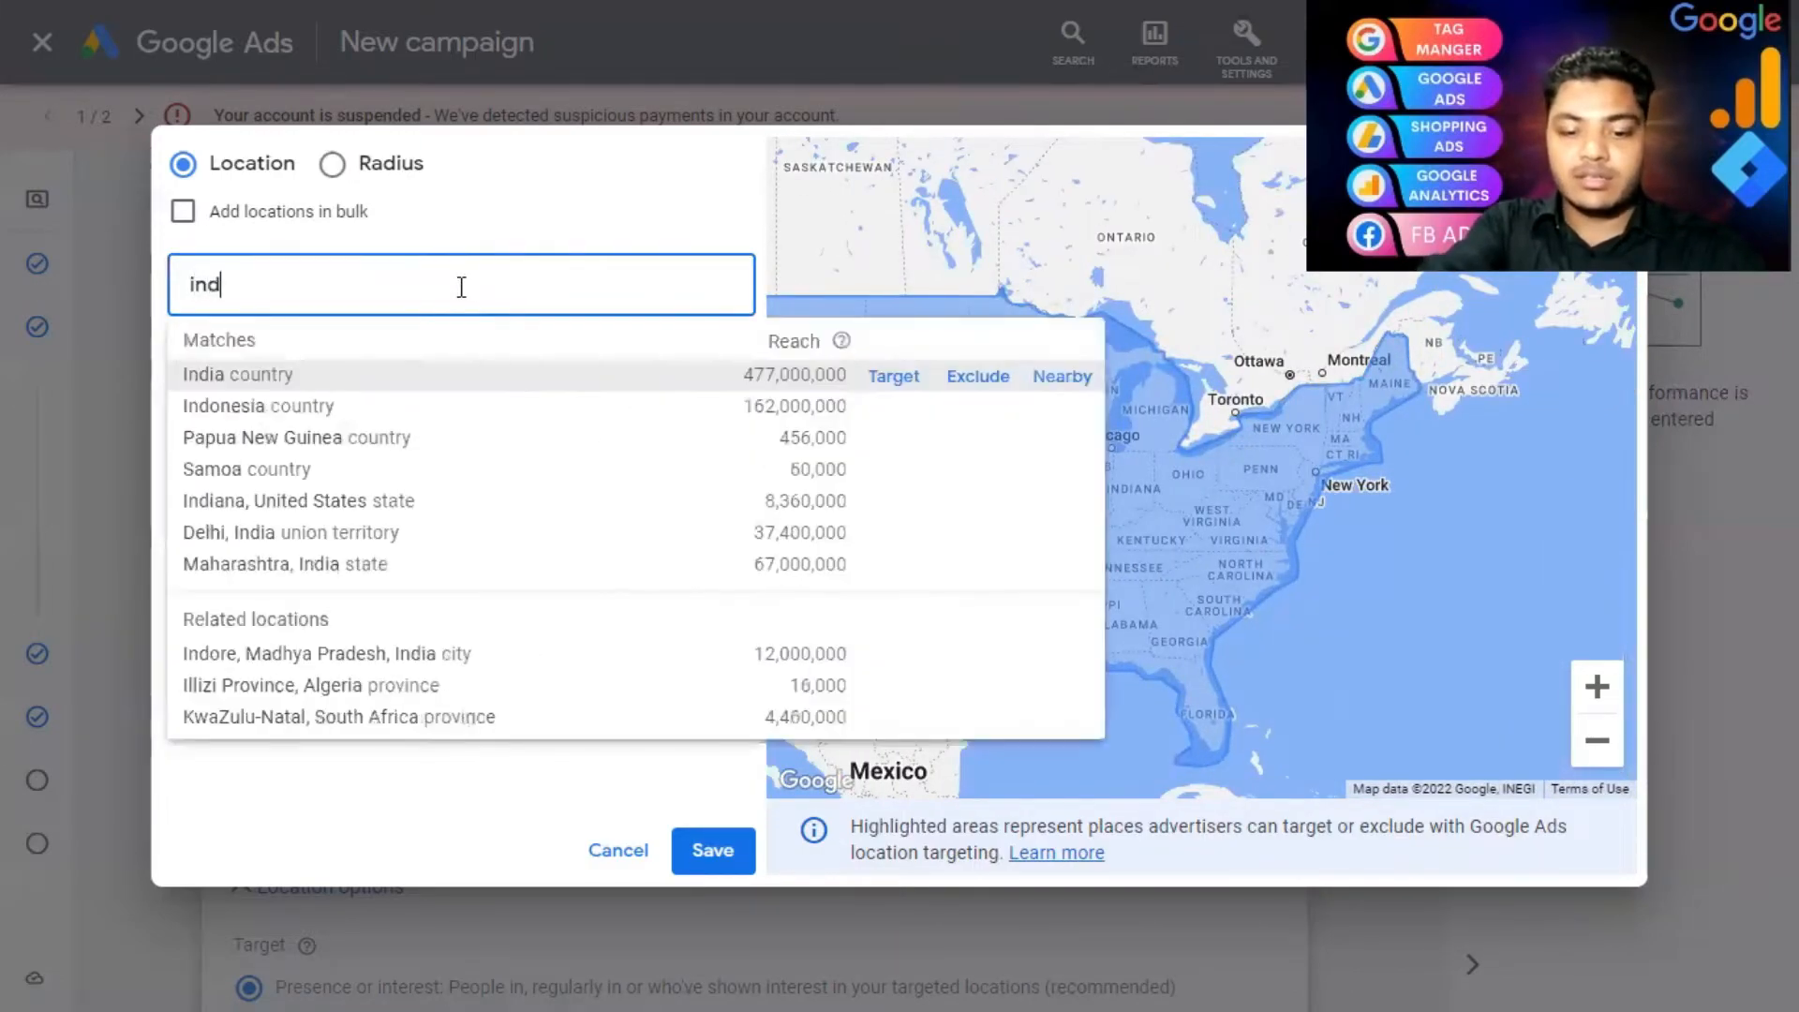
click(978, 377)
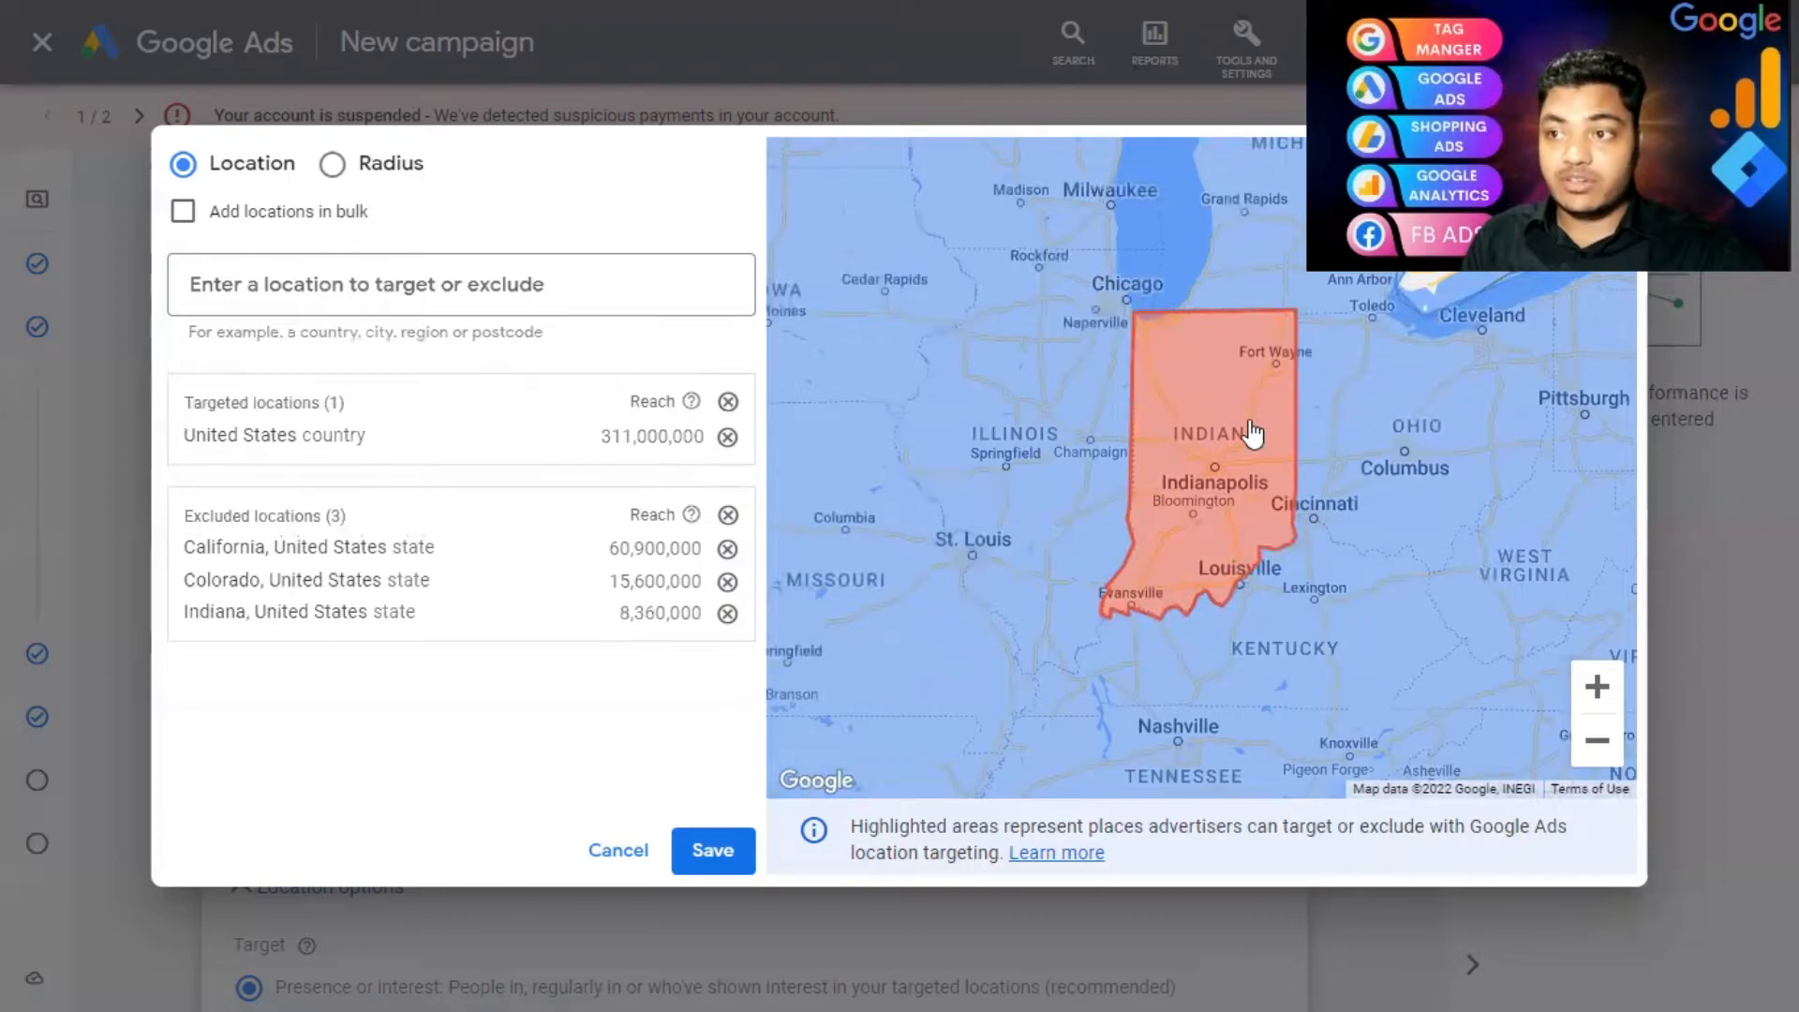
scroll(1245, 439, down, 3)
click(288, 298)
text(texas)
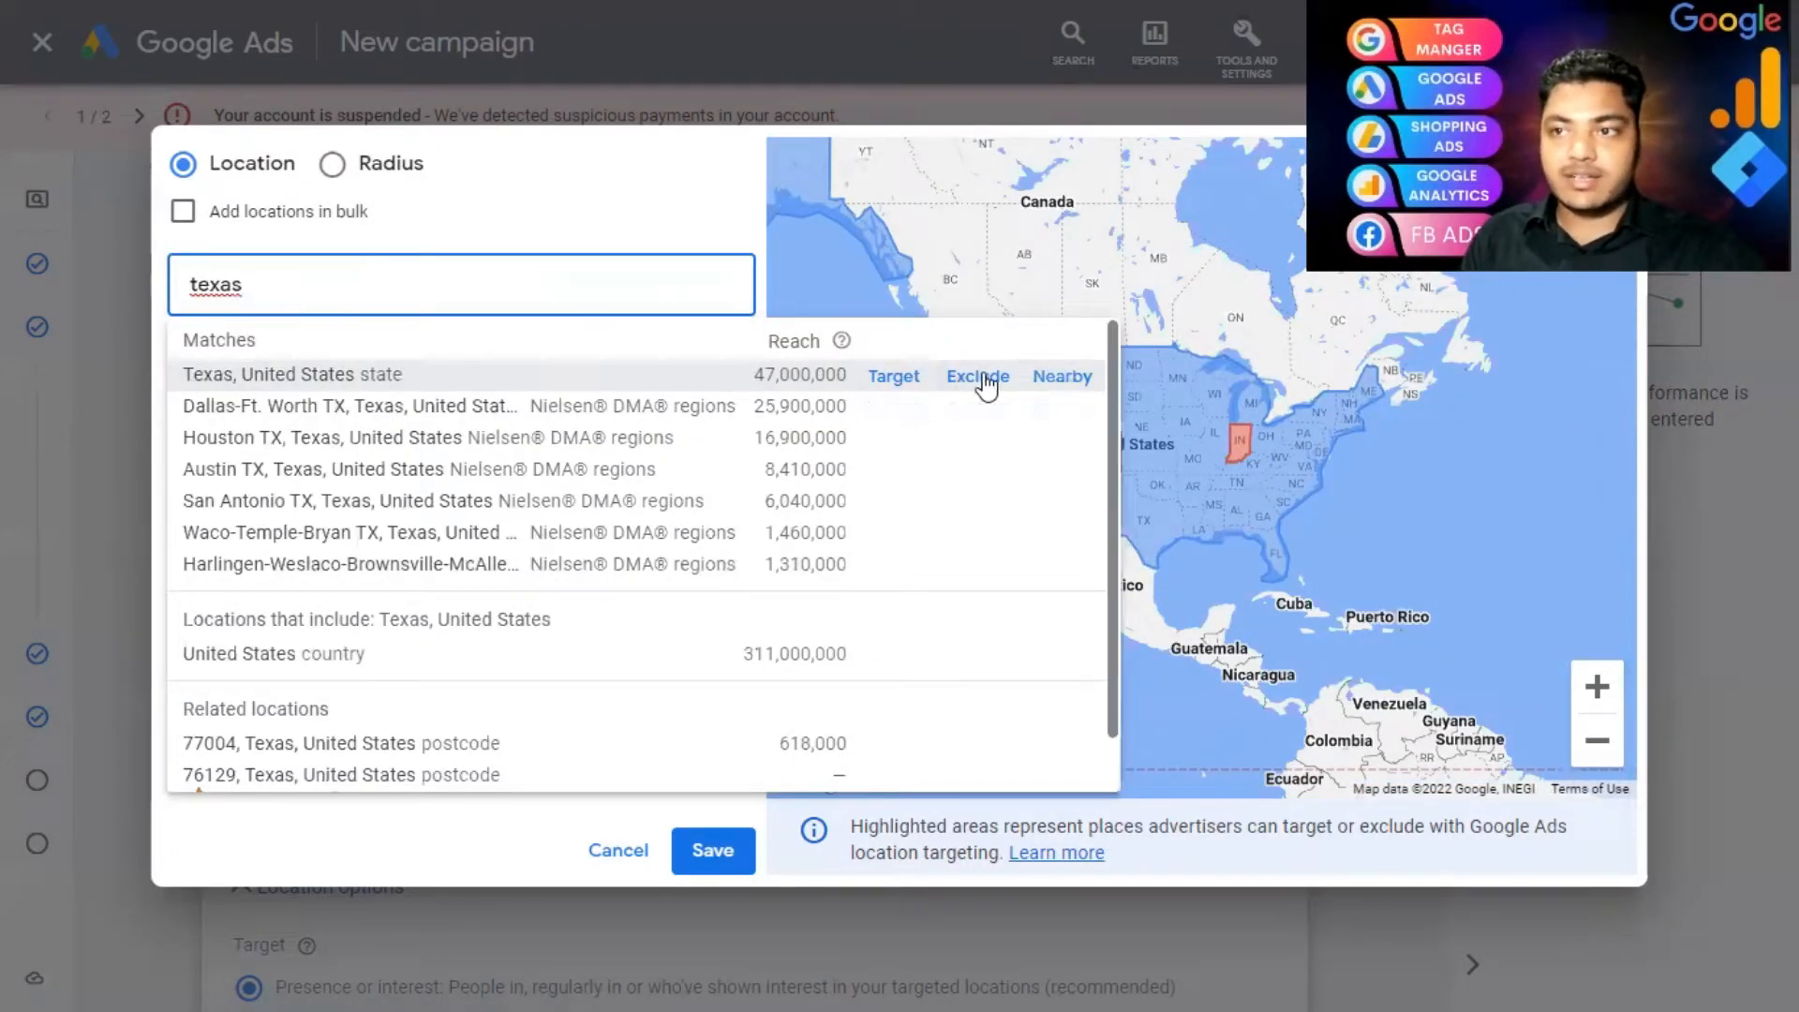
click(989, 384)
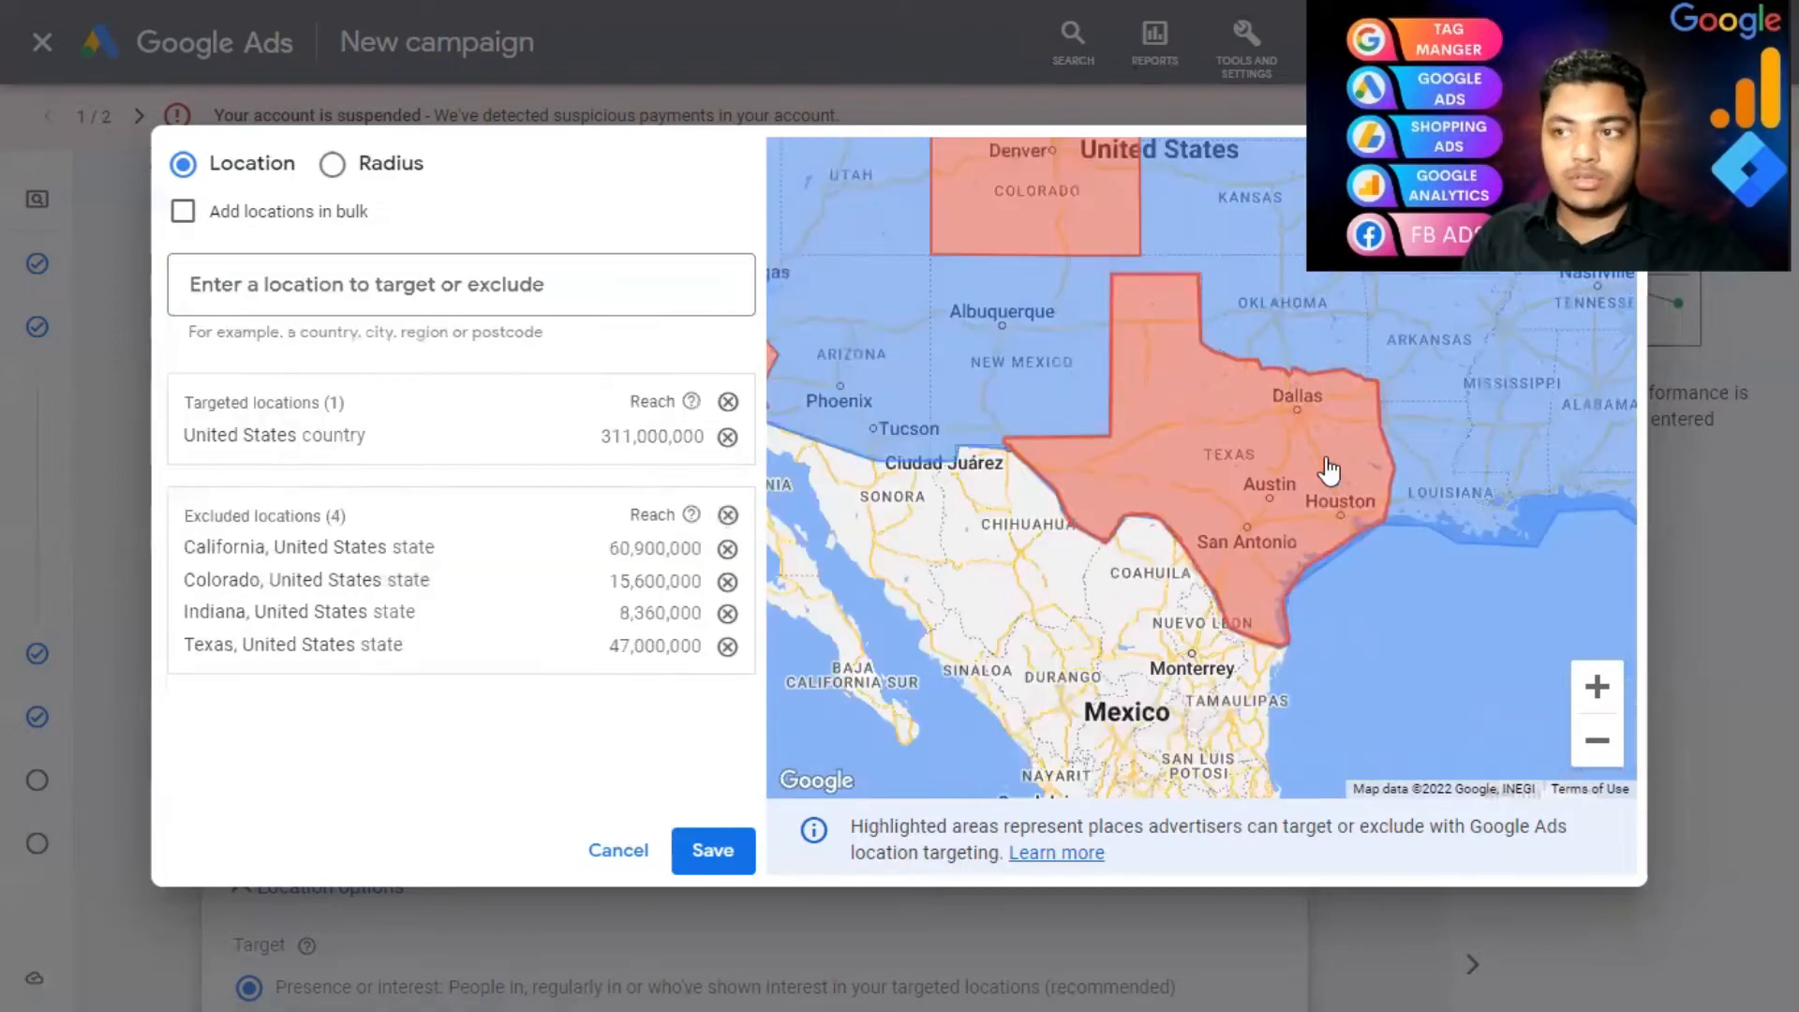
scroll(1331, 469, down, 1)
scroll(1331, 468, down, 3)
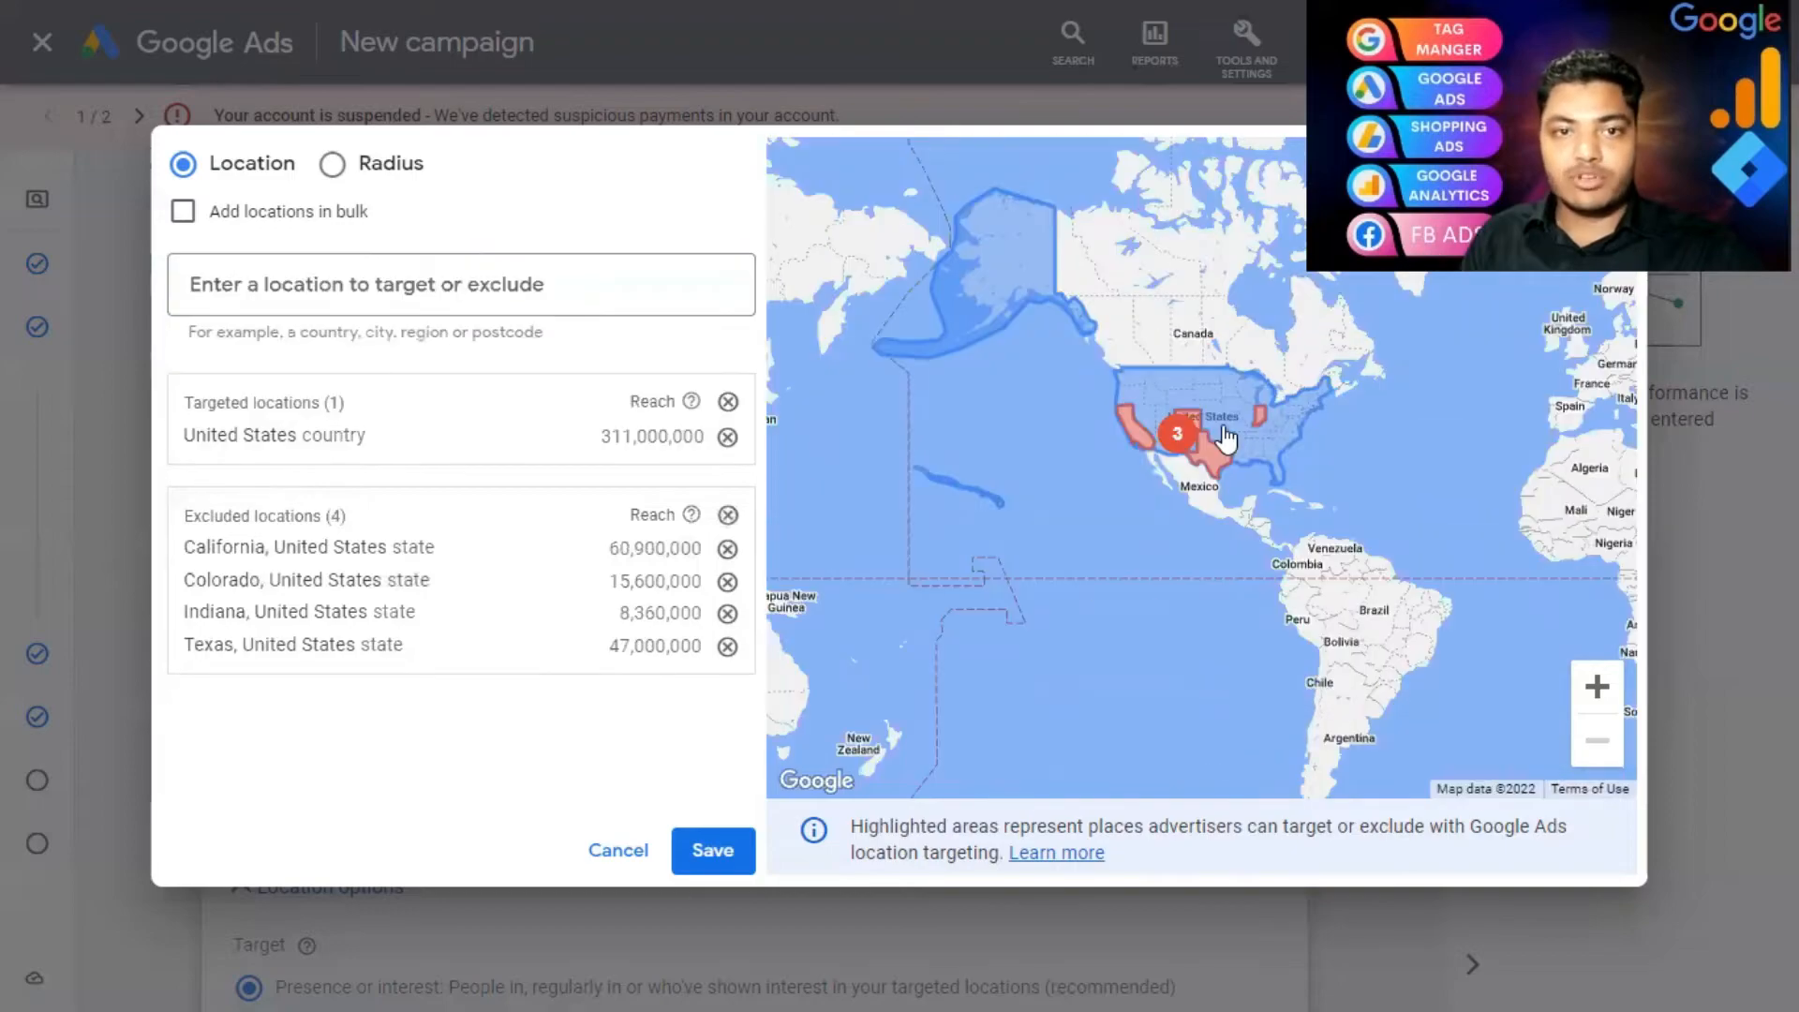
- Switch to radius targeting and remove the United States target along with all excluded states
click(343, 169)
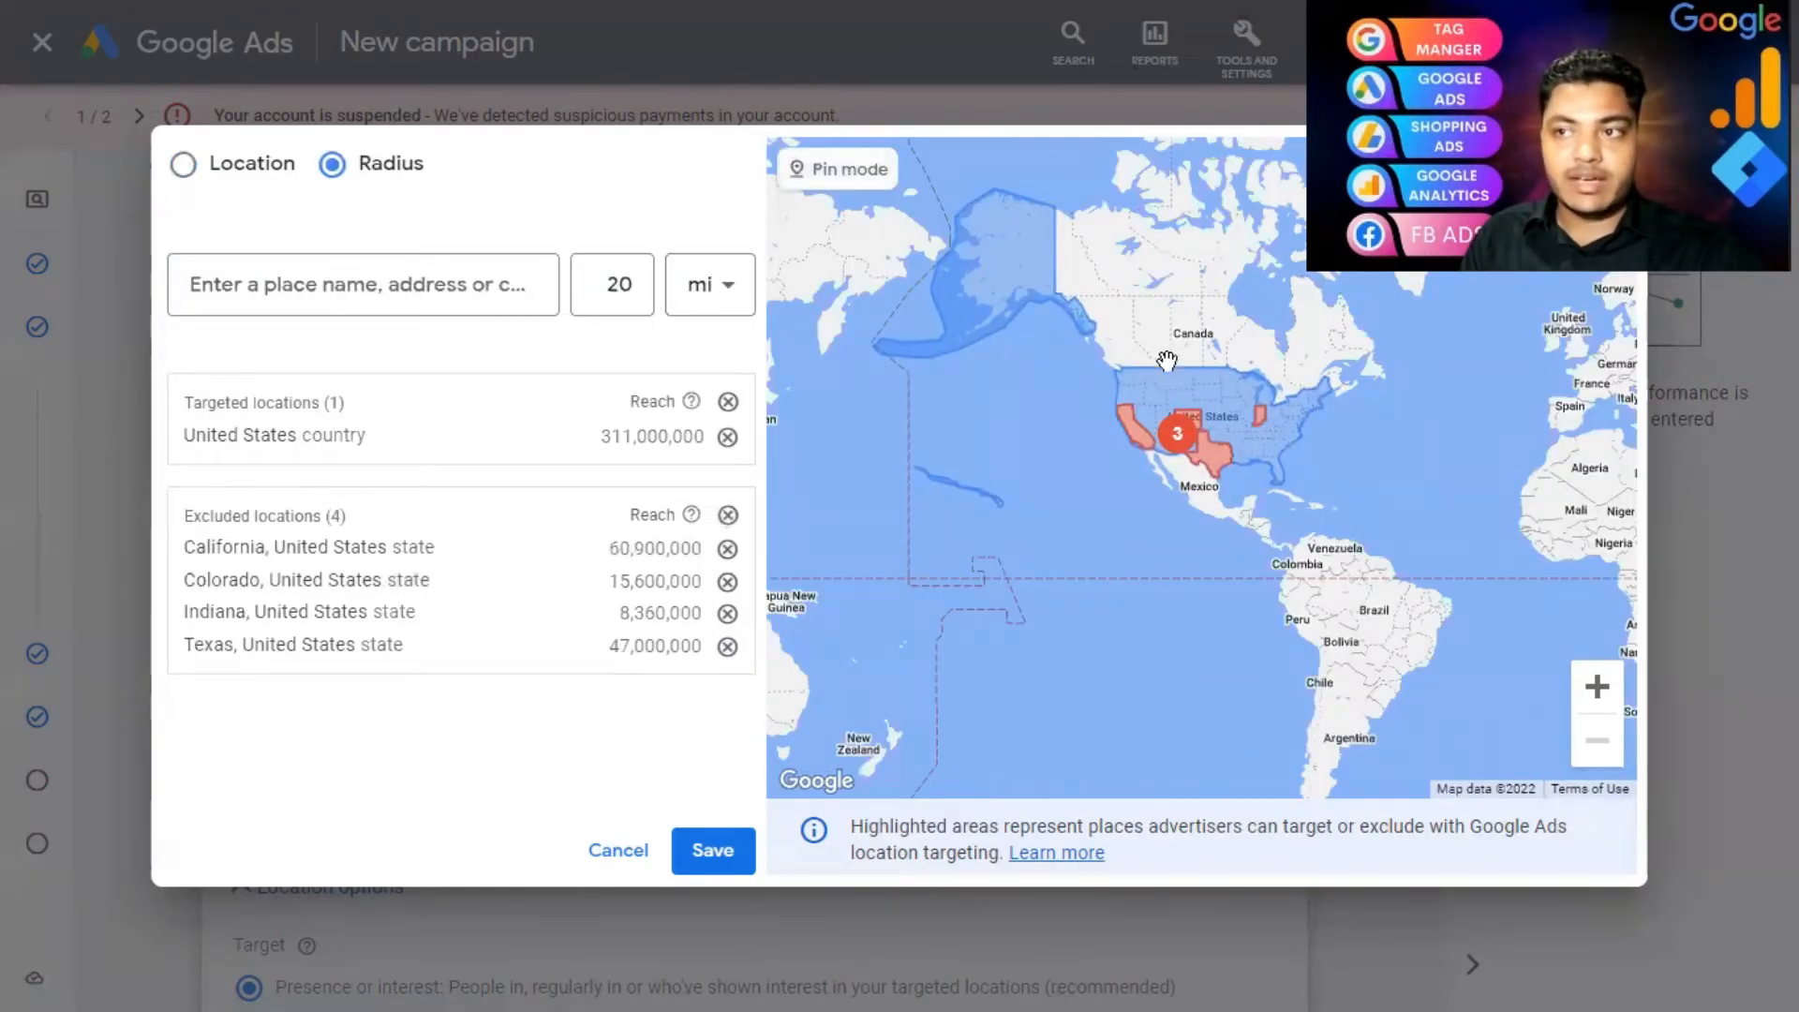
scroll(1129, 546, up, 4)
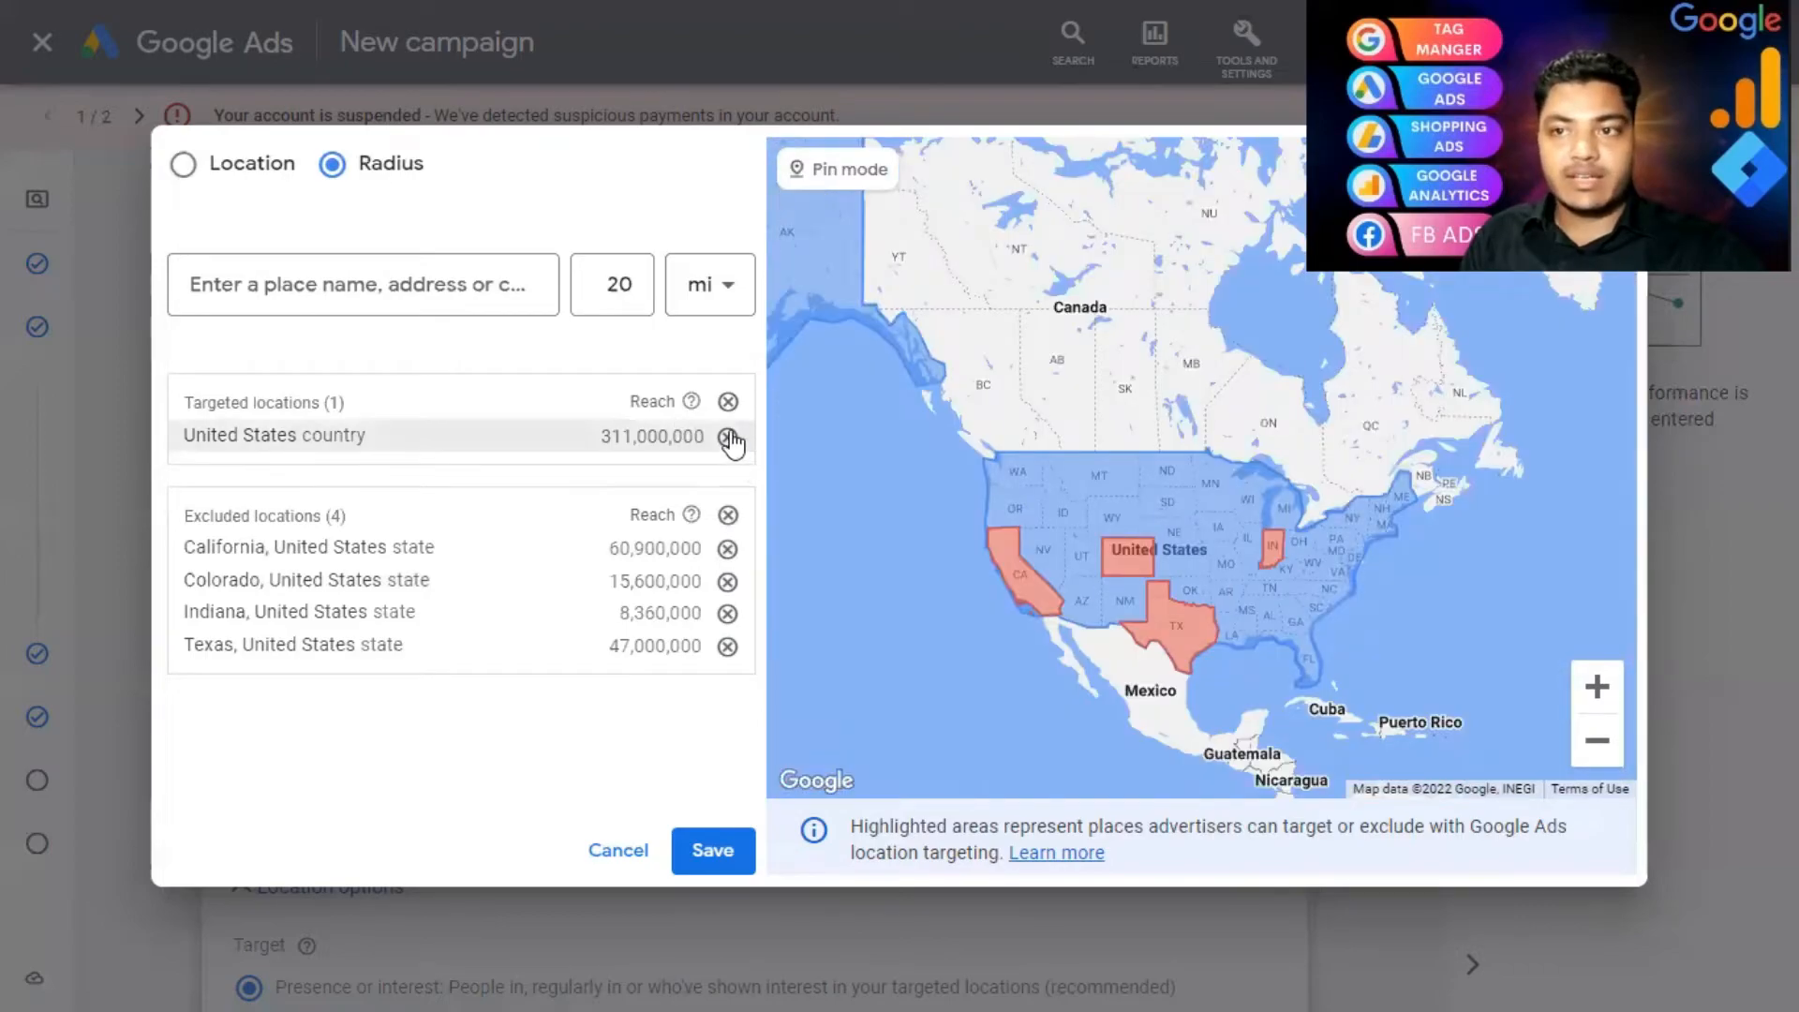
click(727, 437)
click(728, 520)
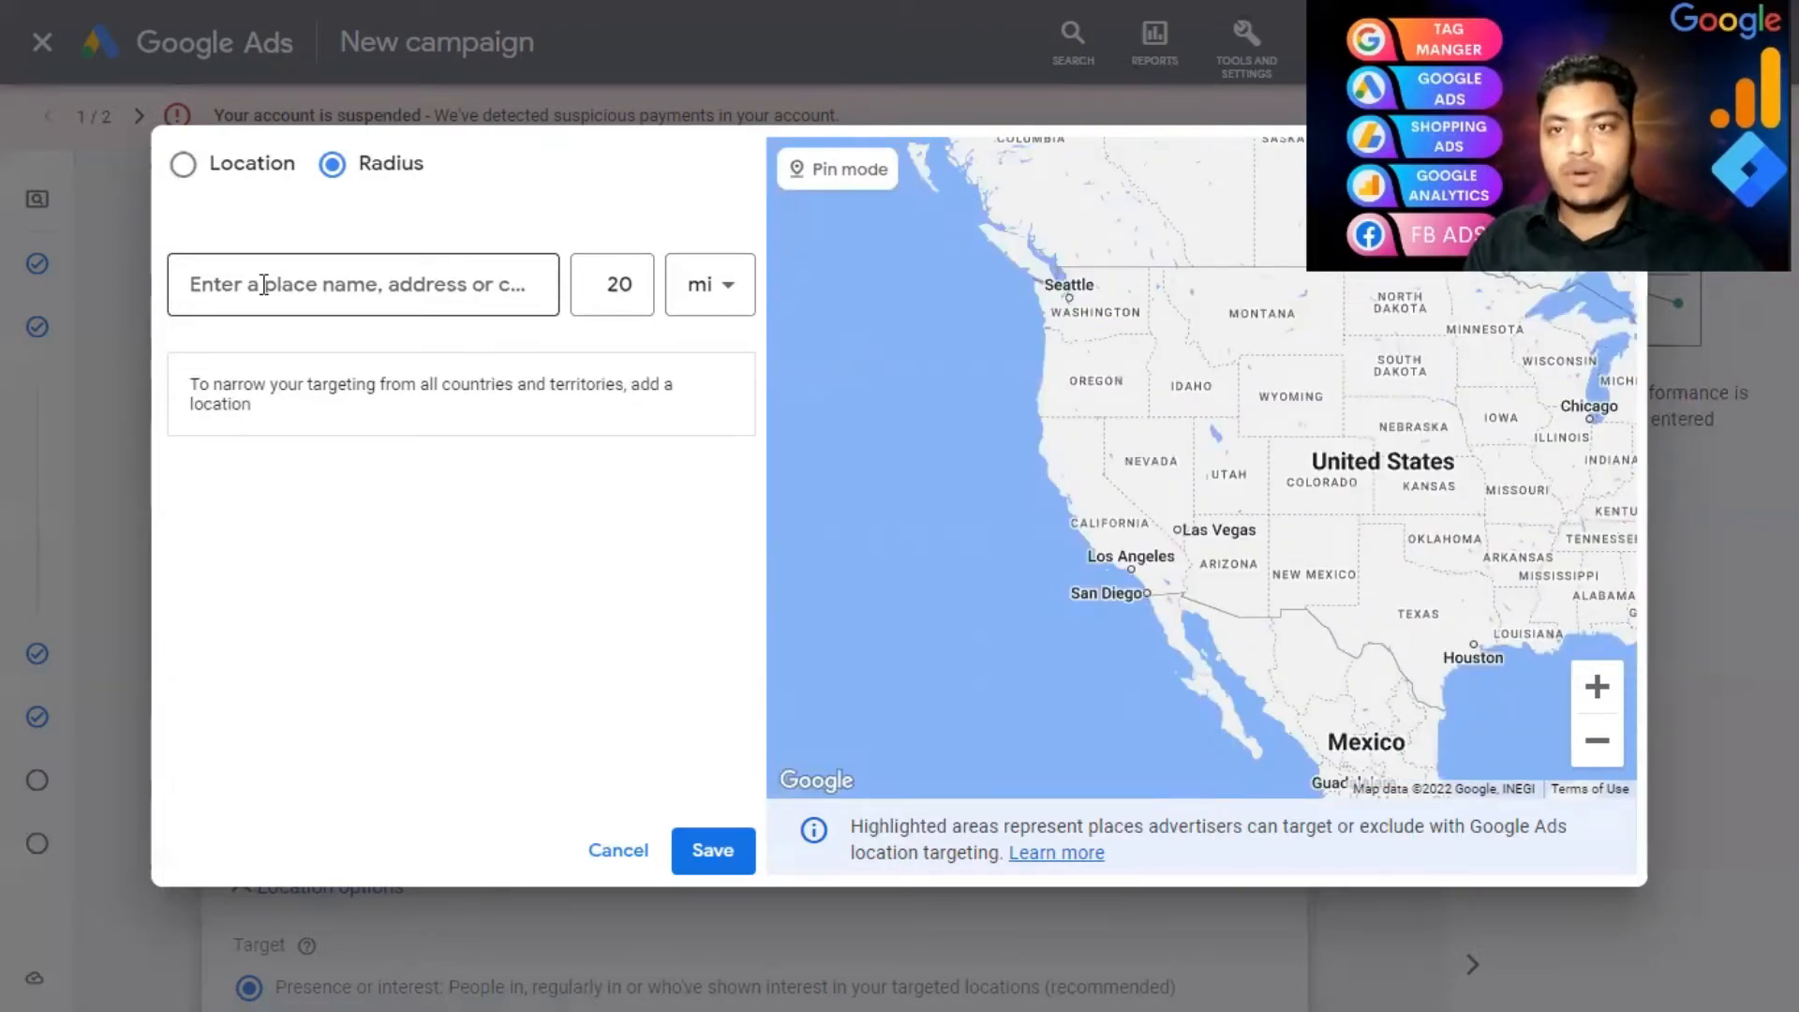
- Return to targeting by location and target the state of Texas, United States
click(185, 165)
click(311, 283)
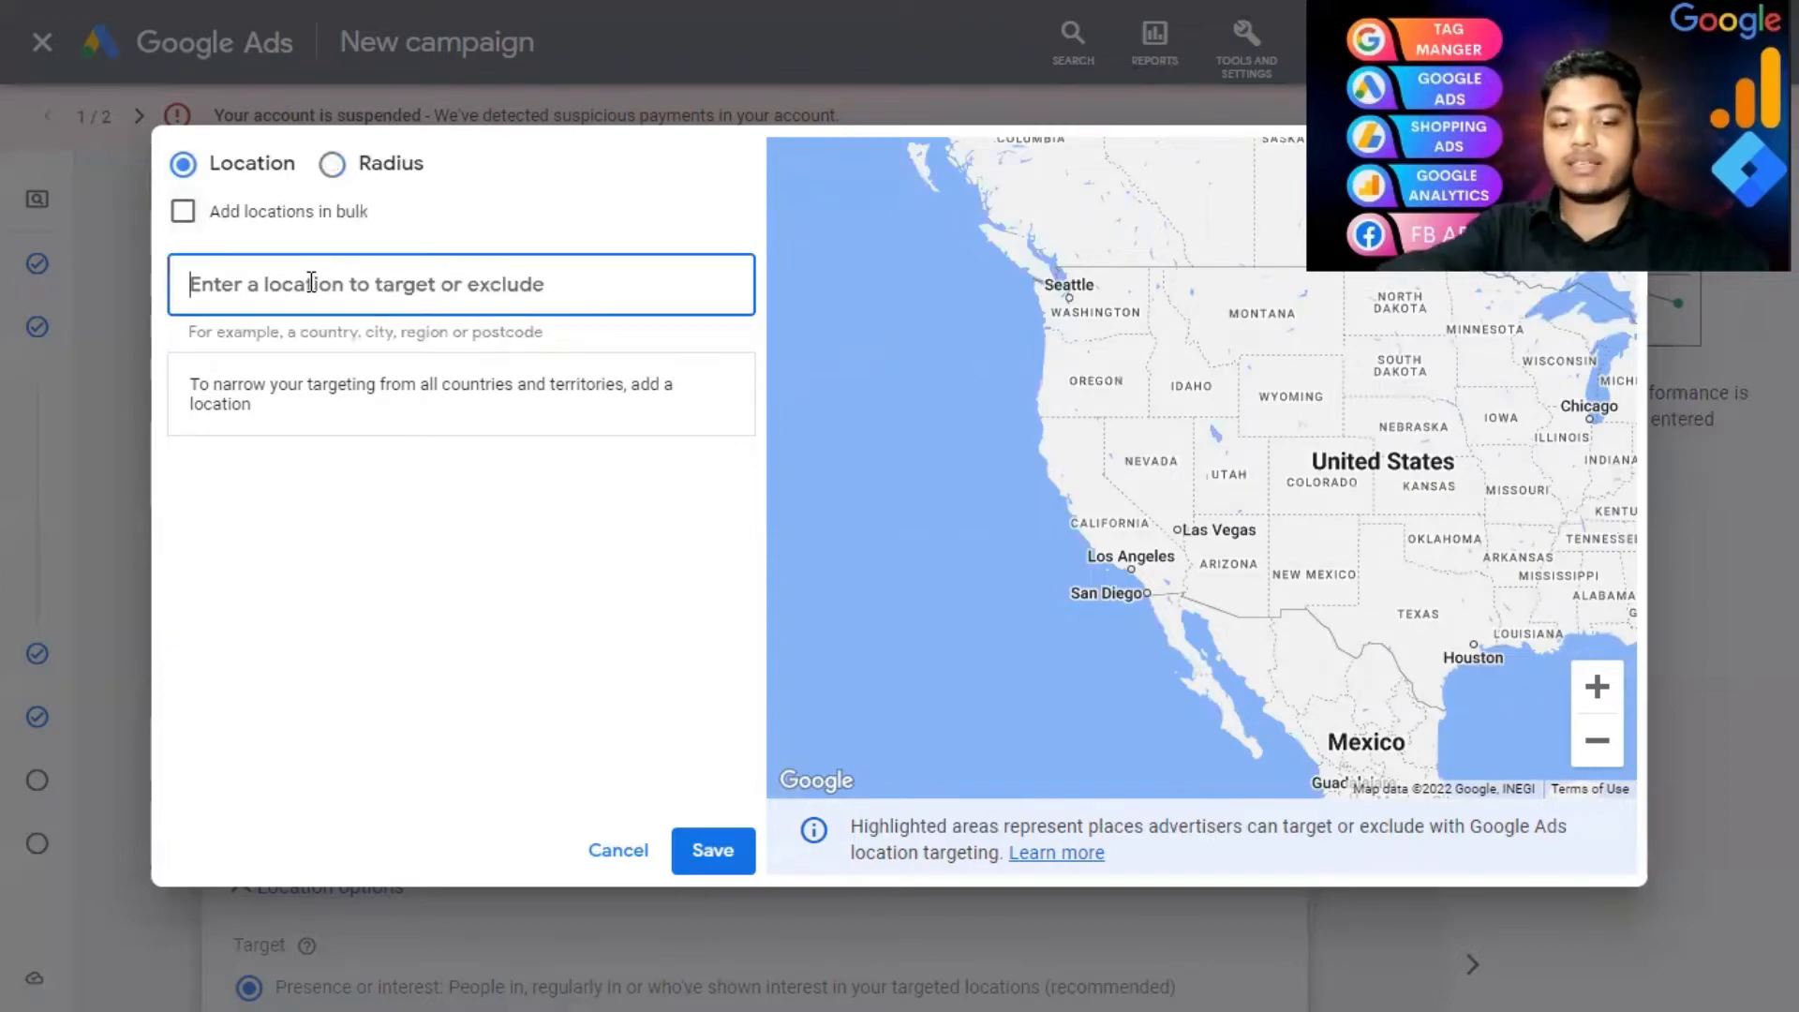
text(texax)
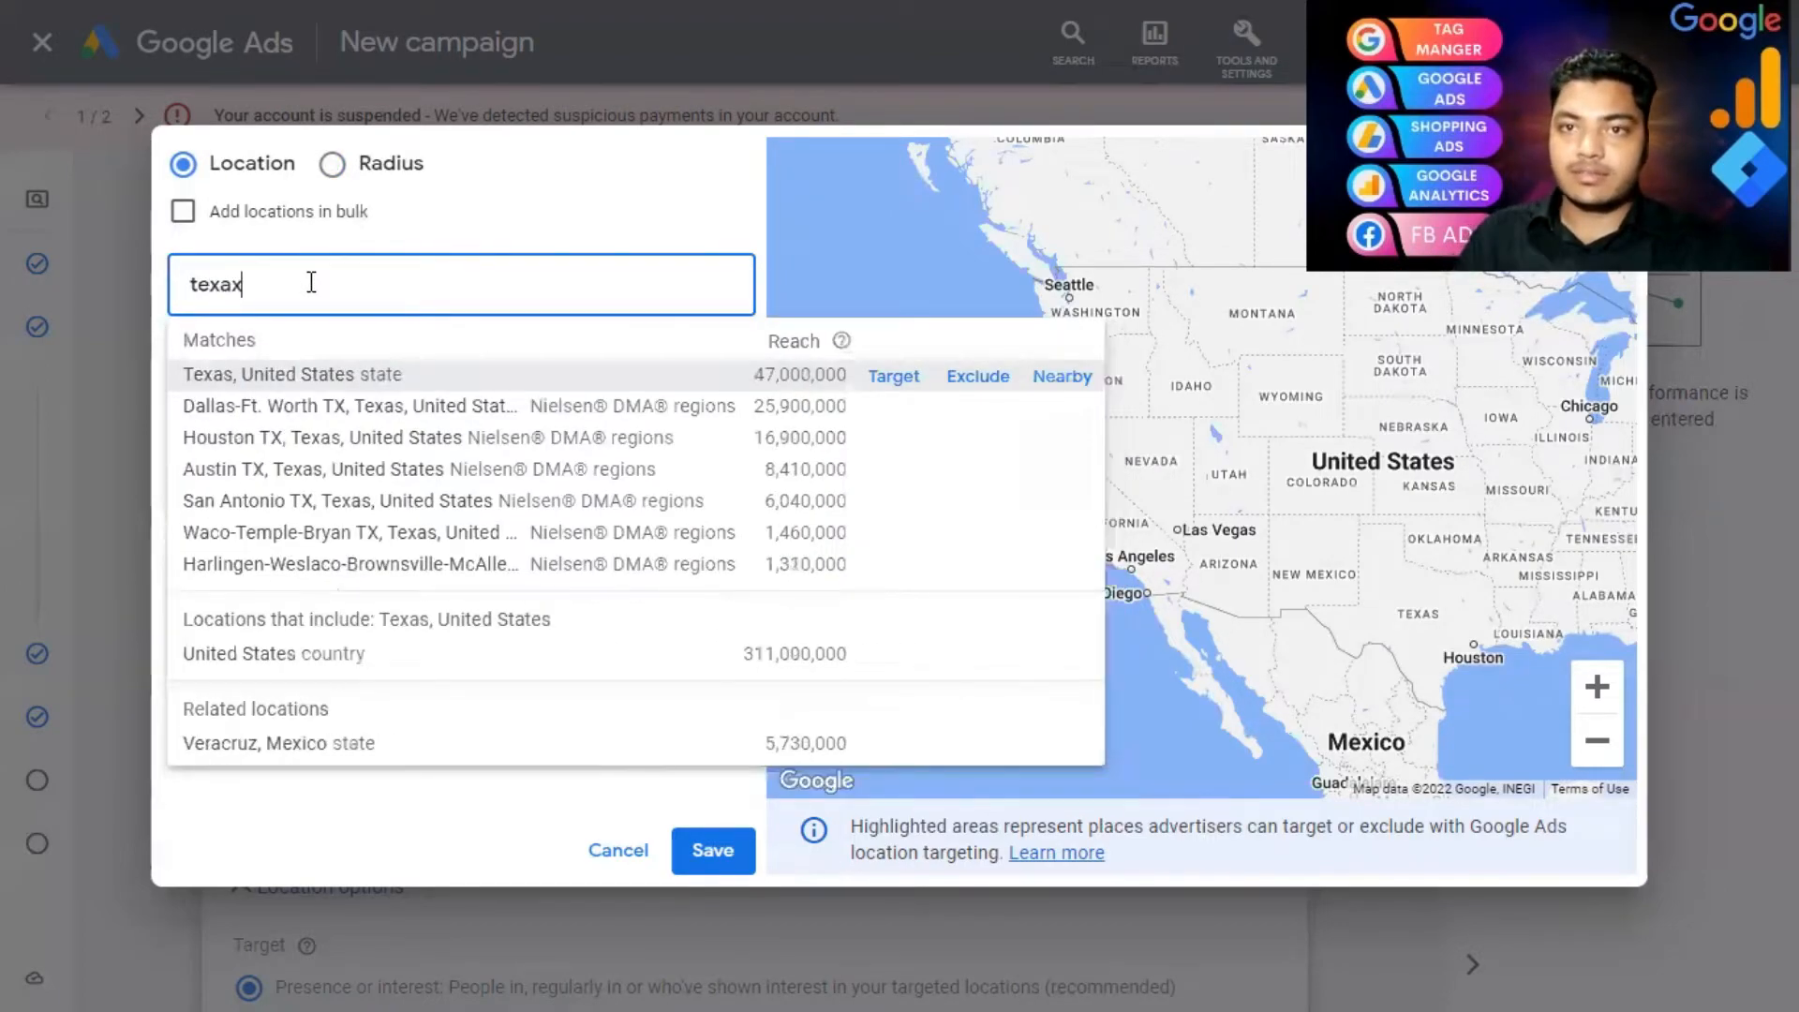
click(895, 378)
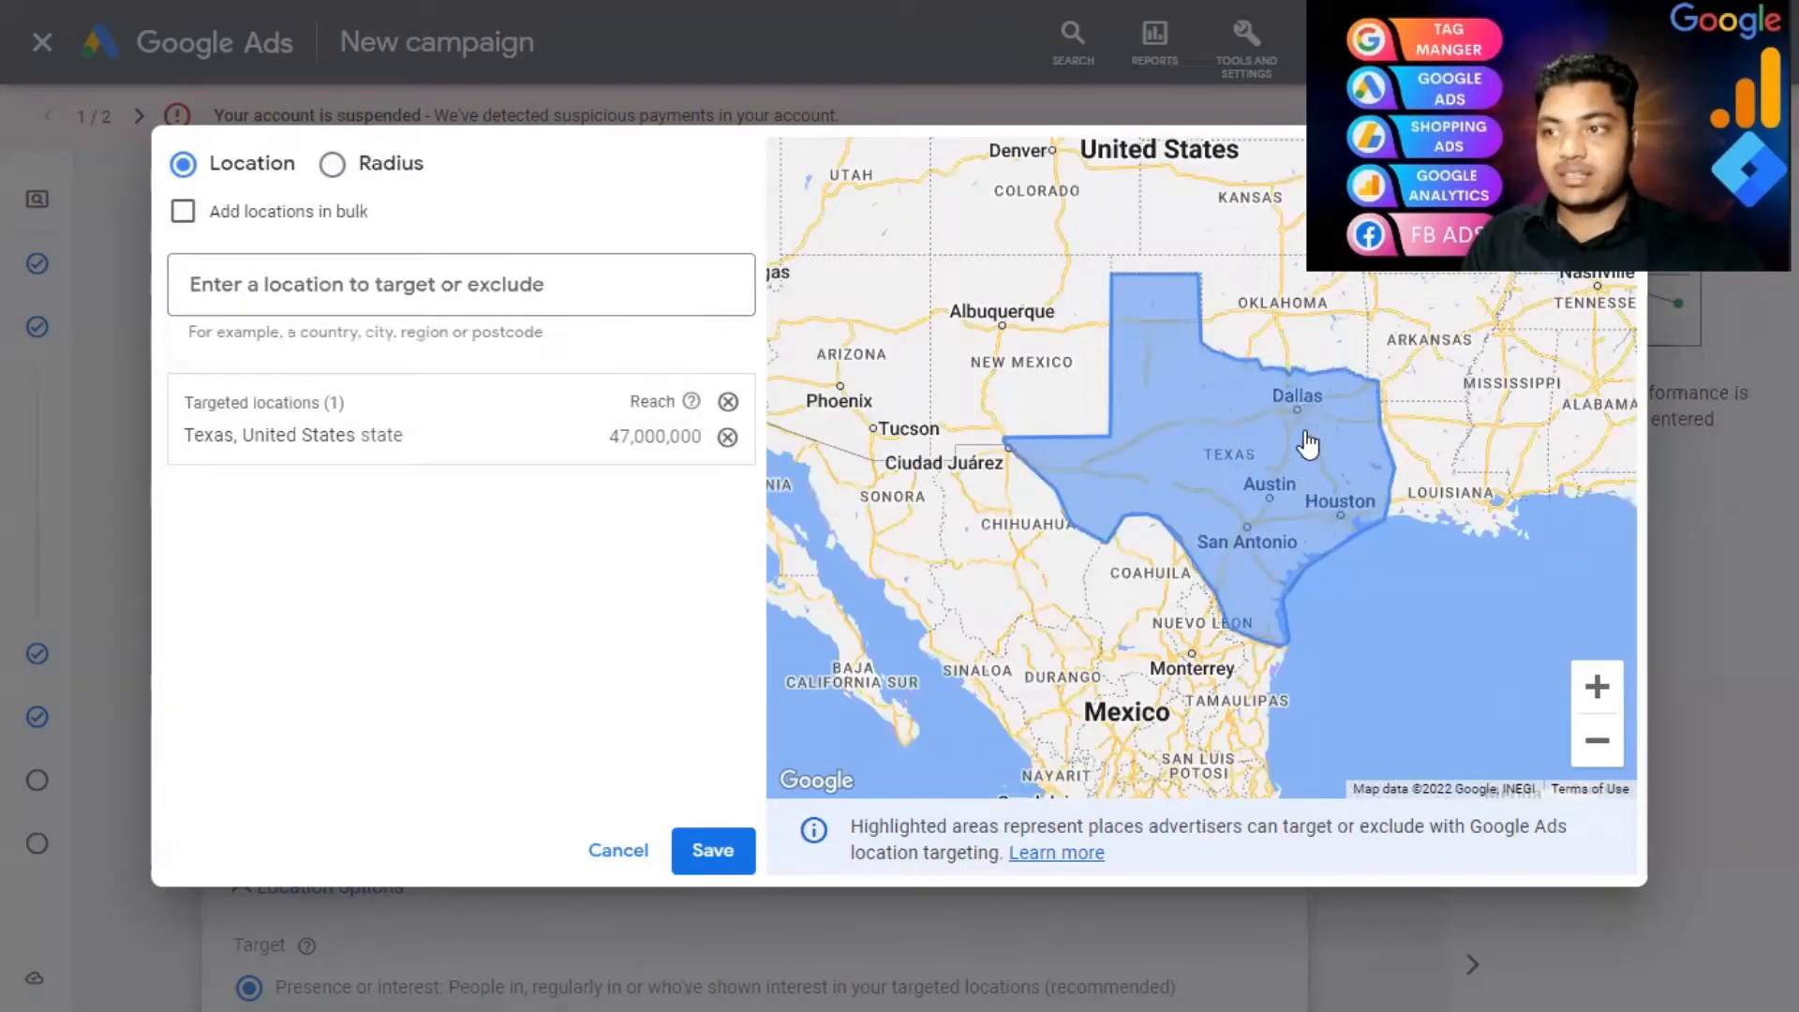
- Exclude the city of Dallas, Texas from the targeted state
scroll(1301, 420, up, 2)
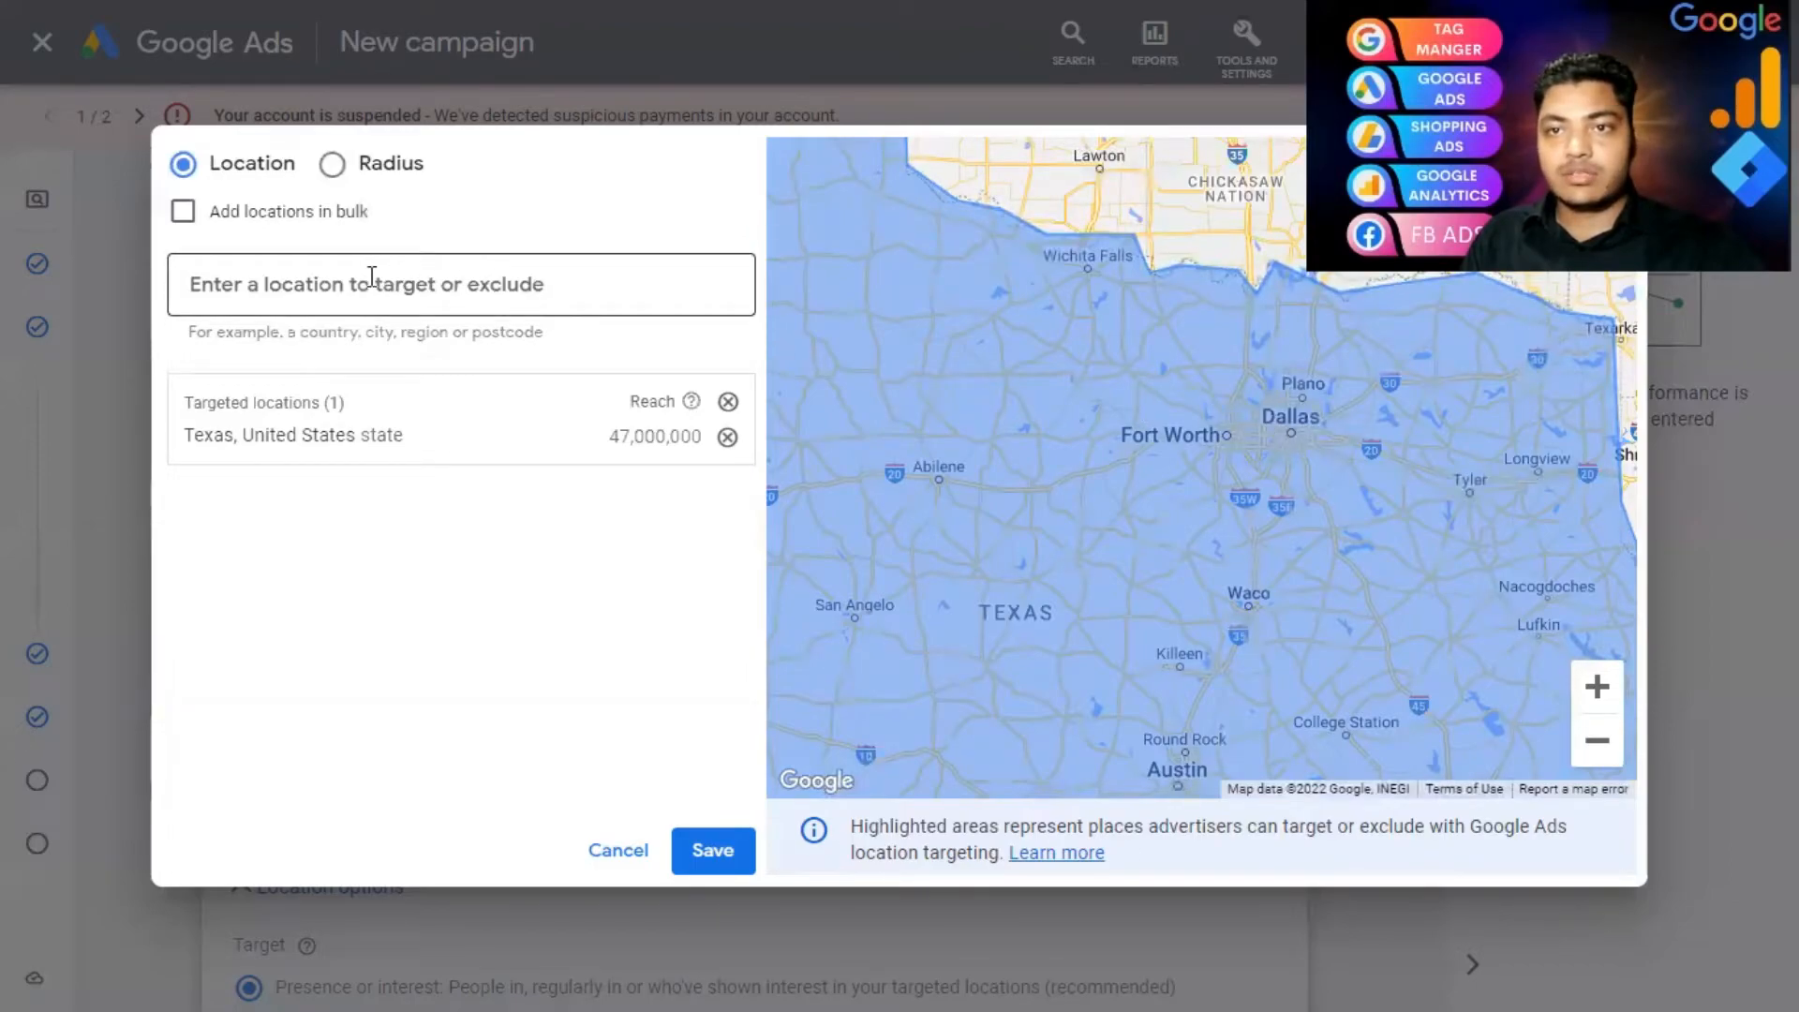
click(343, 282)
text(dallas)
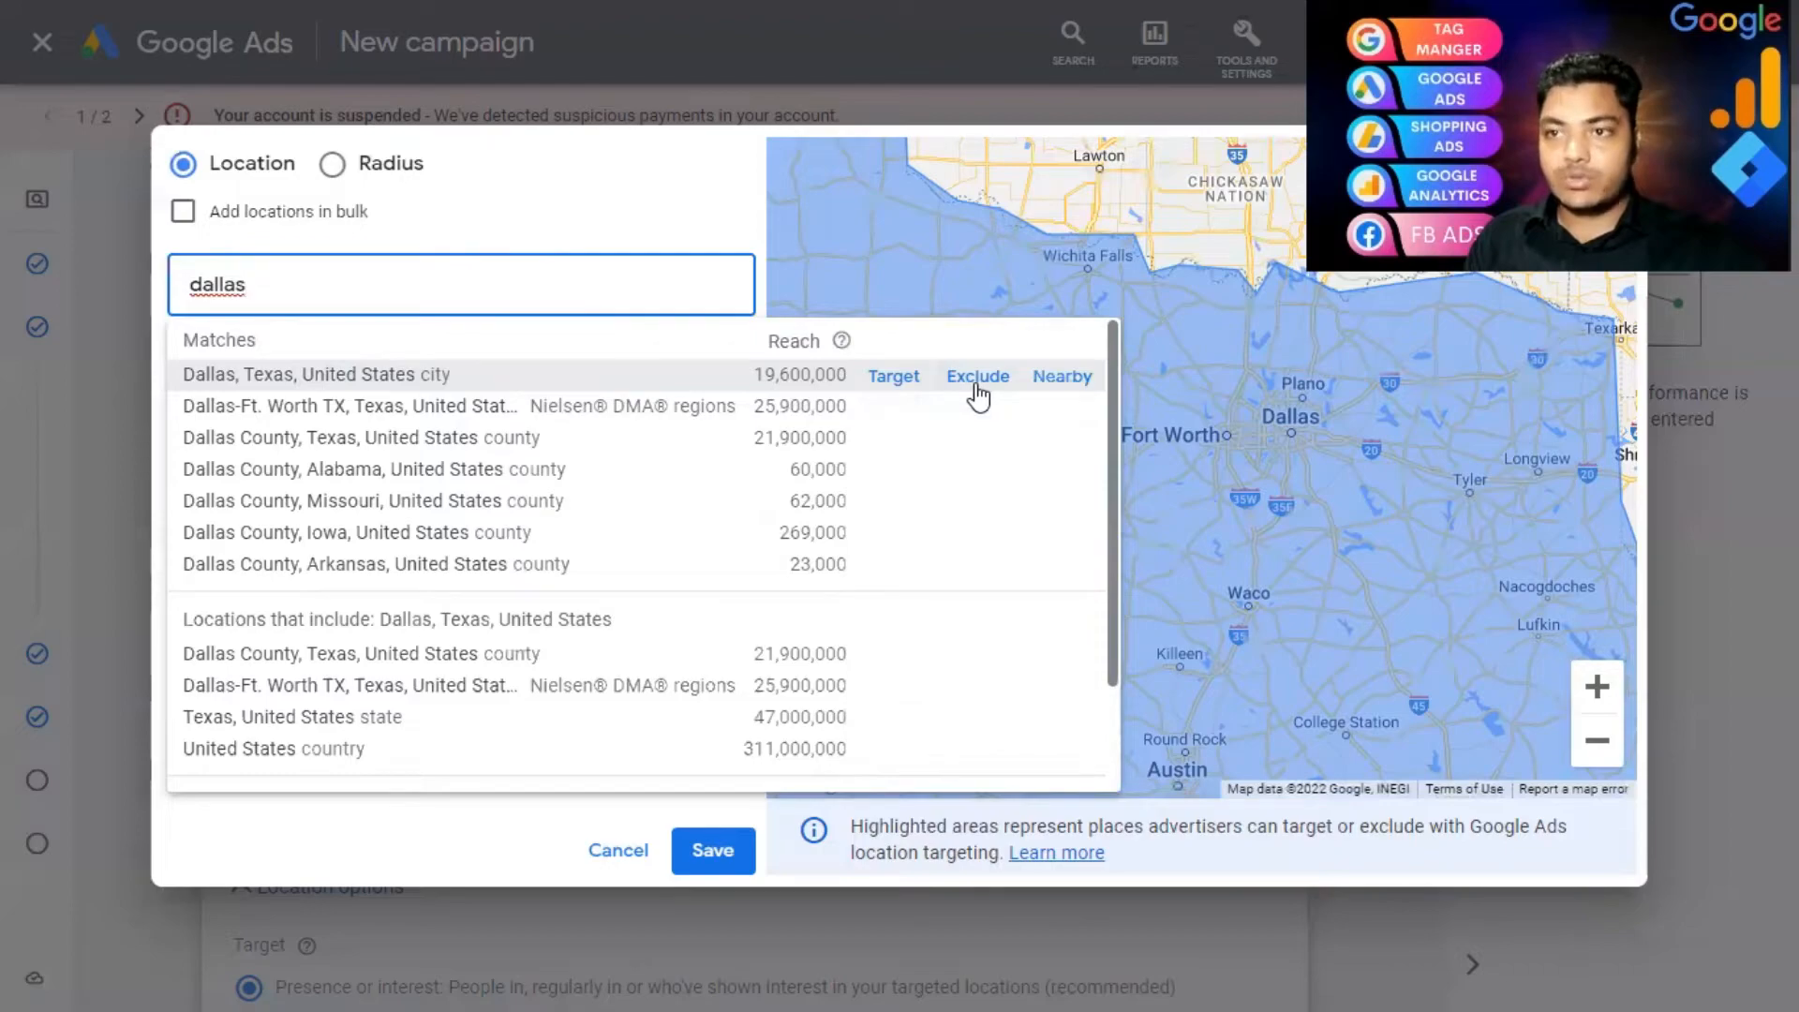
click(974, 378)
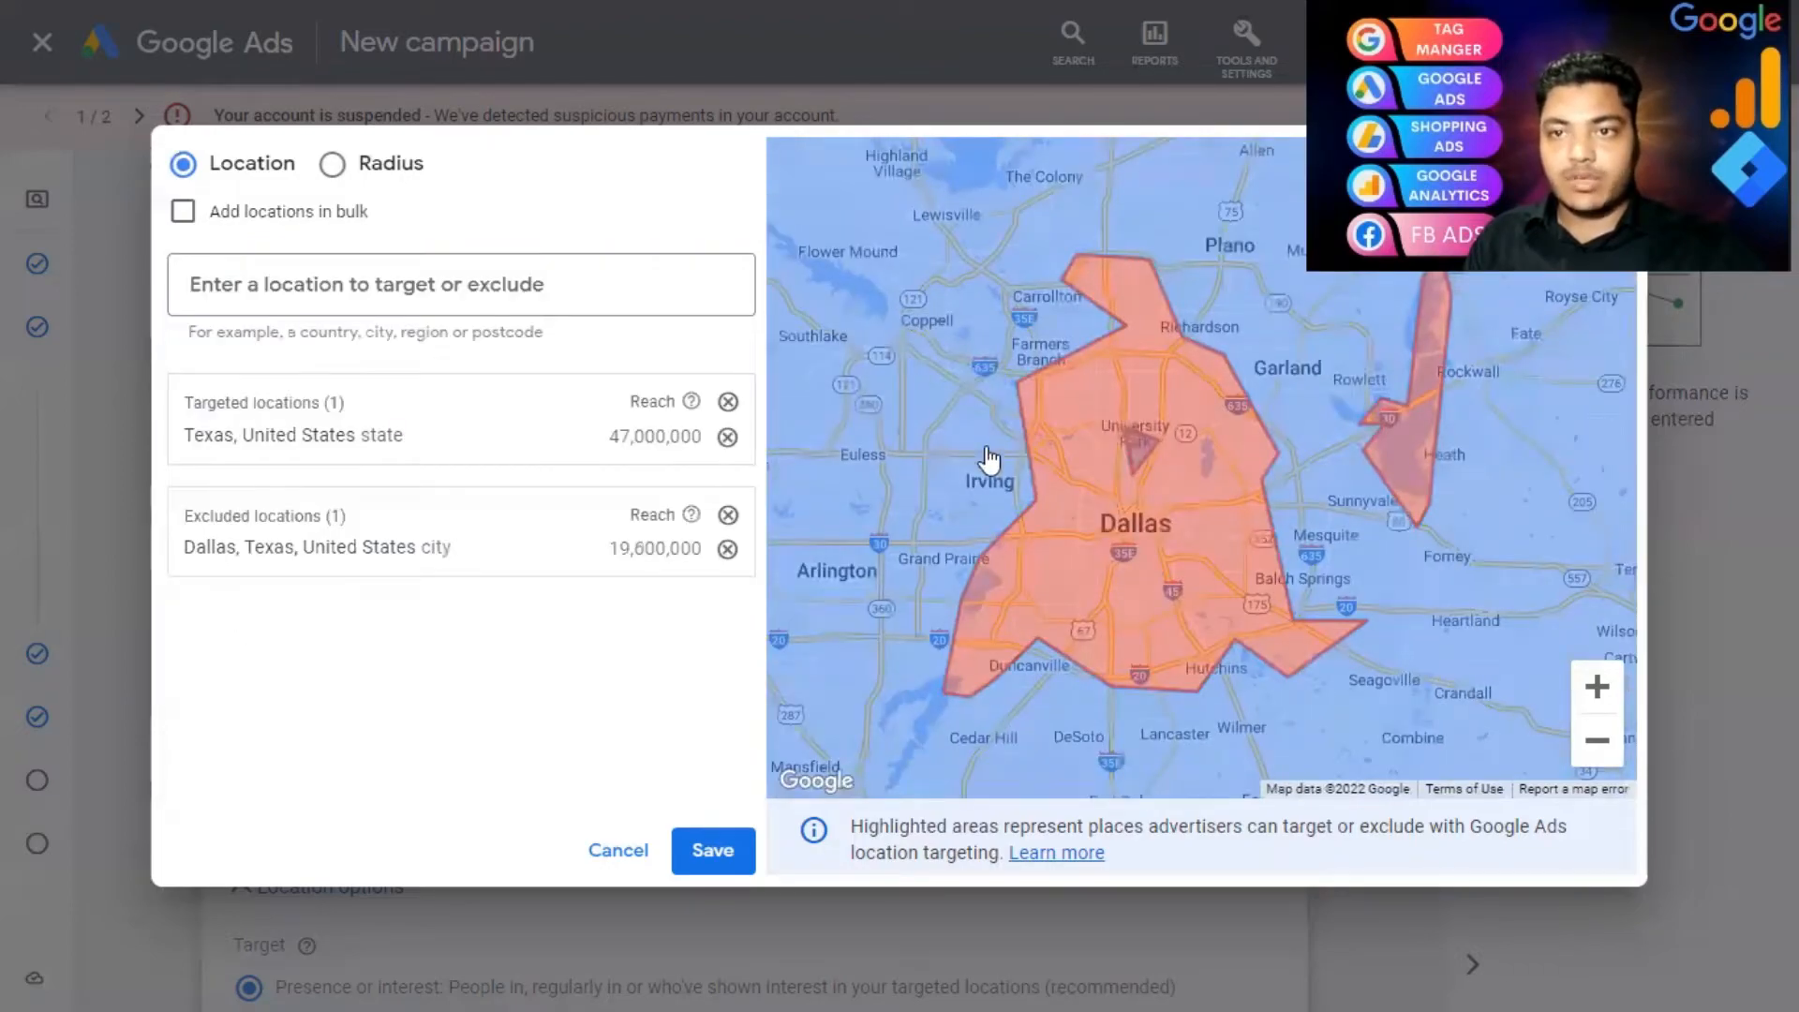
- Exclude the city of Marfa, Texas, from the targeted state
scroll(1065, 506, down, 3)
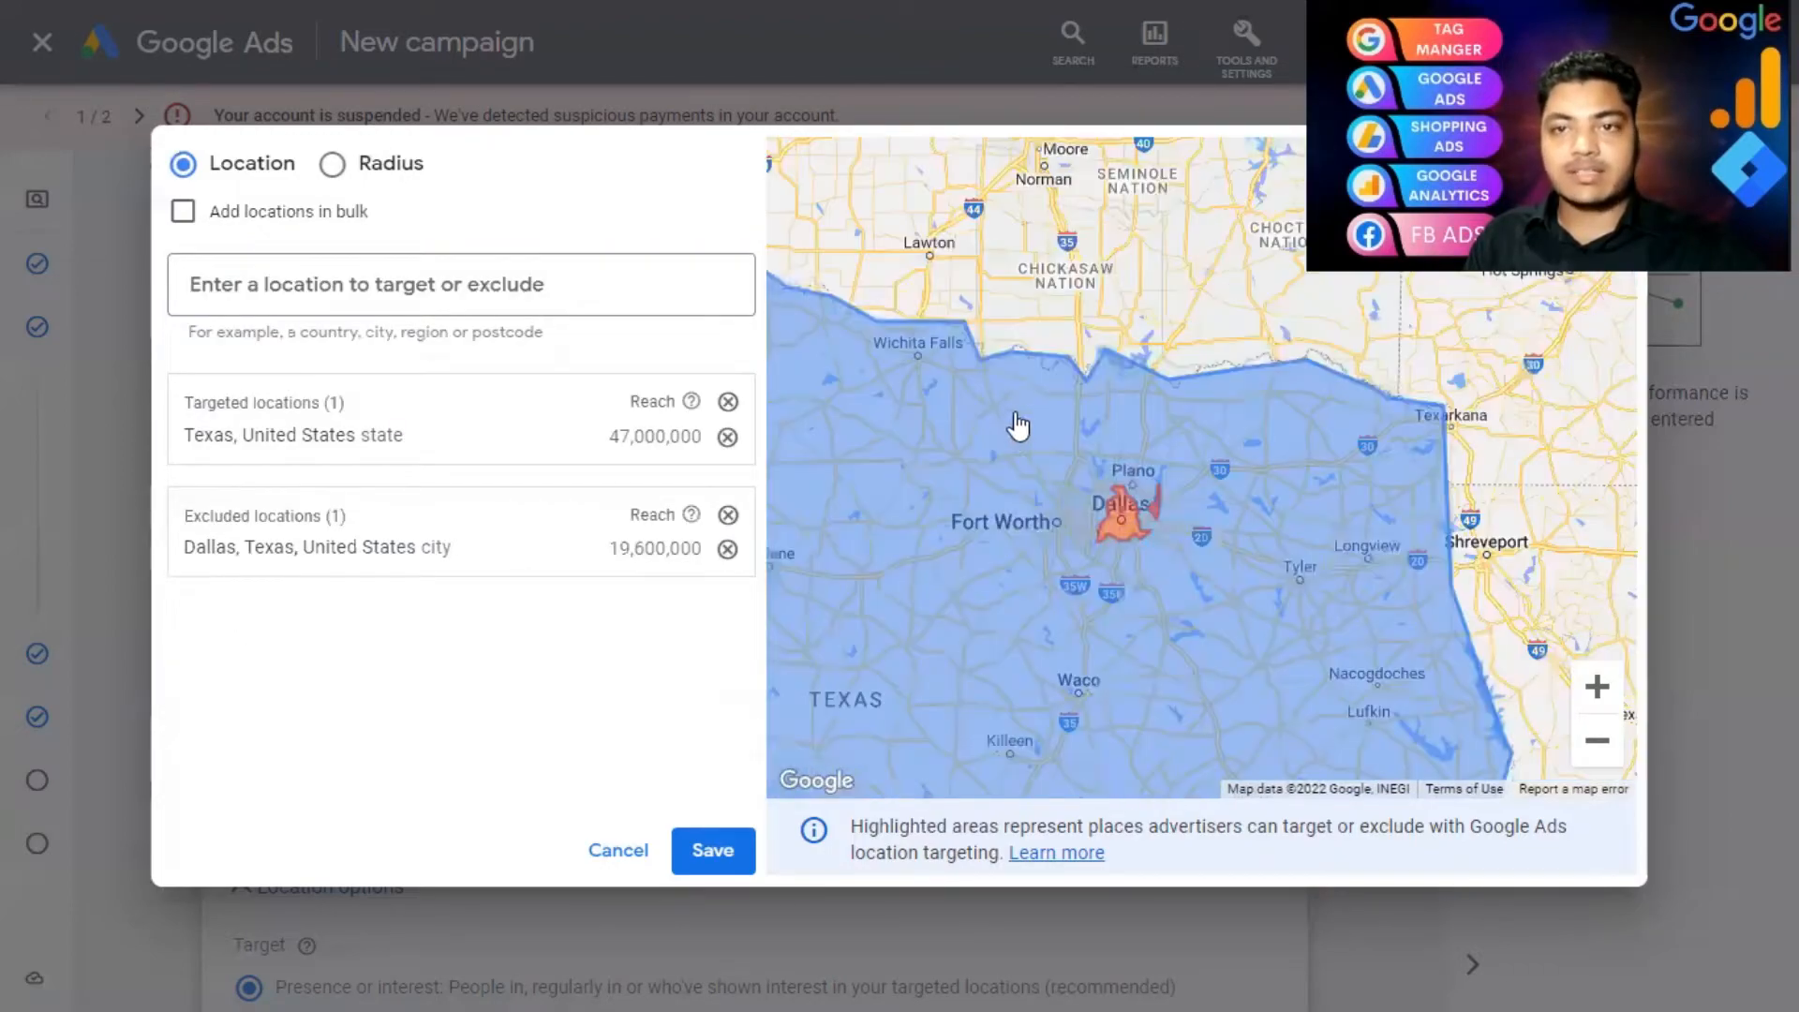
scroll(1080, 503, down, 2)
scroll(1077, 494, up, 2)
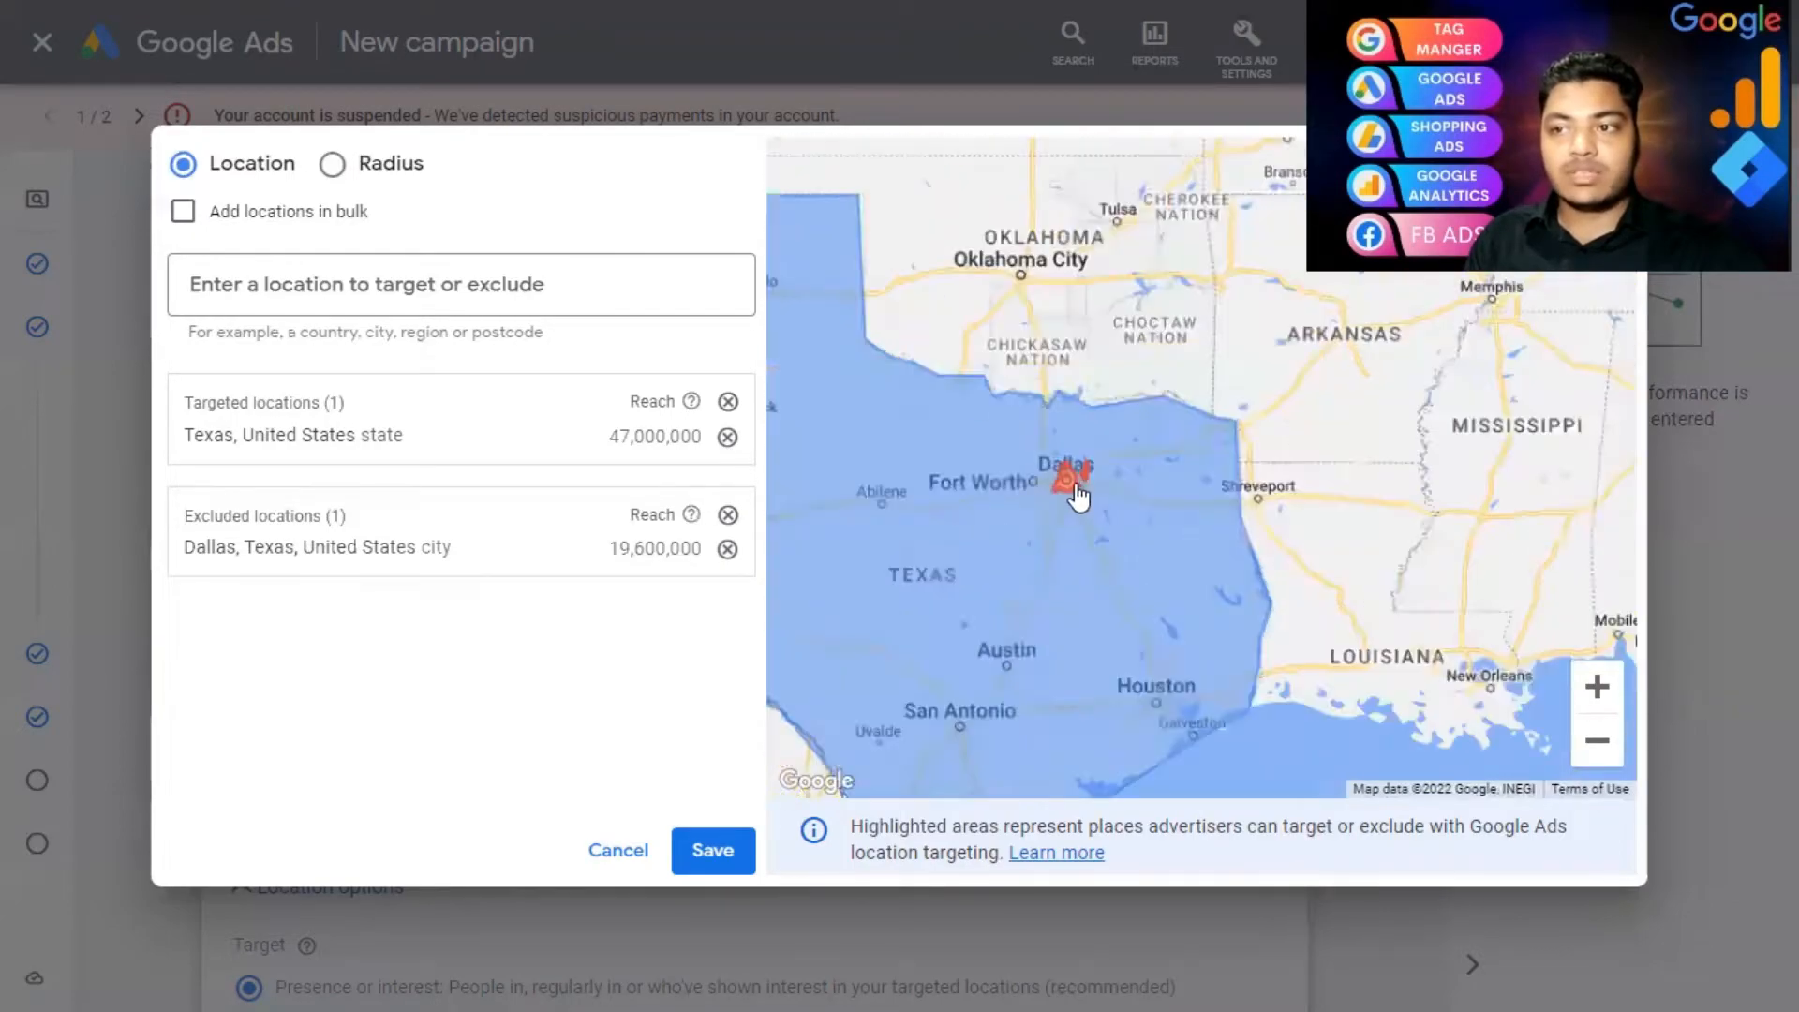
scroll(1059, 494, down, 3)
scroll(992, 572, up, 4)
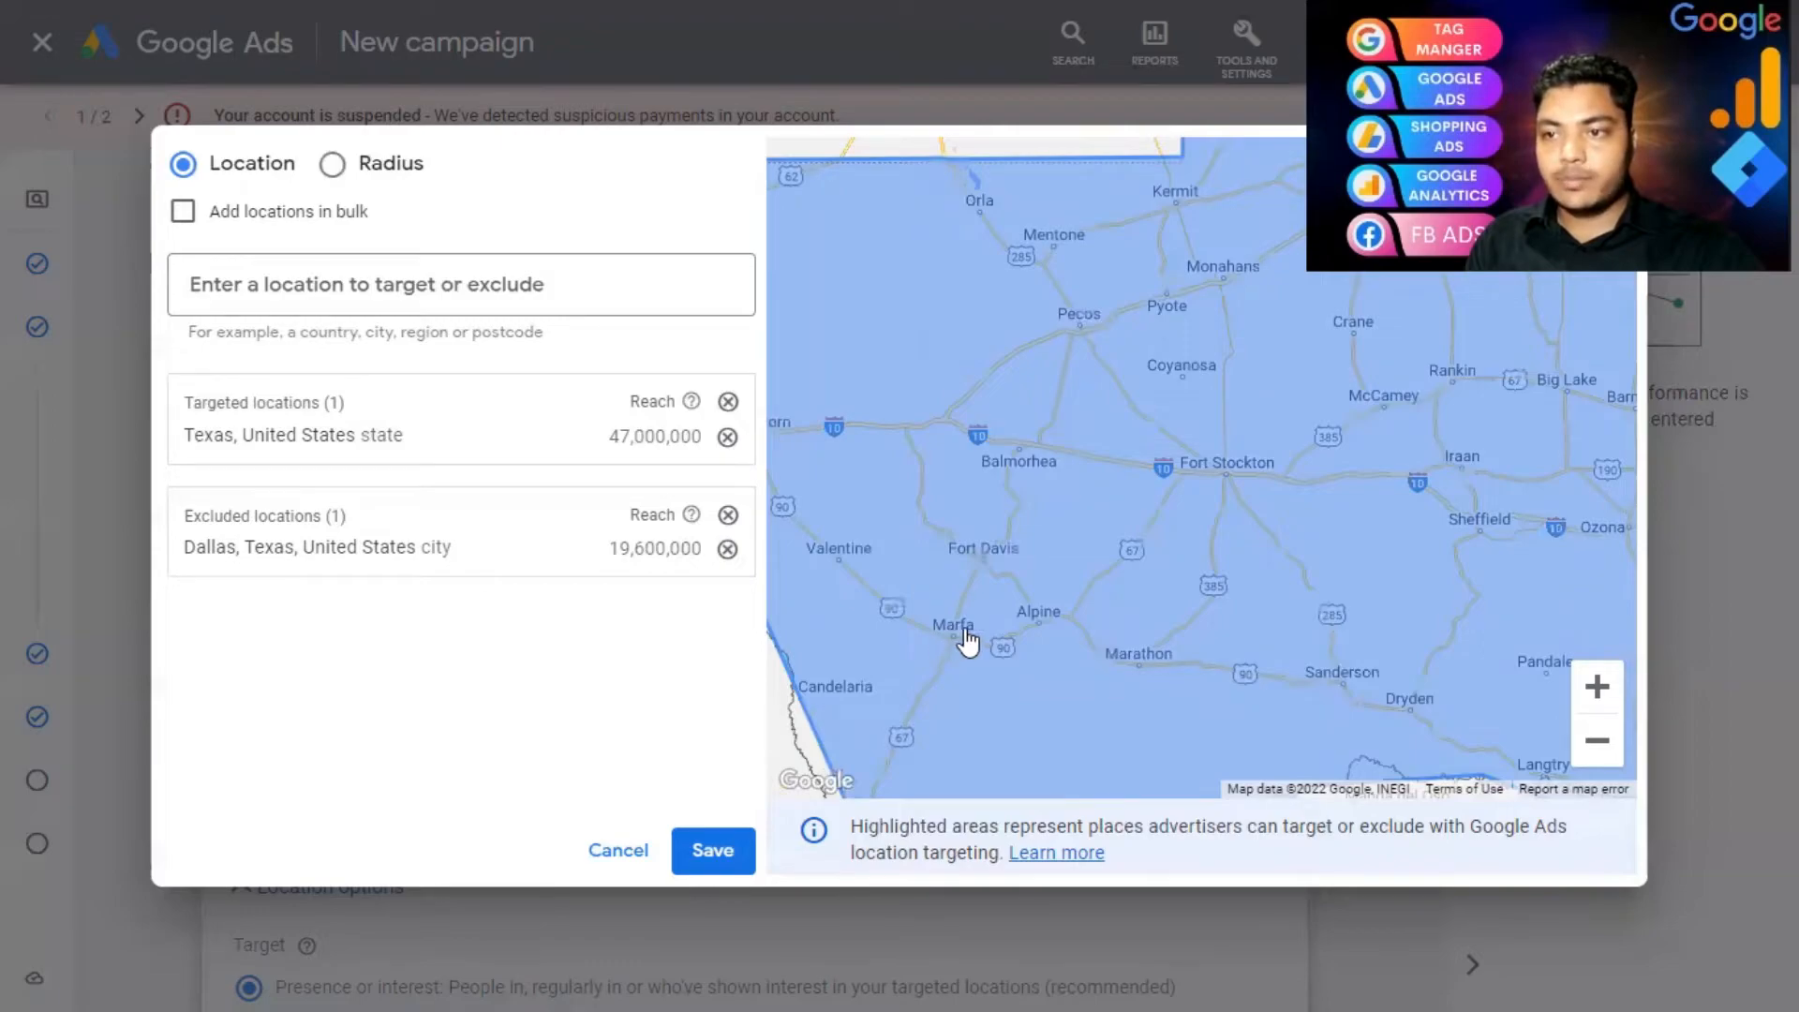
click(327, 294)
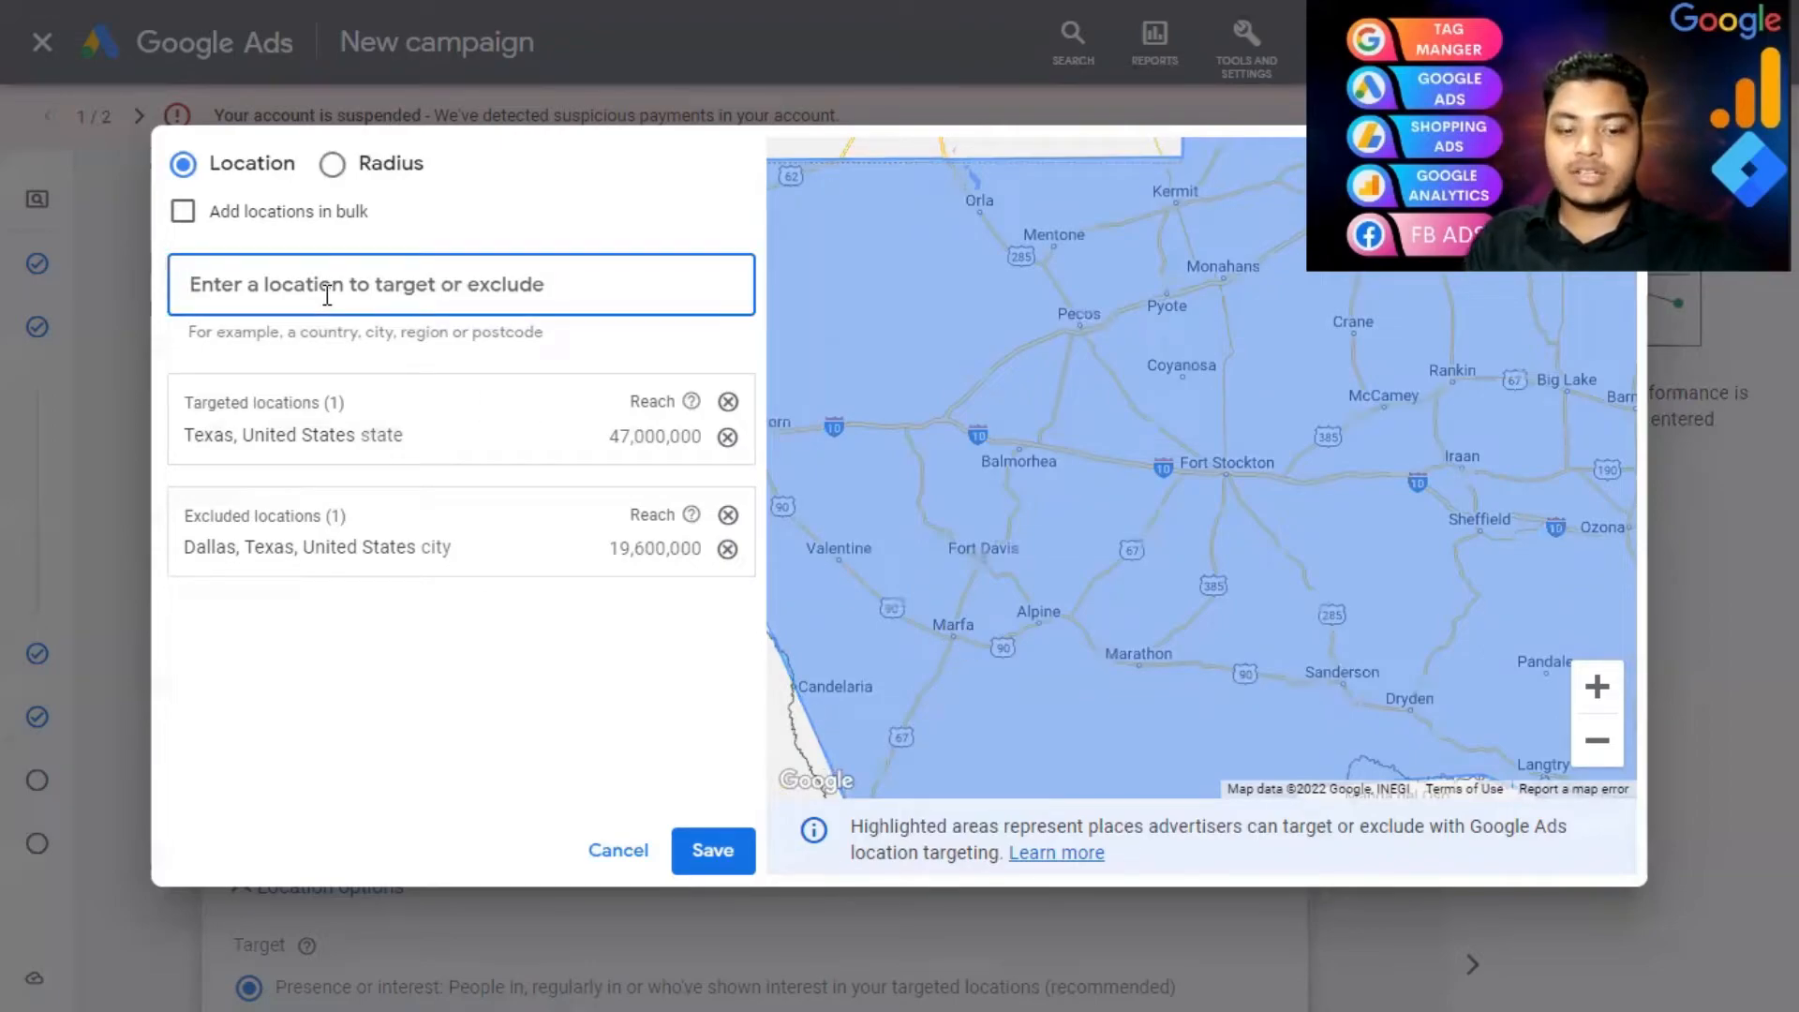
text(marfa)
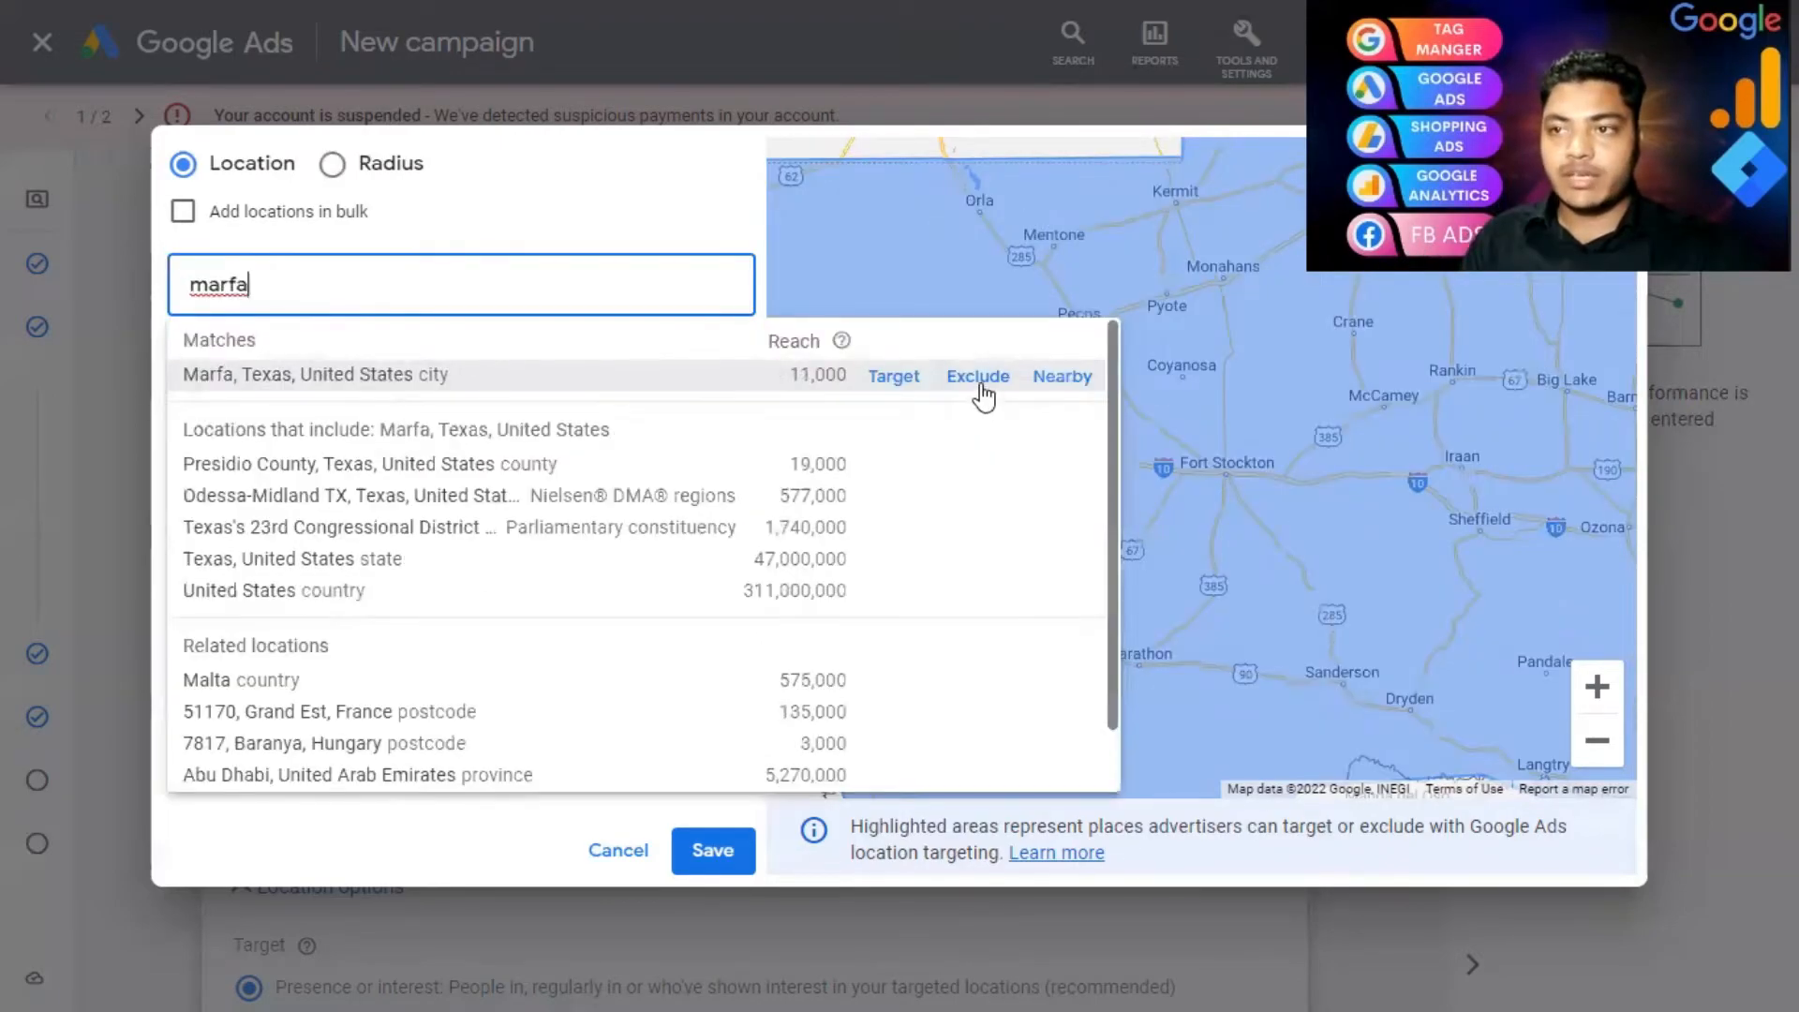
click(979, 388)
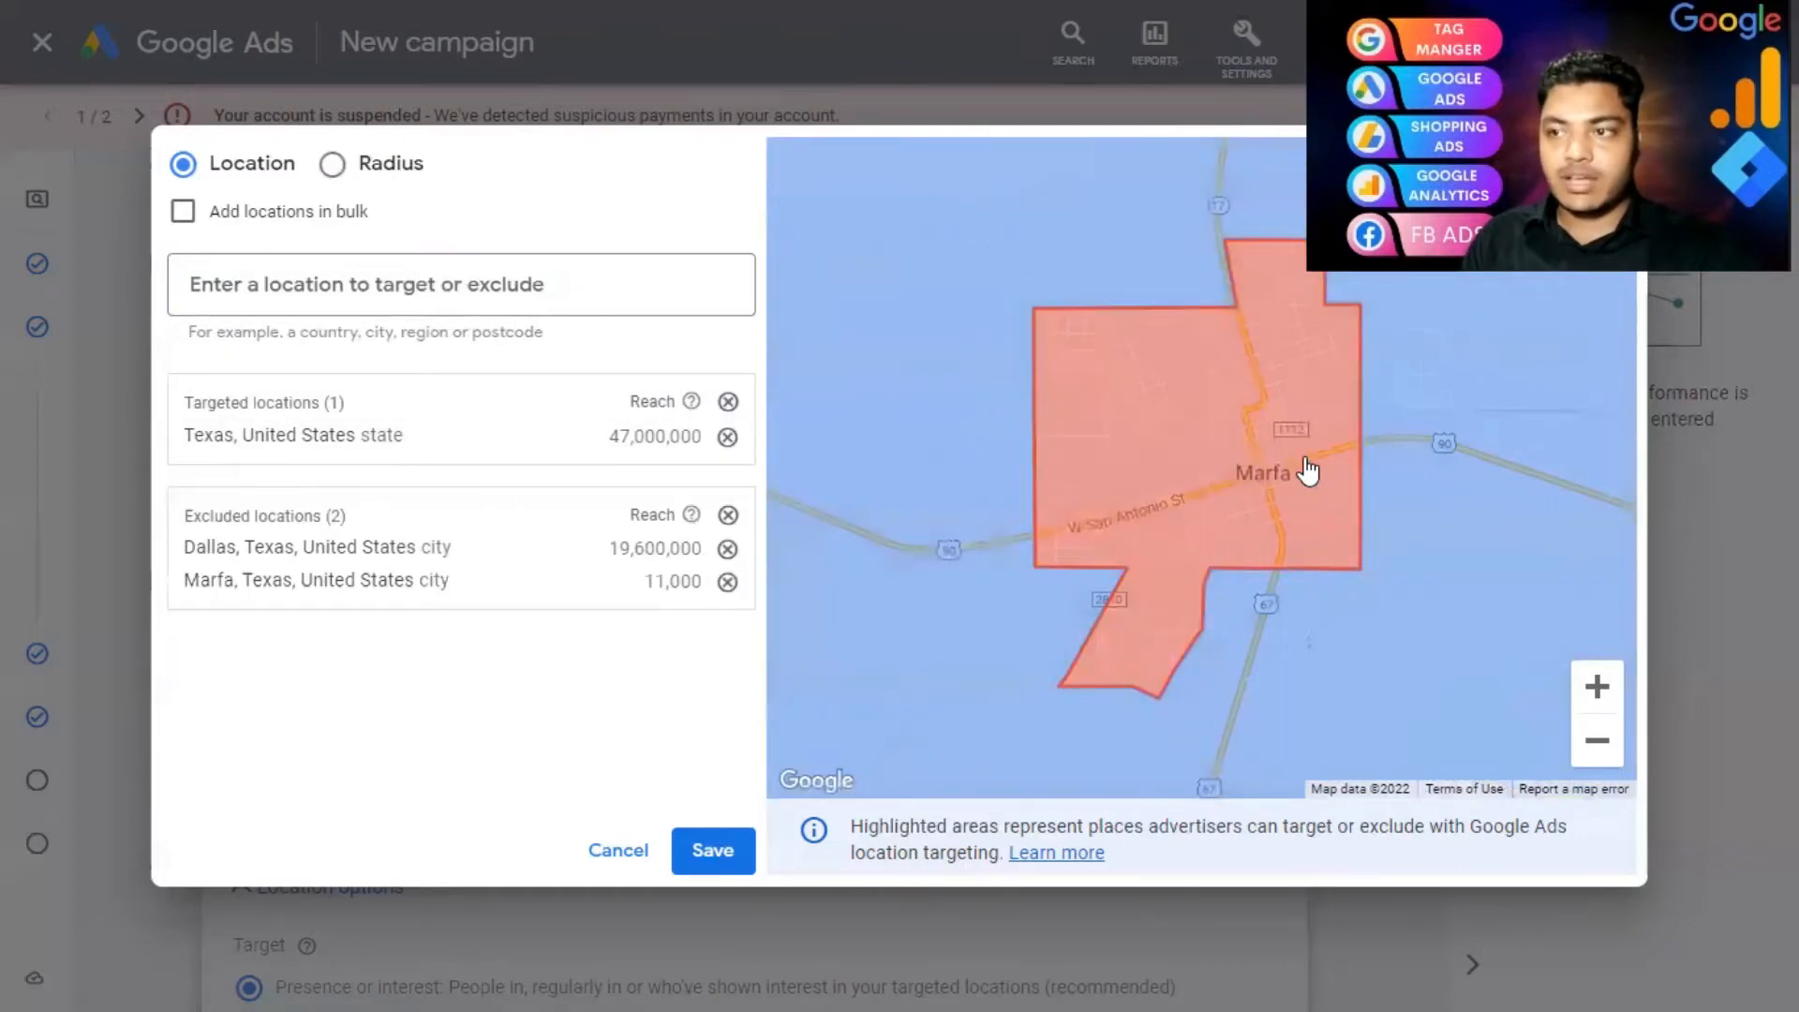
scroll(1310, 478, down, 3)
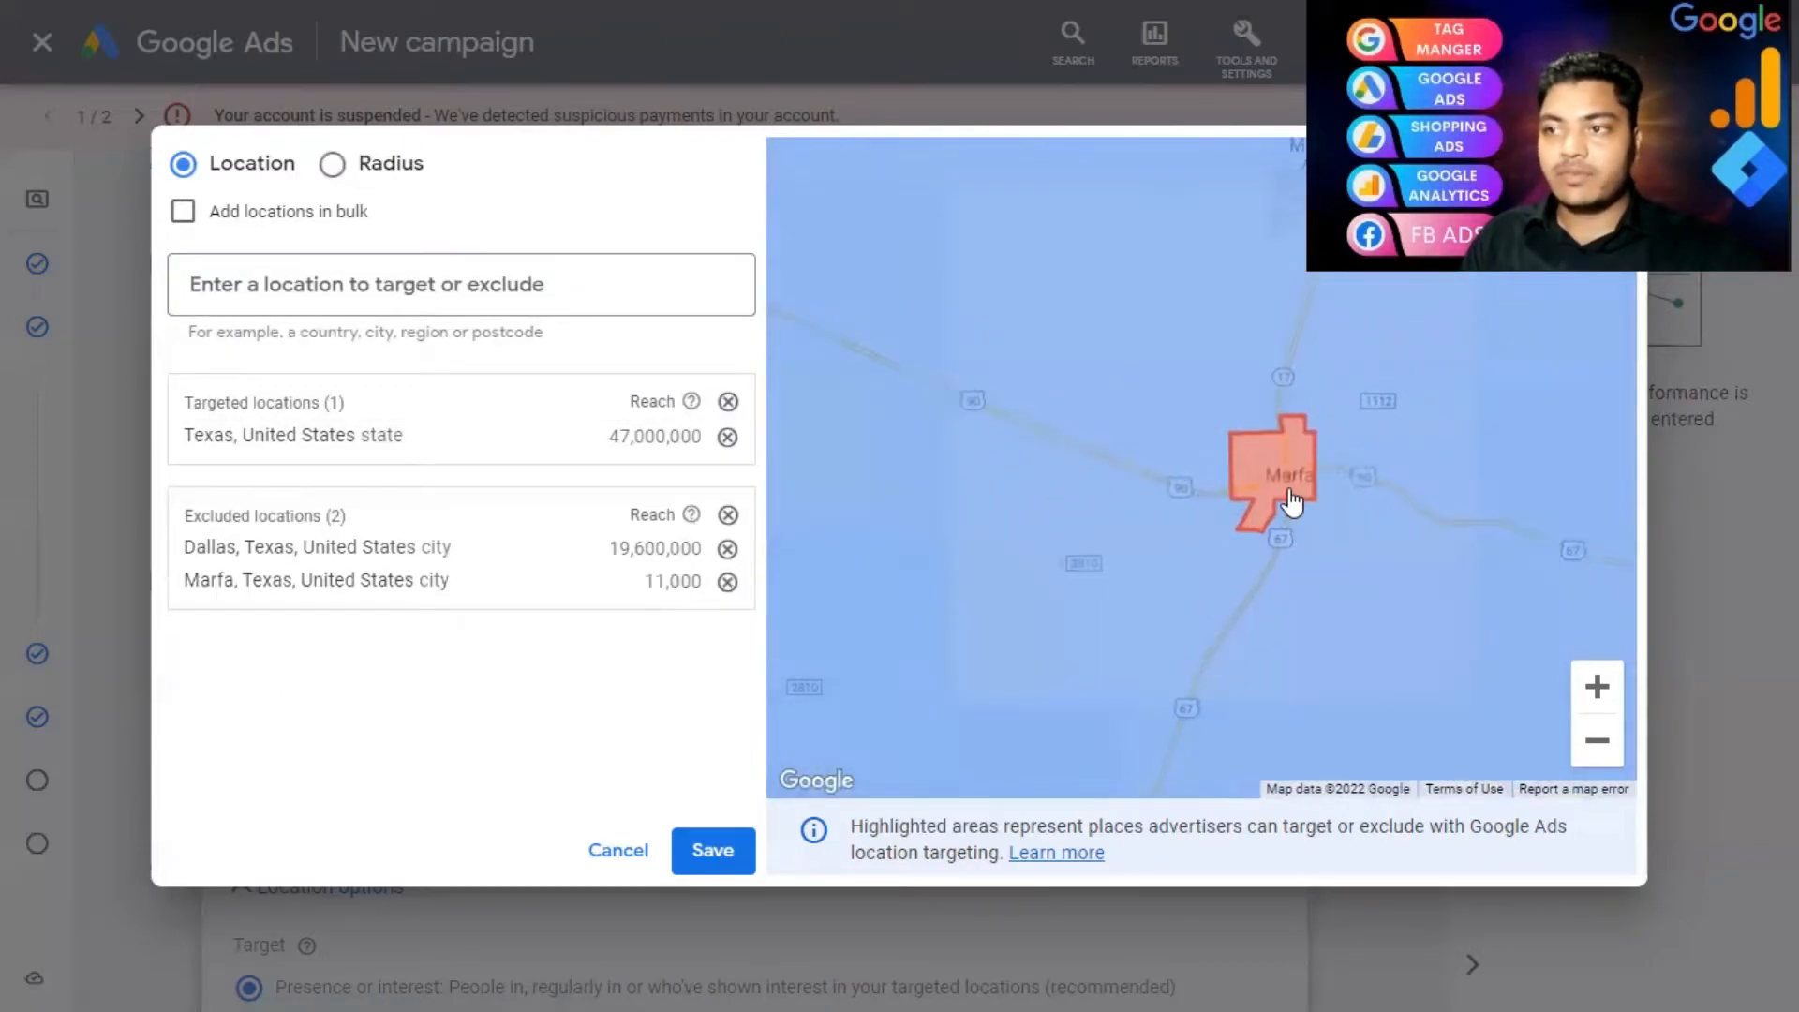
- Exclude Pecos County, Texas, from the targeted state as well
click(339, 283)
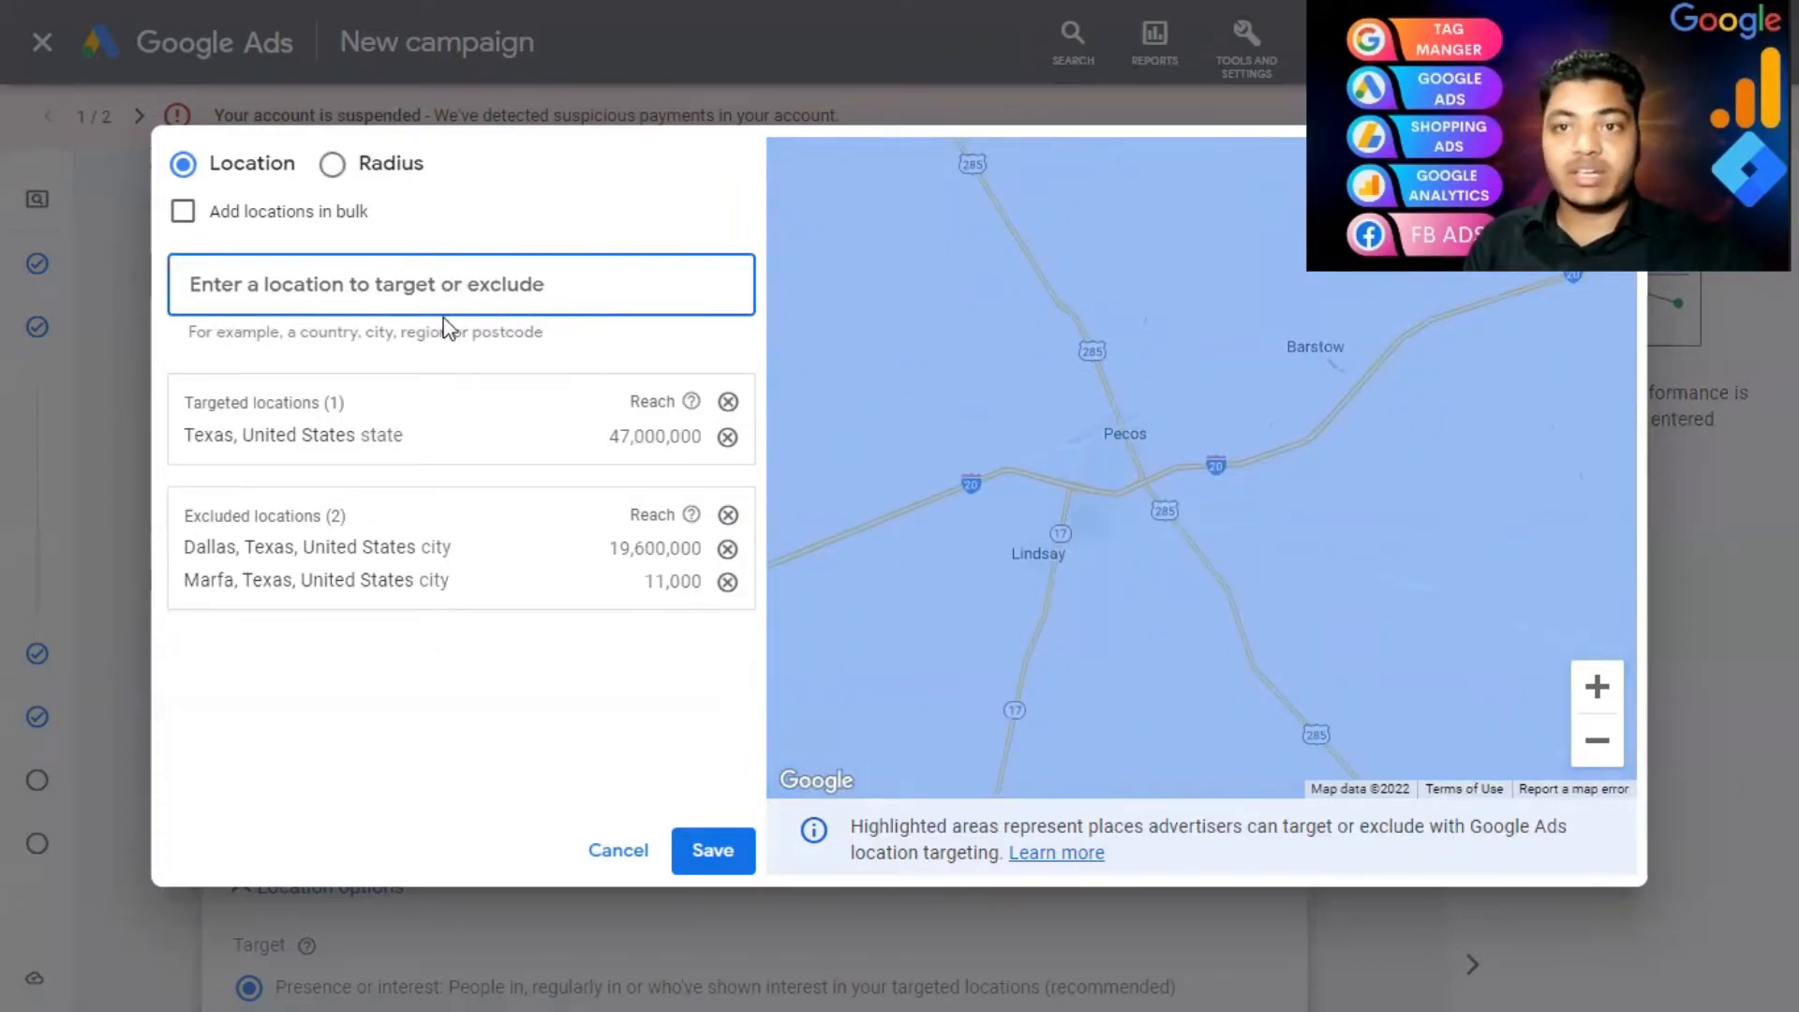
text(pecos)
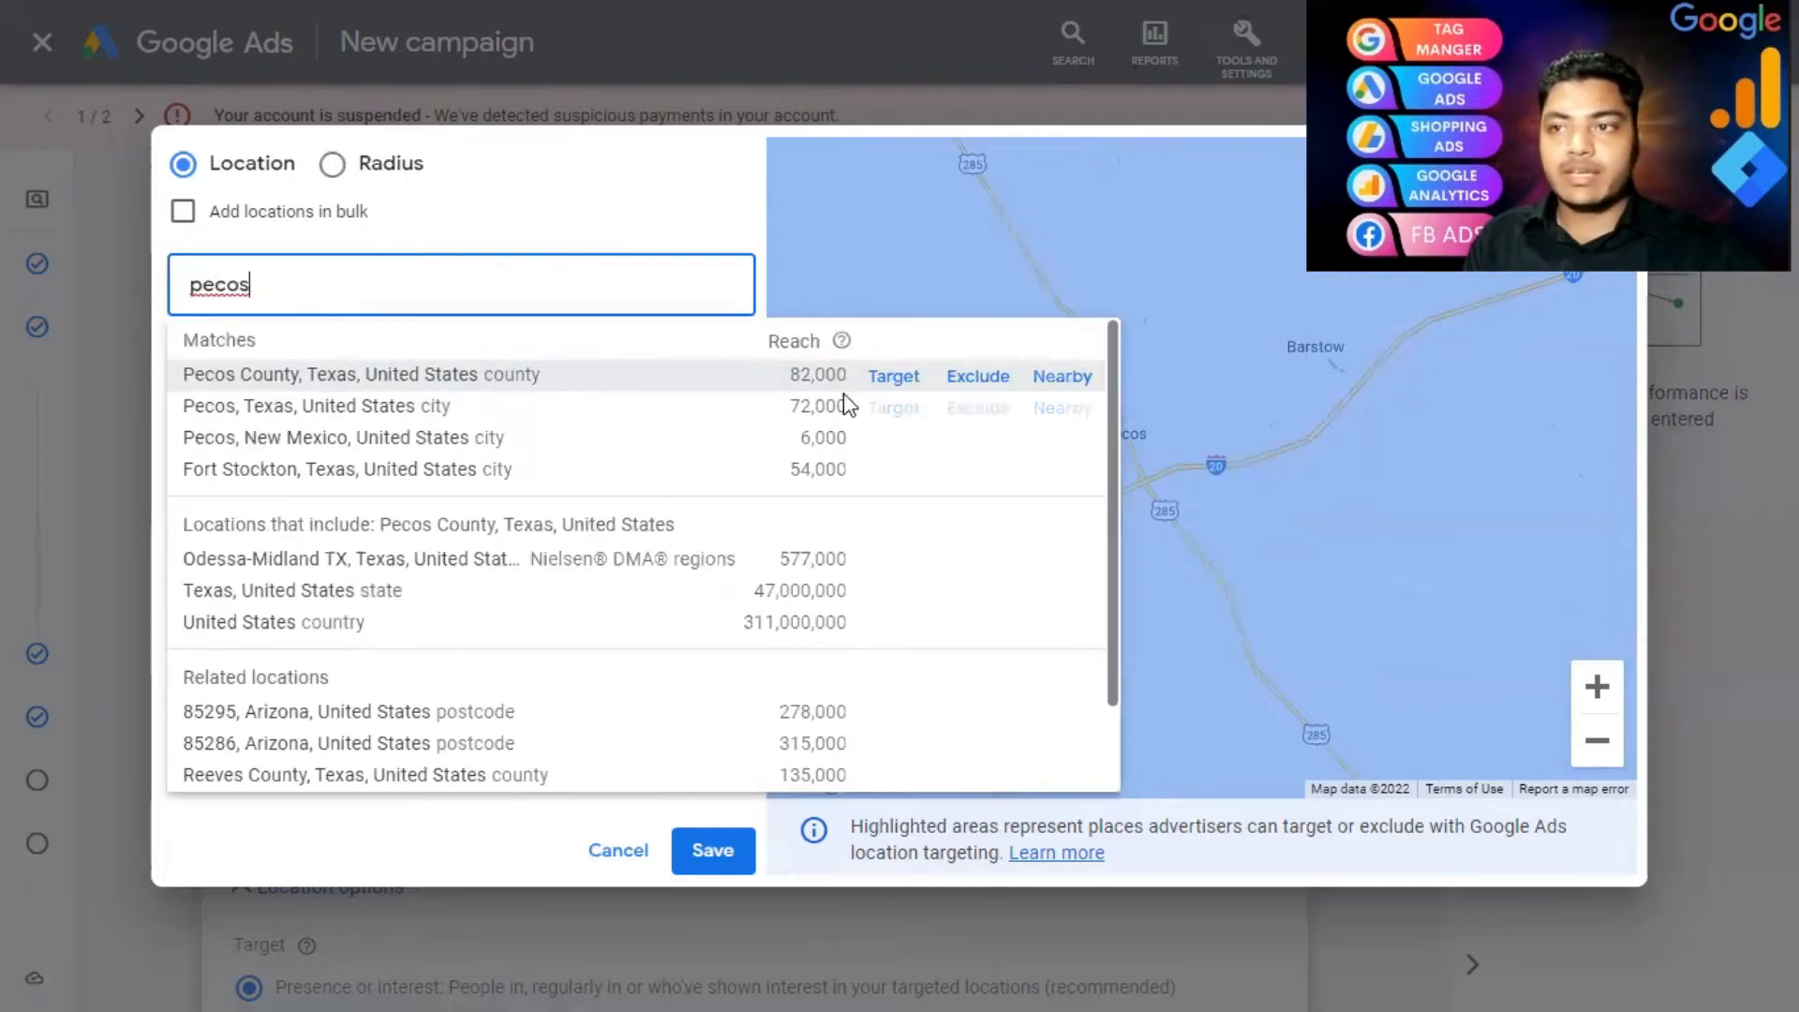
click(996, 384)
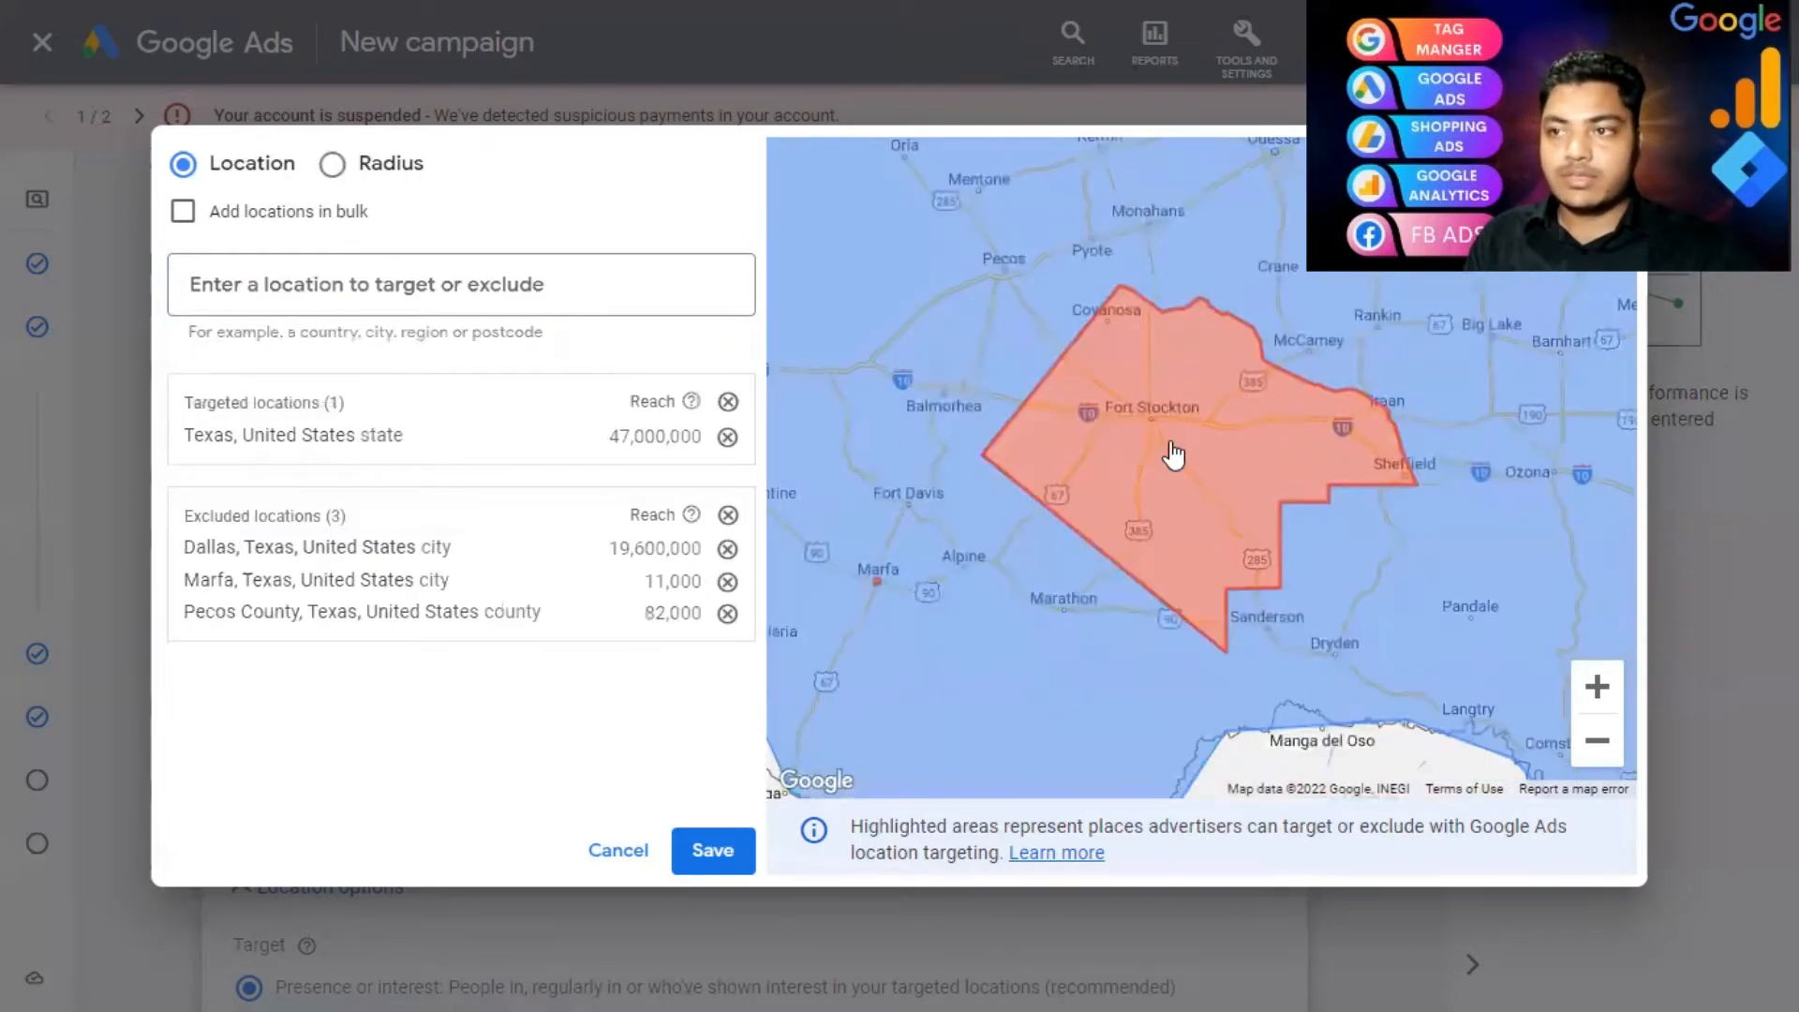
scroll(1174, 456, down, 2)
scroll(1170, 448, up, 2)
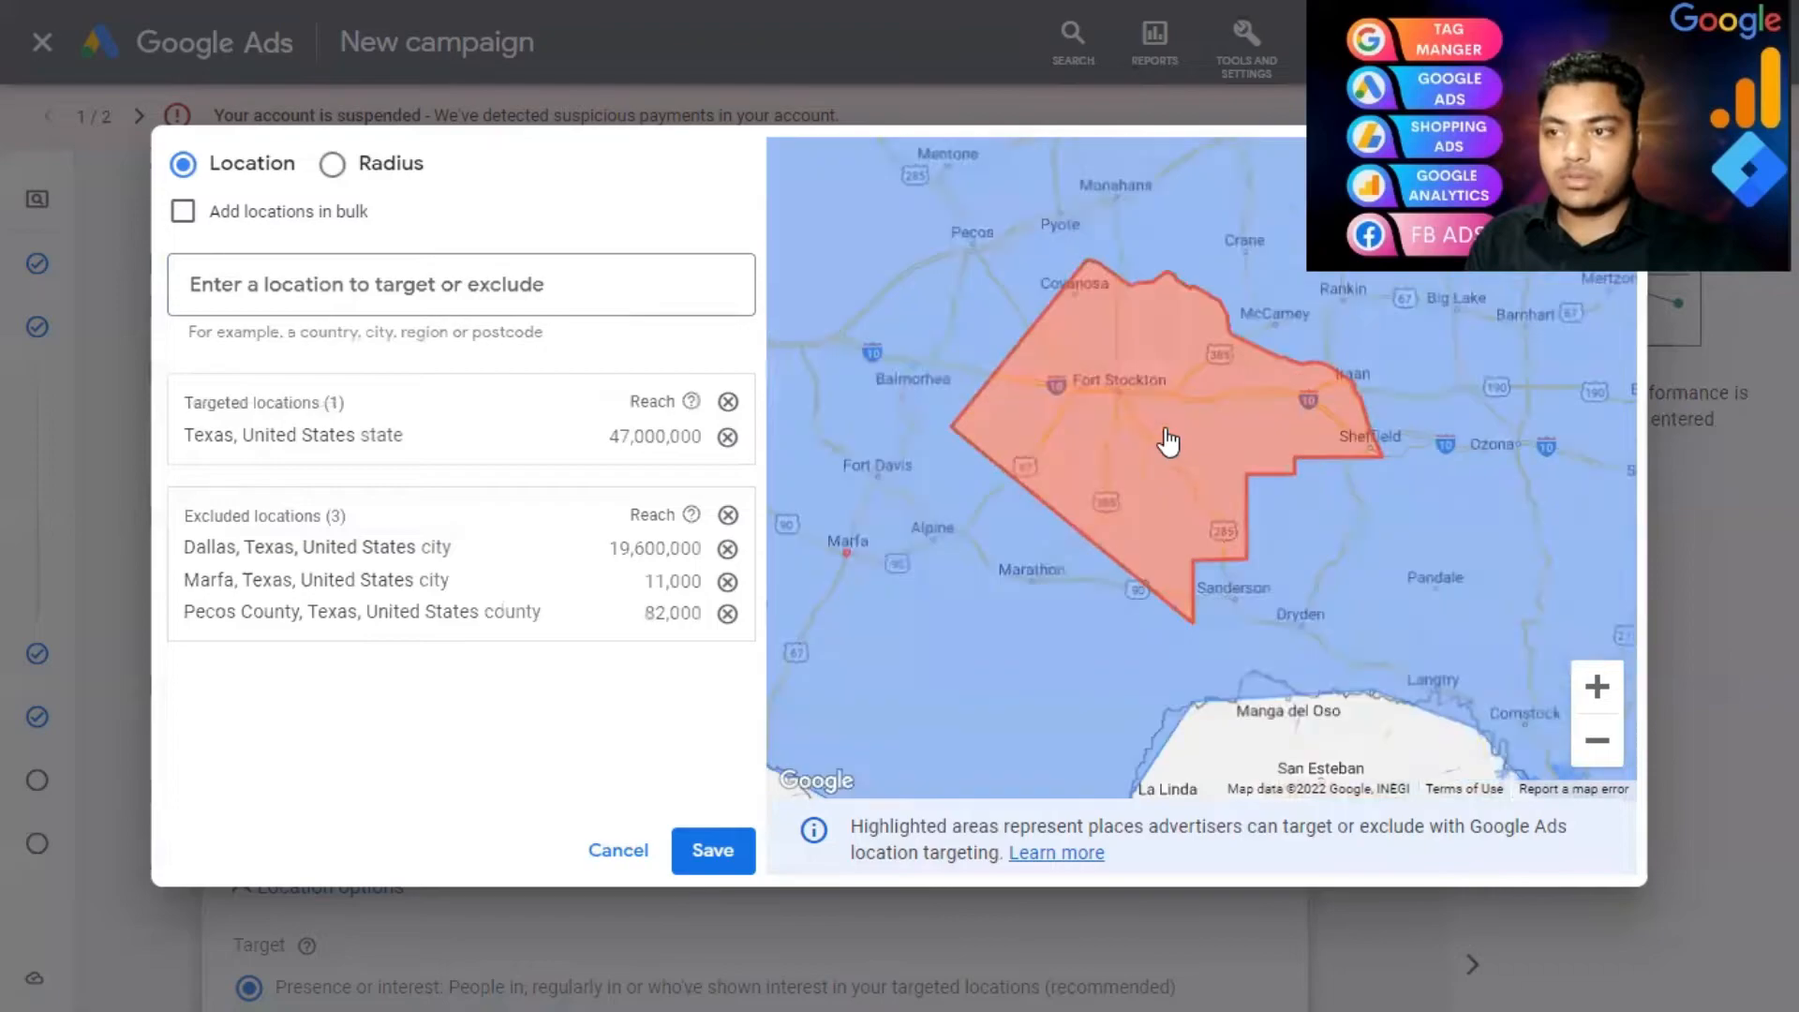
- Add the state of Colorado, United States, as a second targeted location
scroll(1096, 438, up, 2)
scroll(1143, 614, down, 5)
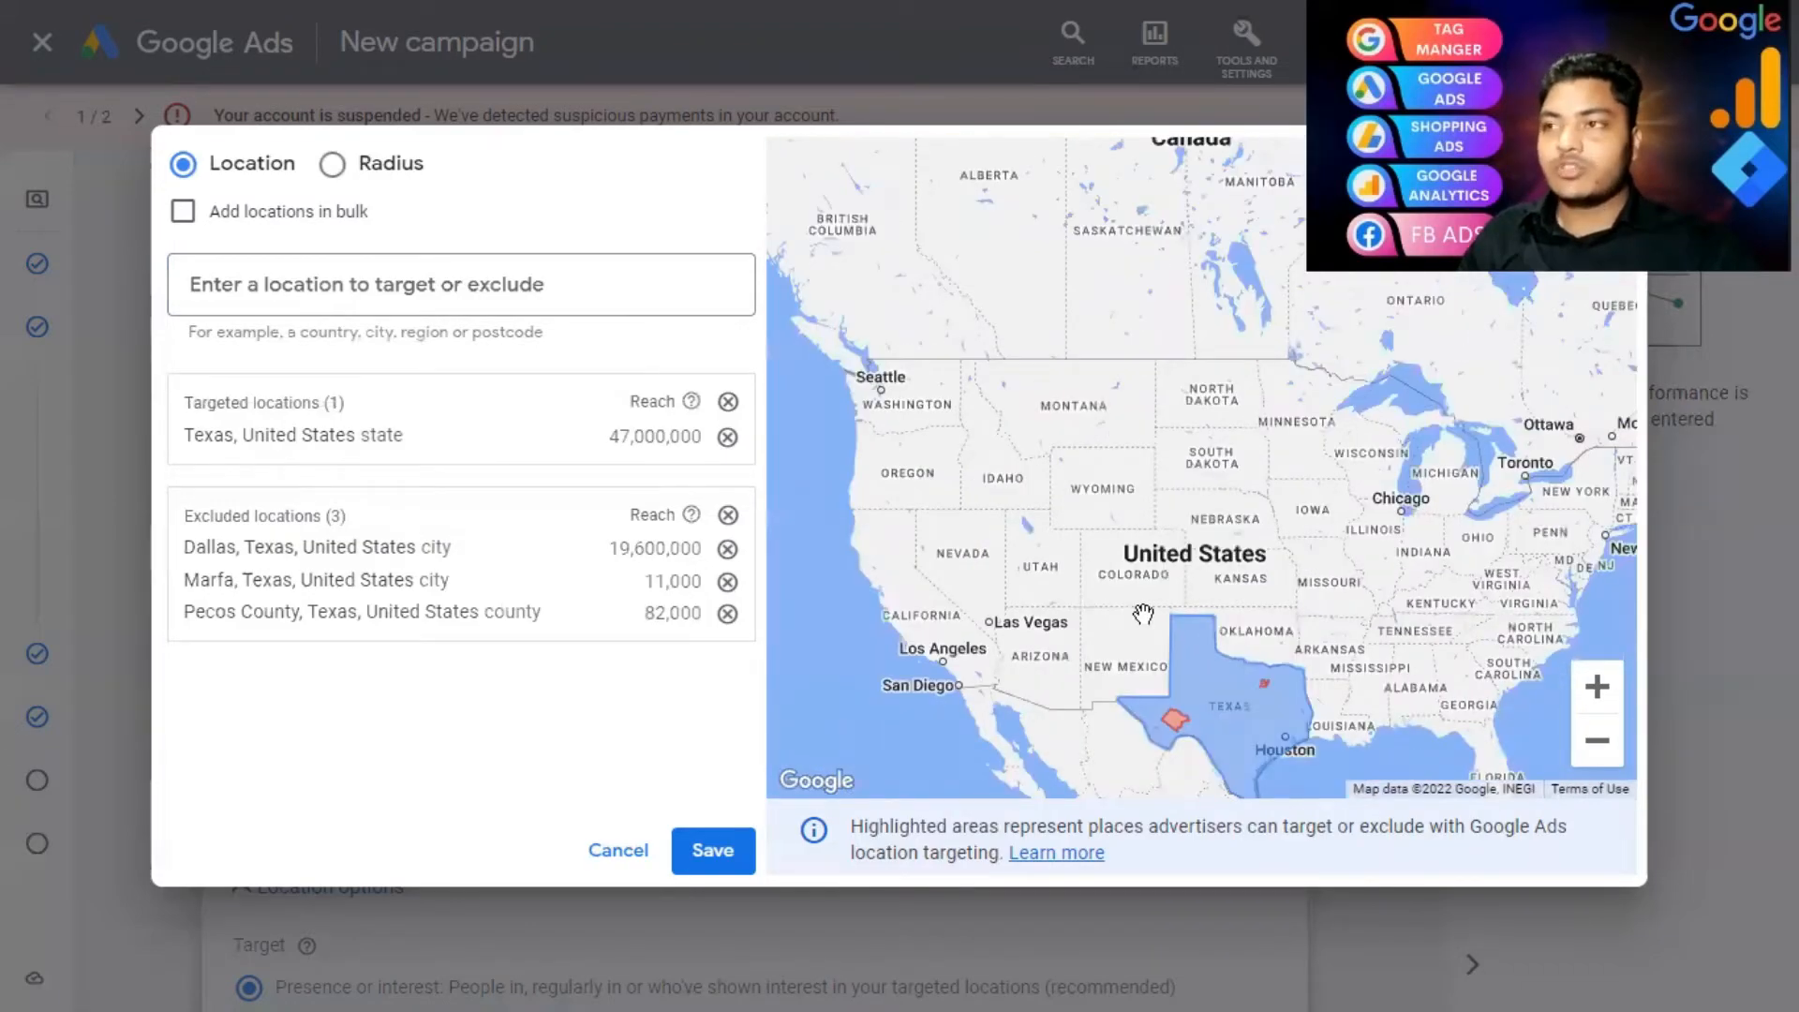
scroll(1143, 592, up, 3)
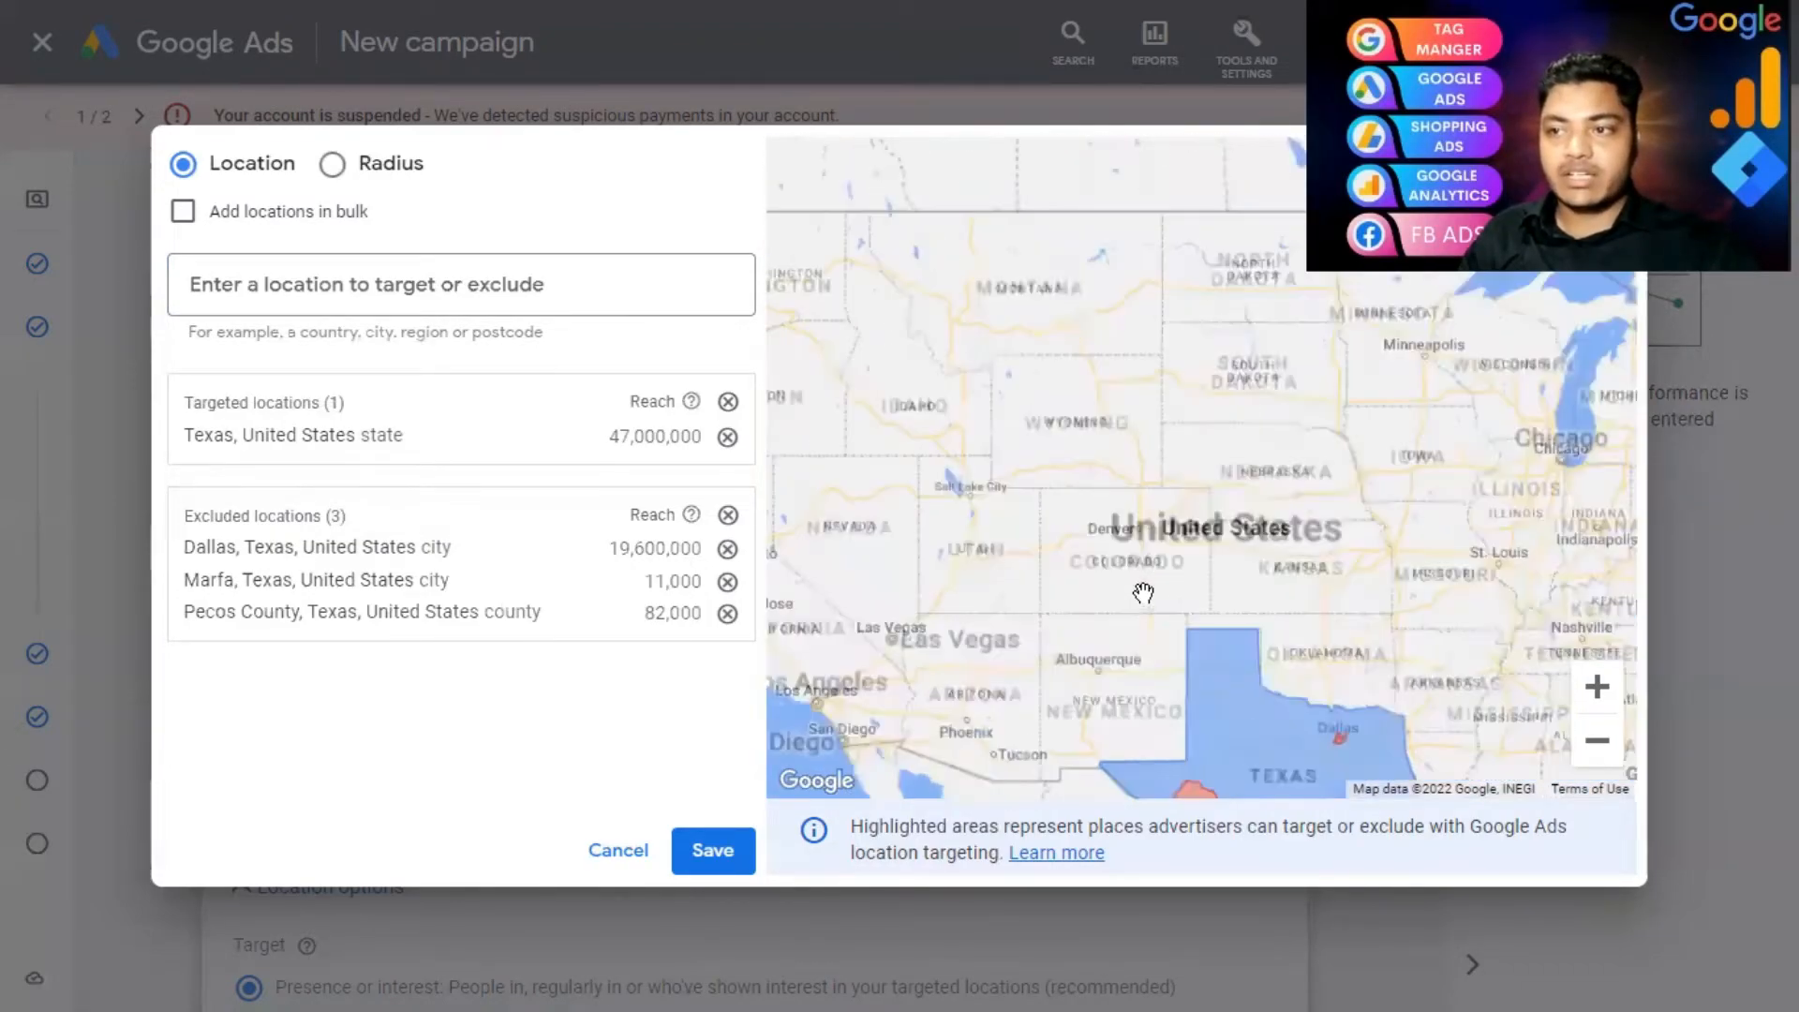
click(351, 290)
text(color)
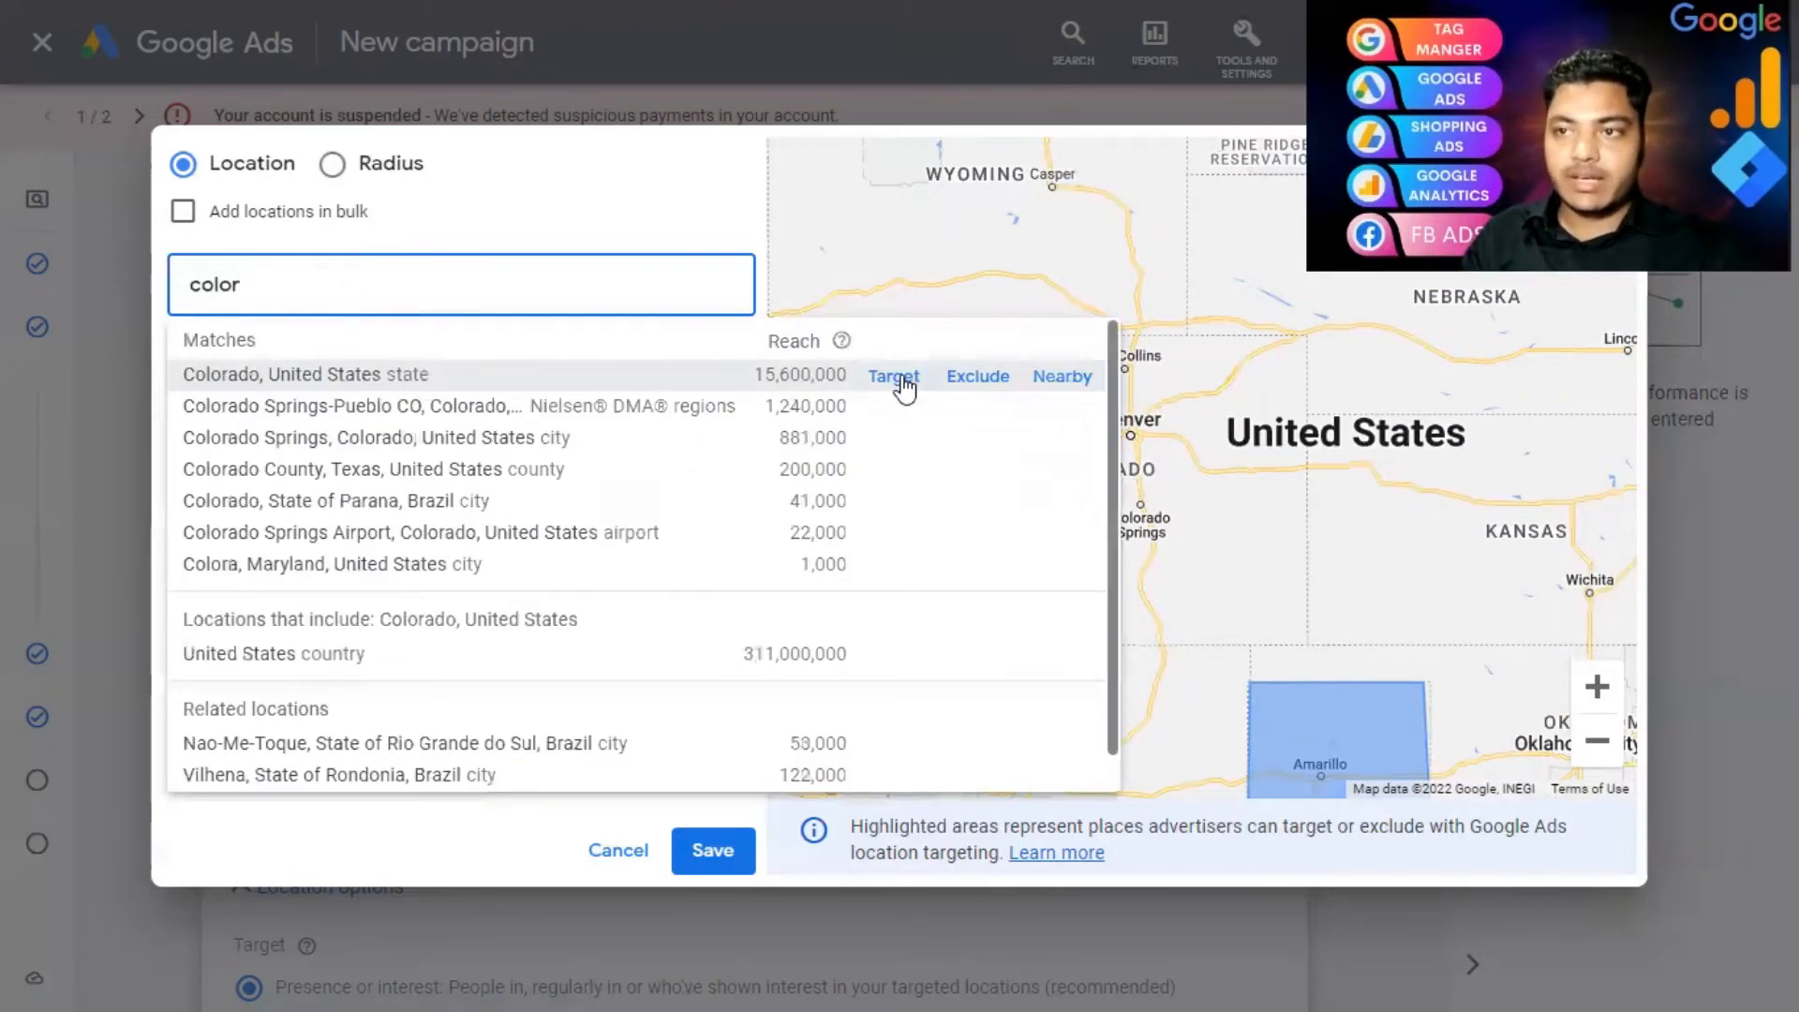
click(898, 376)
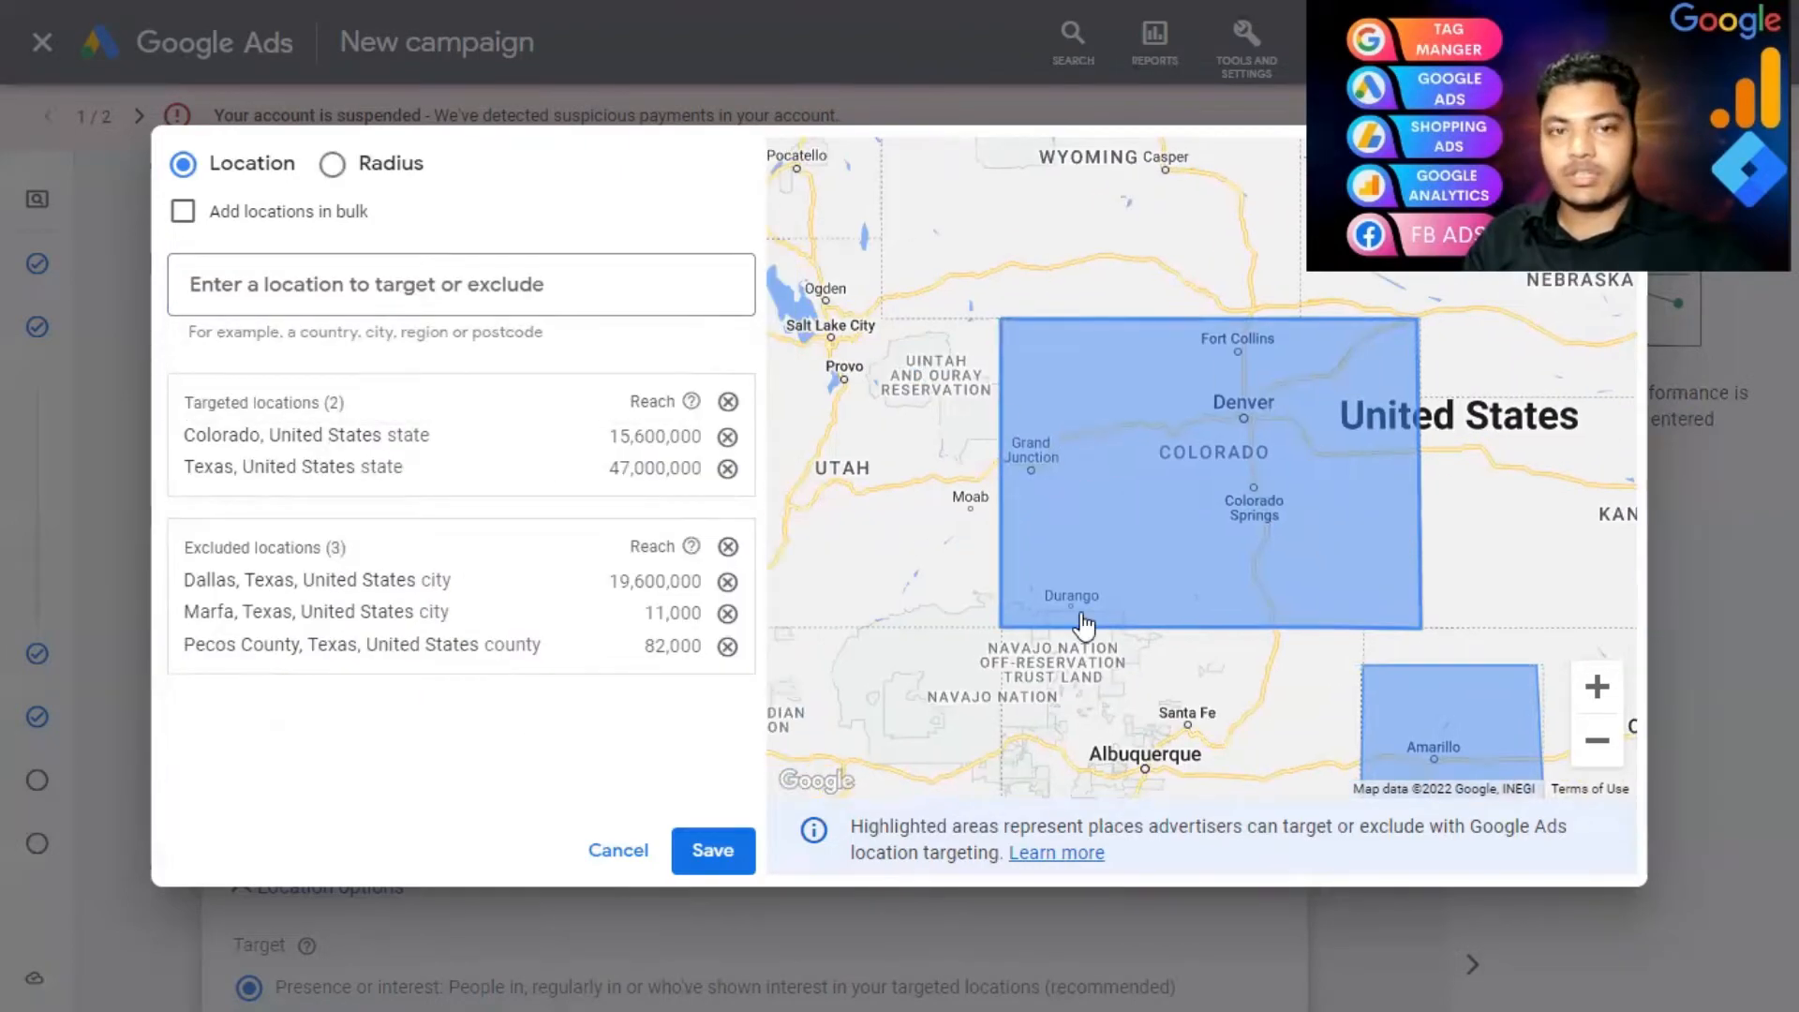
scroll(1084, 623, up, 2)
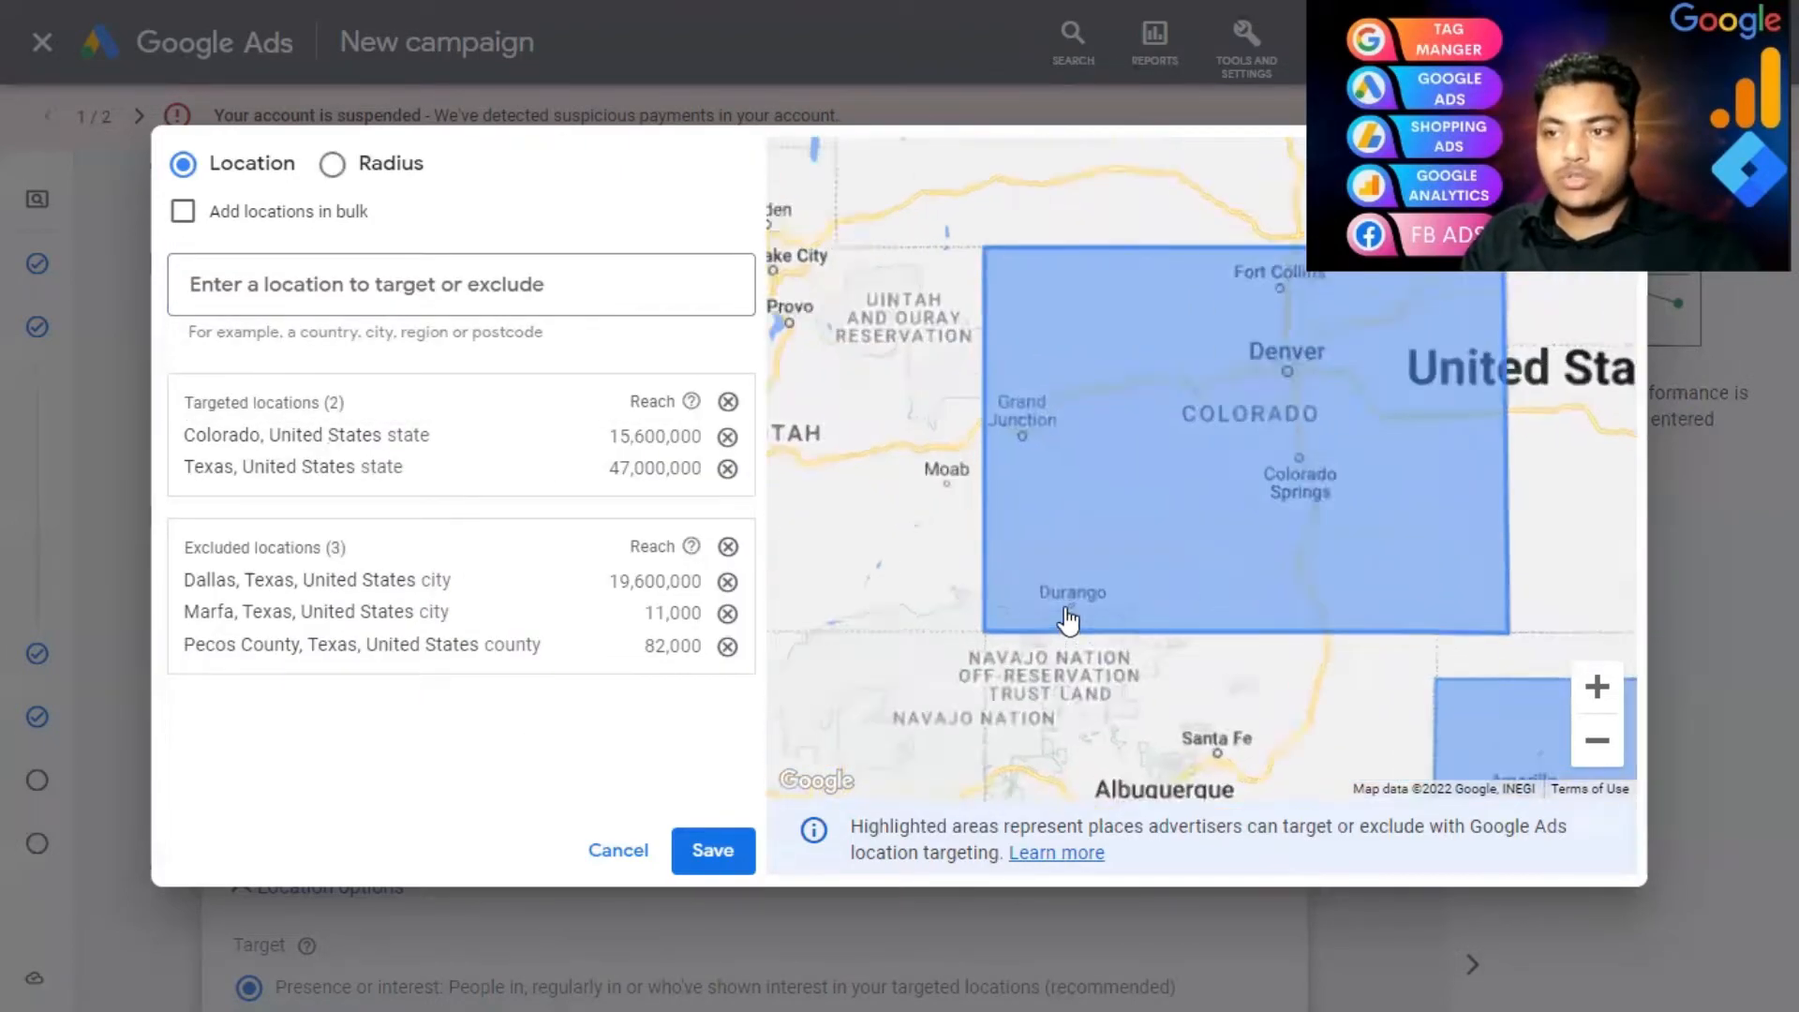
click(412, 282)
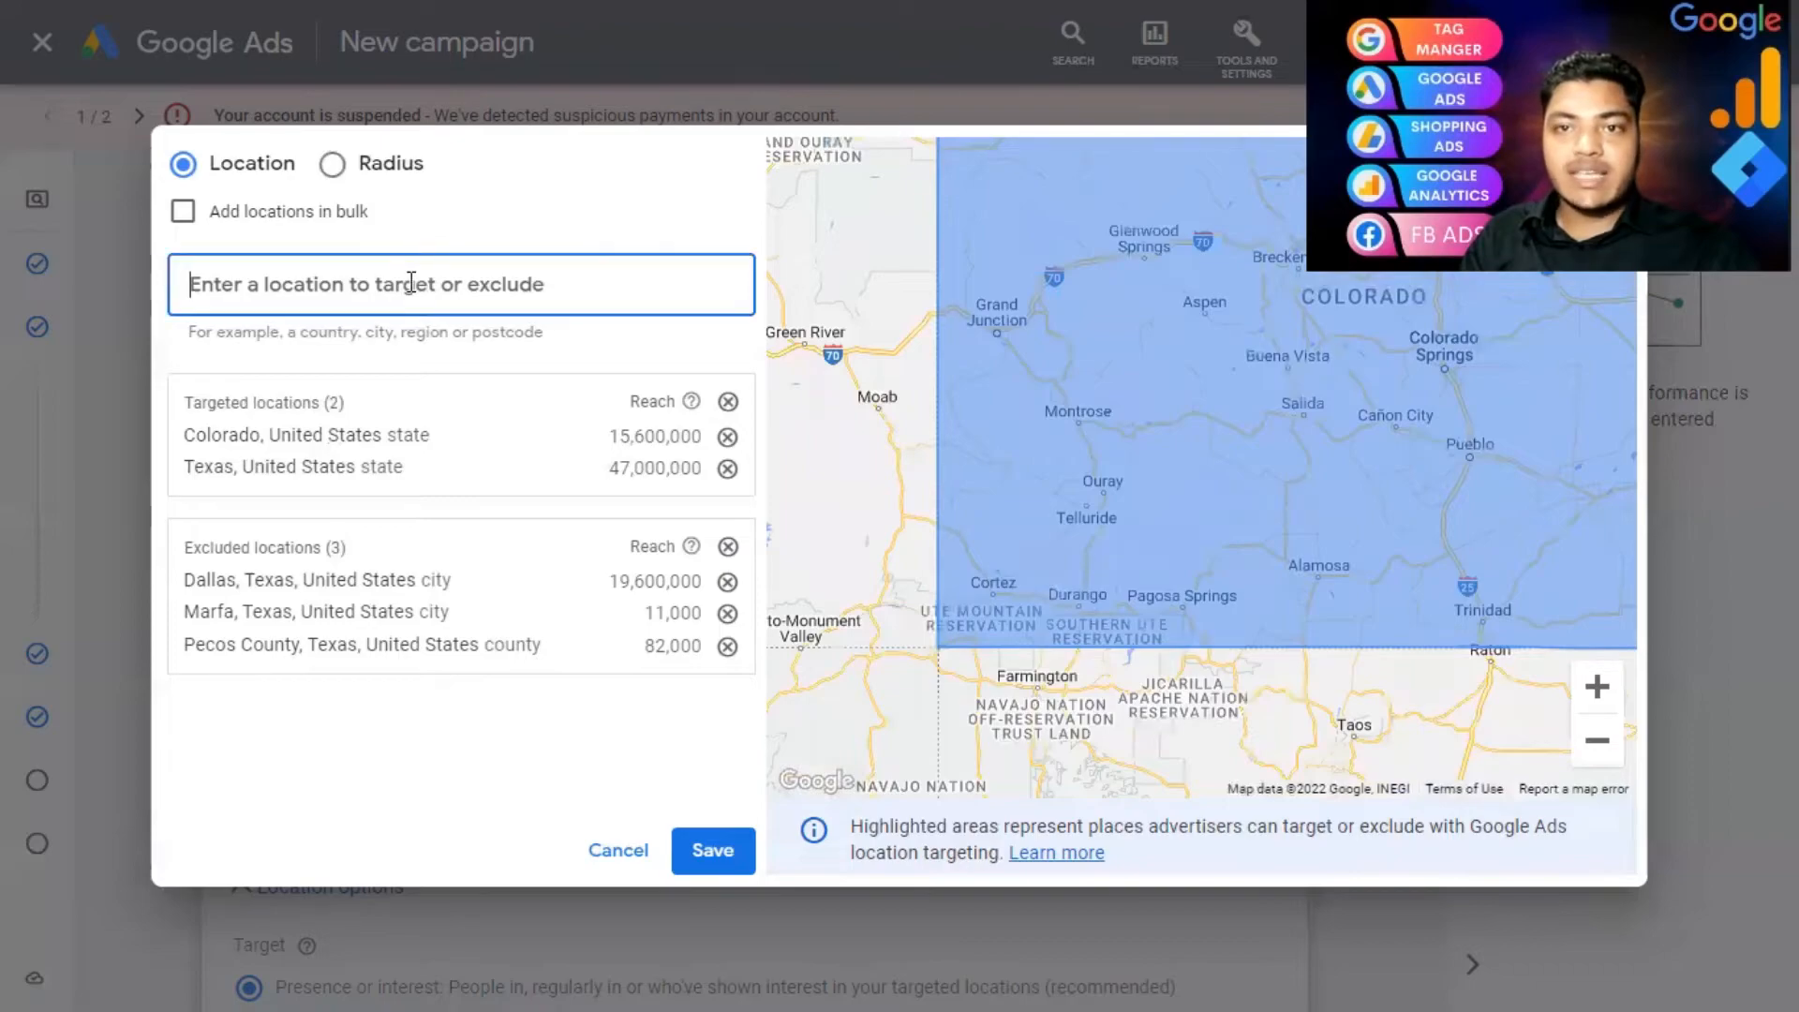
text(durango)
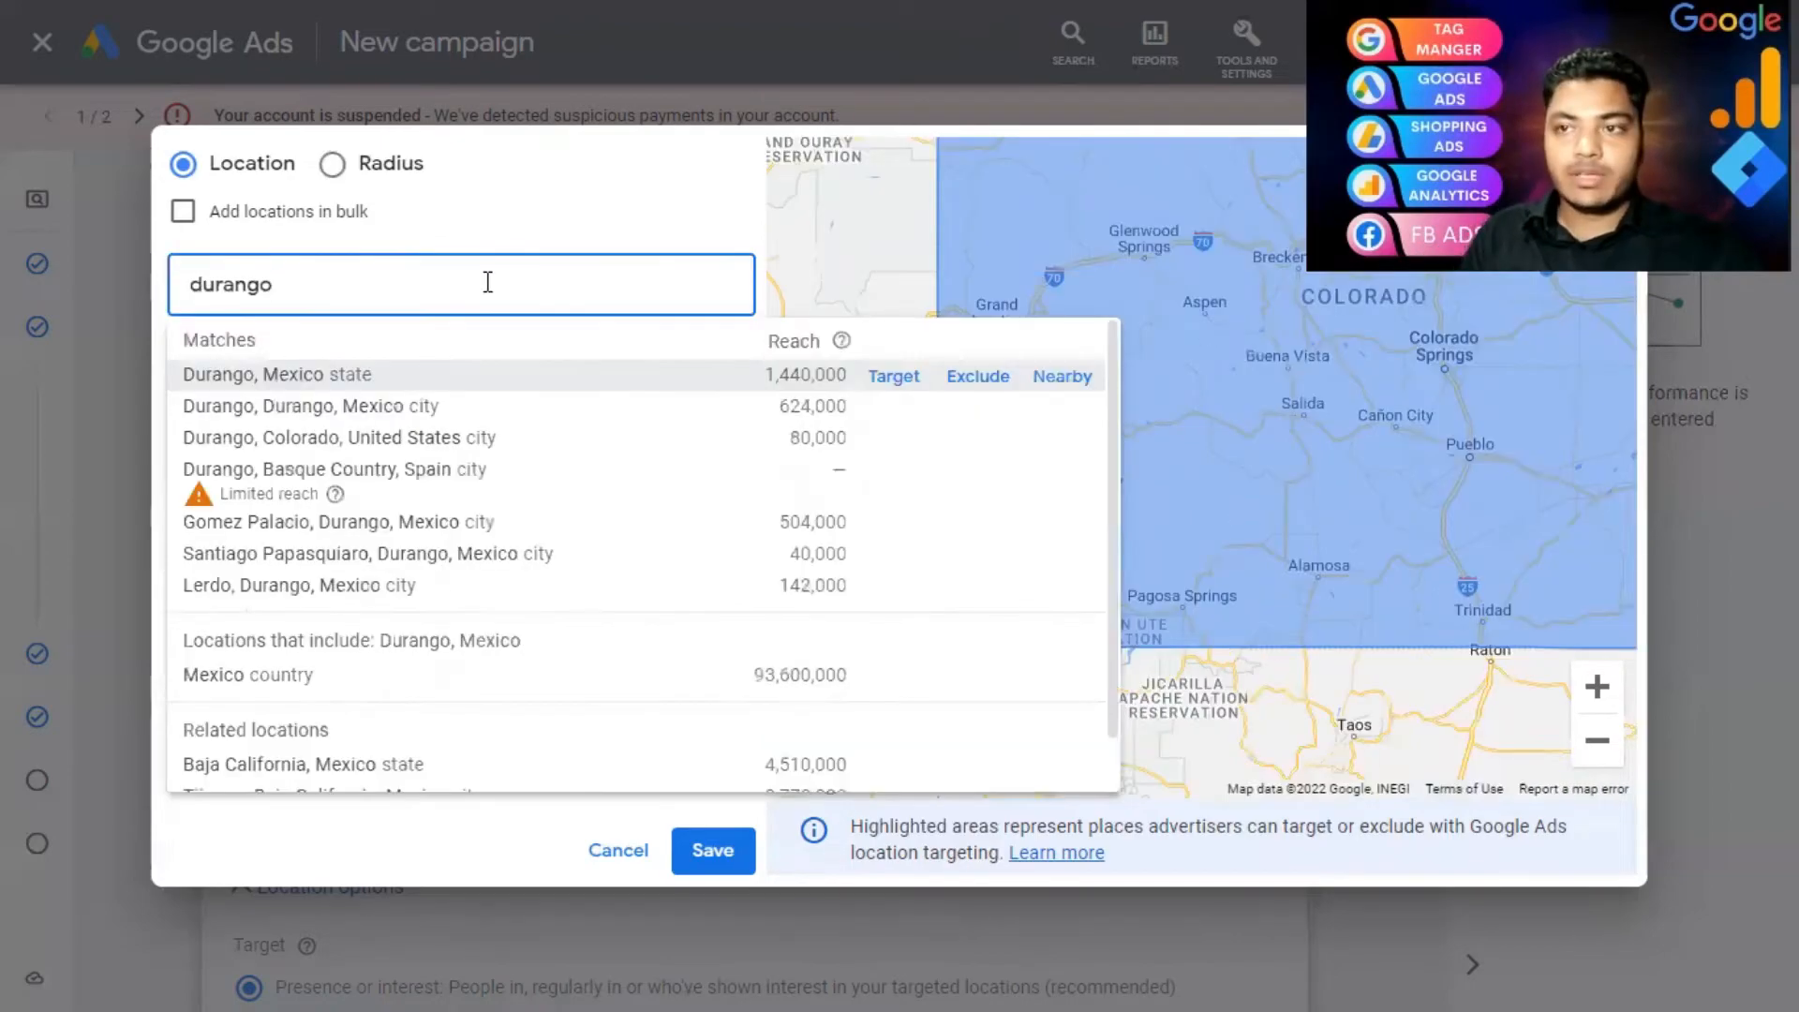
click(979, 376)
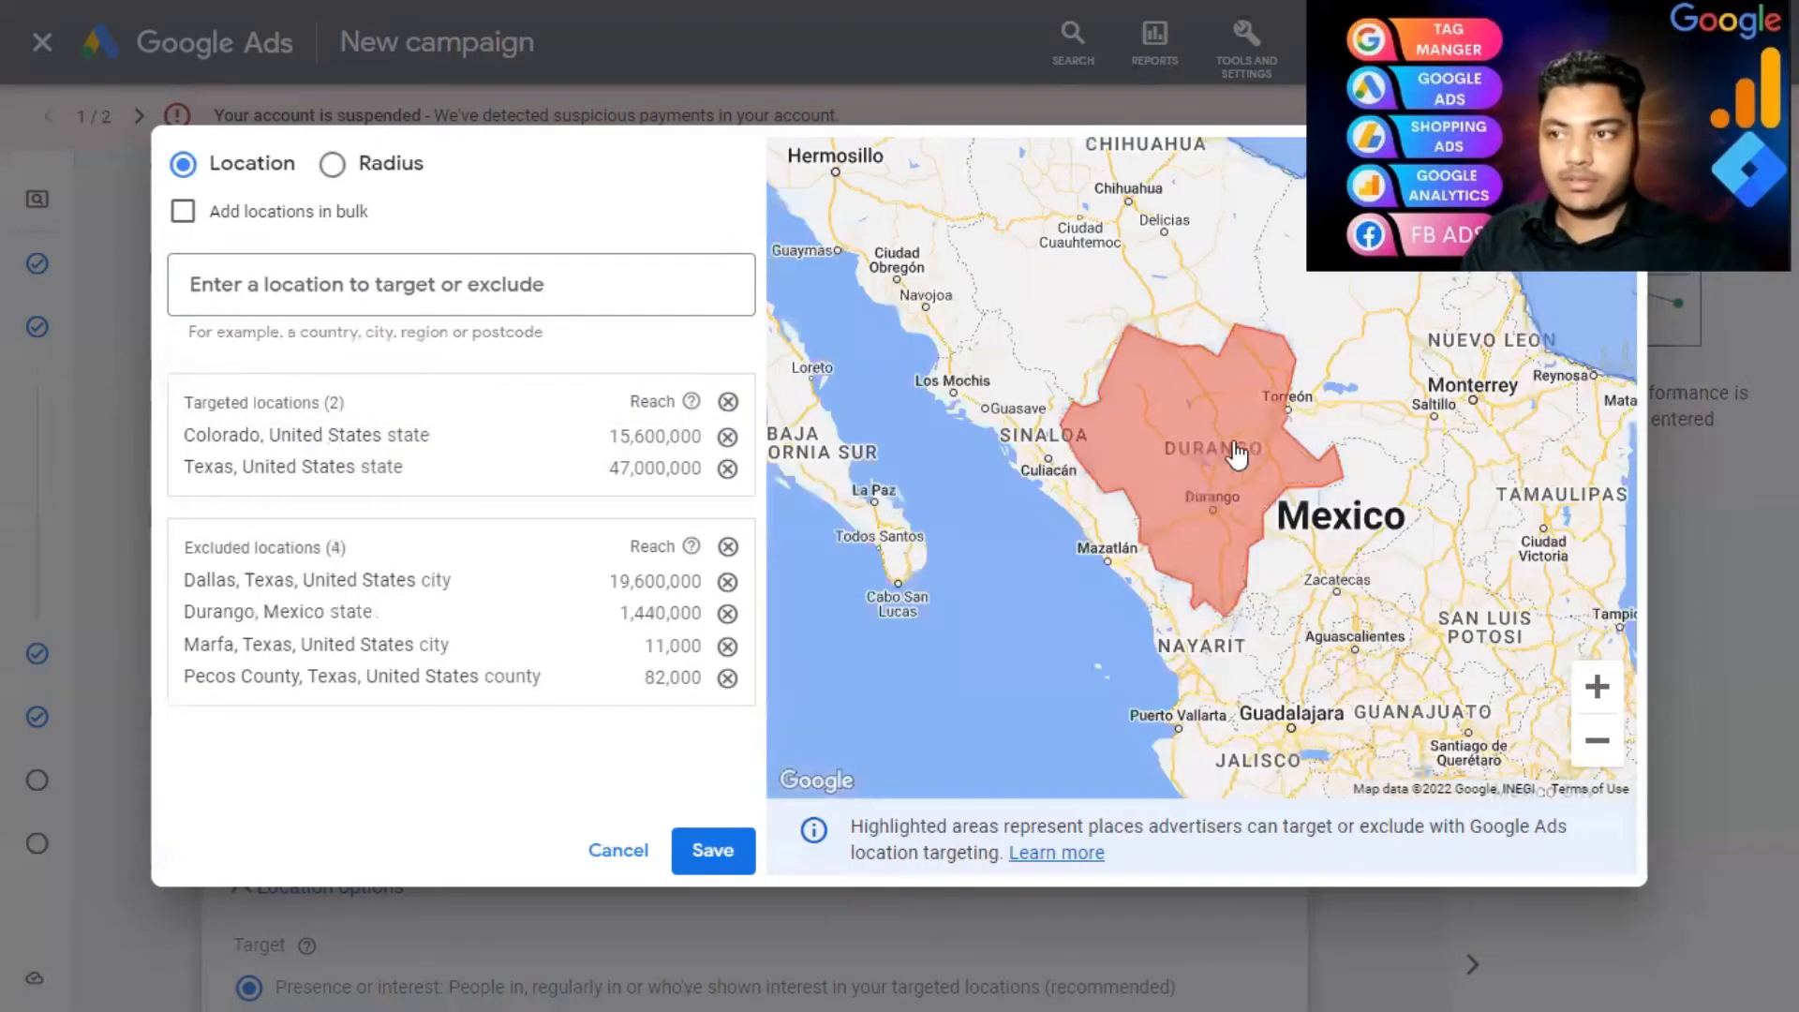
scroll(1242, 461, down, 5)
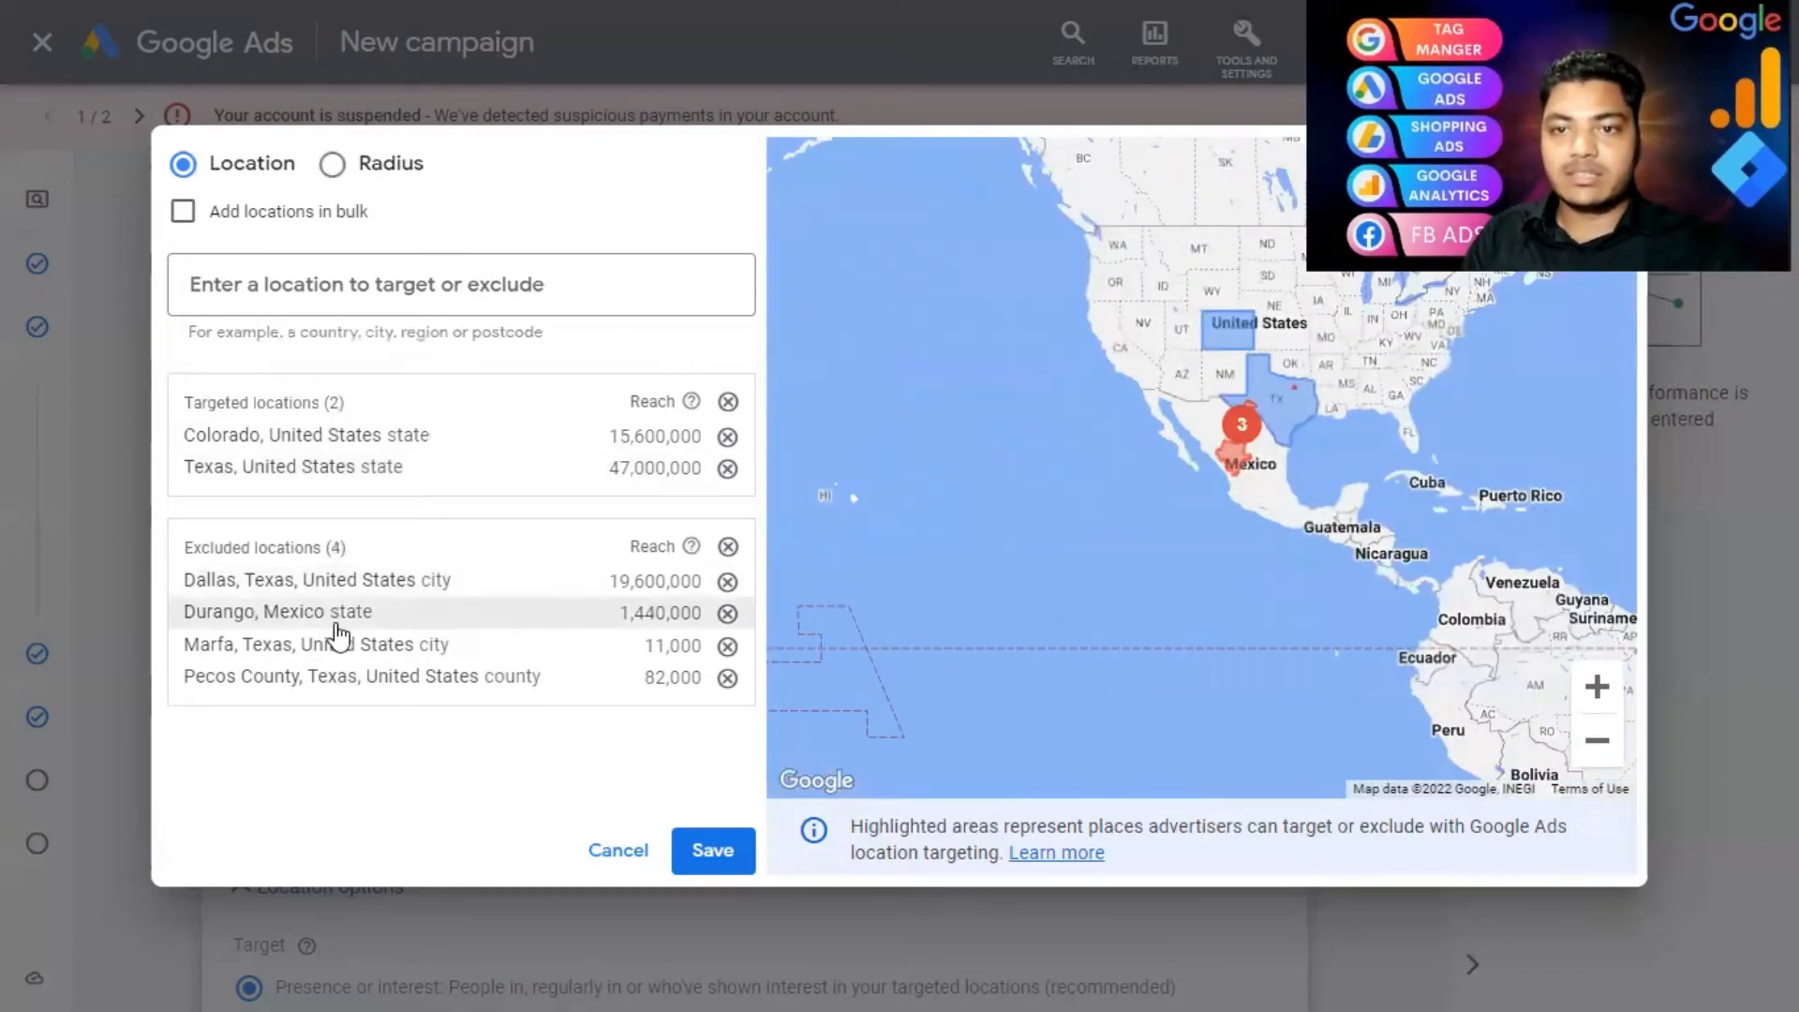
click(727, 613)
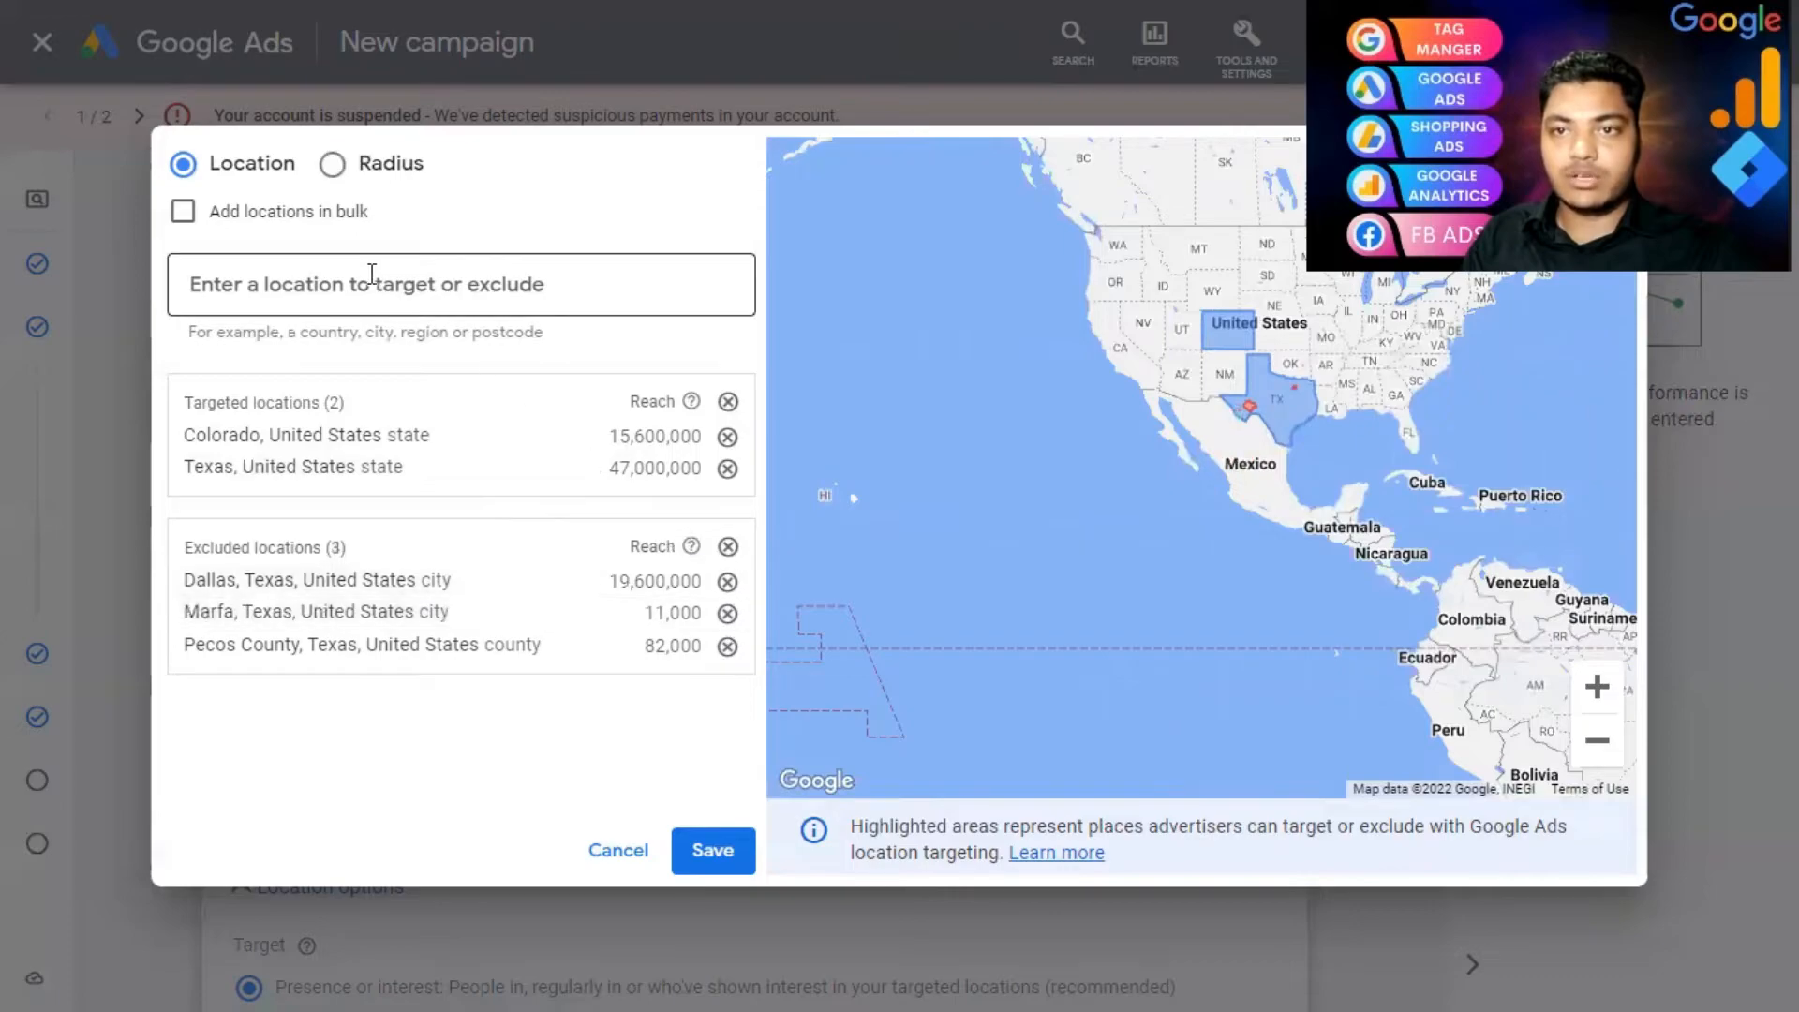
- Exclude the city of Durango, Colorado, United States, from the targeting
click(372, 276)
text(durango)
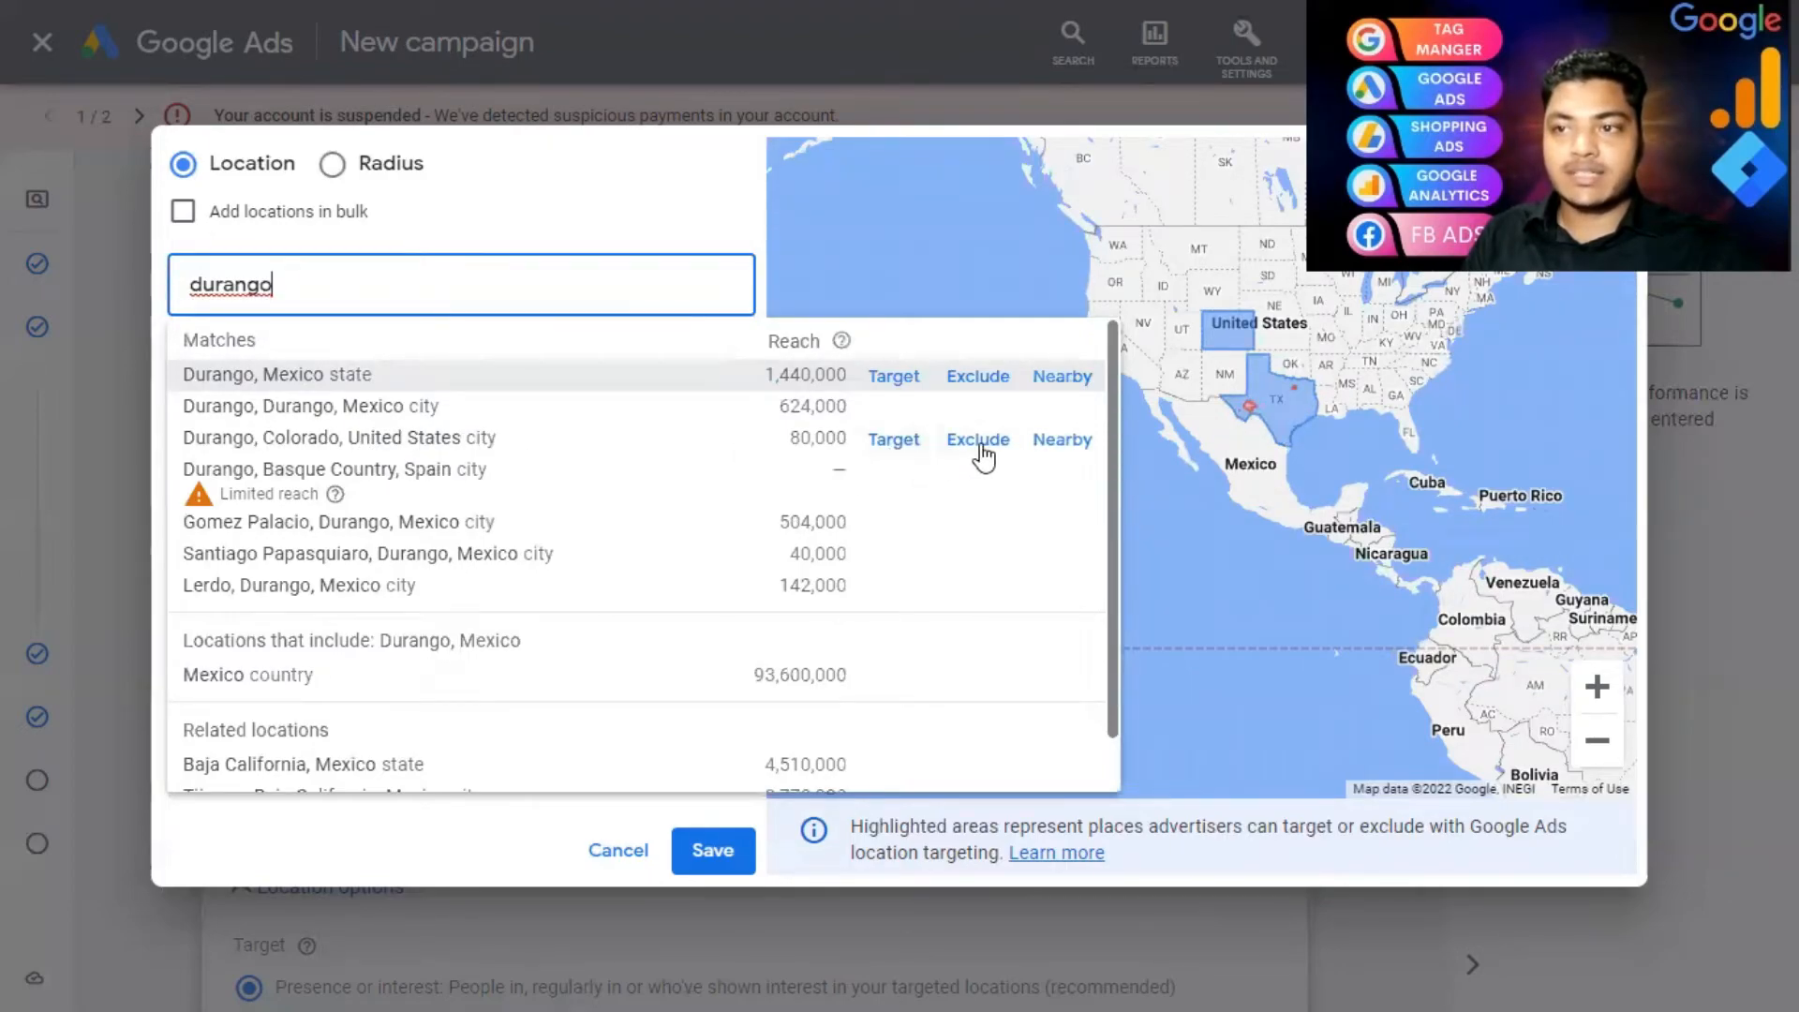
click(978, 441)
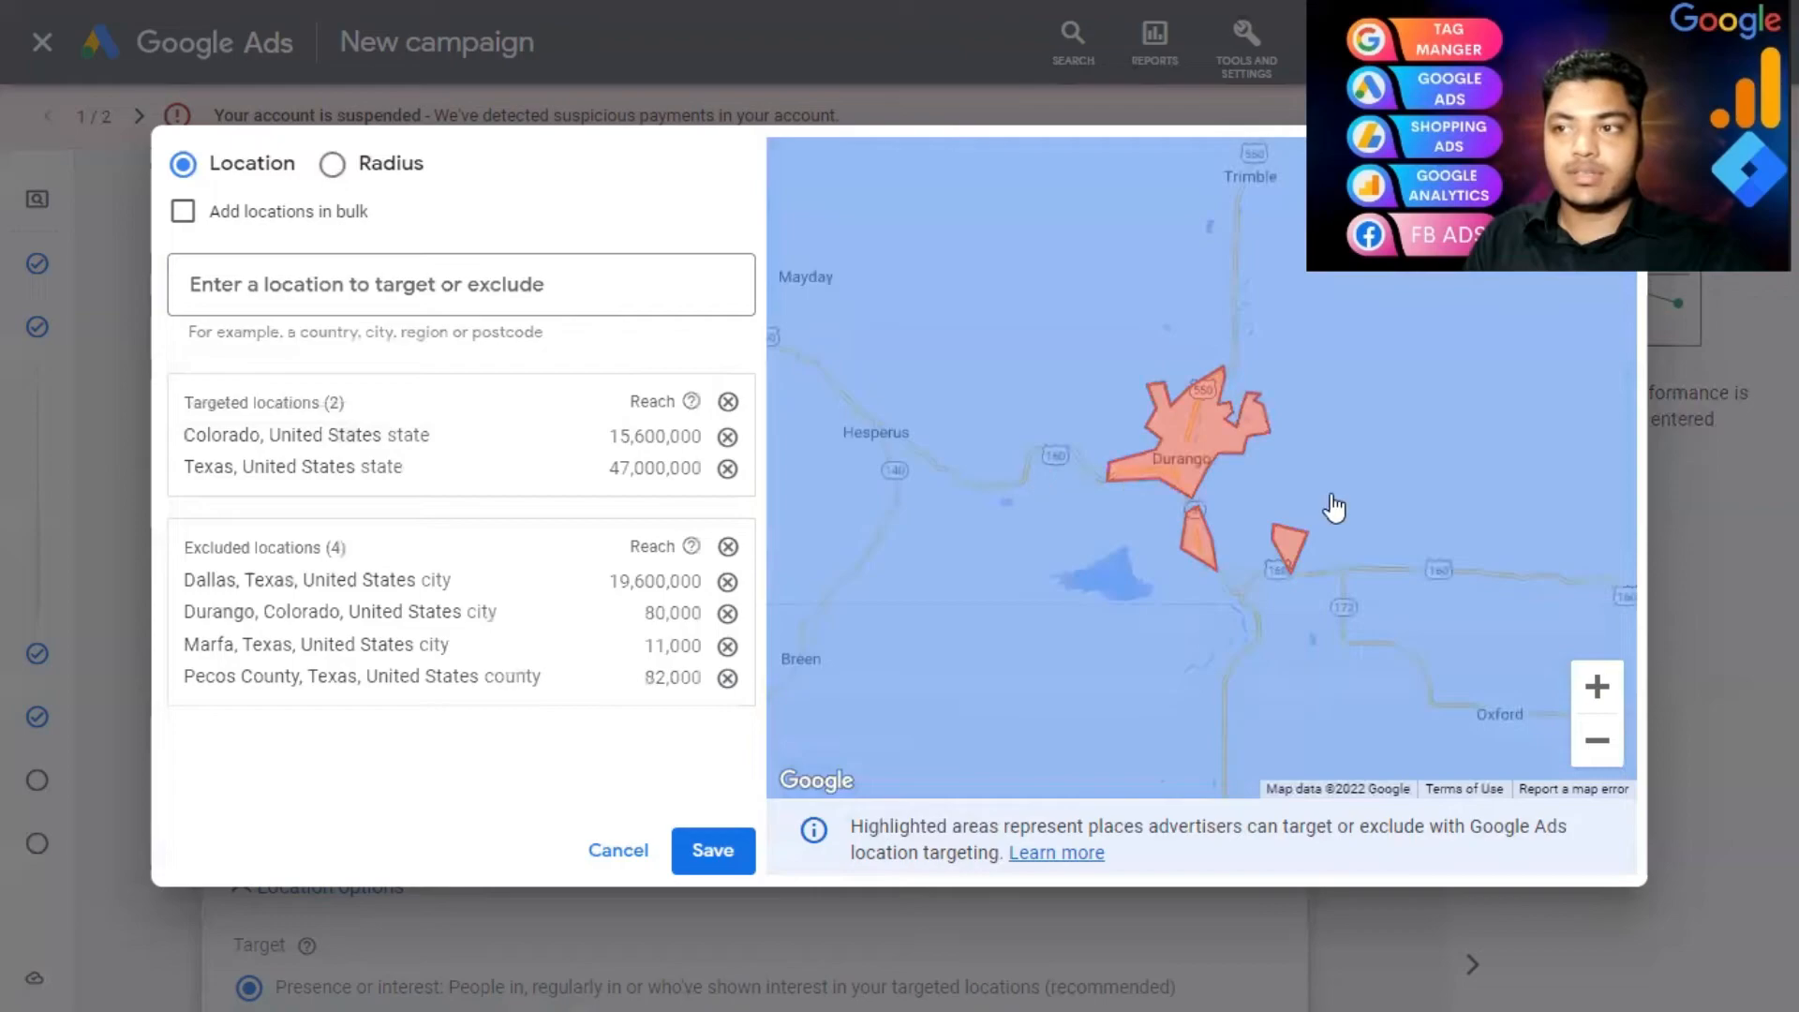
scroll(1289, 510, down, 5)
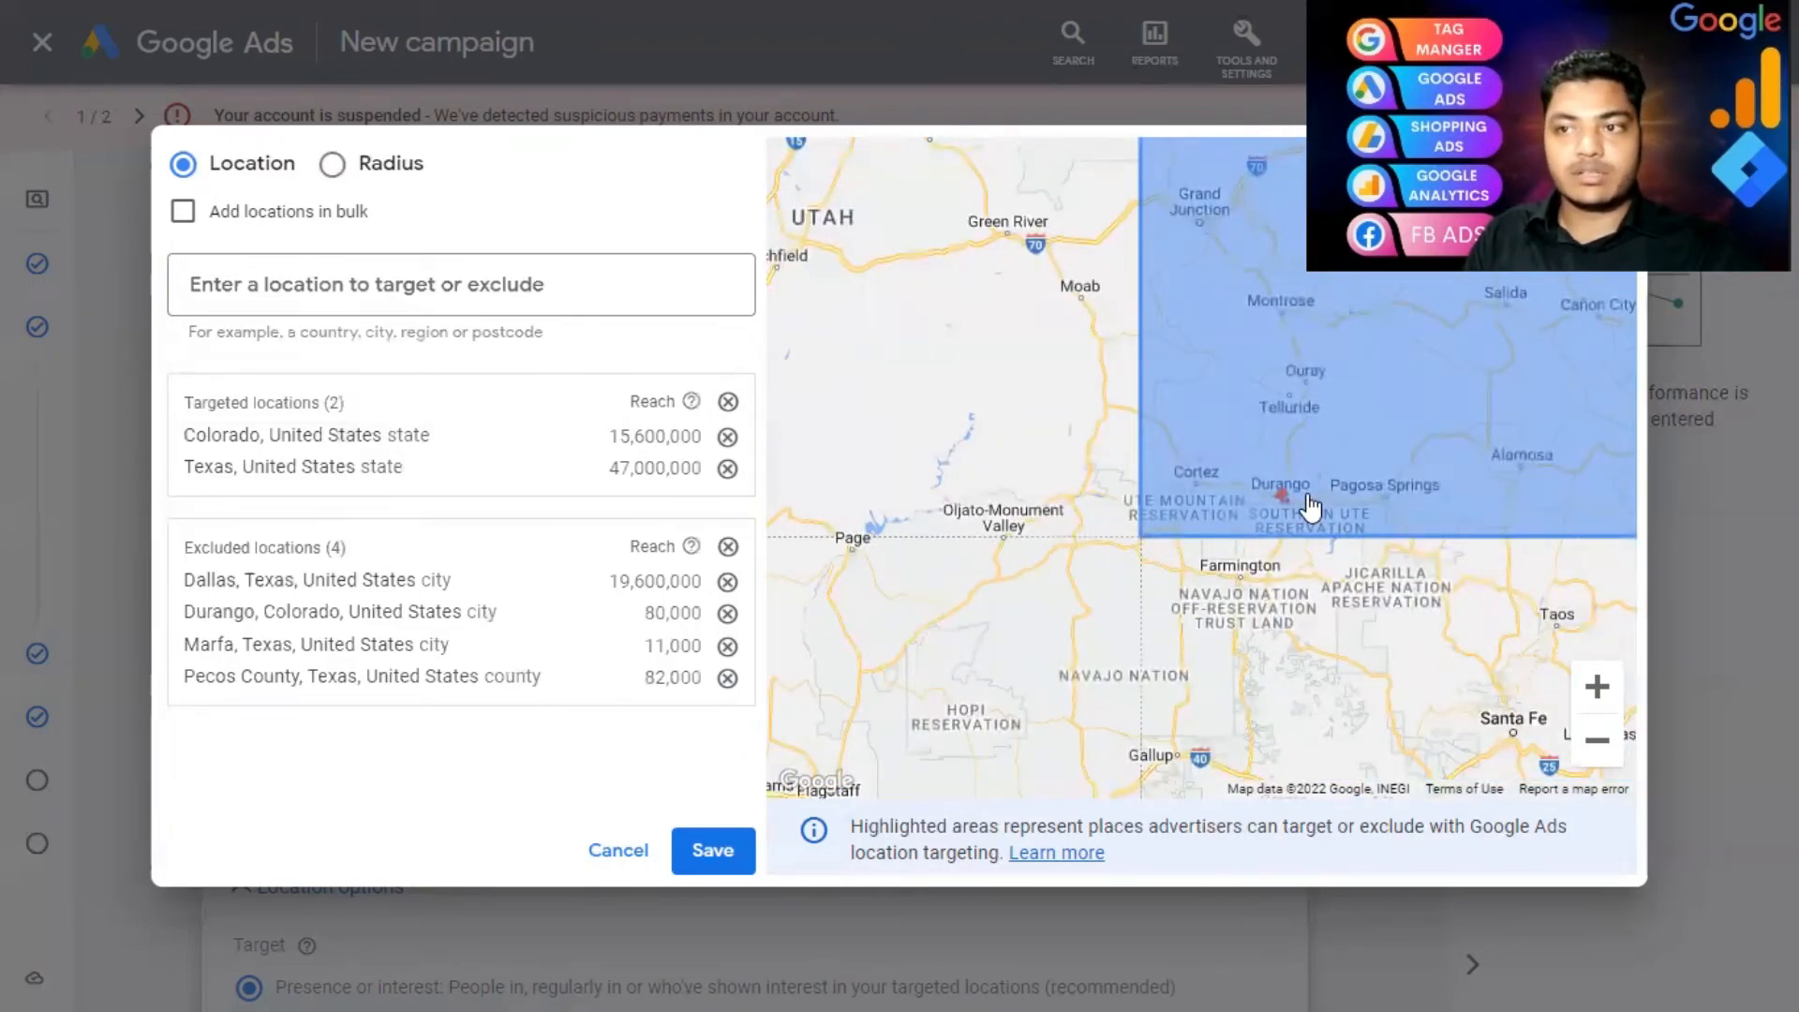
scroll(1309, 506, down, 2)
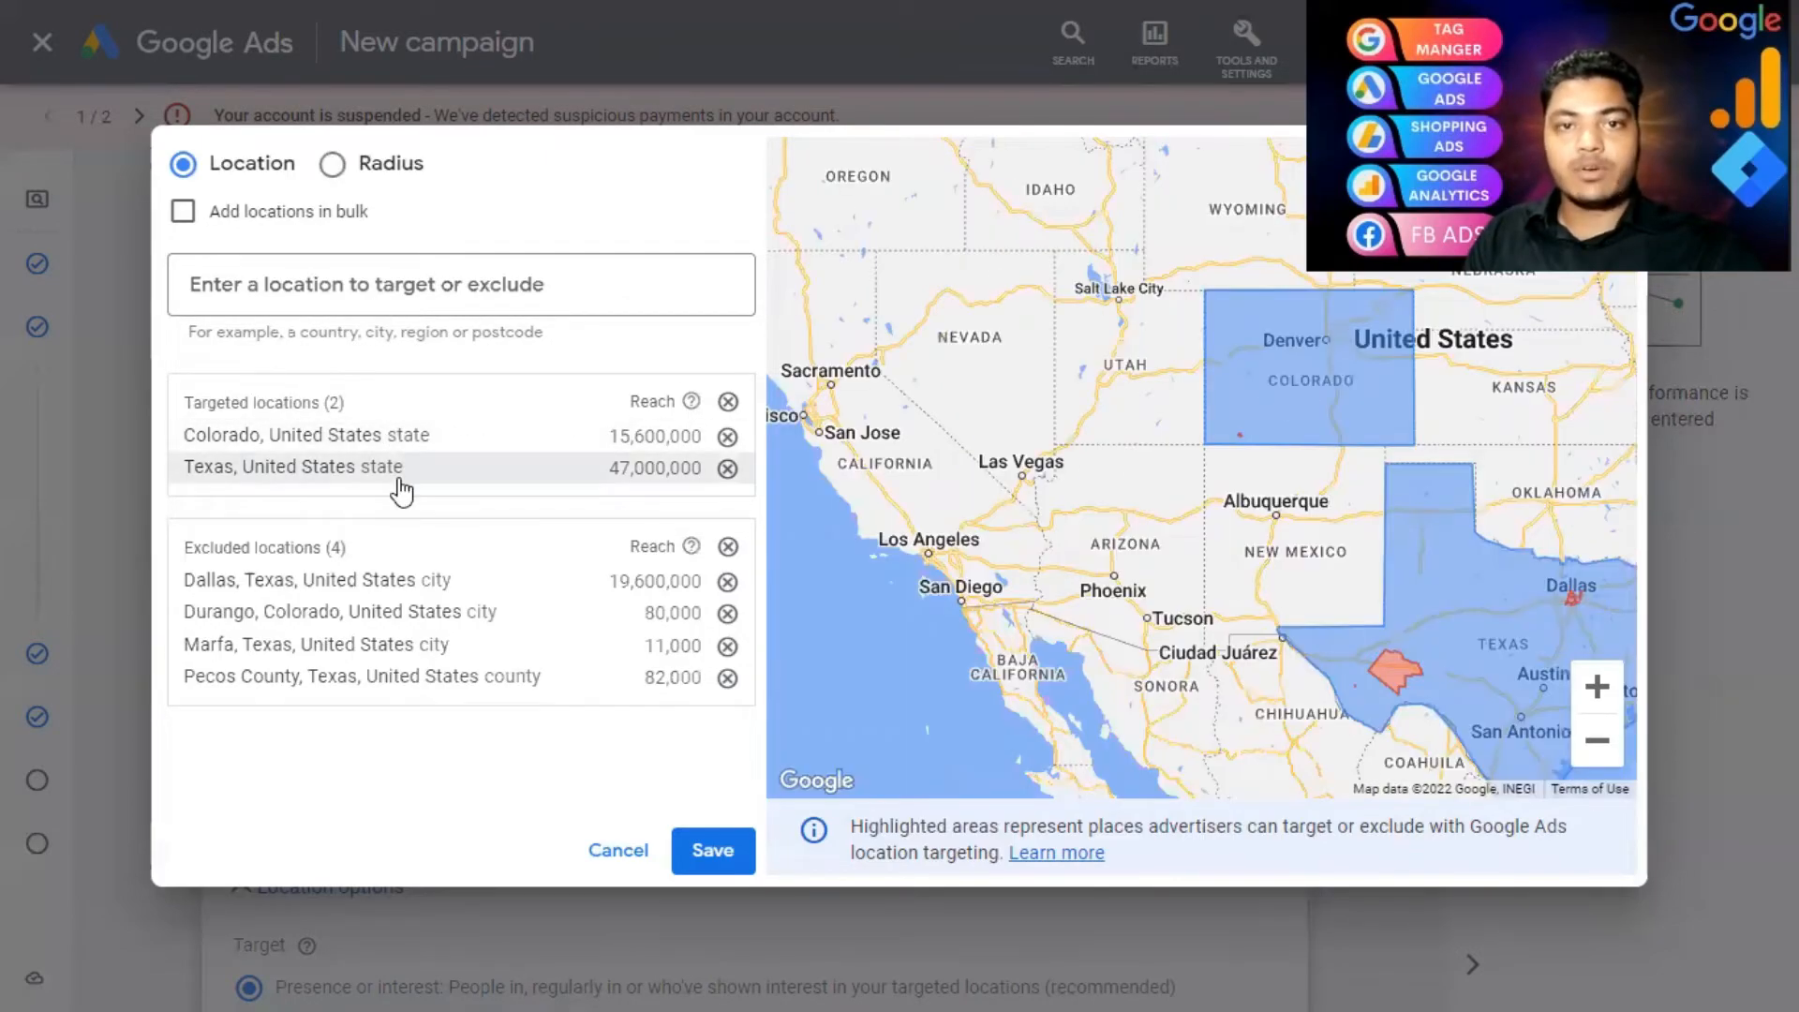
- Clear all targeted and excluded locations and enable adding locations in bulk
click(728, 406)
click(728, 518)
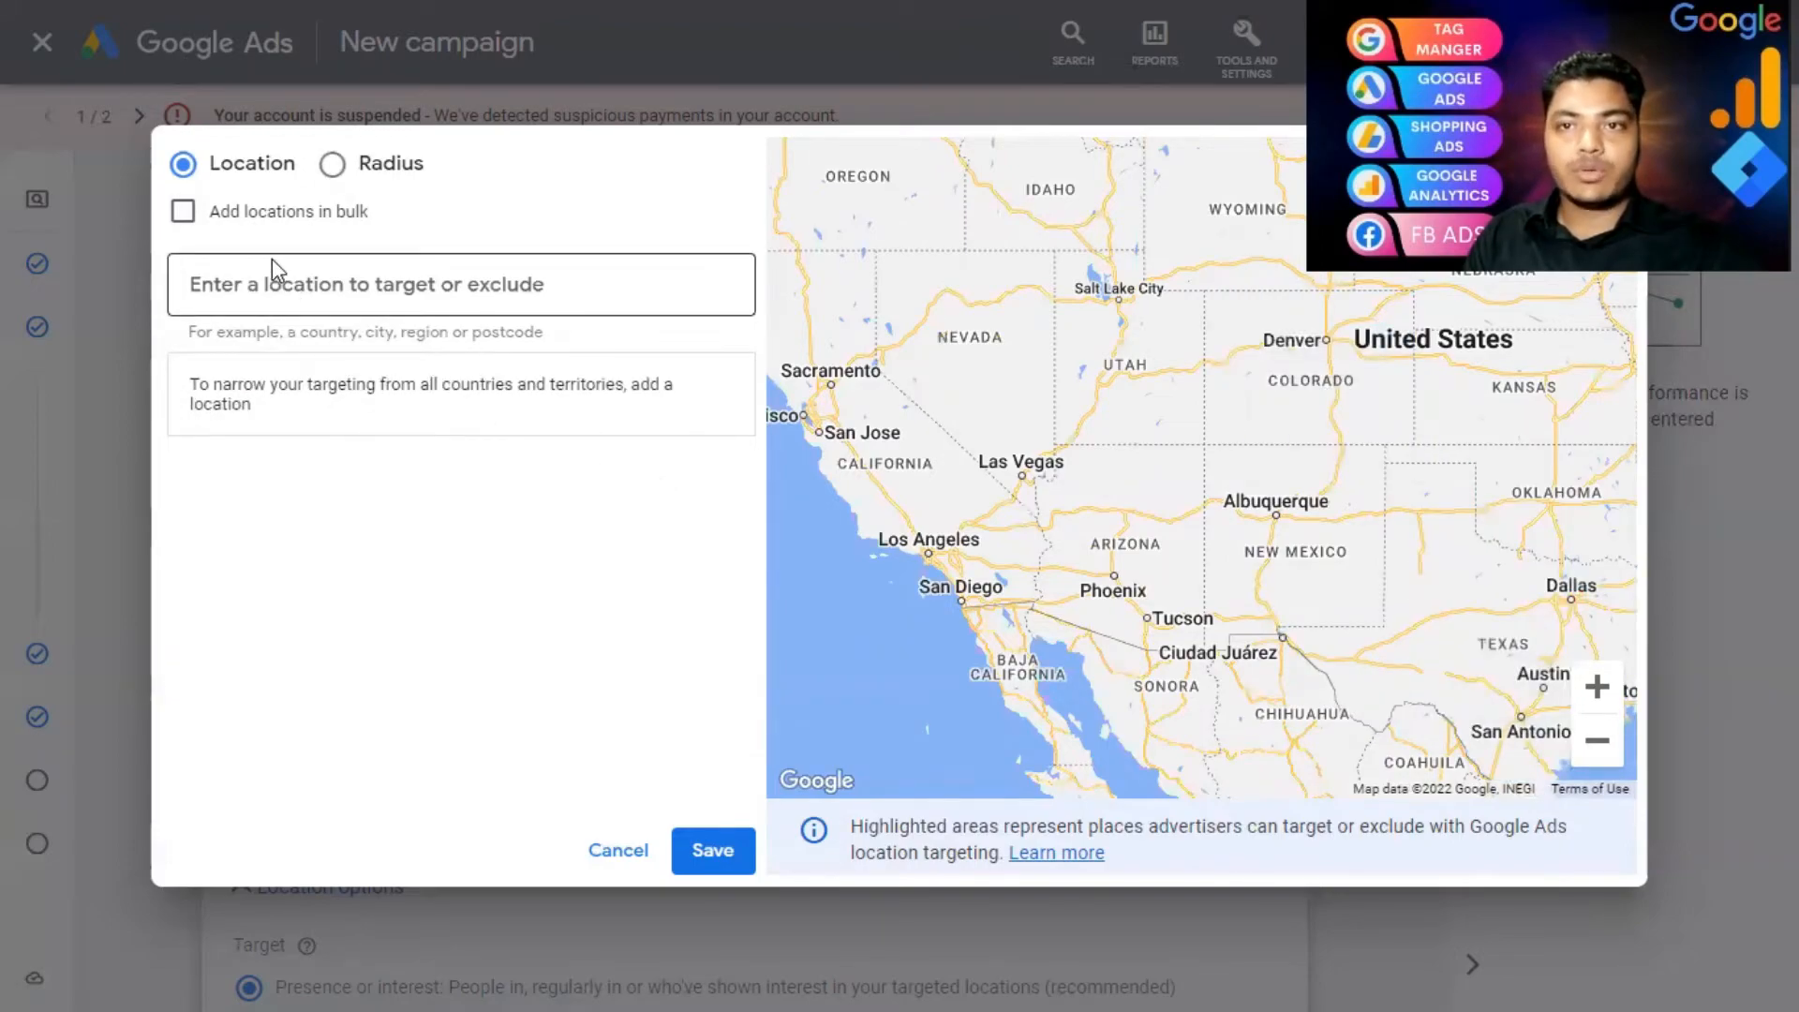
click(185, 213)
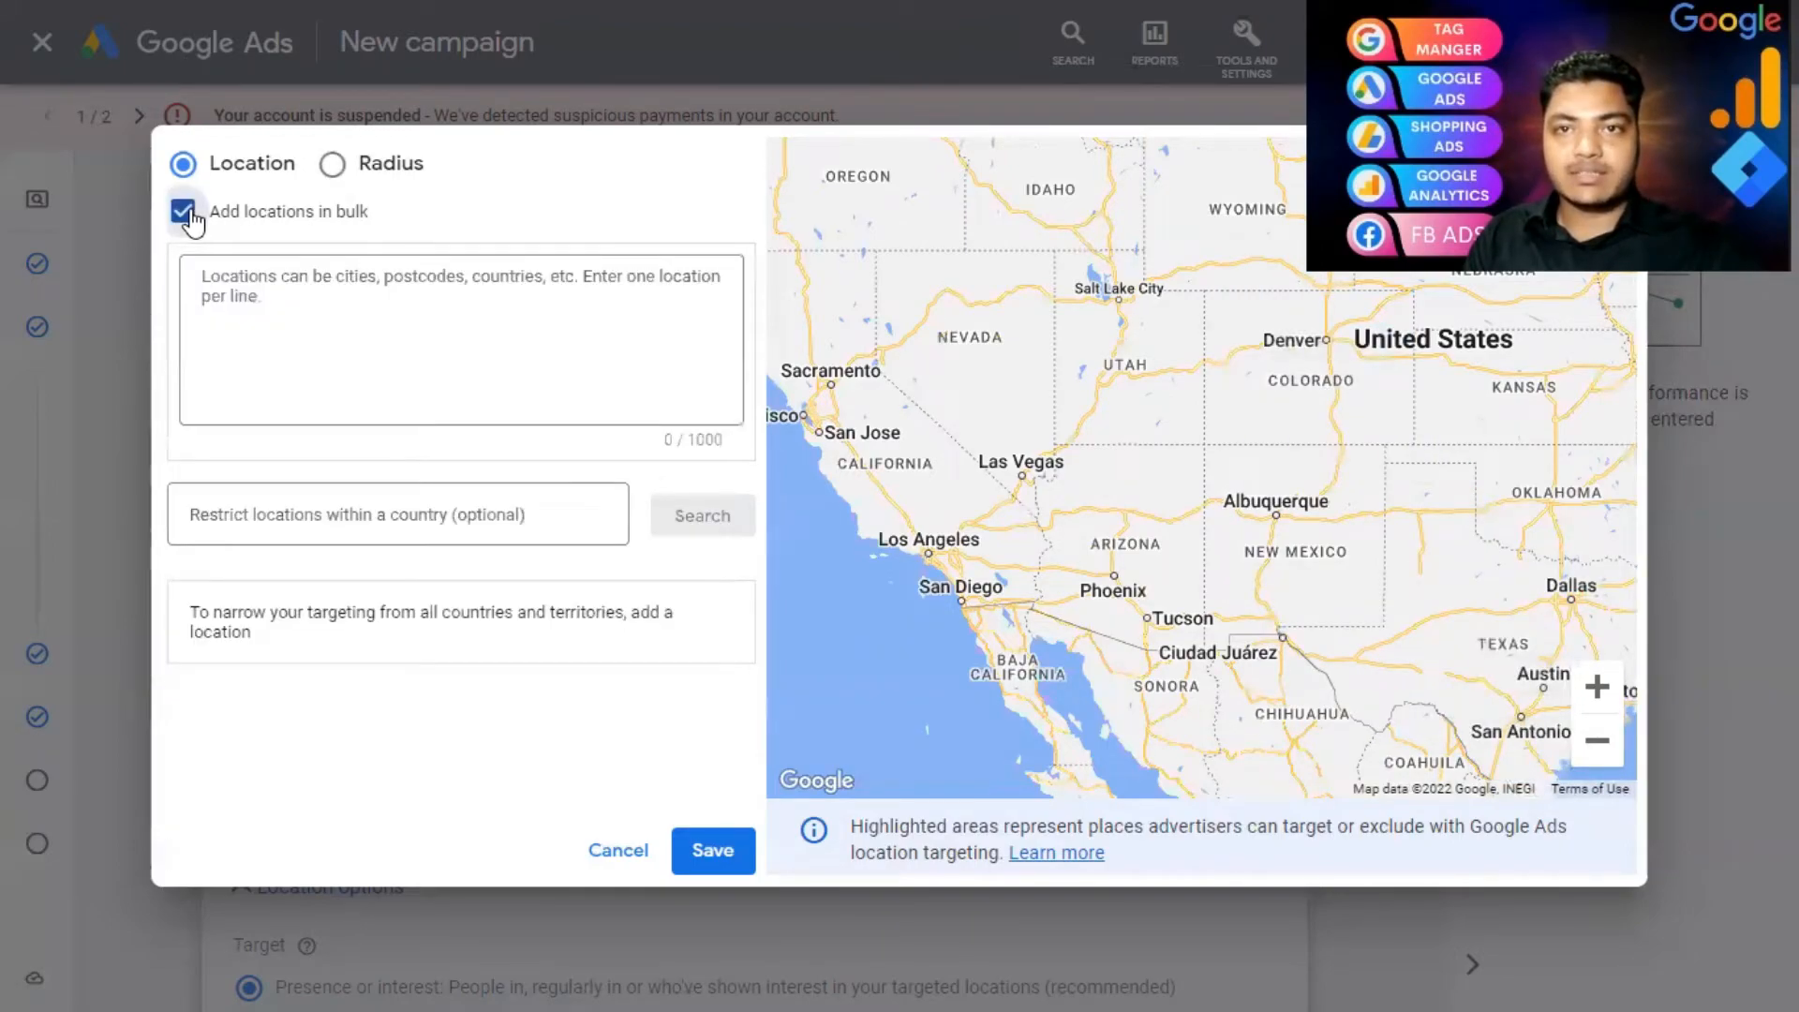
- Enter uk, usa, use, bd, fr and ru on separate lines of the bulk location list and search for matches
click(269, 313)
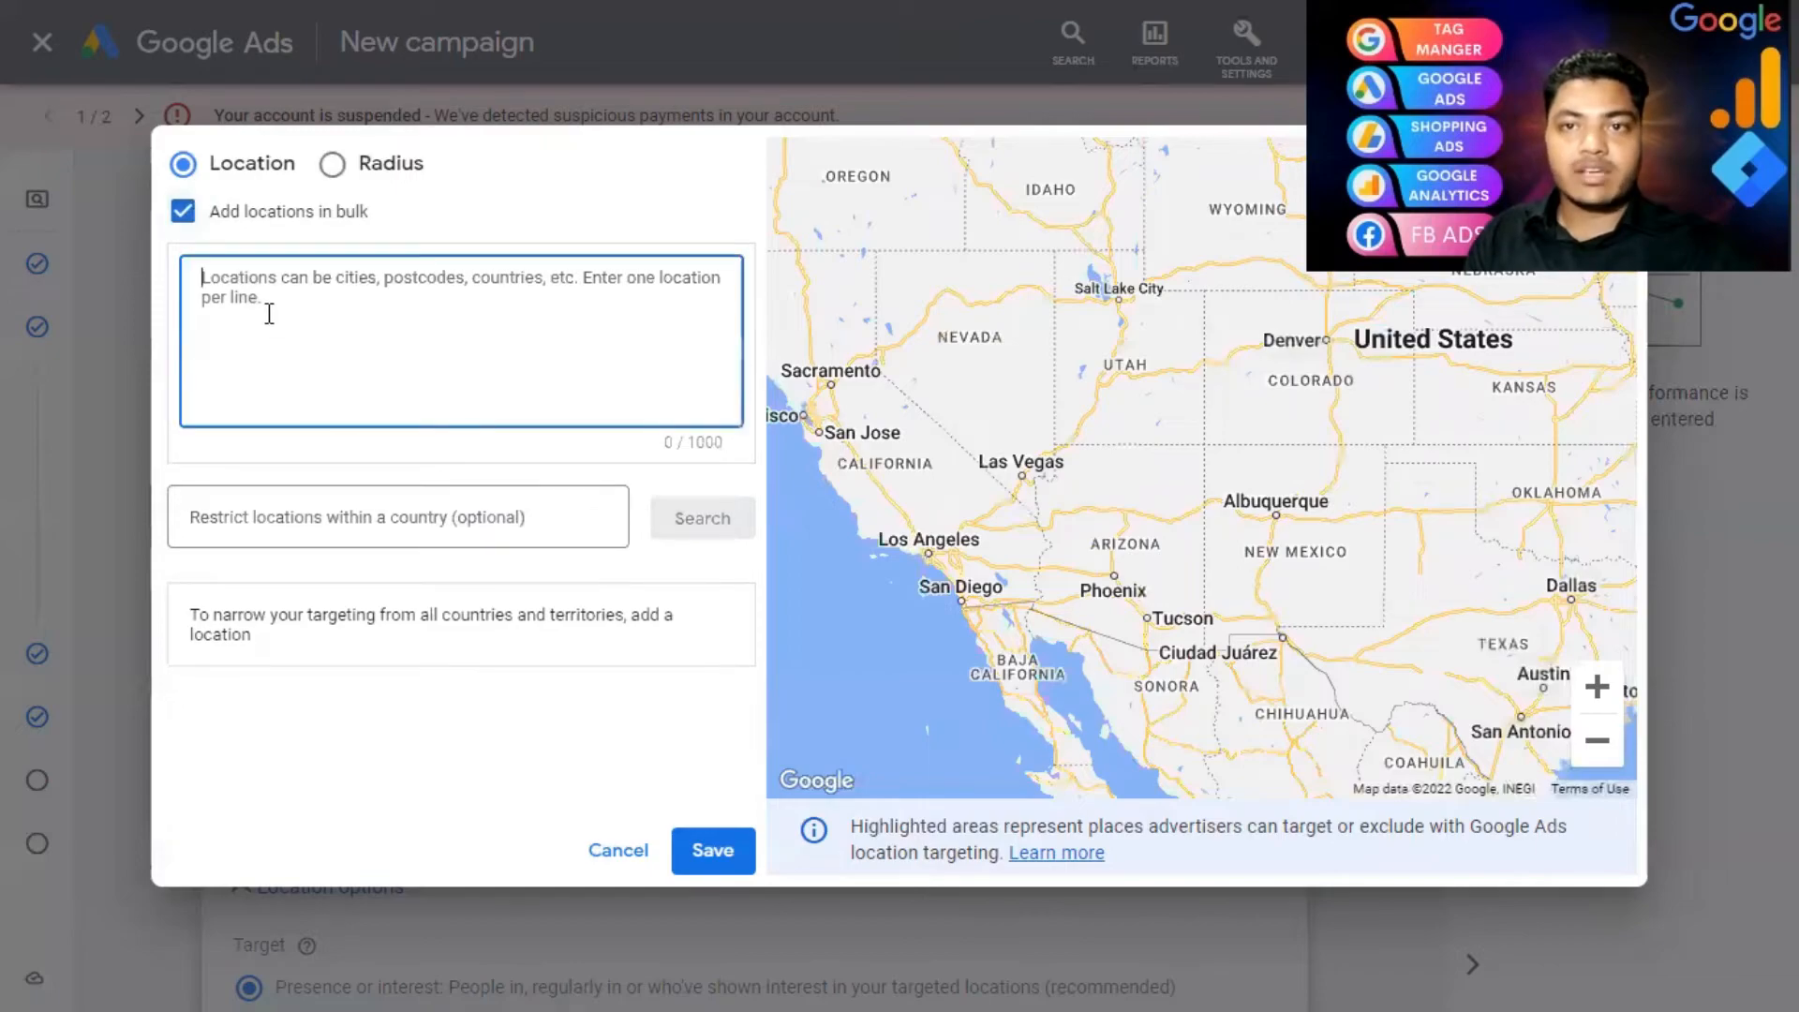
text(uk )
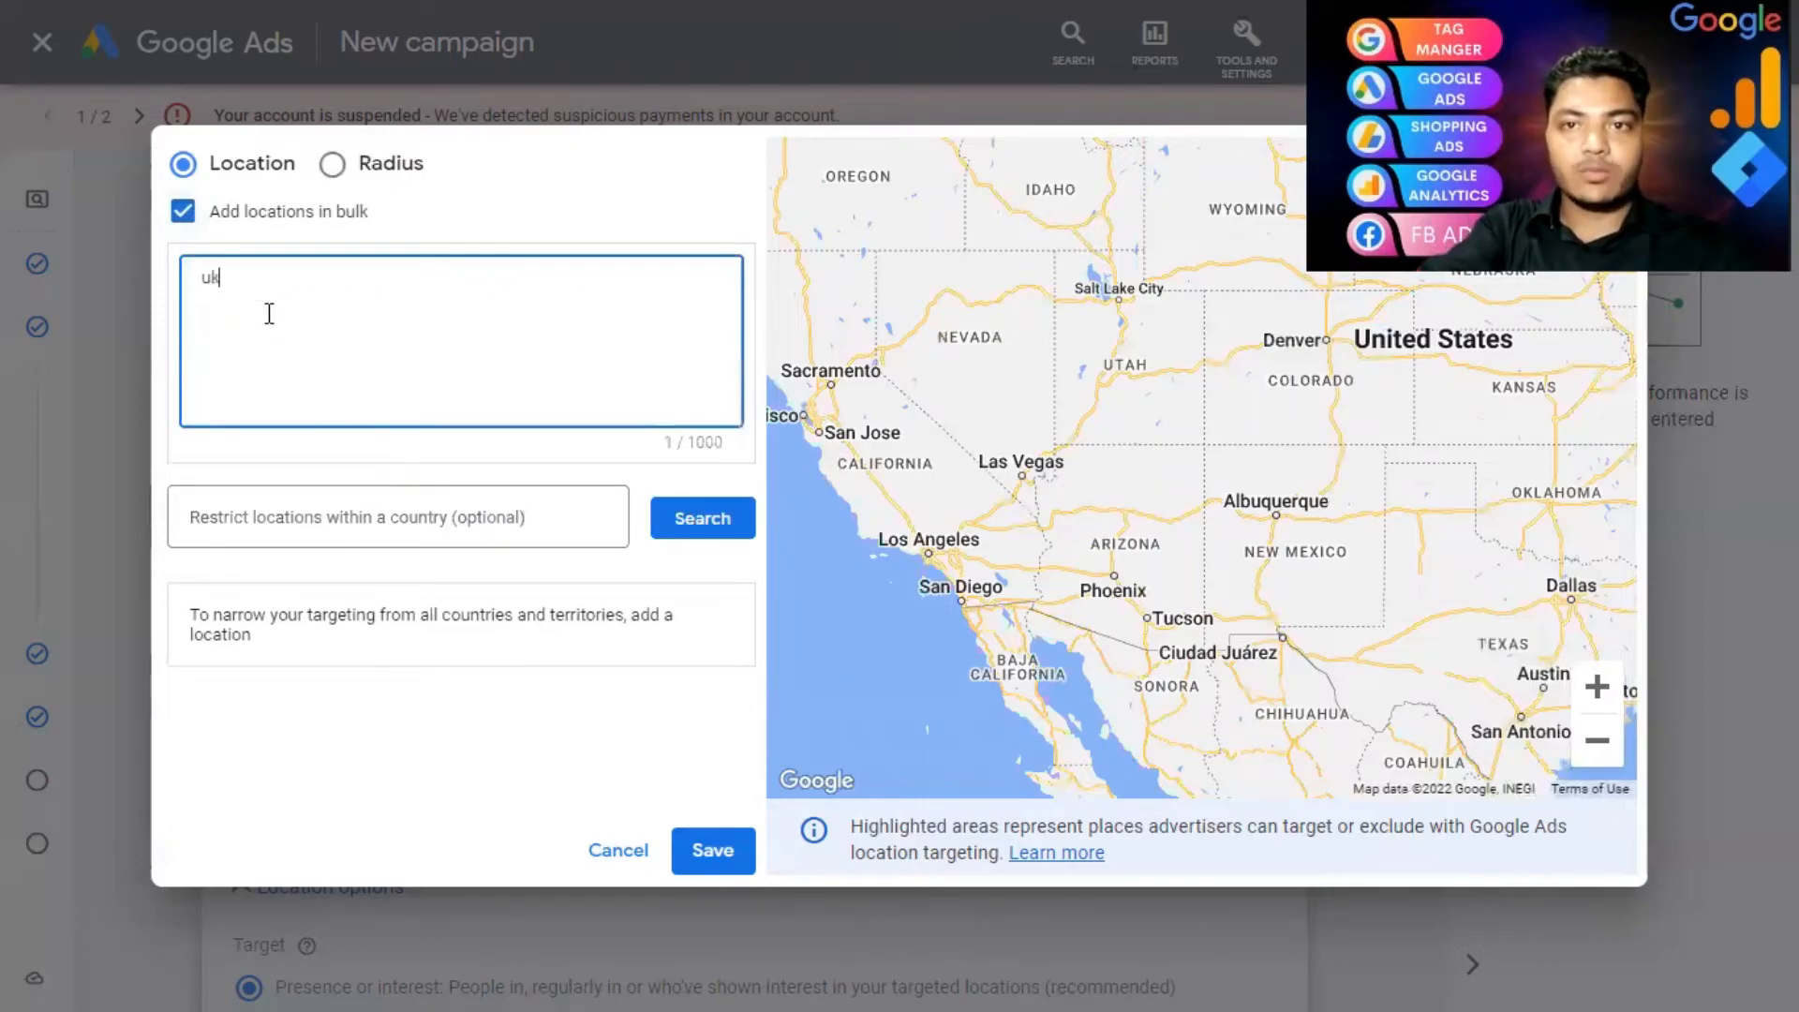
text(usa)
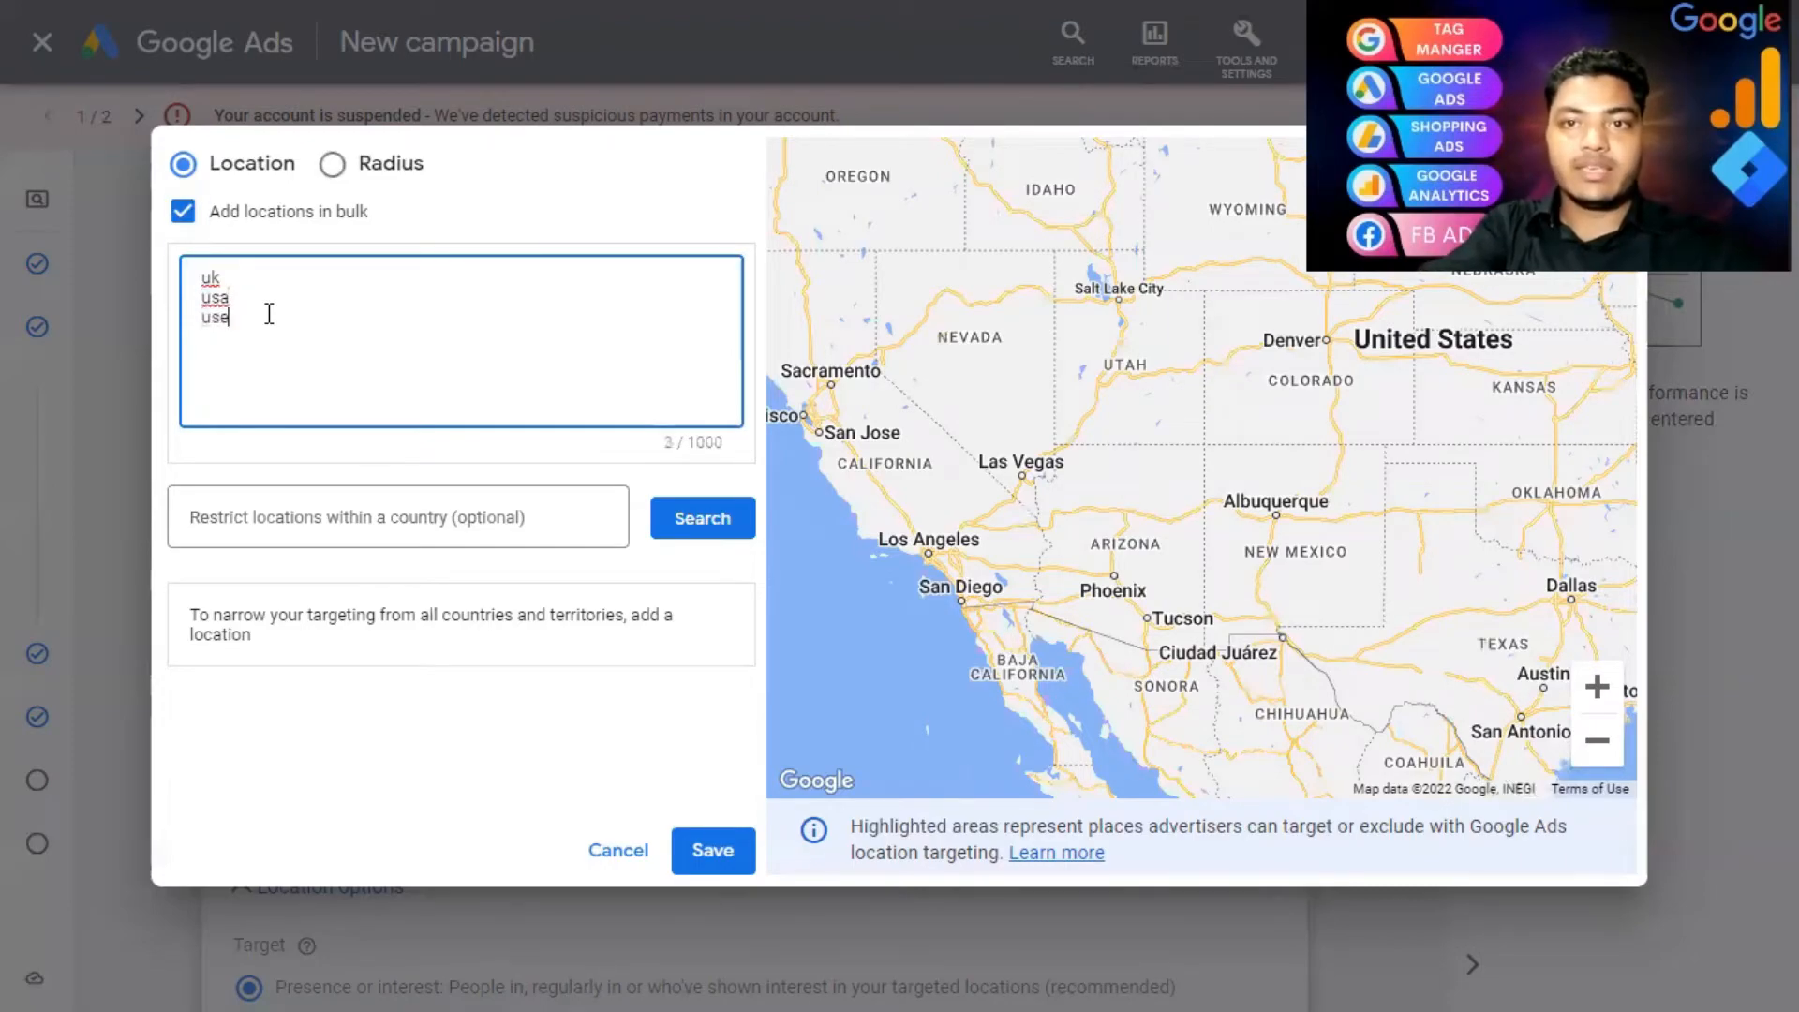
key(Return)
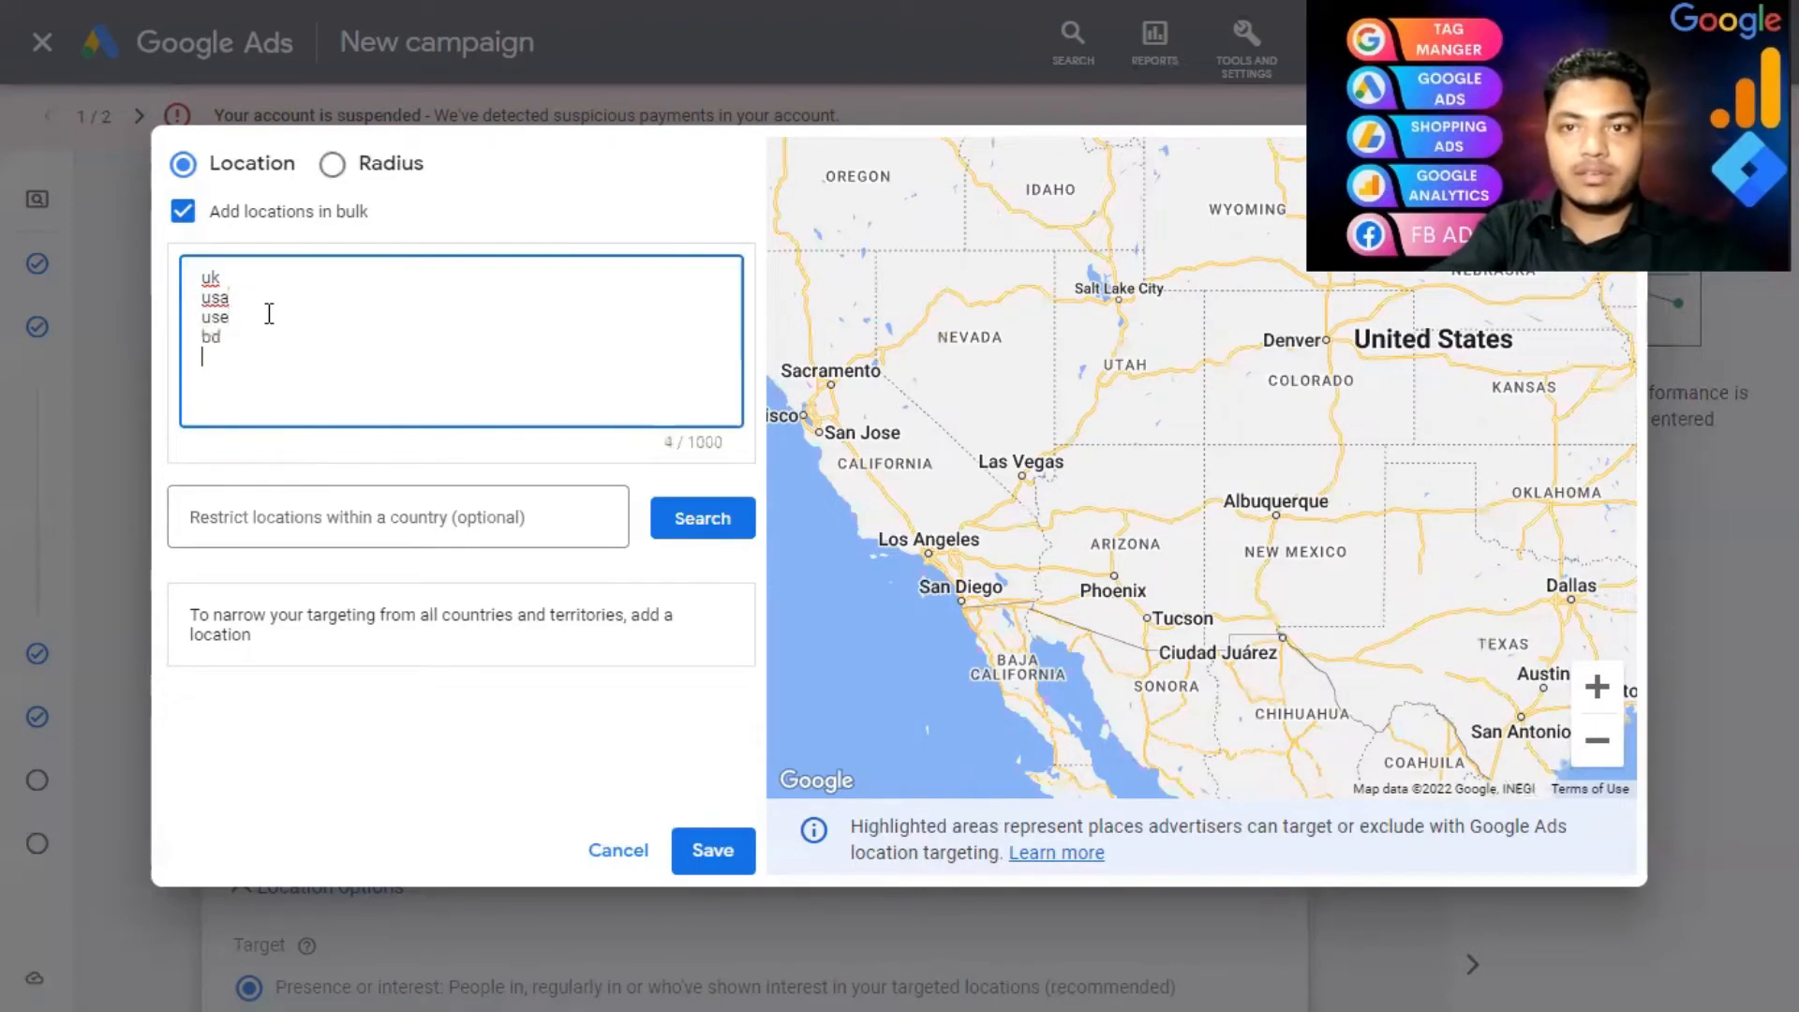
text(fr)
key(Return)
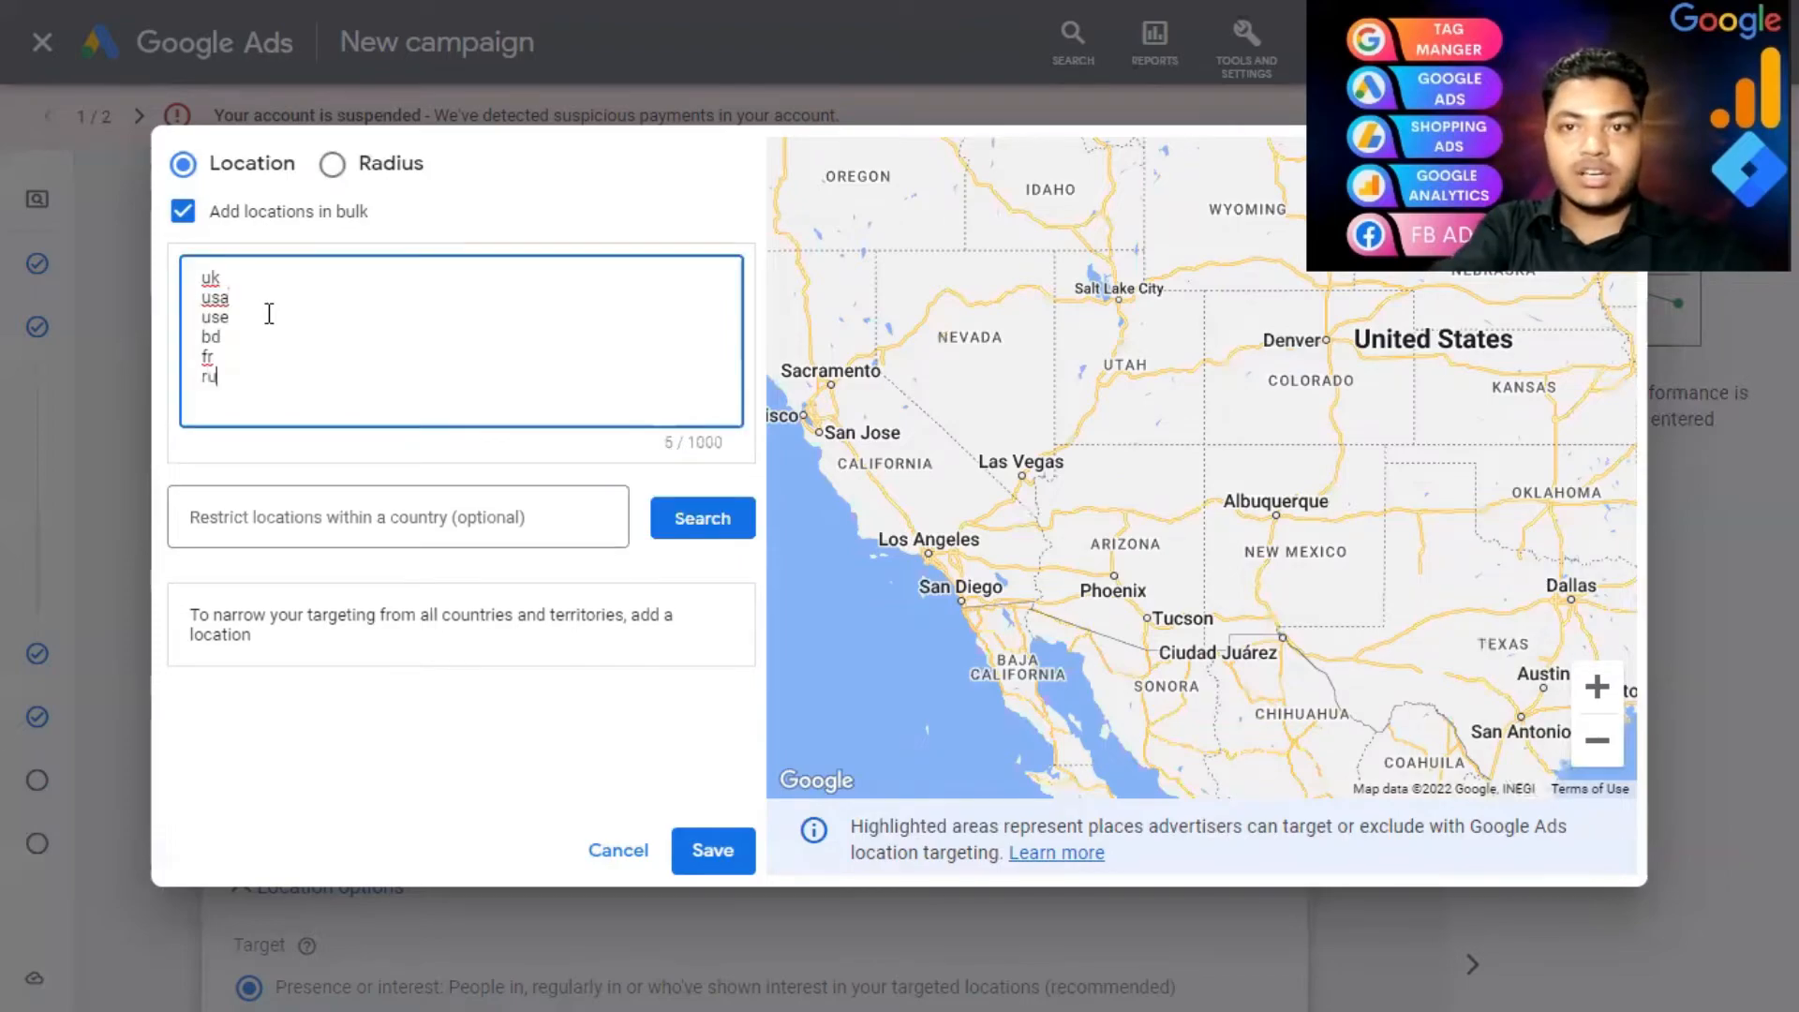
click(696, 525)
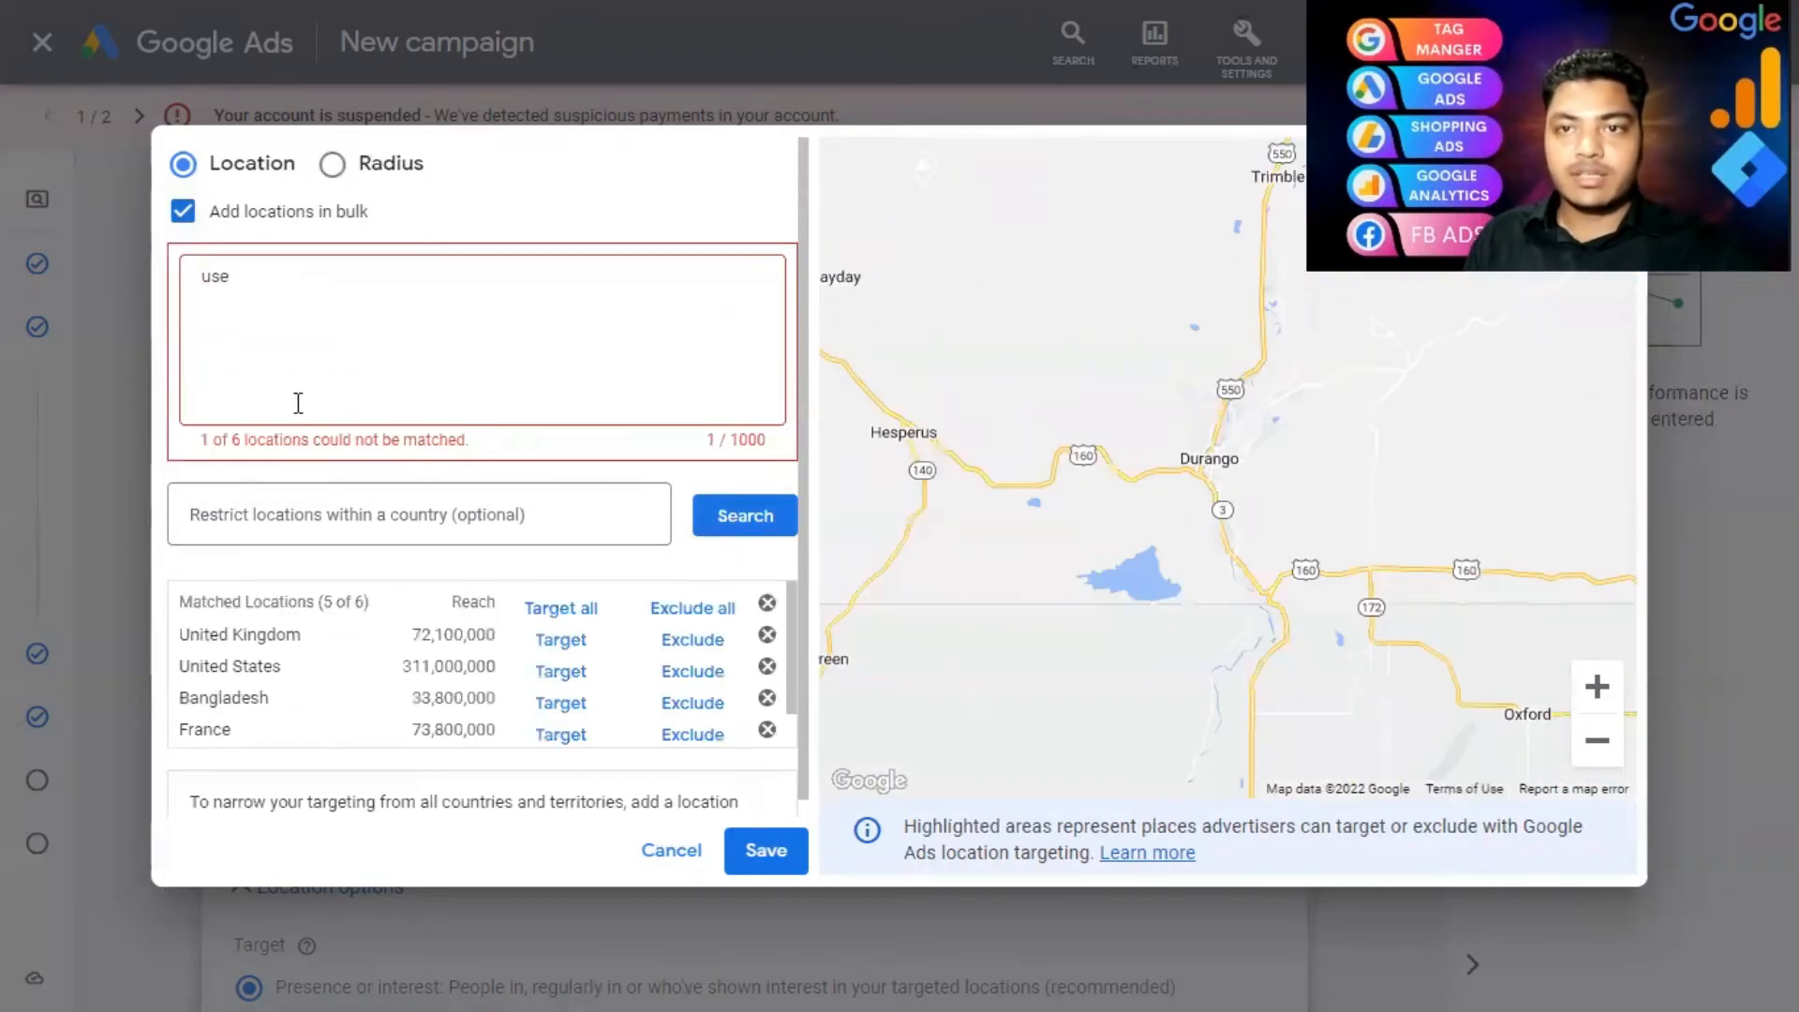
- Correct the unmatched entry in the bulk location list to uae and search for matches again
scroll(230, 703, down, 2)
scroll(241, 638, up, 2)
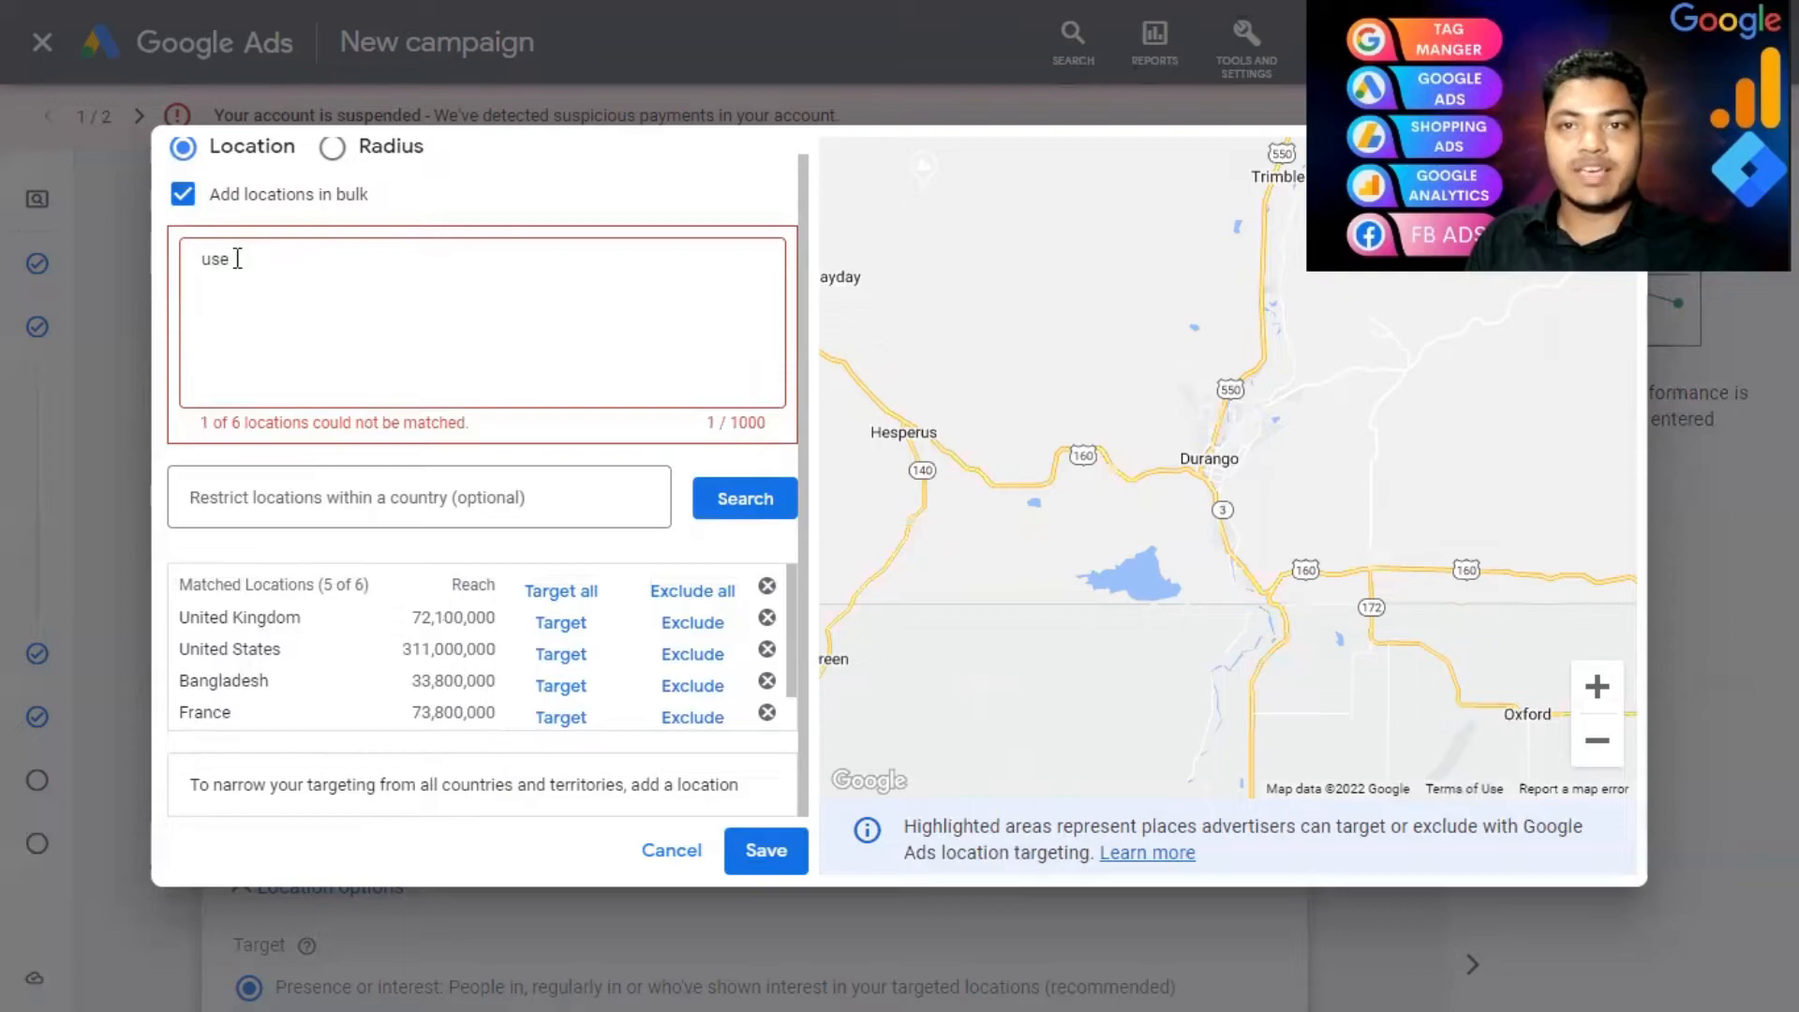
click(222, 260)
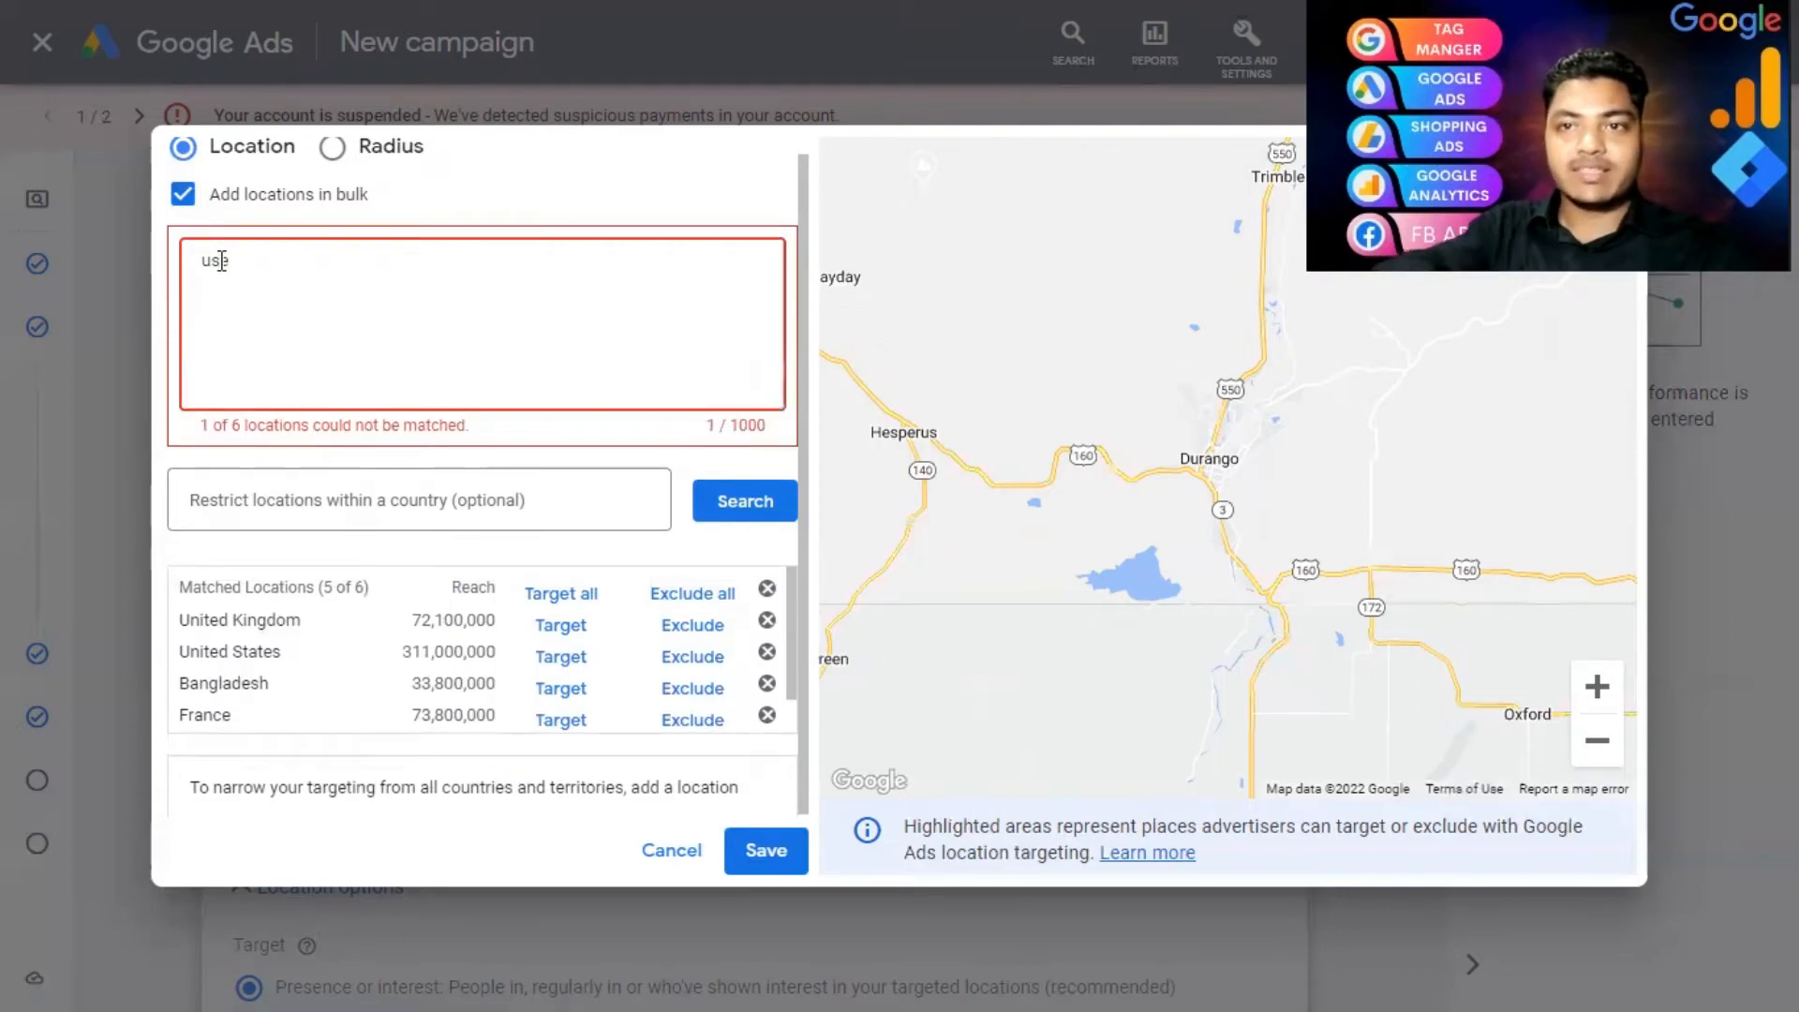
key(BackSpace)
text(a)
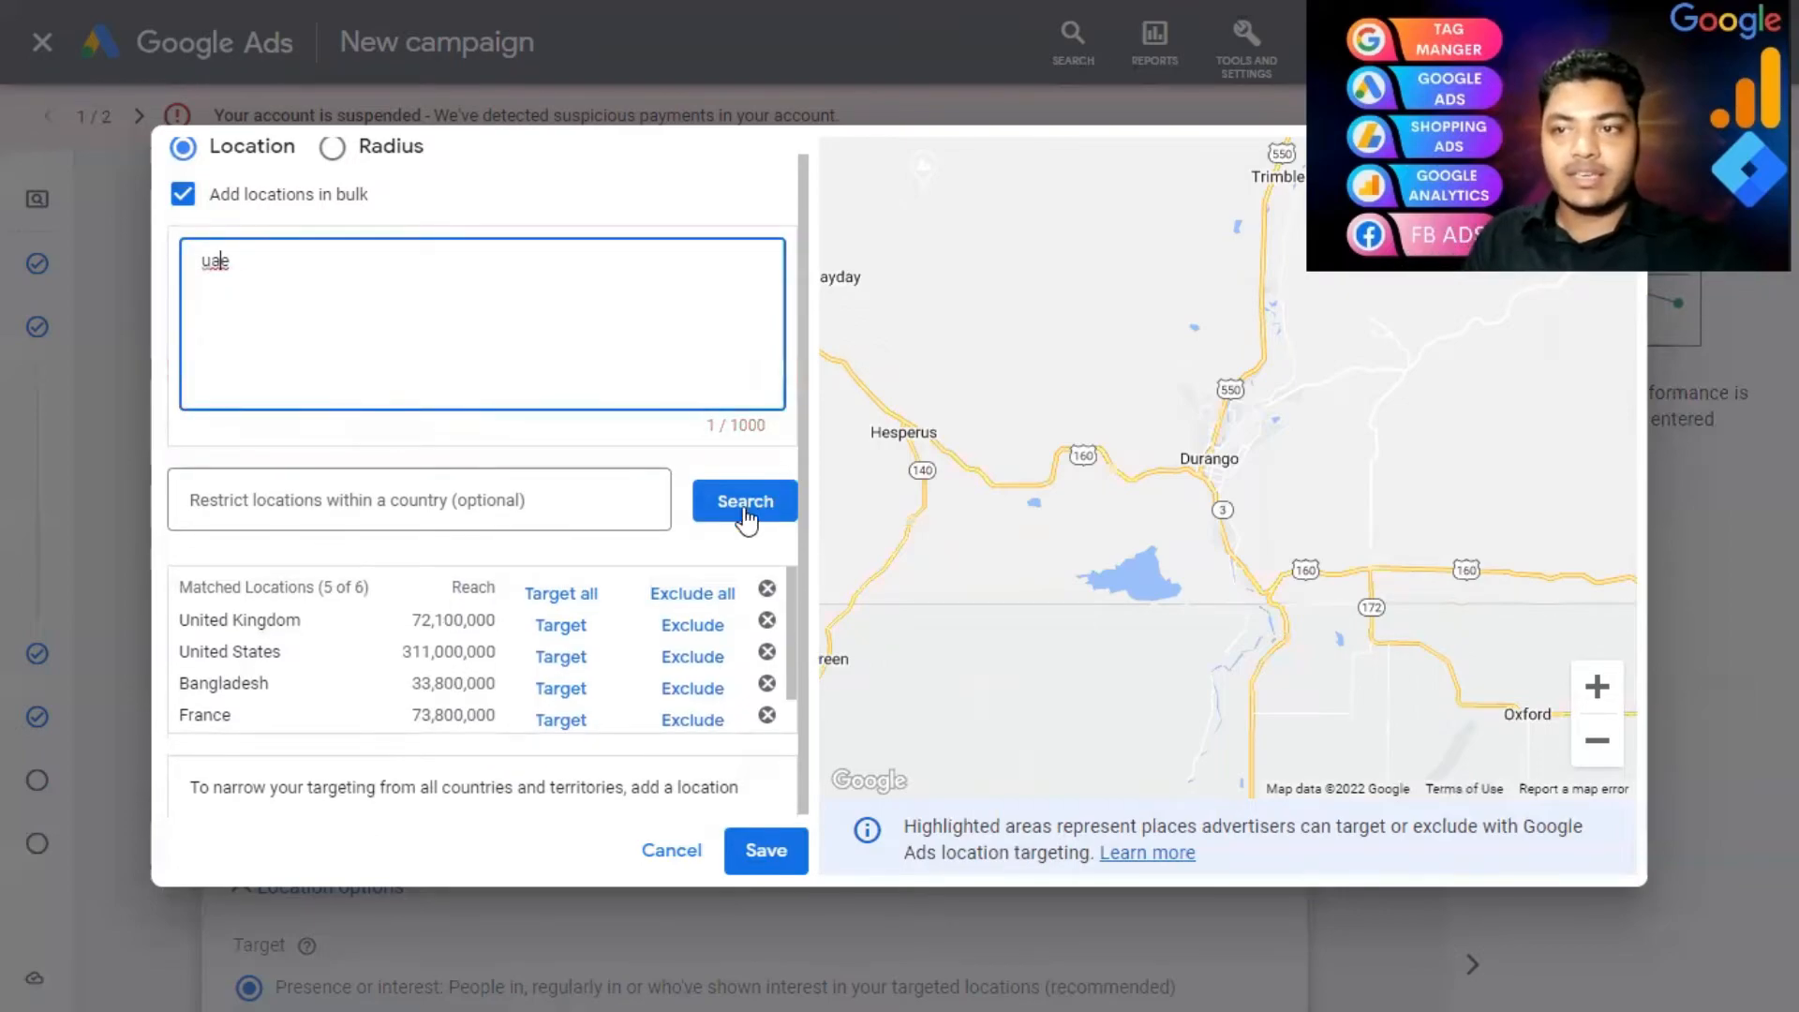
click(746, 516)
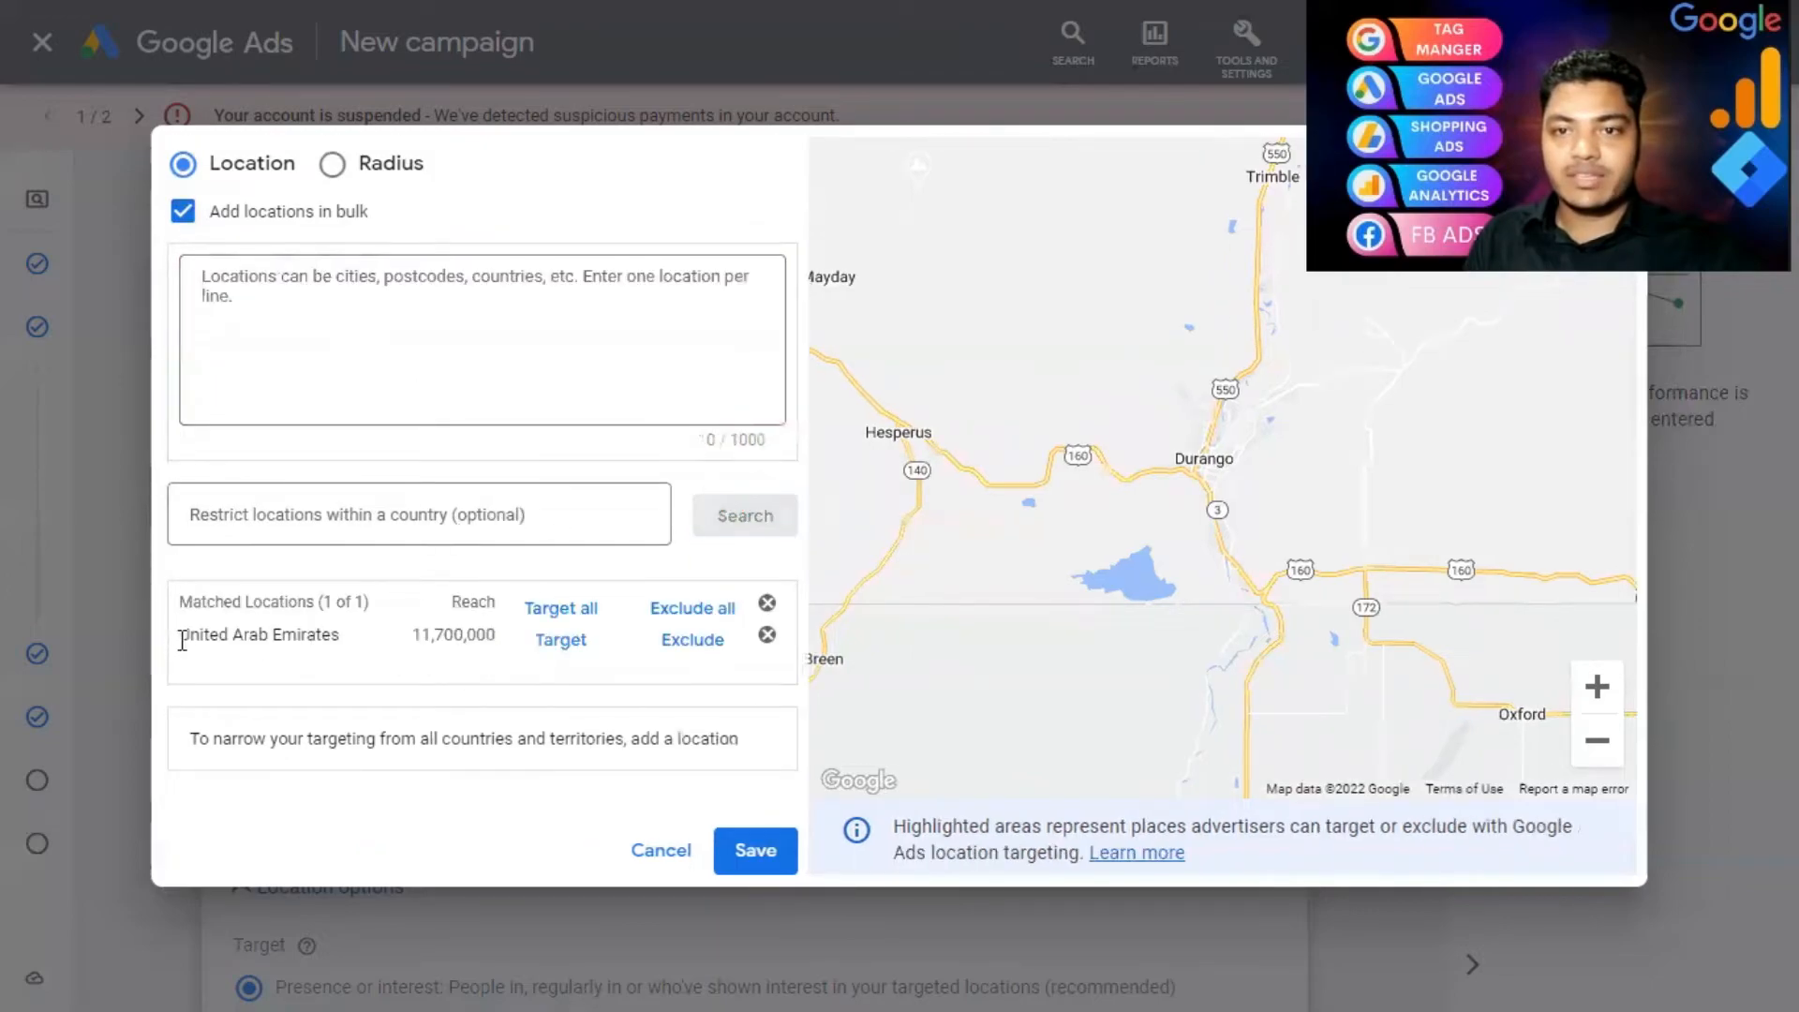
- Enter uae, uk, us, ru, fr and gr on separate lines of the bulk list, search, and target all matched locations
click(312, 330)
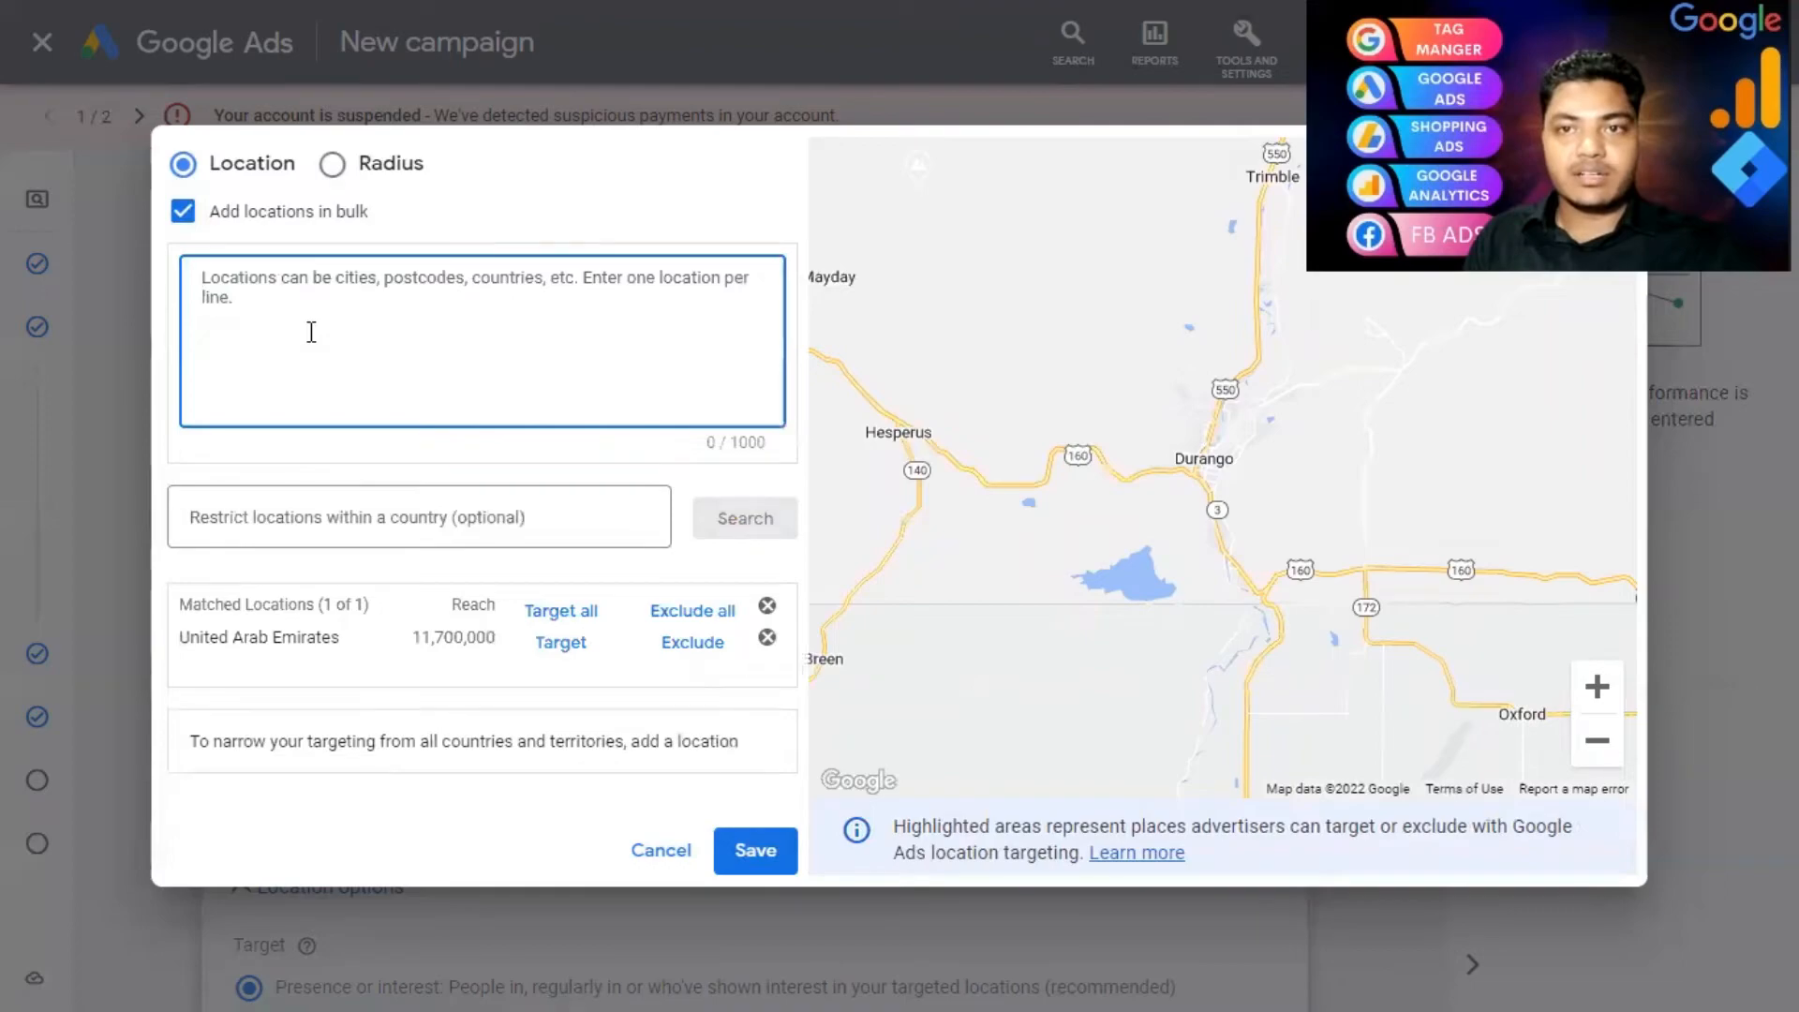
text(uae uk us ru fr gr)
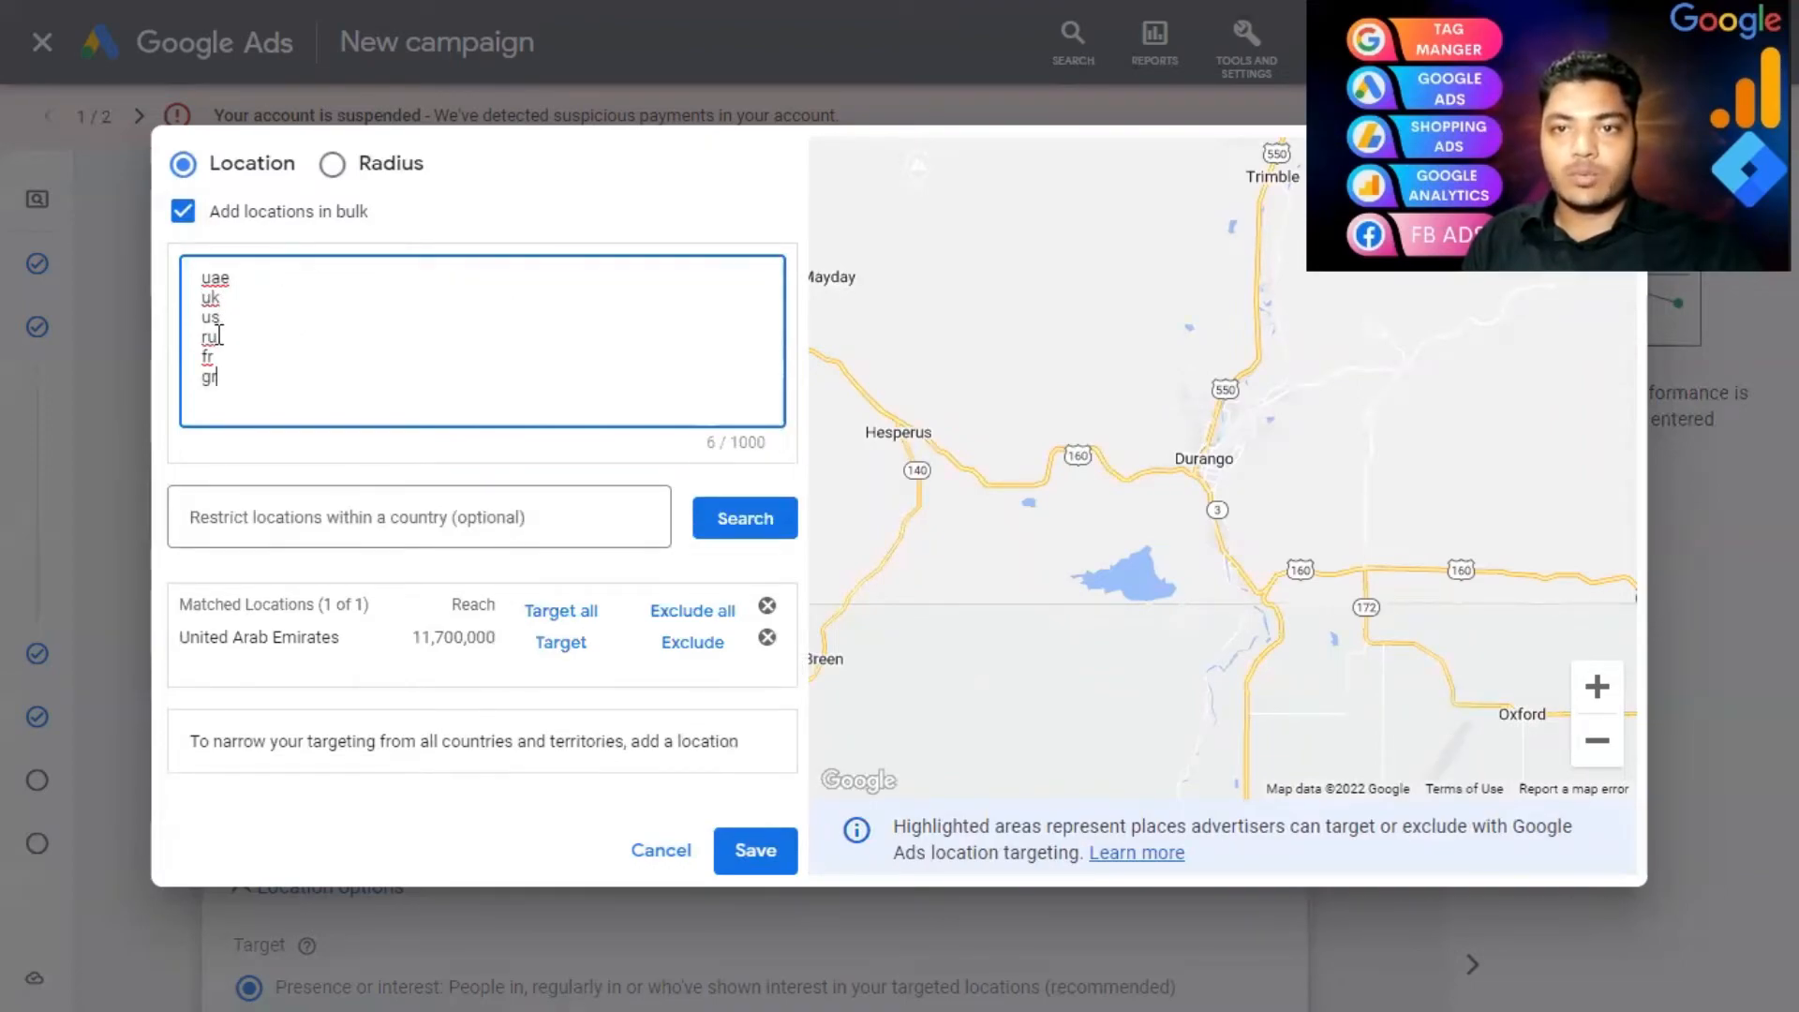
click(754, 528)
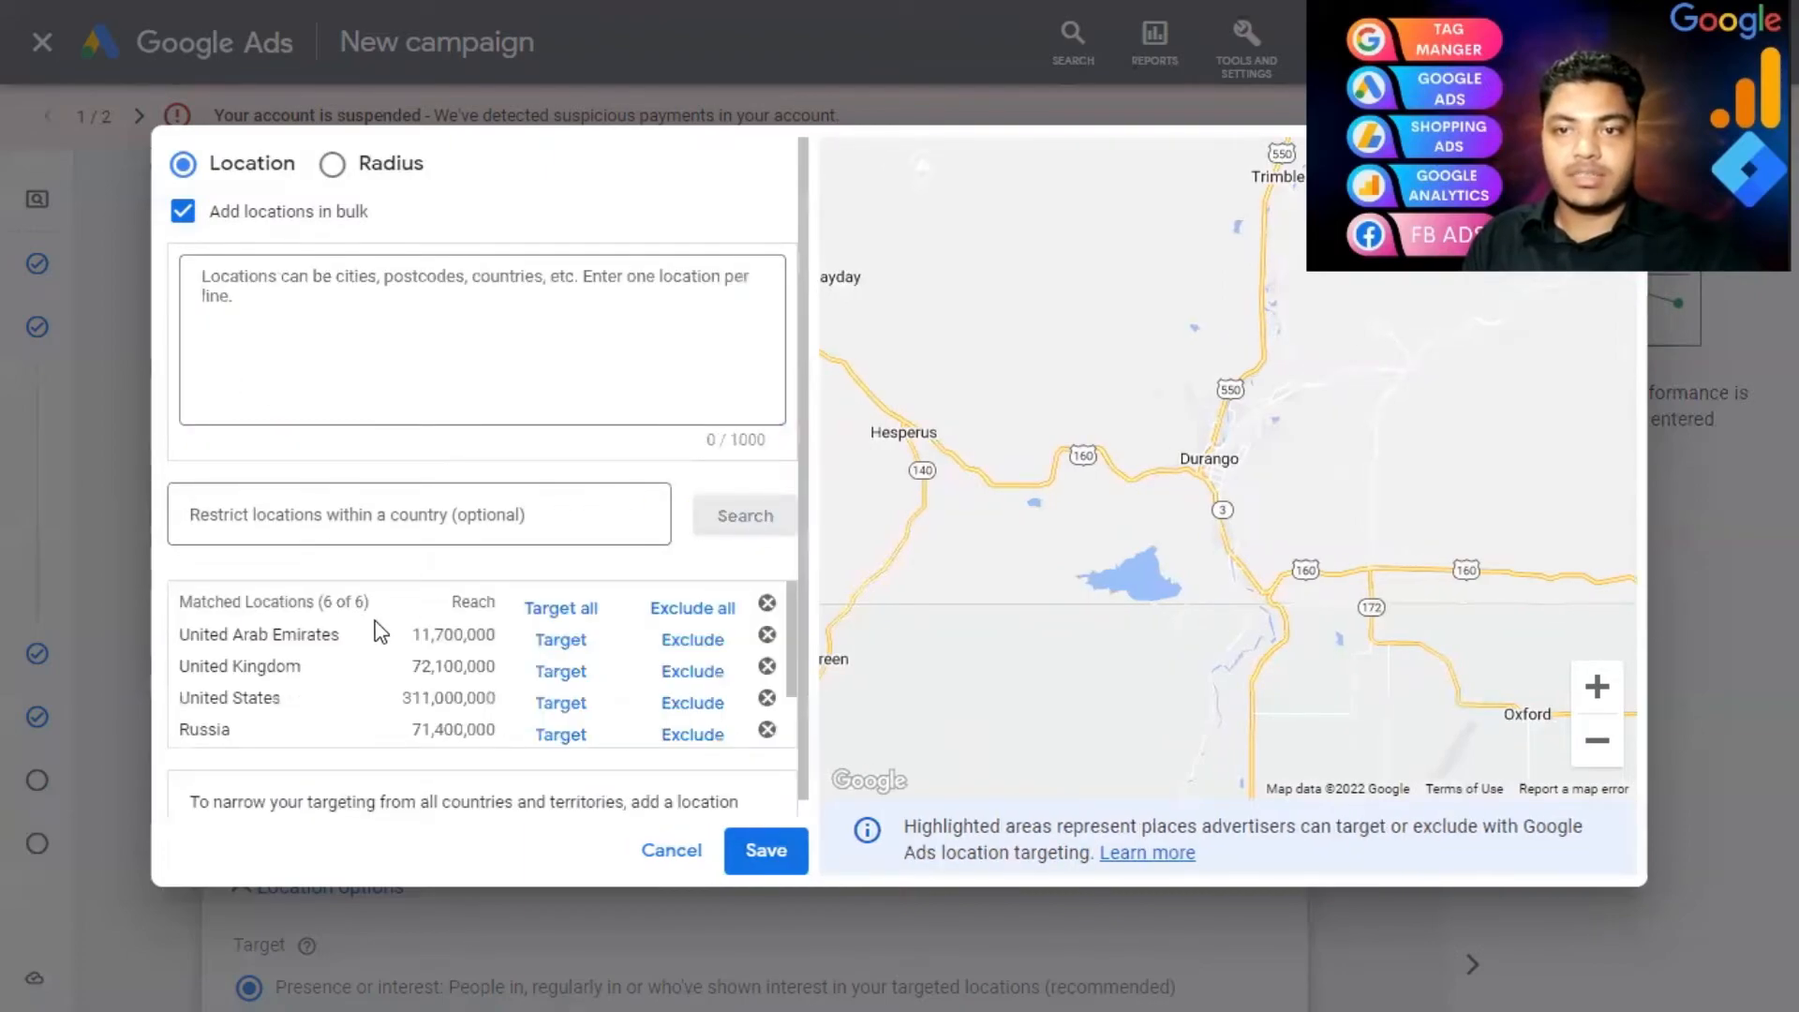
scroll(379, 631, down, 2)
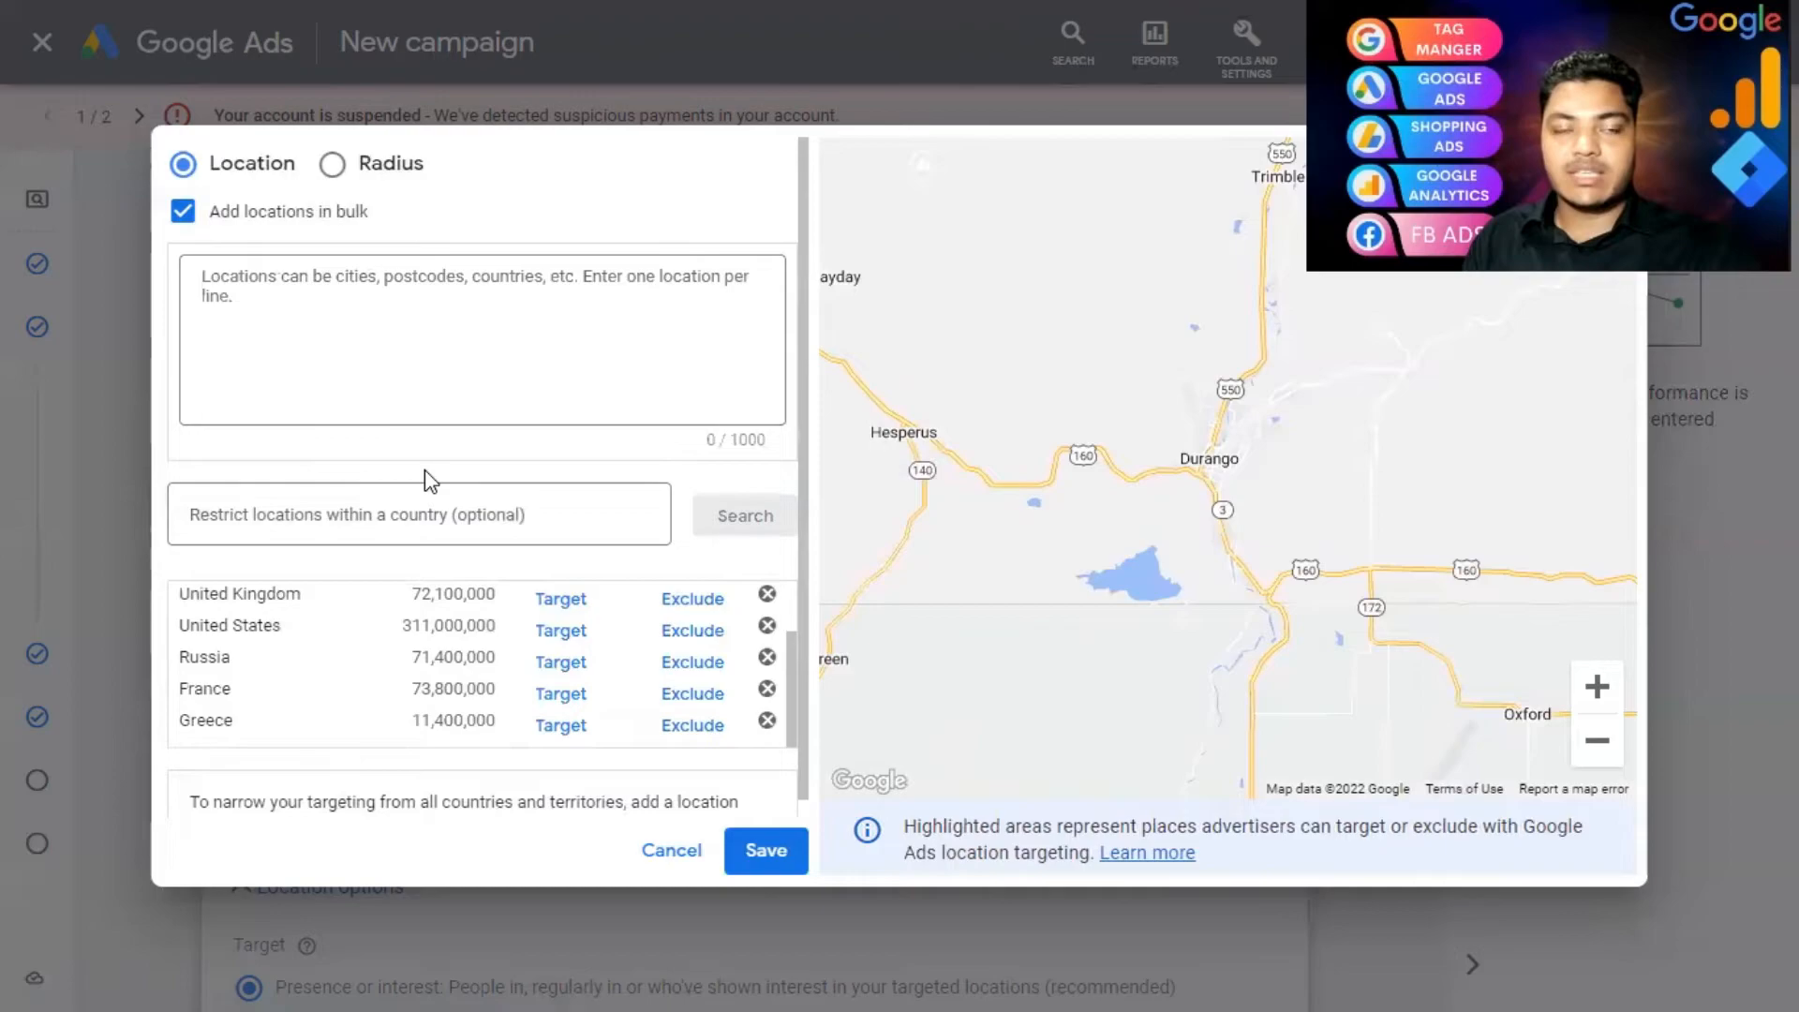
scroll(281, 647, up, 2)
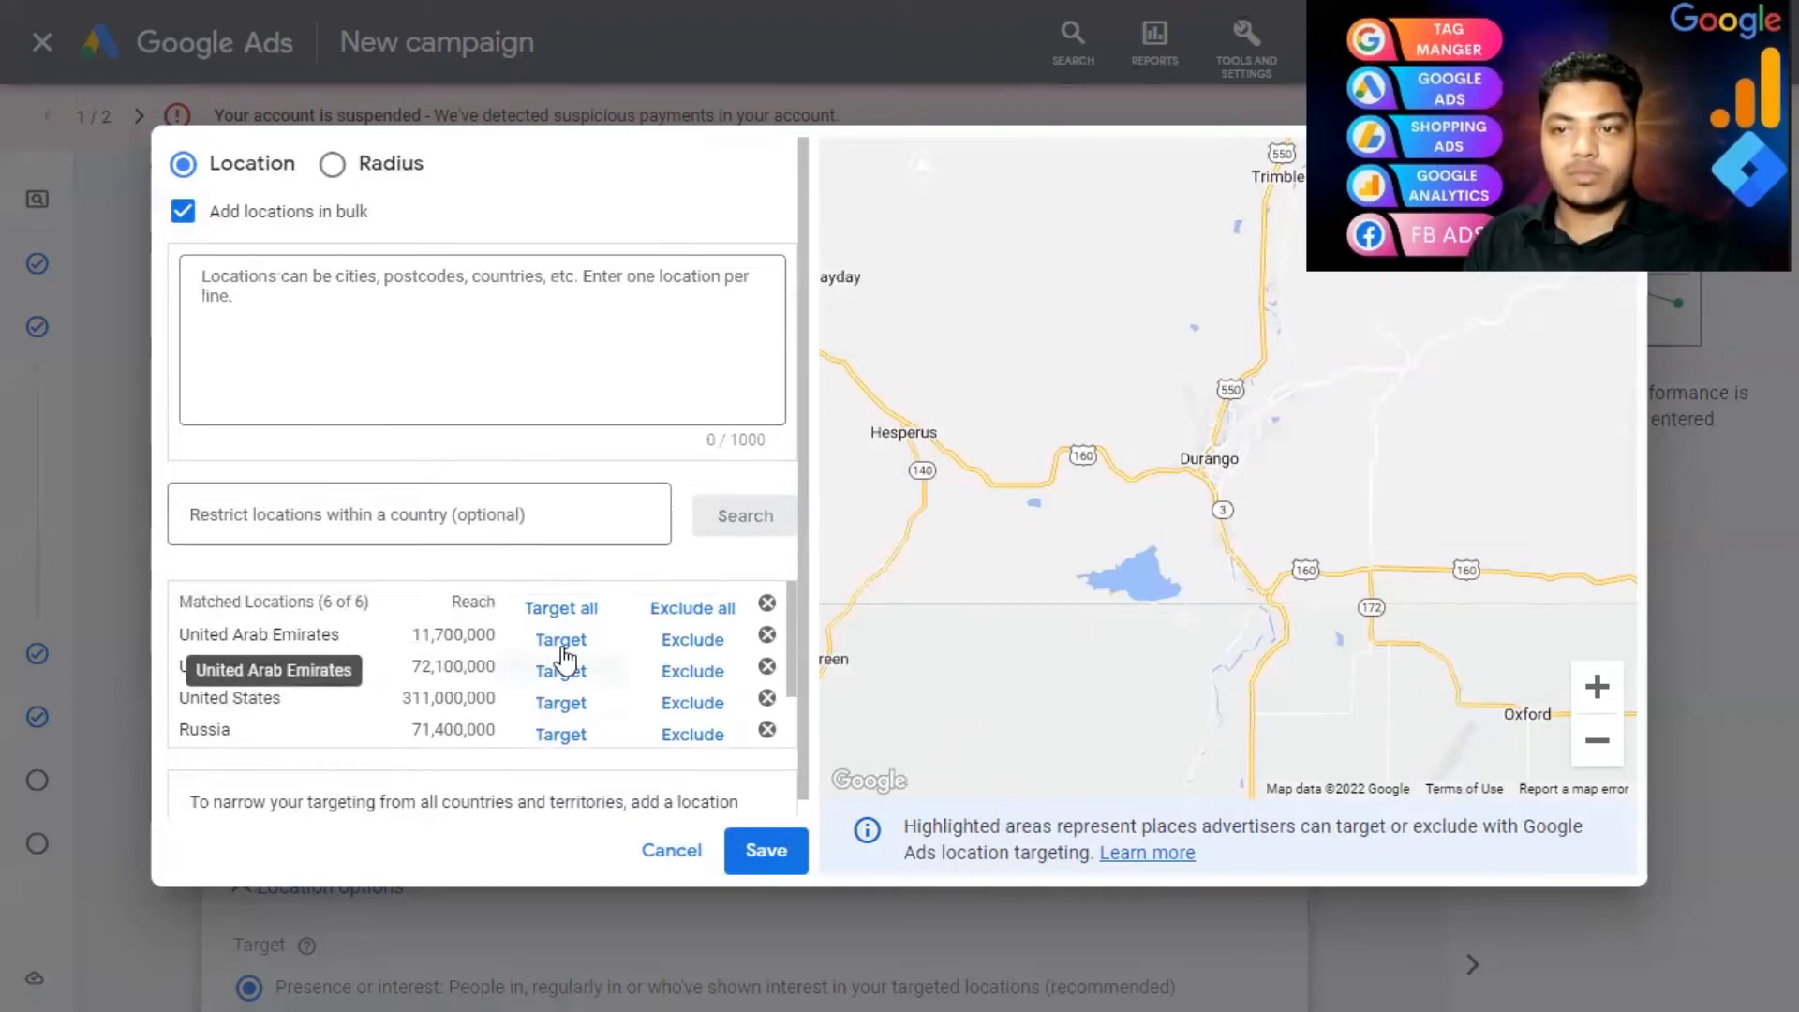
click(560, 608)
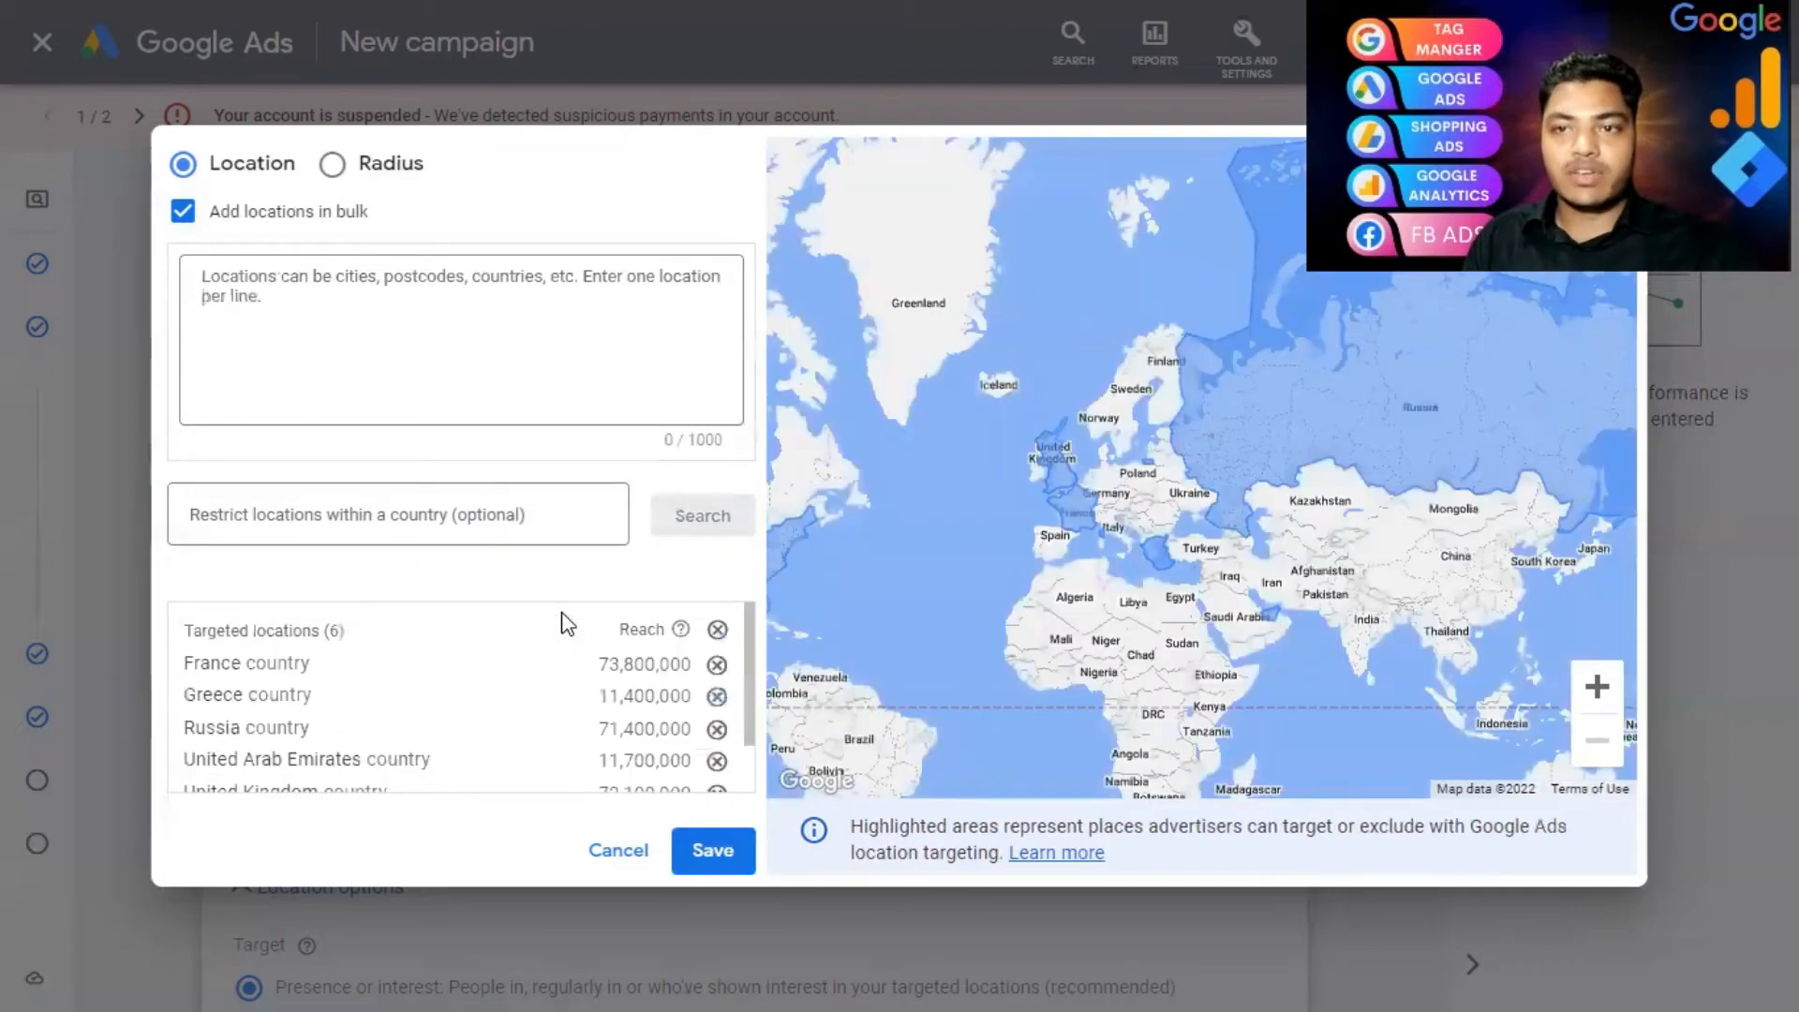
- Remove Russia from the targeted countries and check the remaining targeted areas on the map
scroll(375, 665, down, 1)
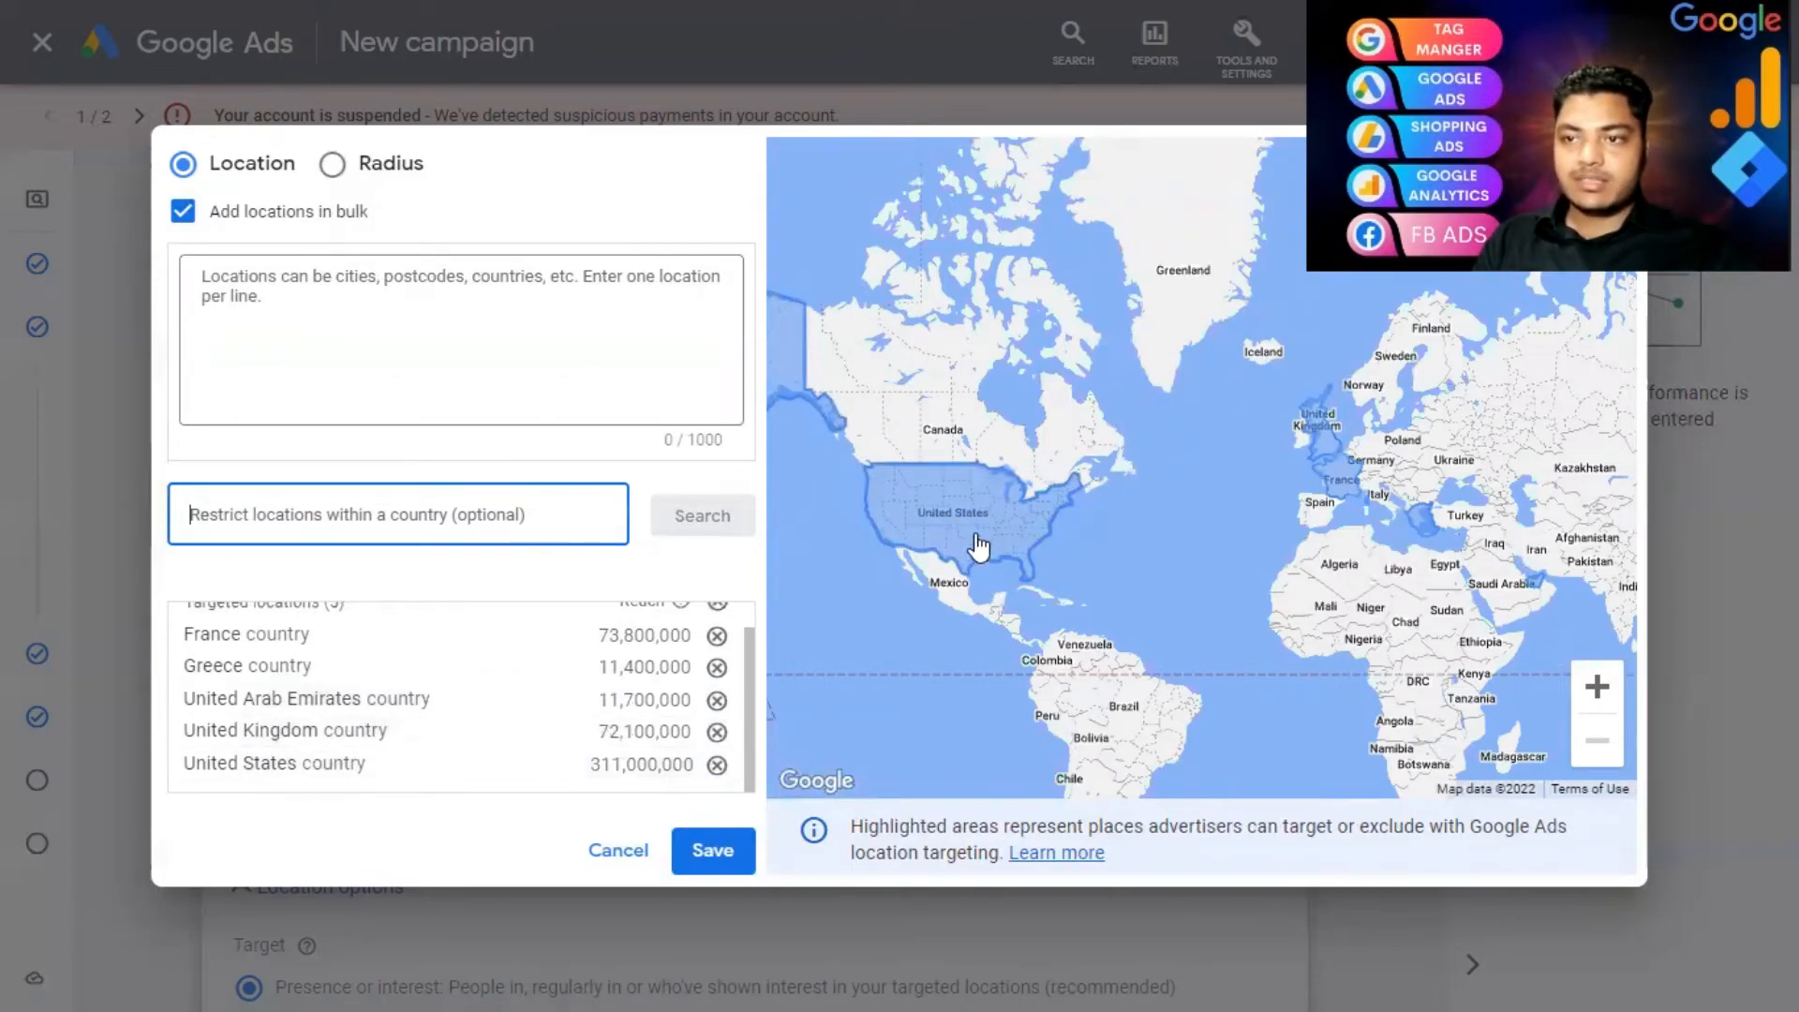
drag(1272, 551, 1012, 577)
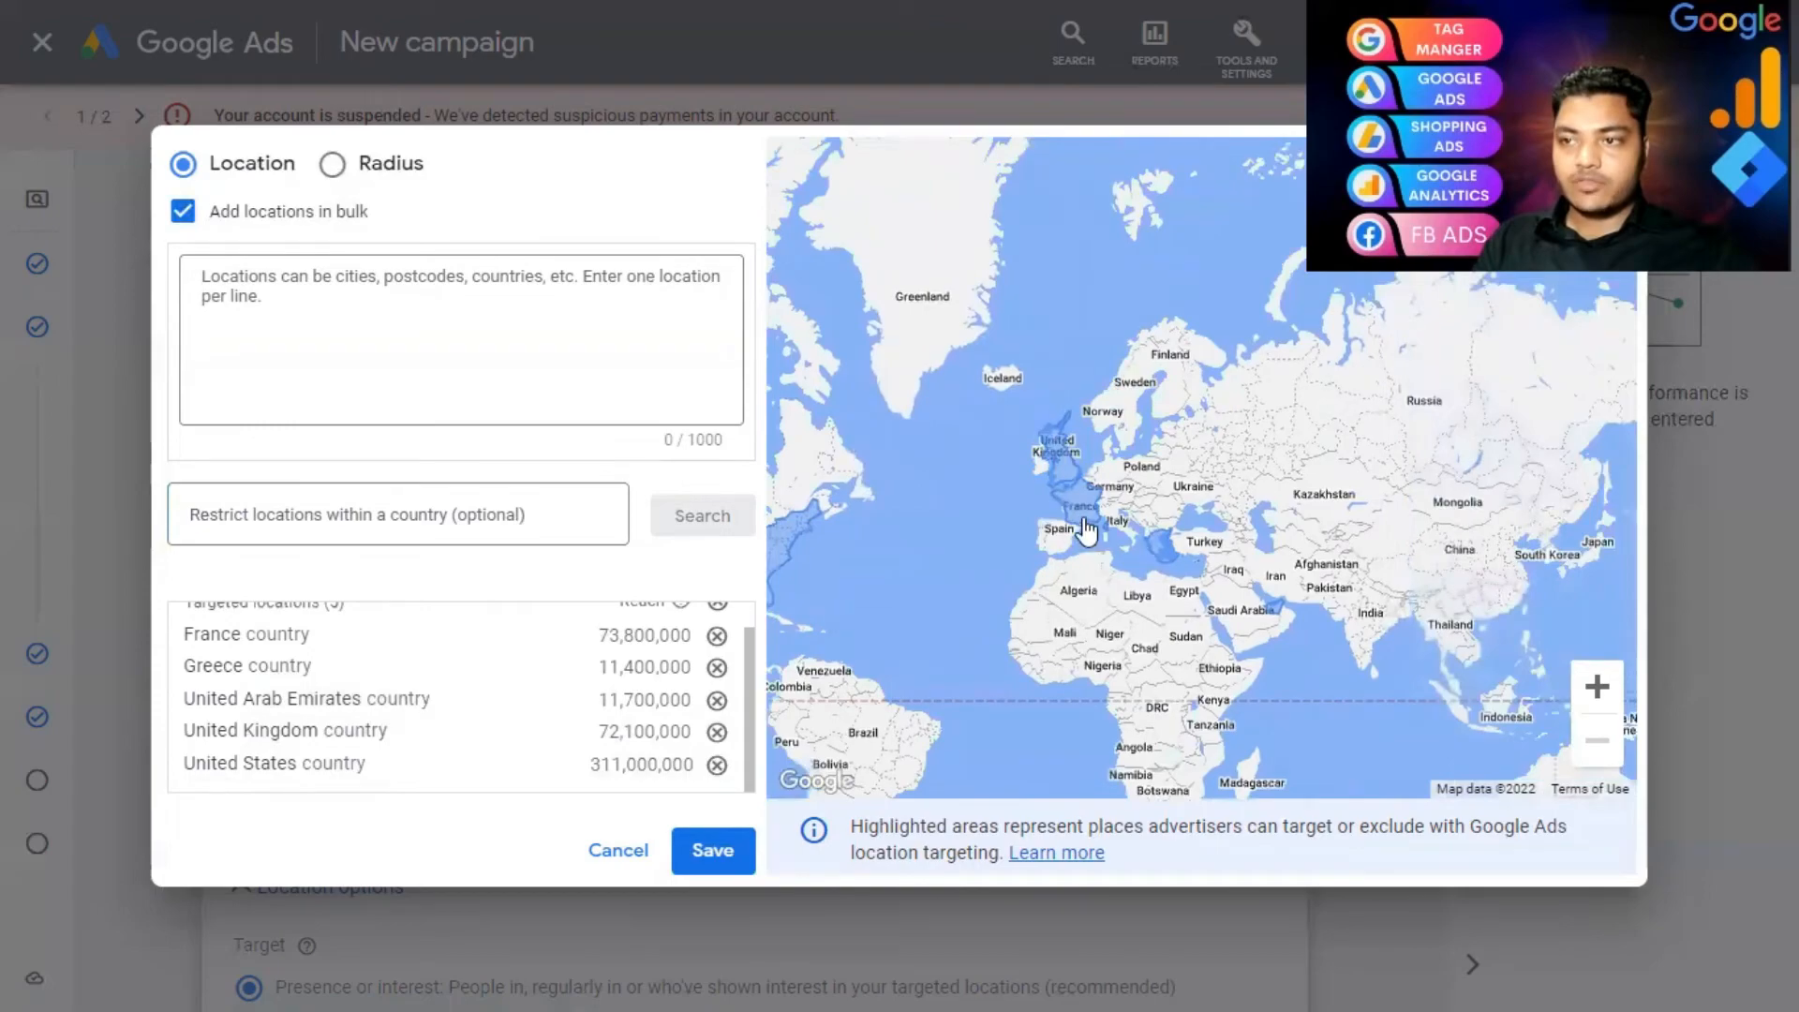
scroll(1160, 562, up, 2)
scroll(1387, 544, up, 1)
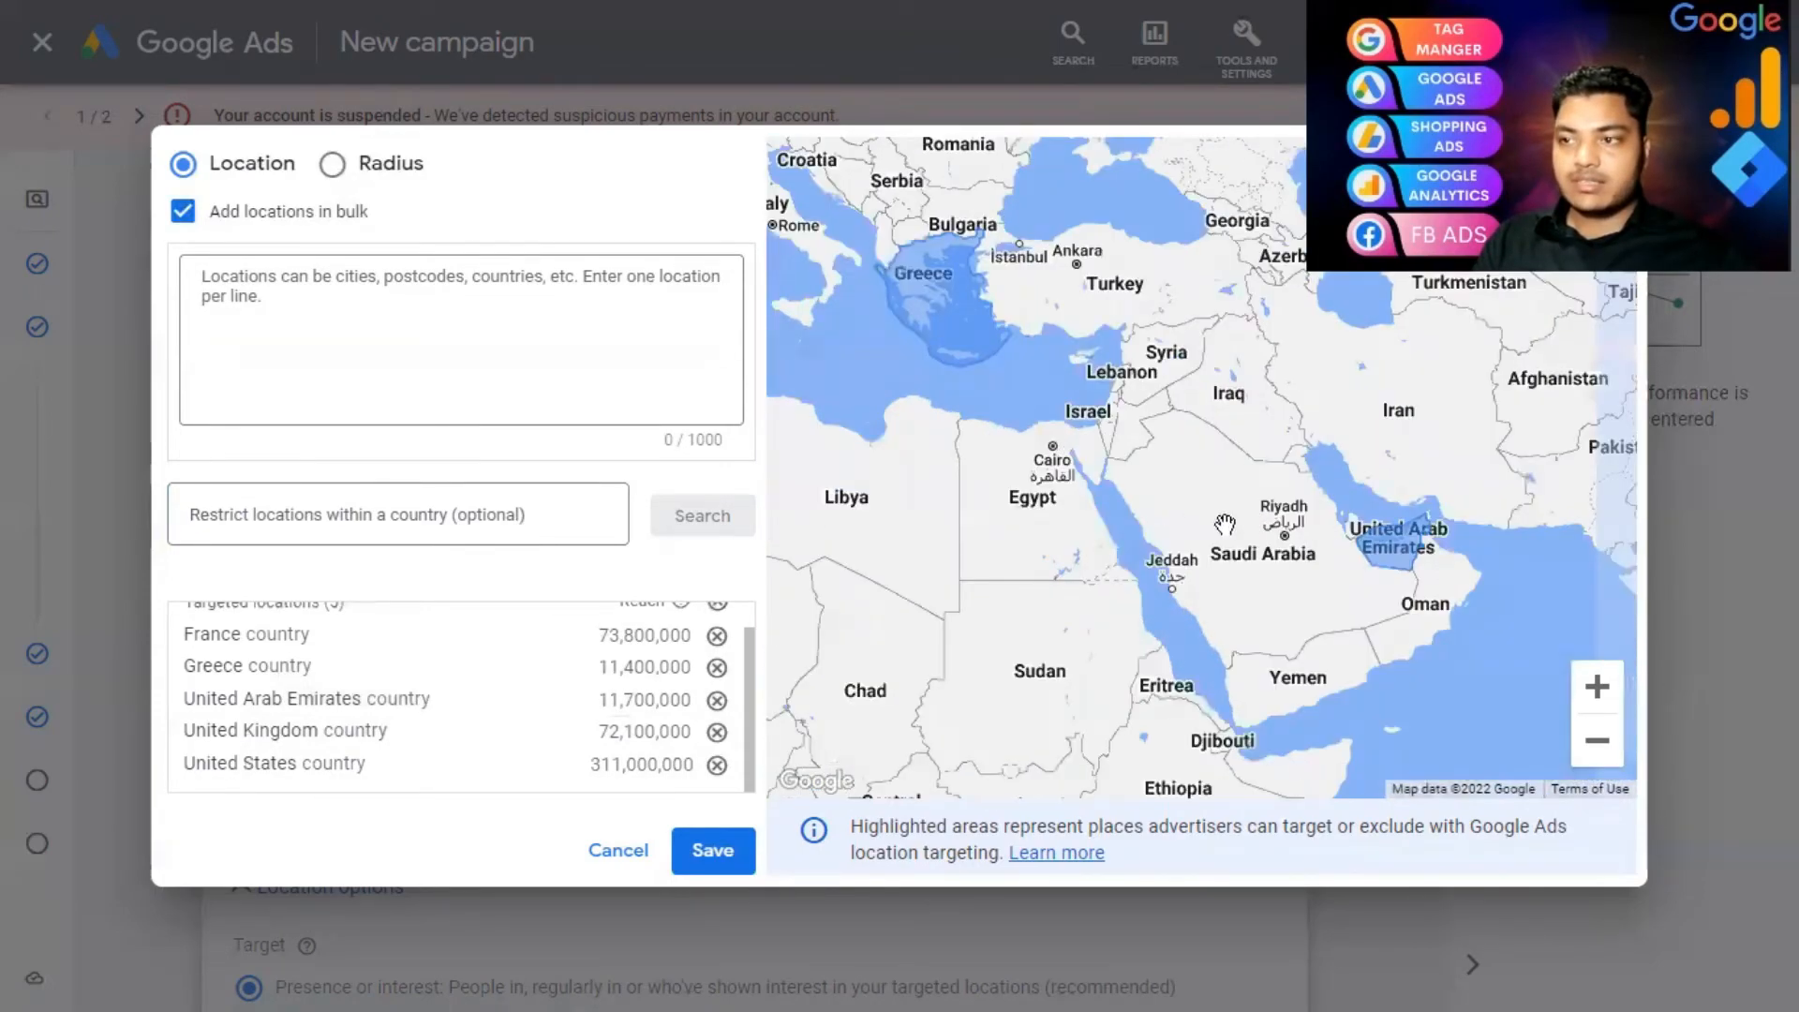
scroll(1419, 547, up, 1)
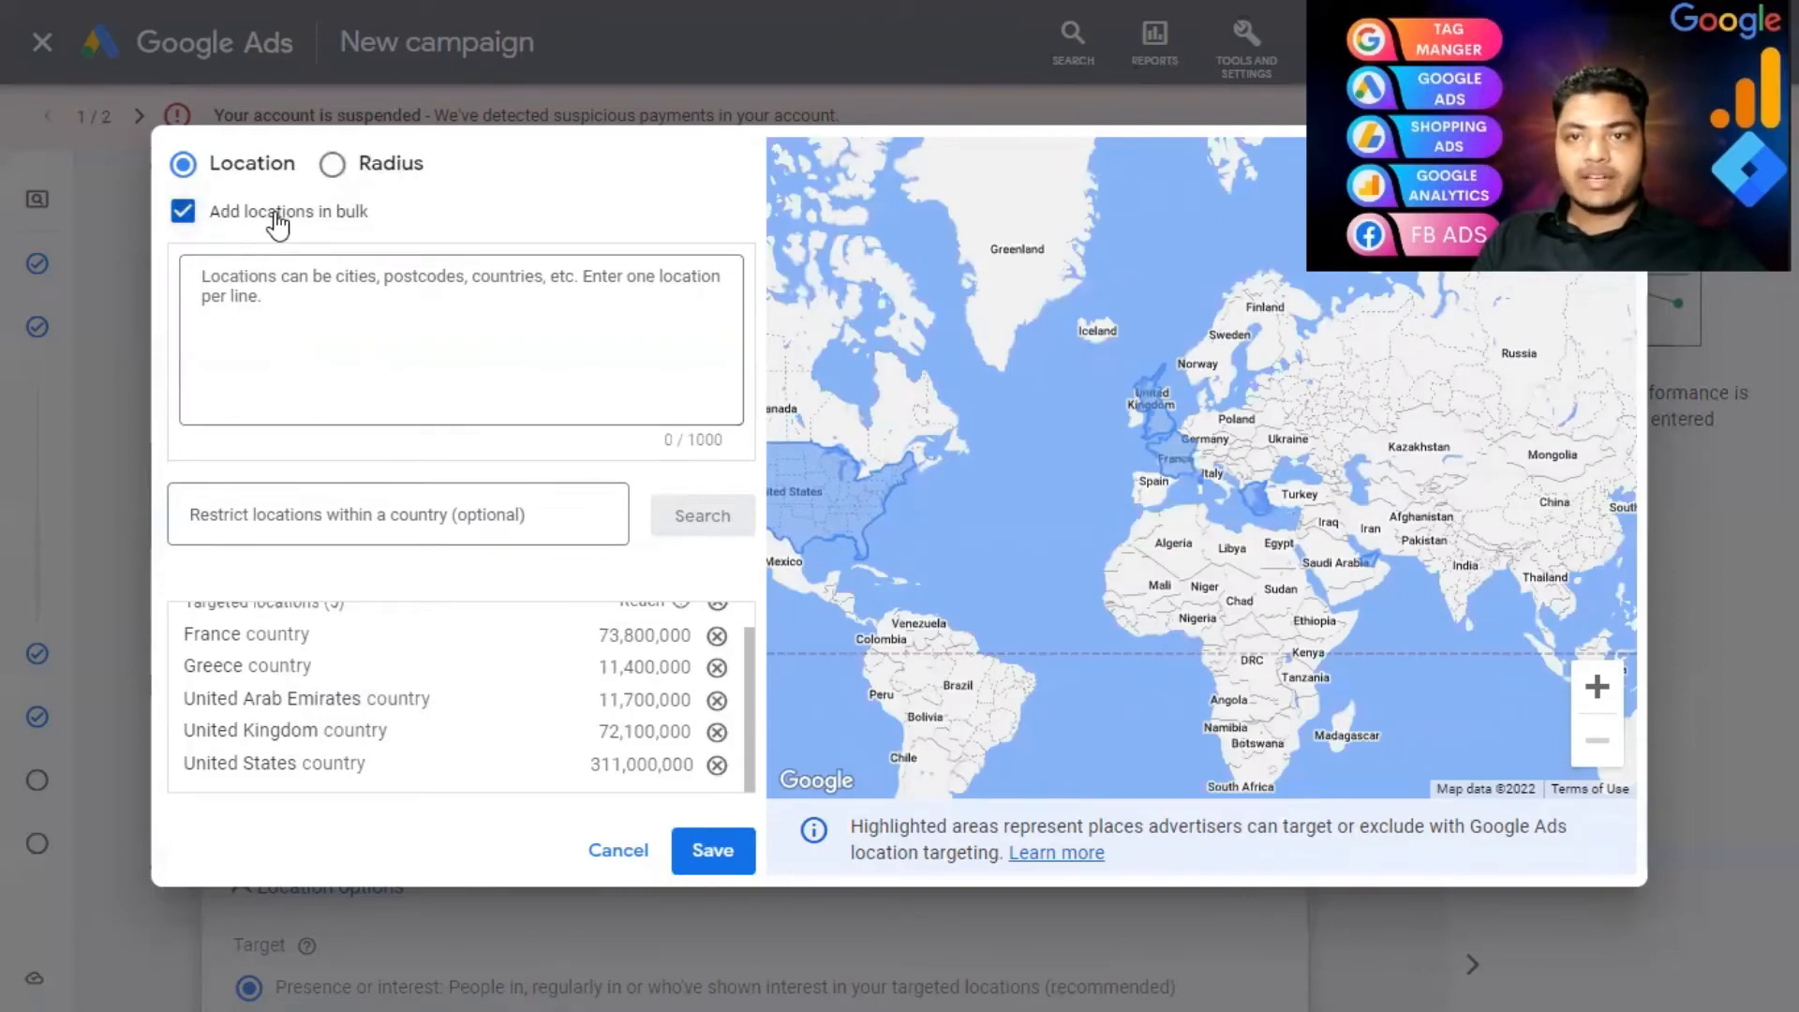
- Turn off bulk location entry and clear all targeted locations
click(277, 212)
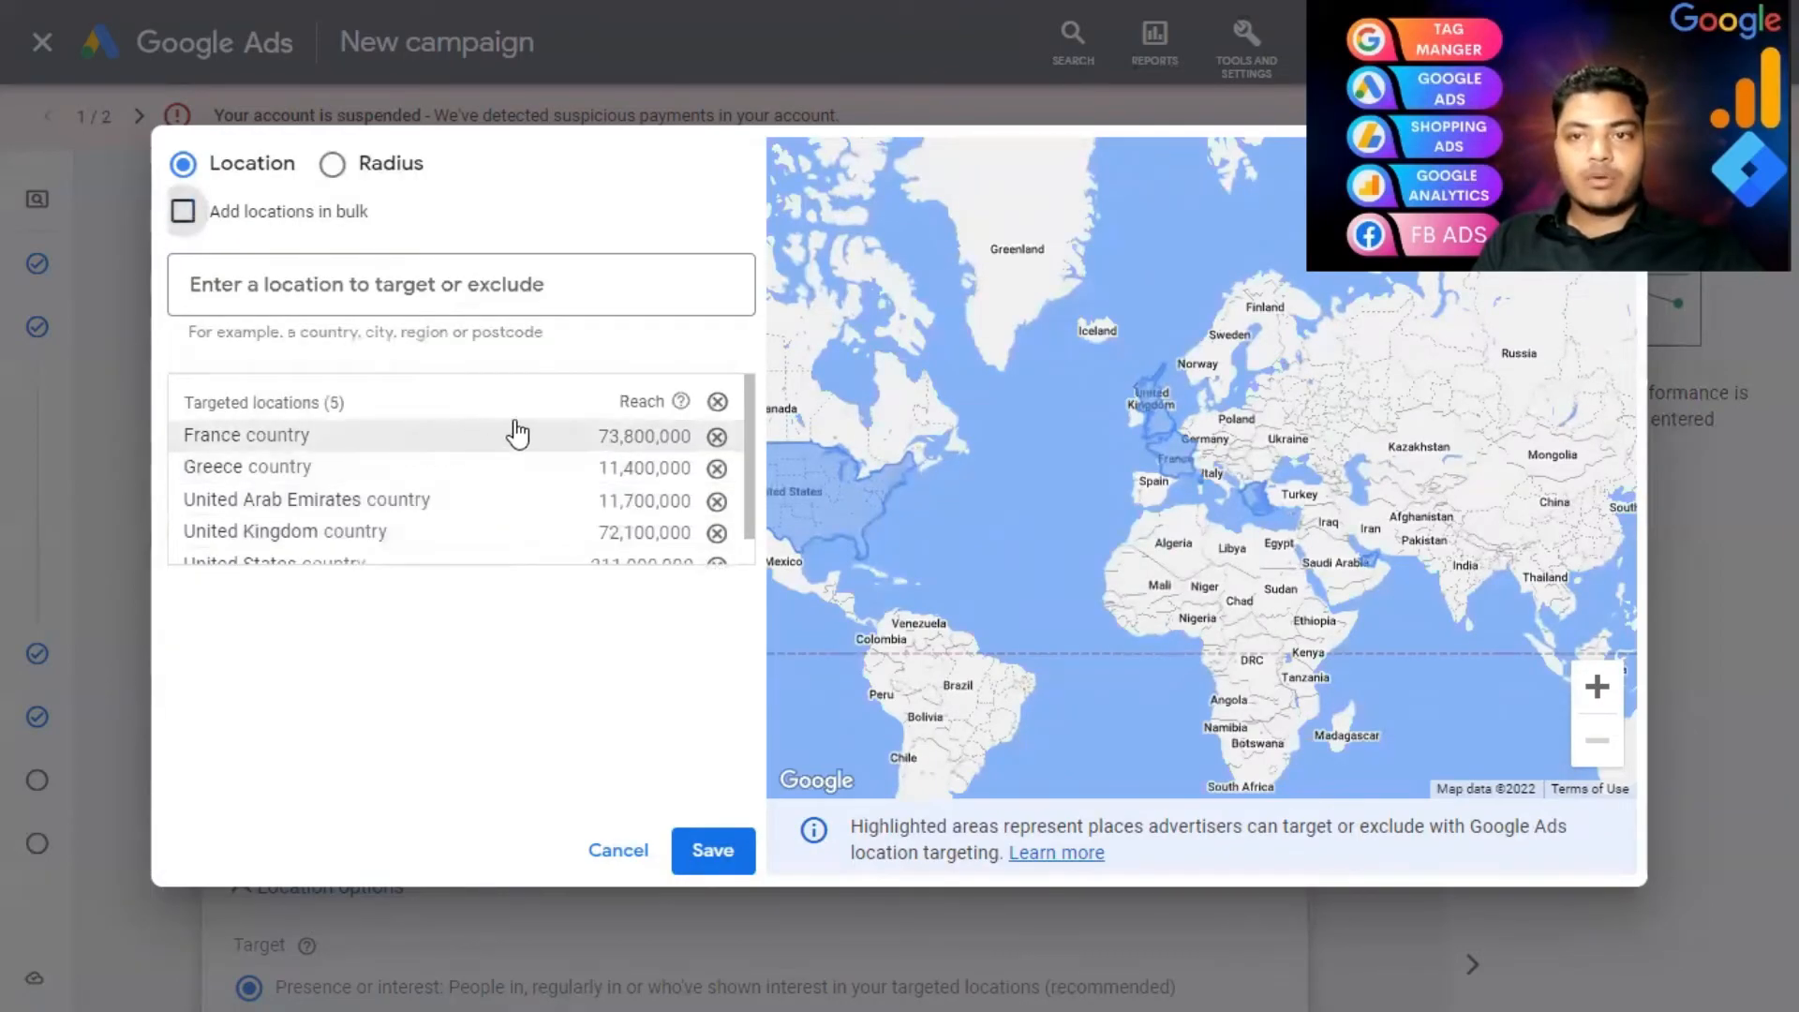
click(717, 401)
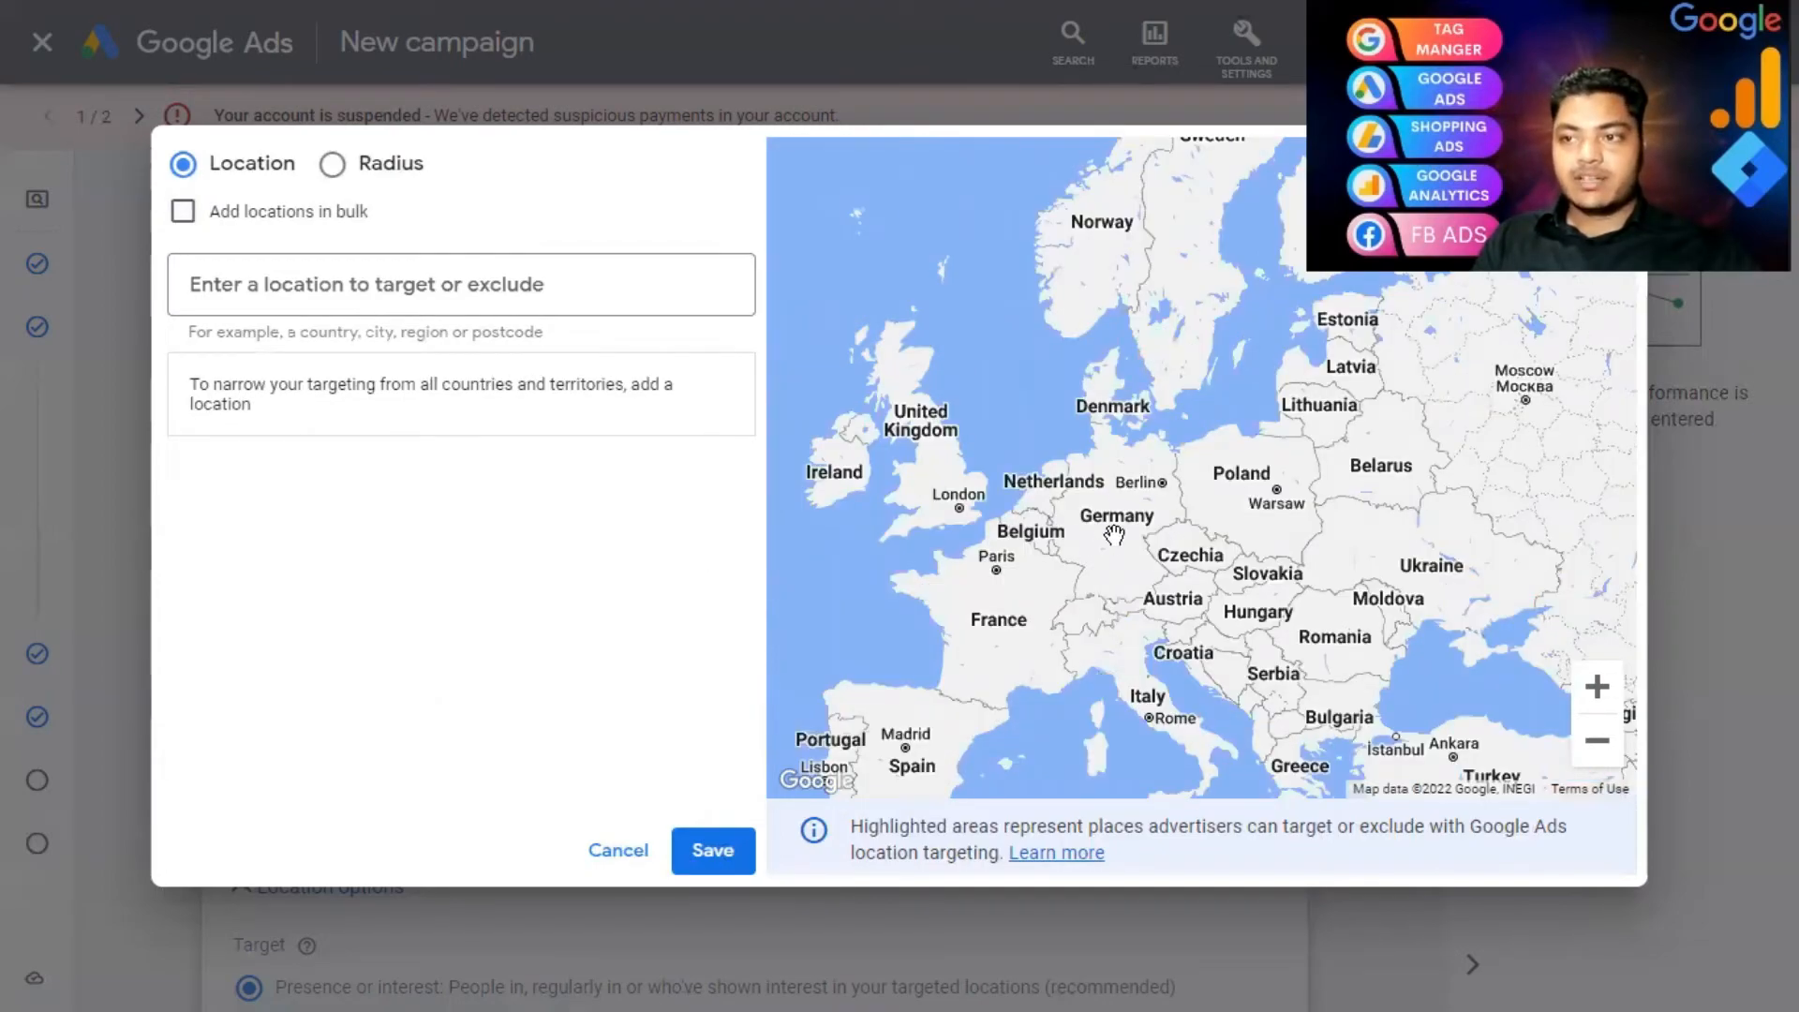
- Switch to radius targeting and target a 20 mi radius around Berlin
click(334, 166)
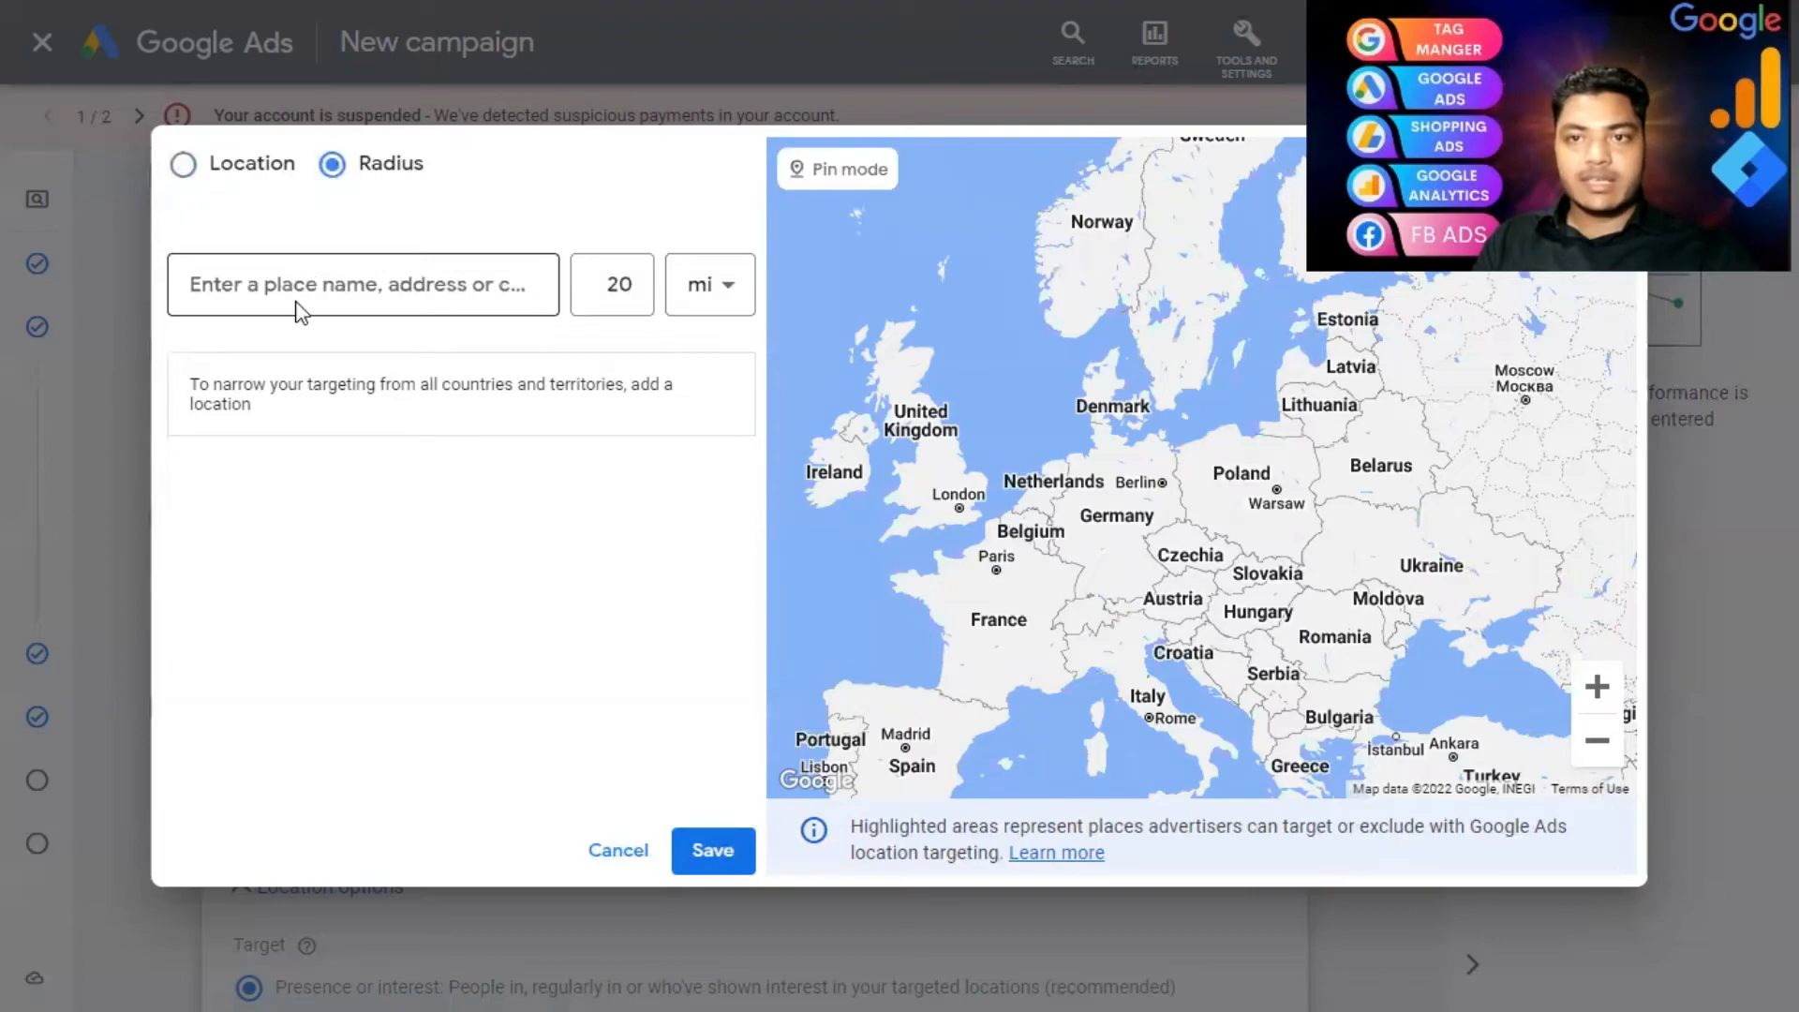
click(303, 284)
text(berlin)
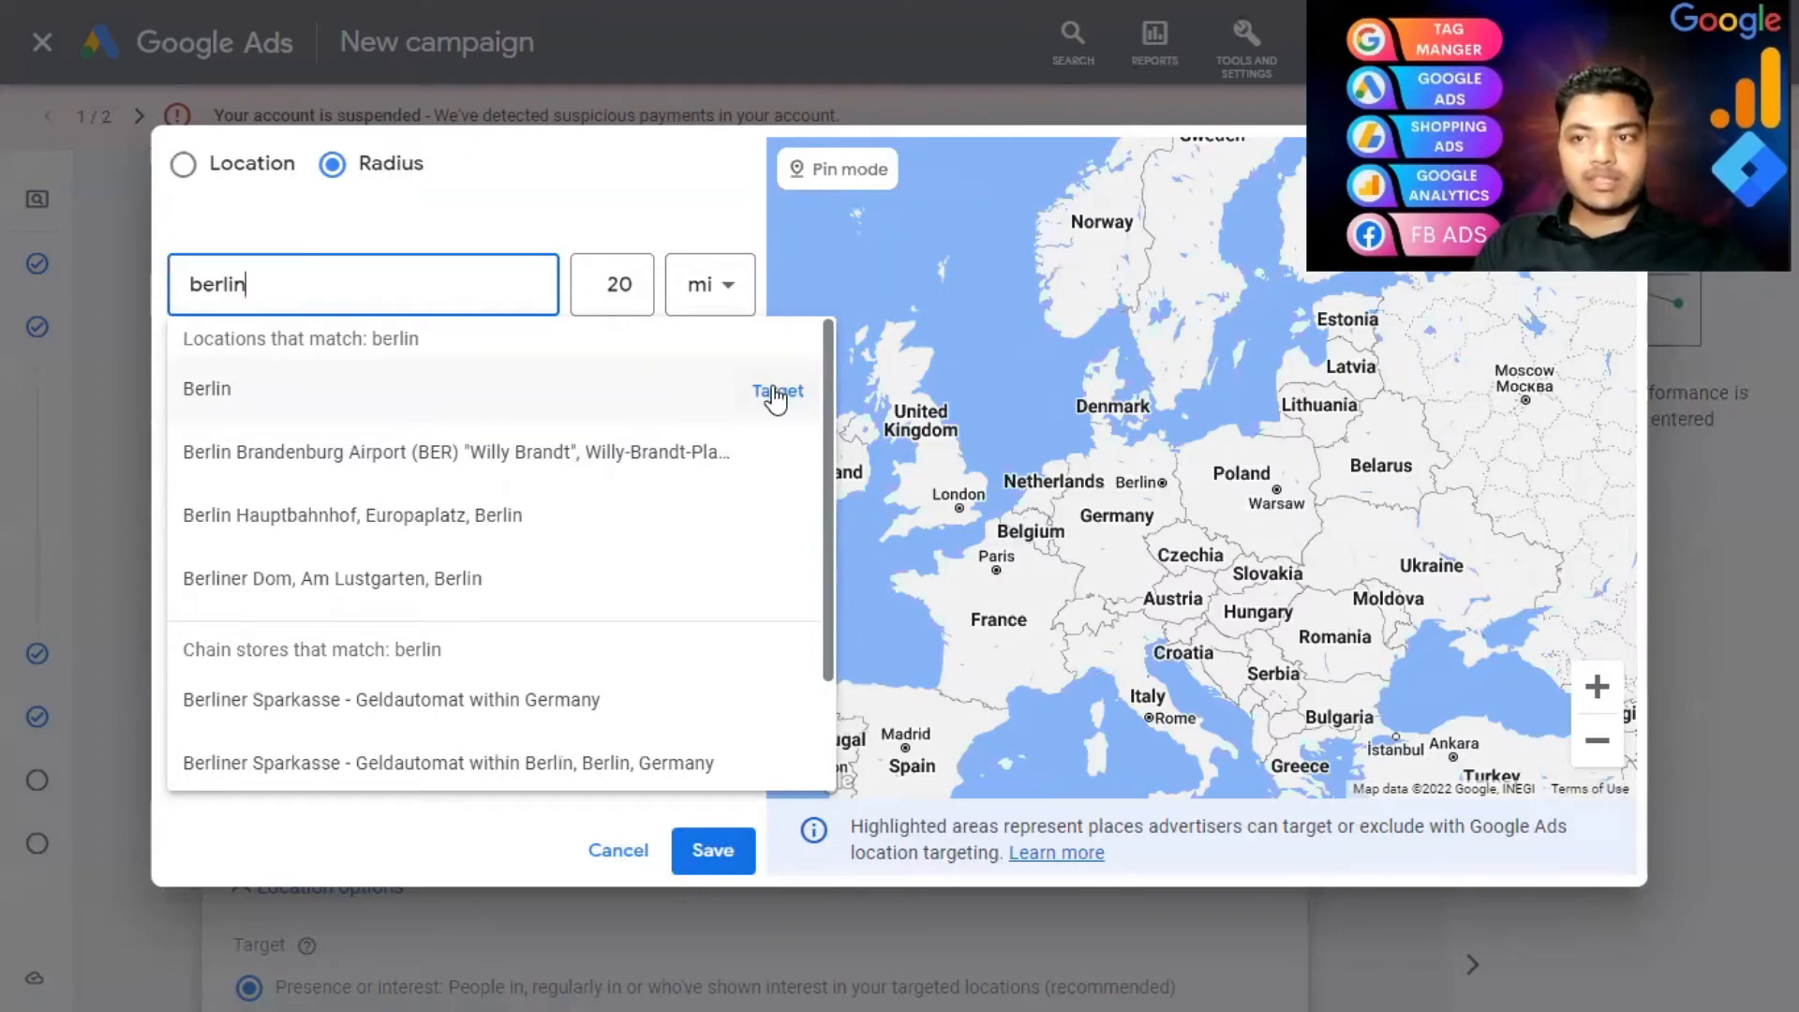
click(776, 392)
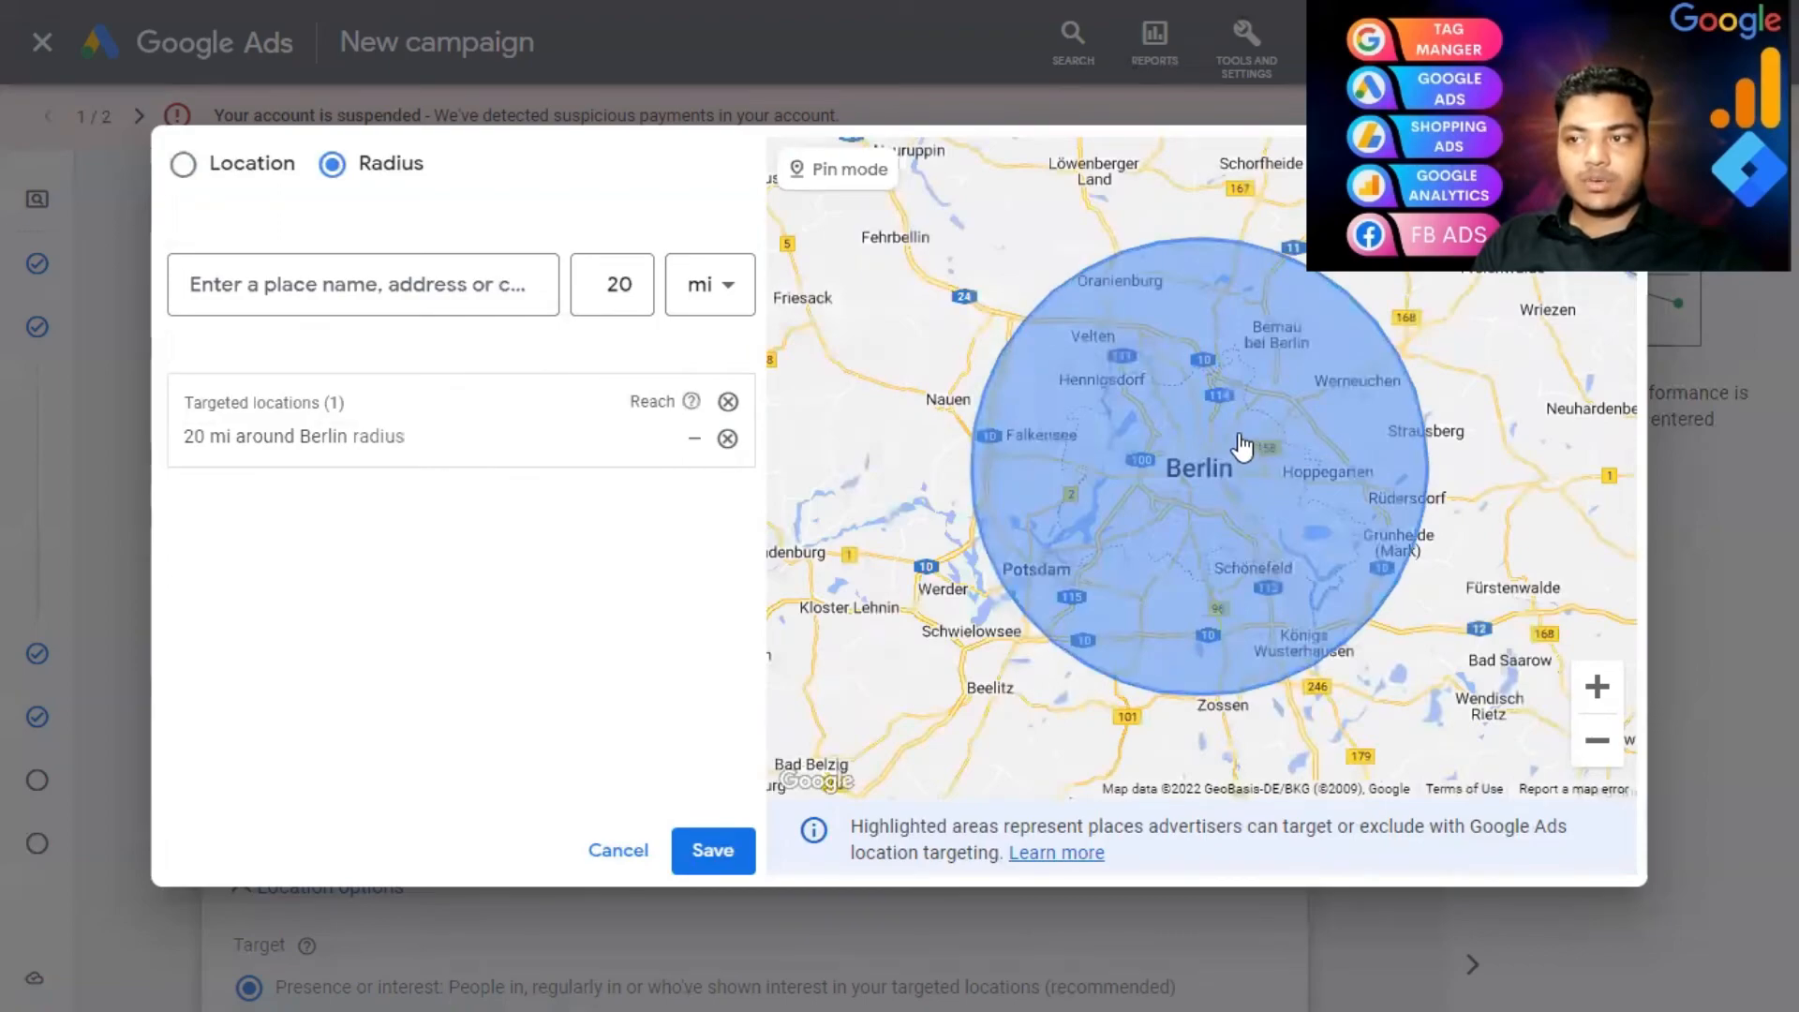
scroll(1245, 450, down, 1)
scroll(1233, 469, down, 1)
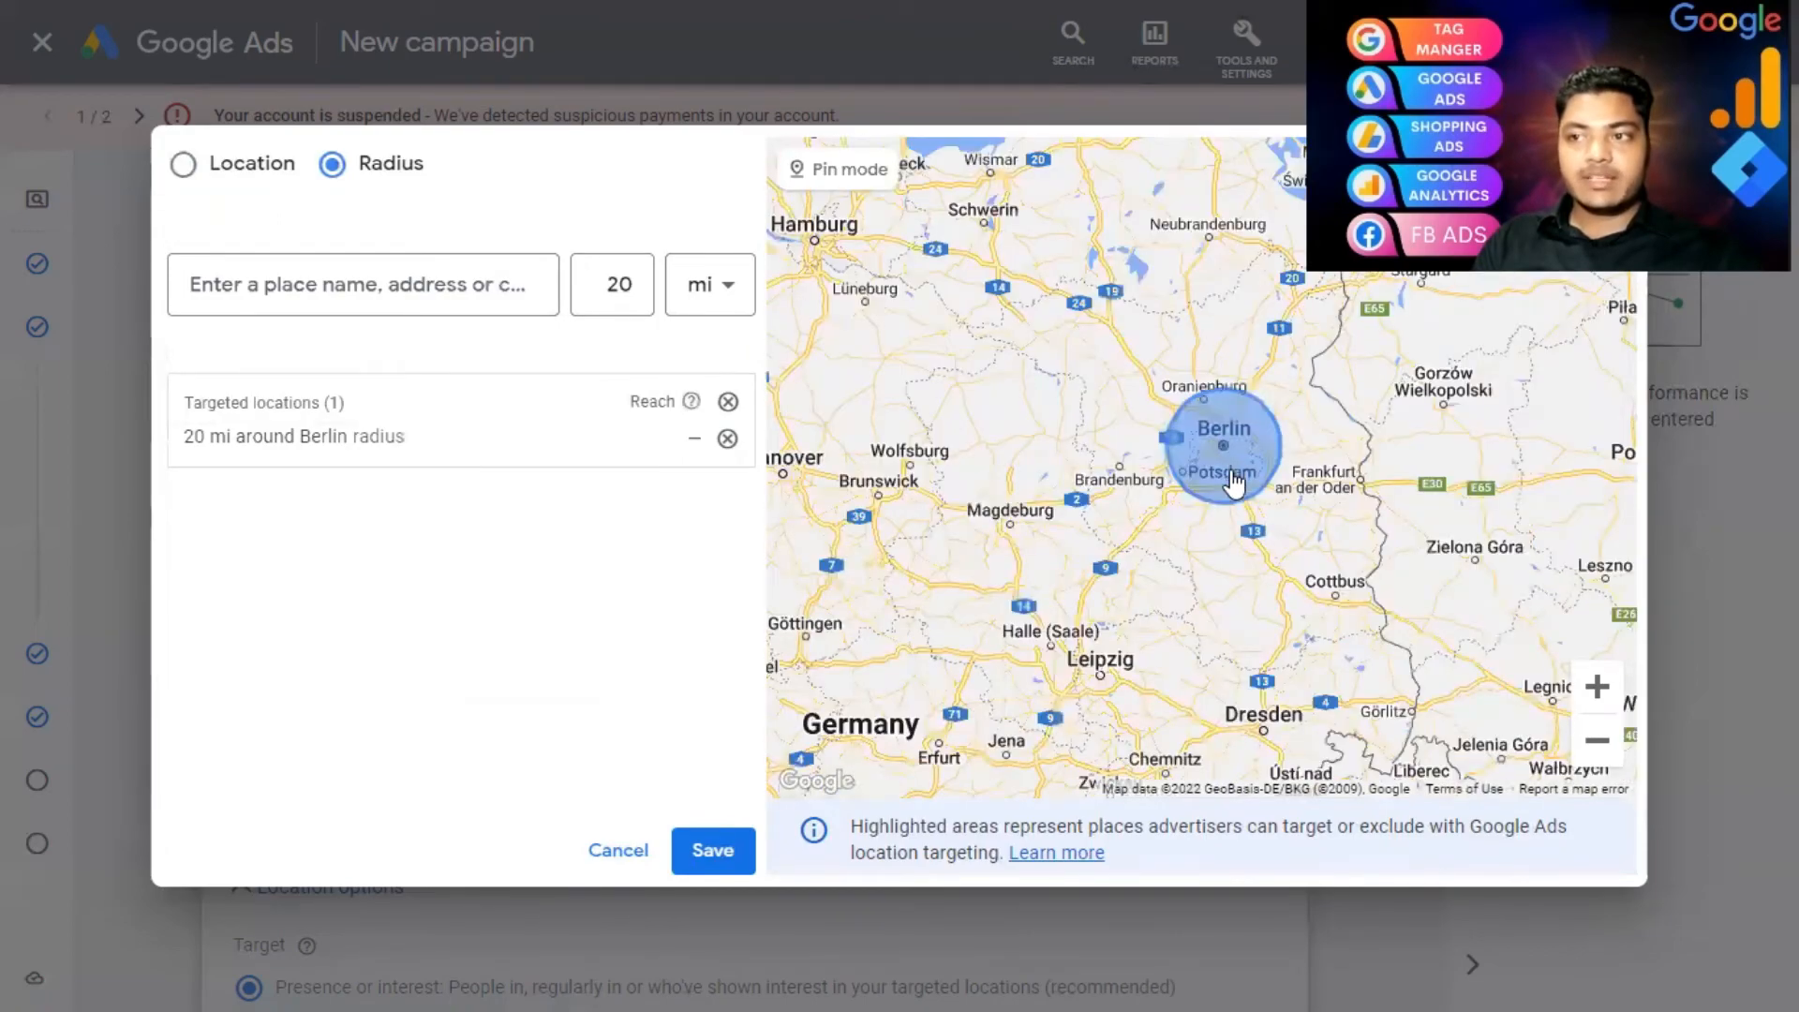
scroll(1233, 480, down, 3)
scroll(1219, 476, up, 1)
- Change the target radius around Berlin to 100 km and save it
mouse_move(575, 443)
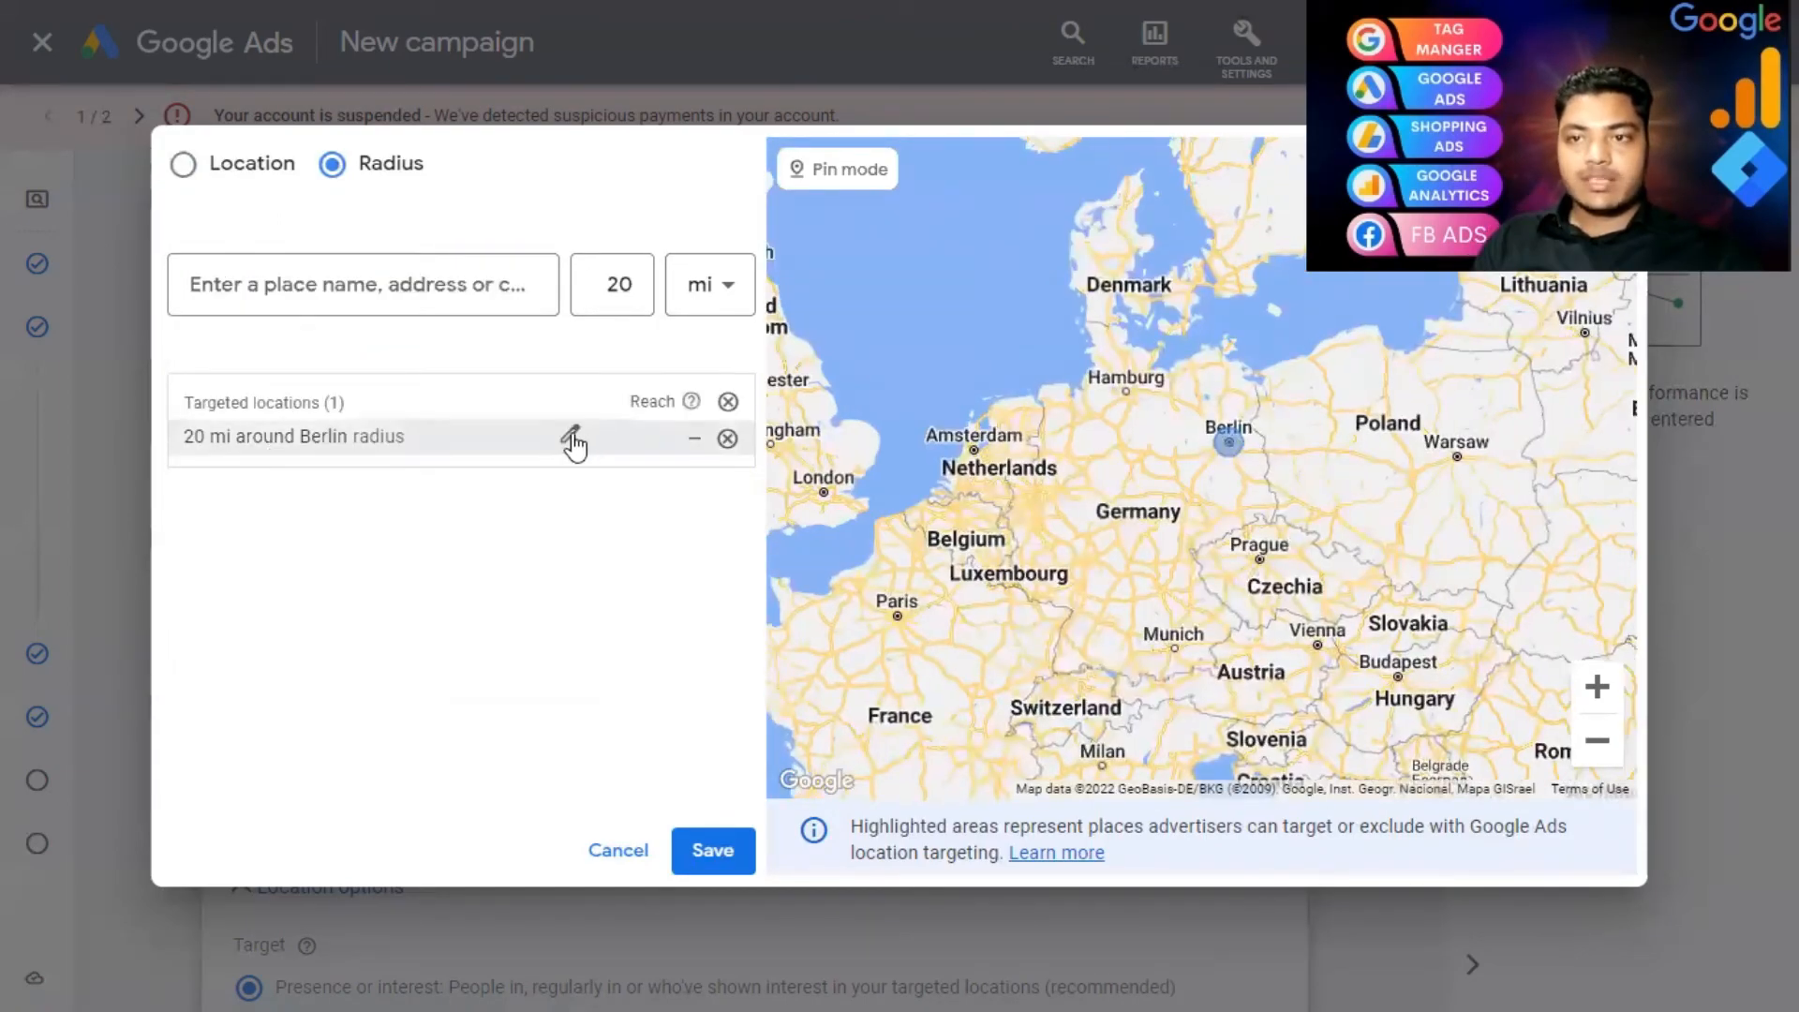
click(570, 440)
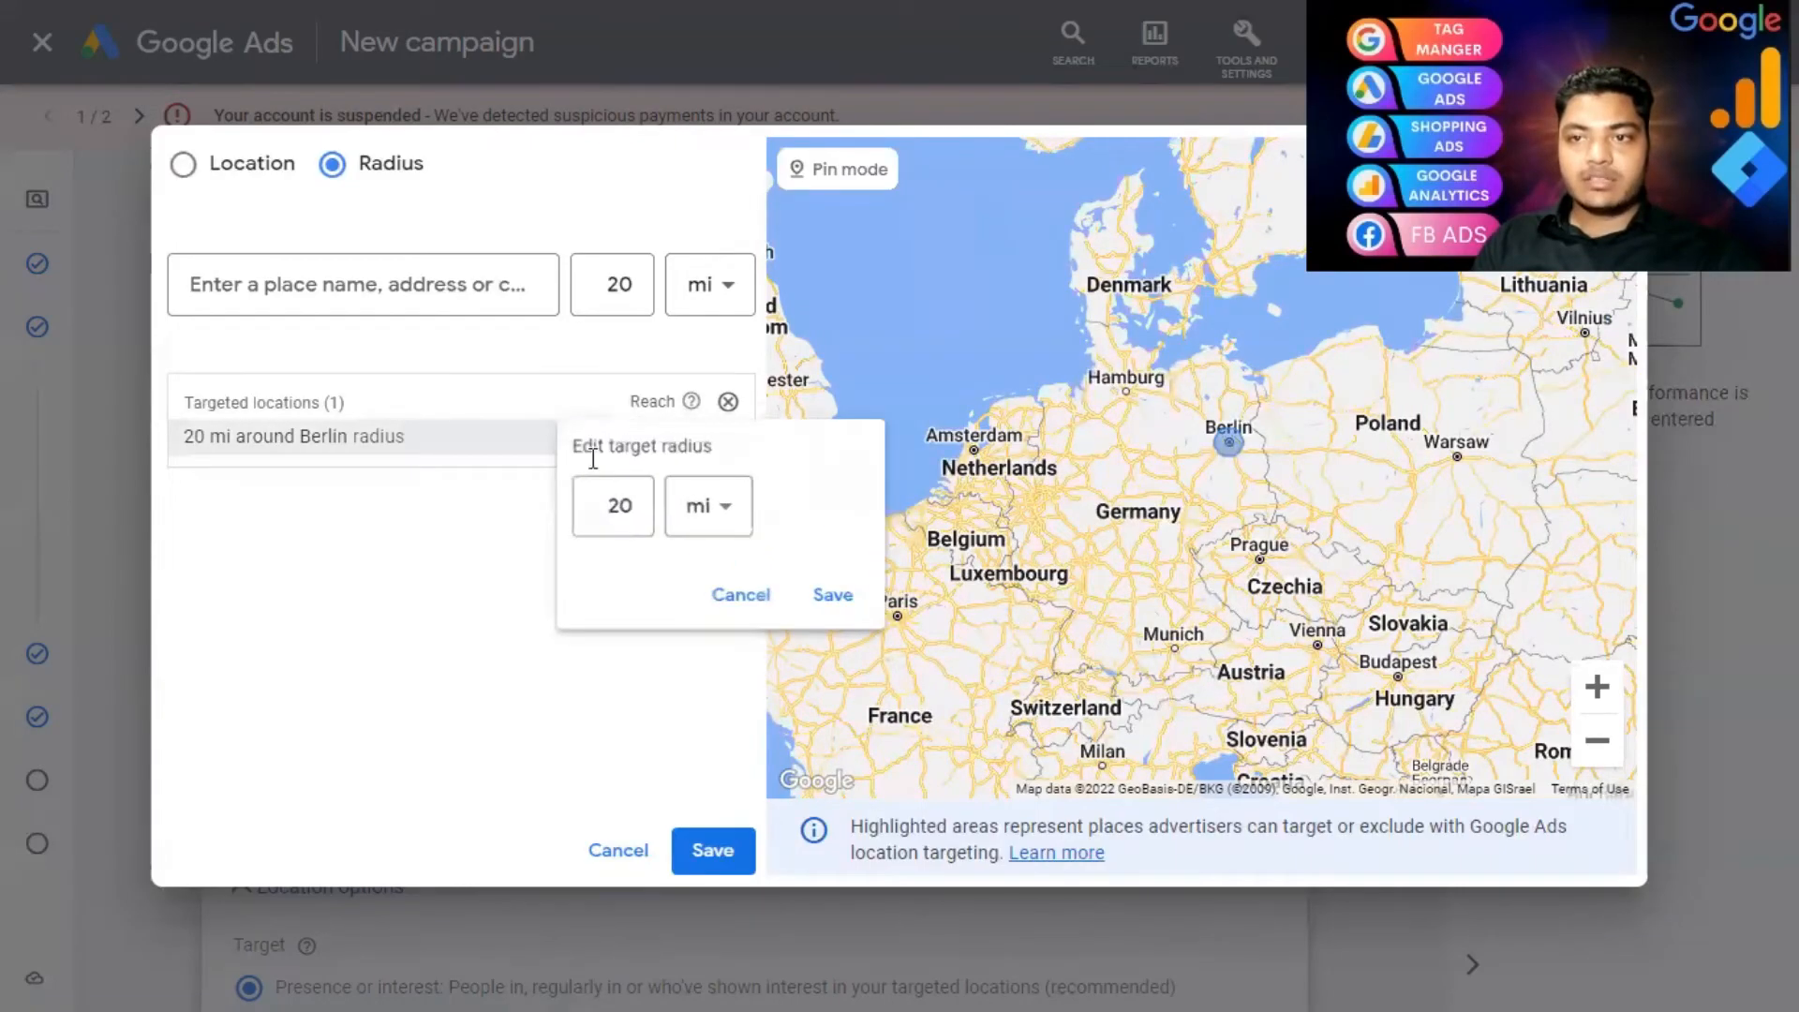
click(699, 516)
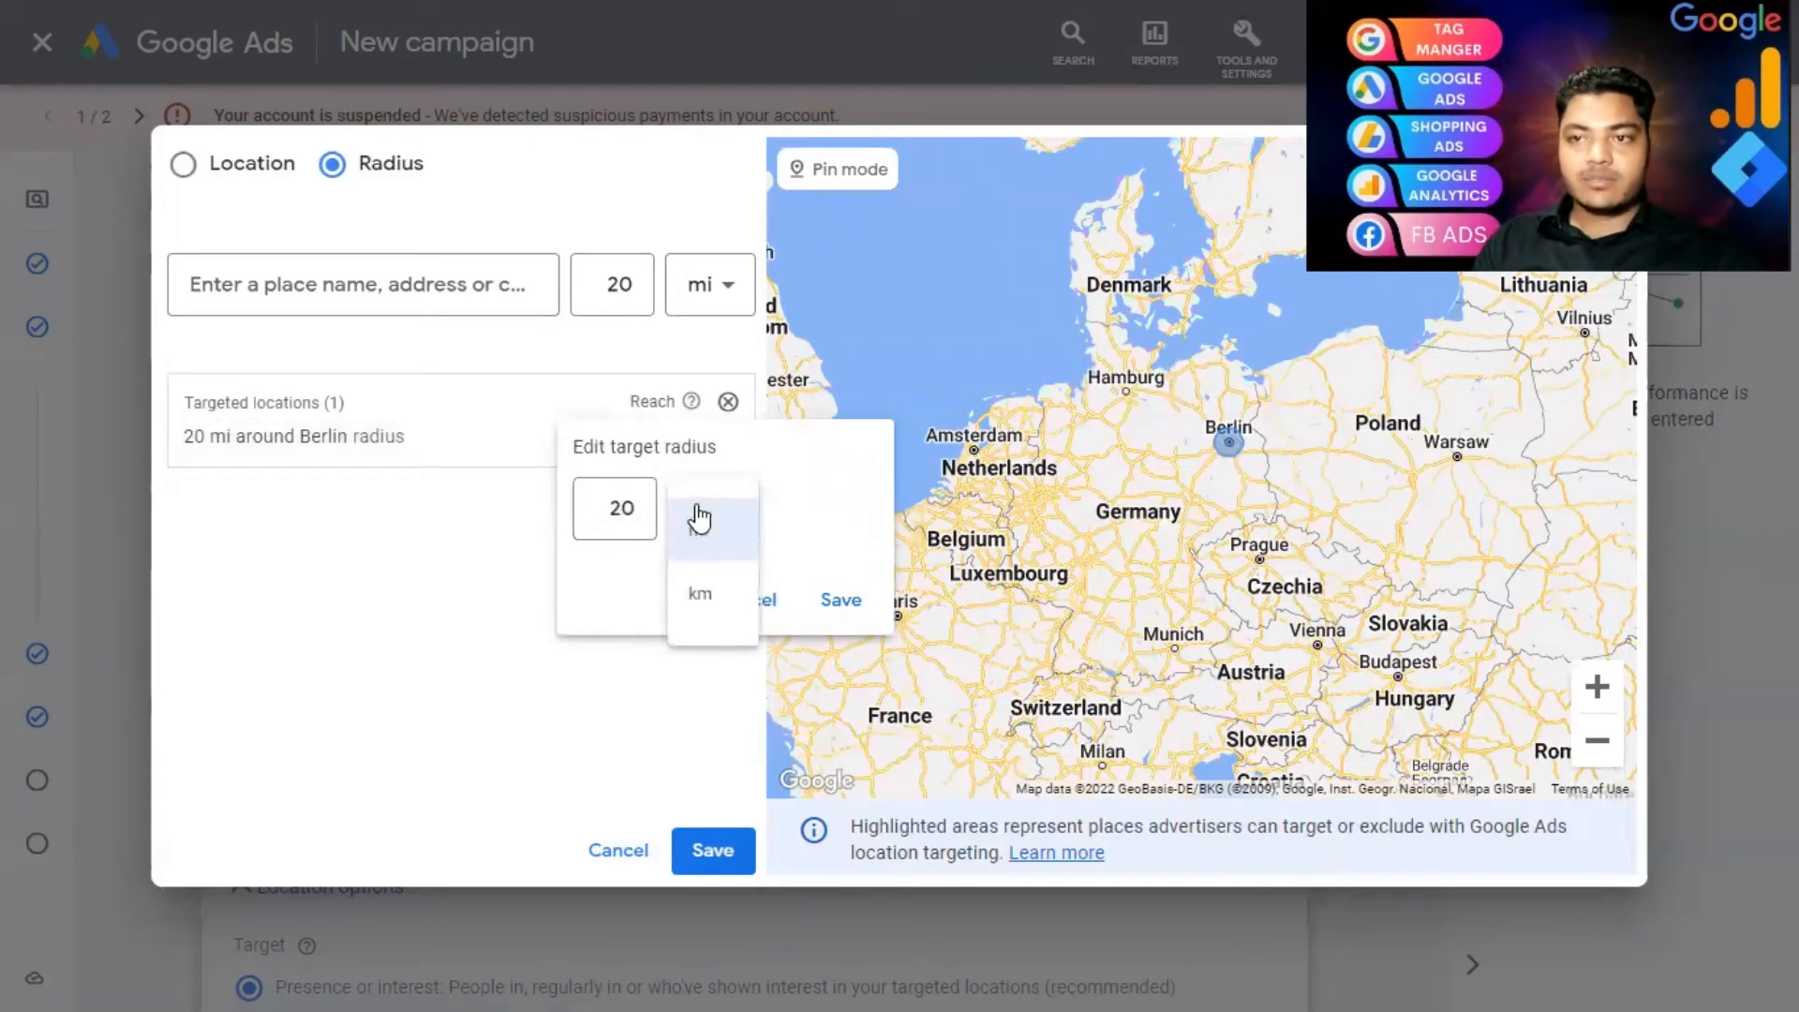
click(699, 596)
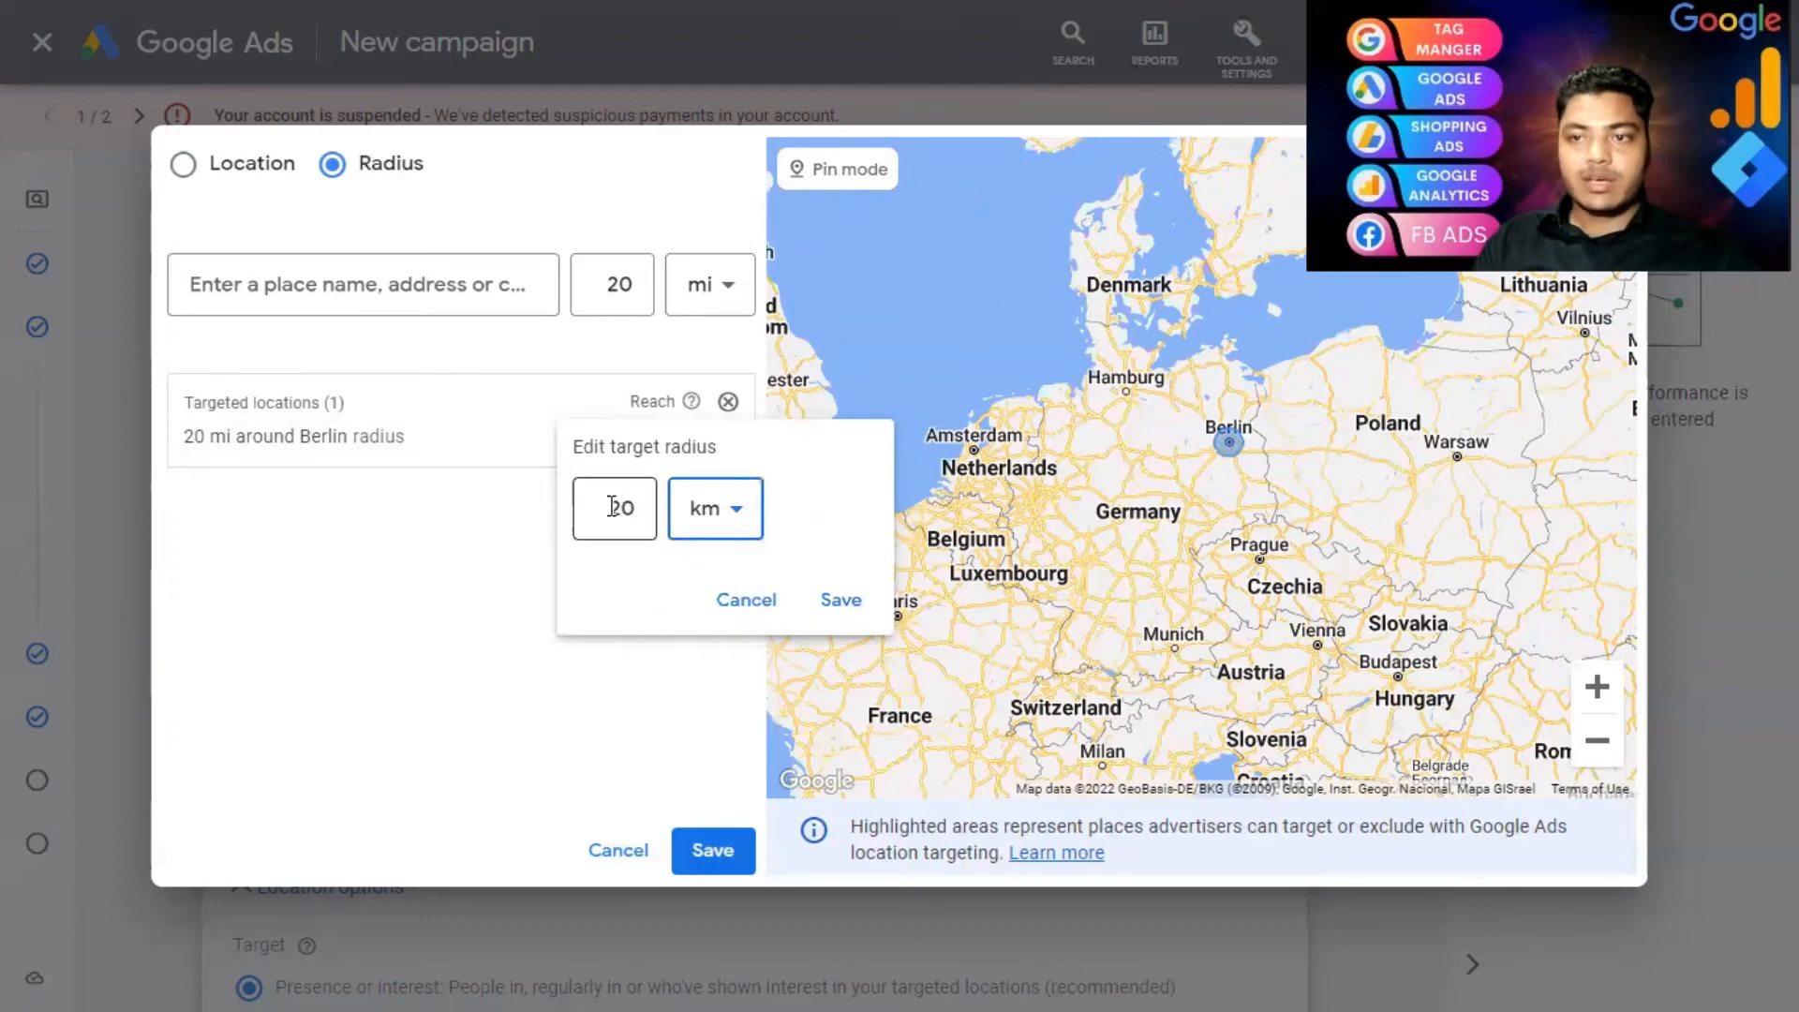
drag(612, 506, 599, 507)
text(100)
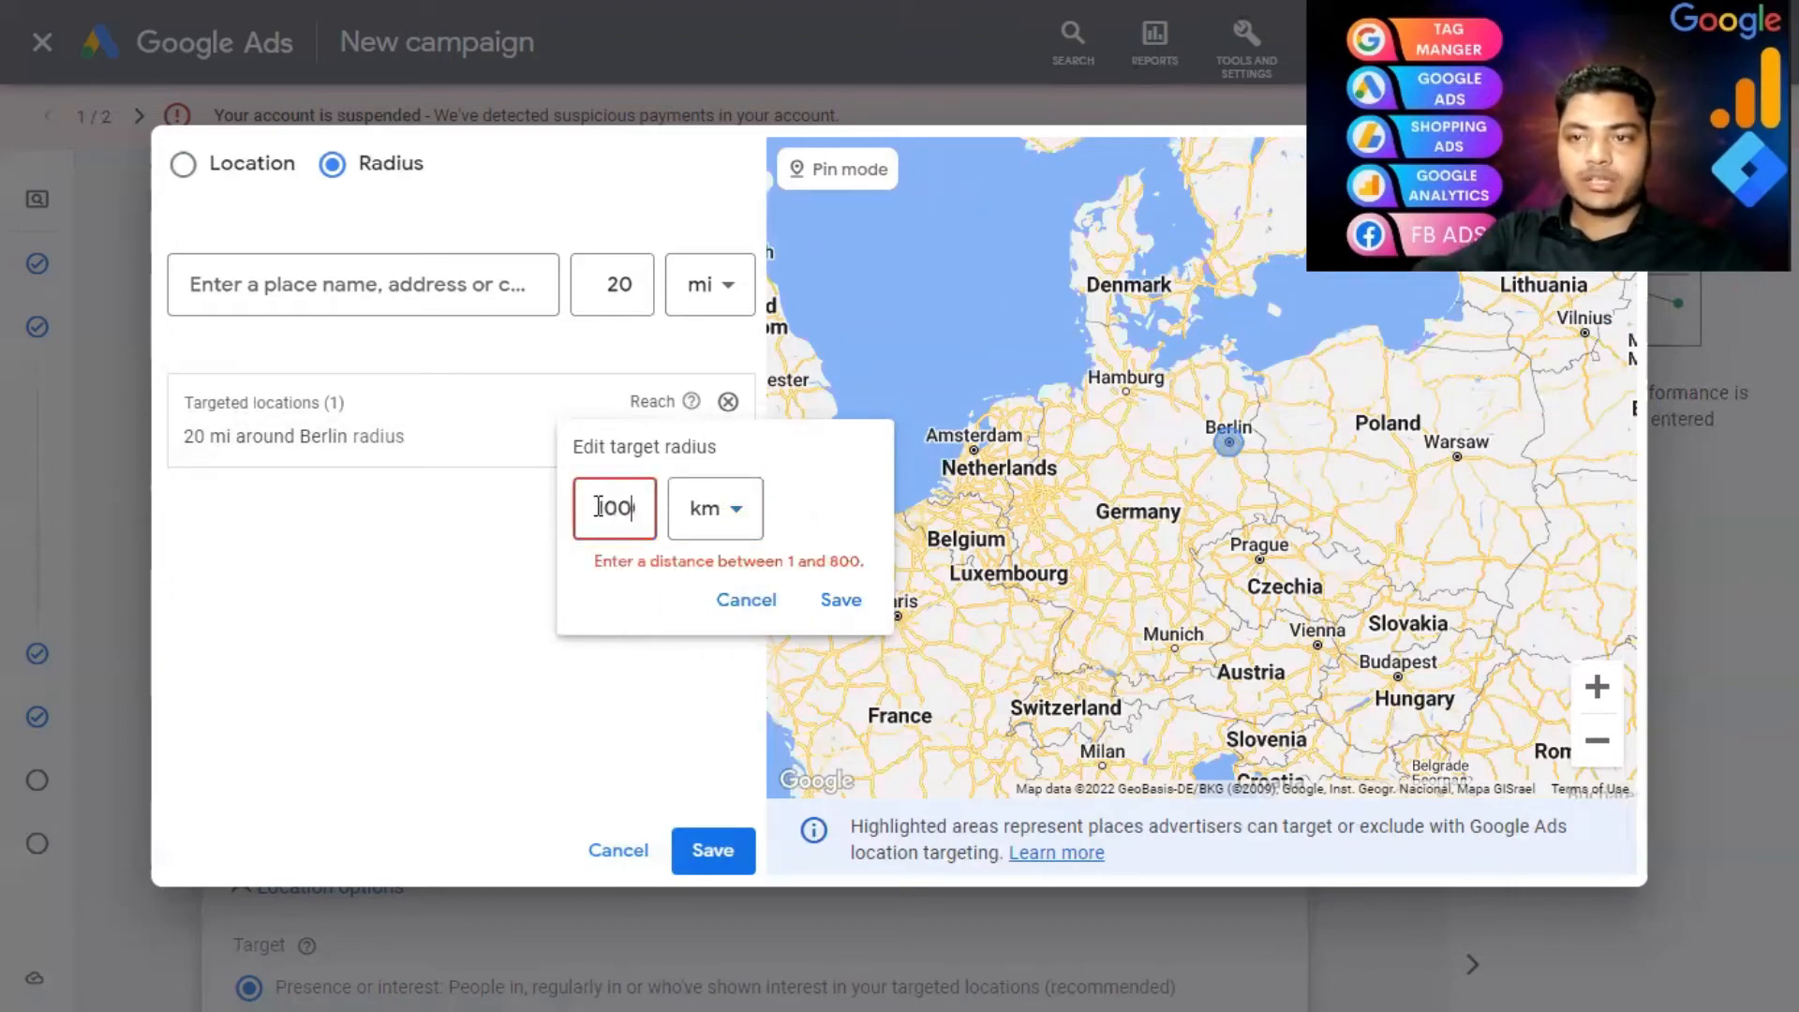
key(BackSpace)
text(0)
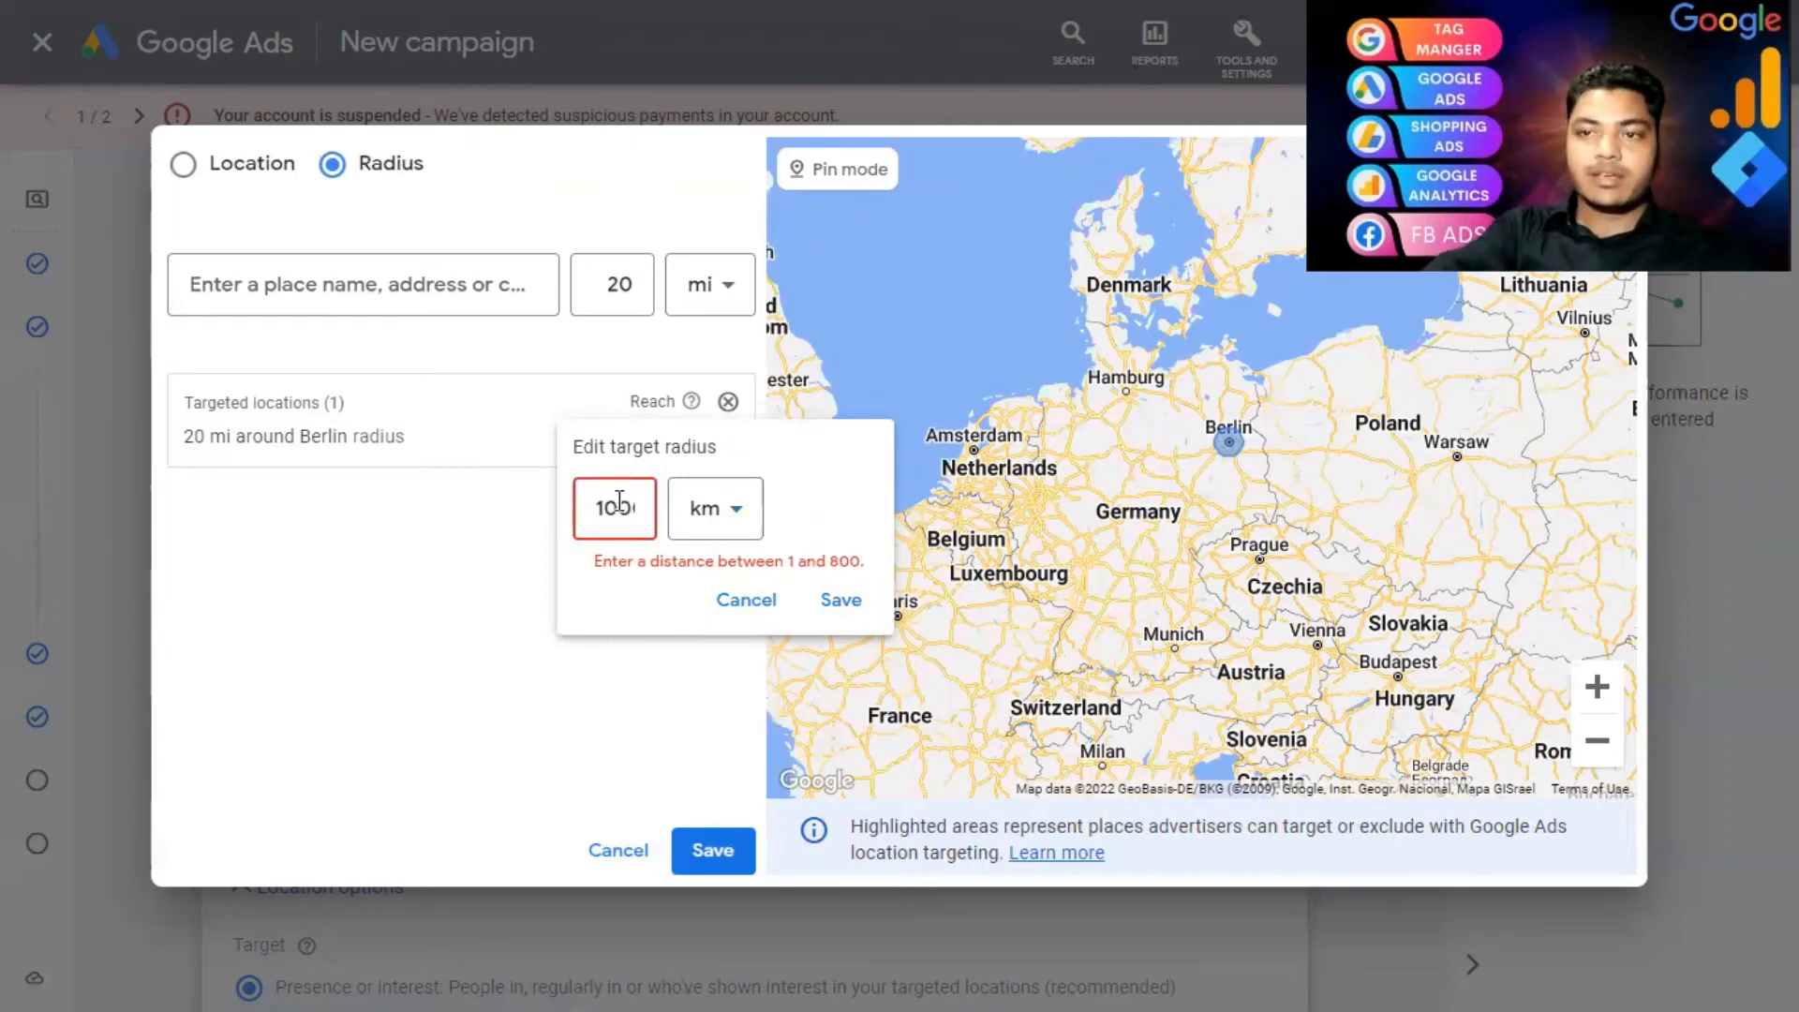
key(BackSpace)
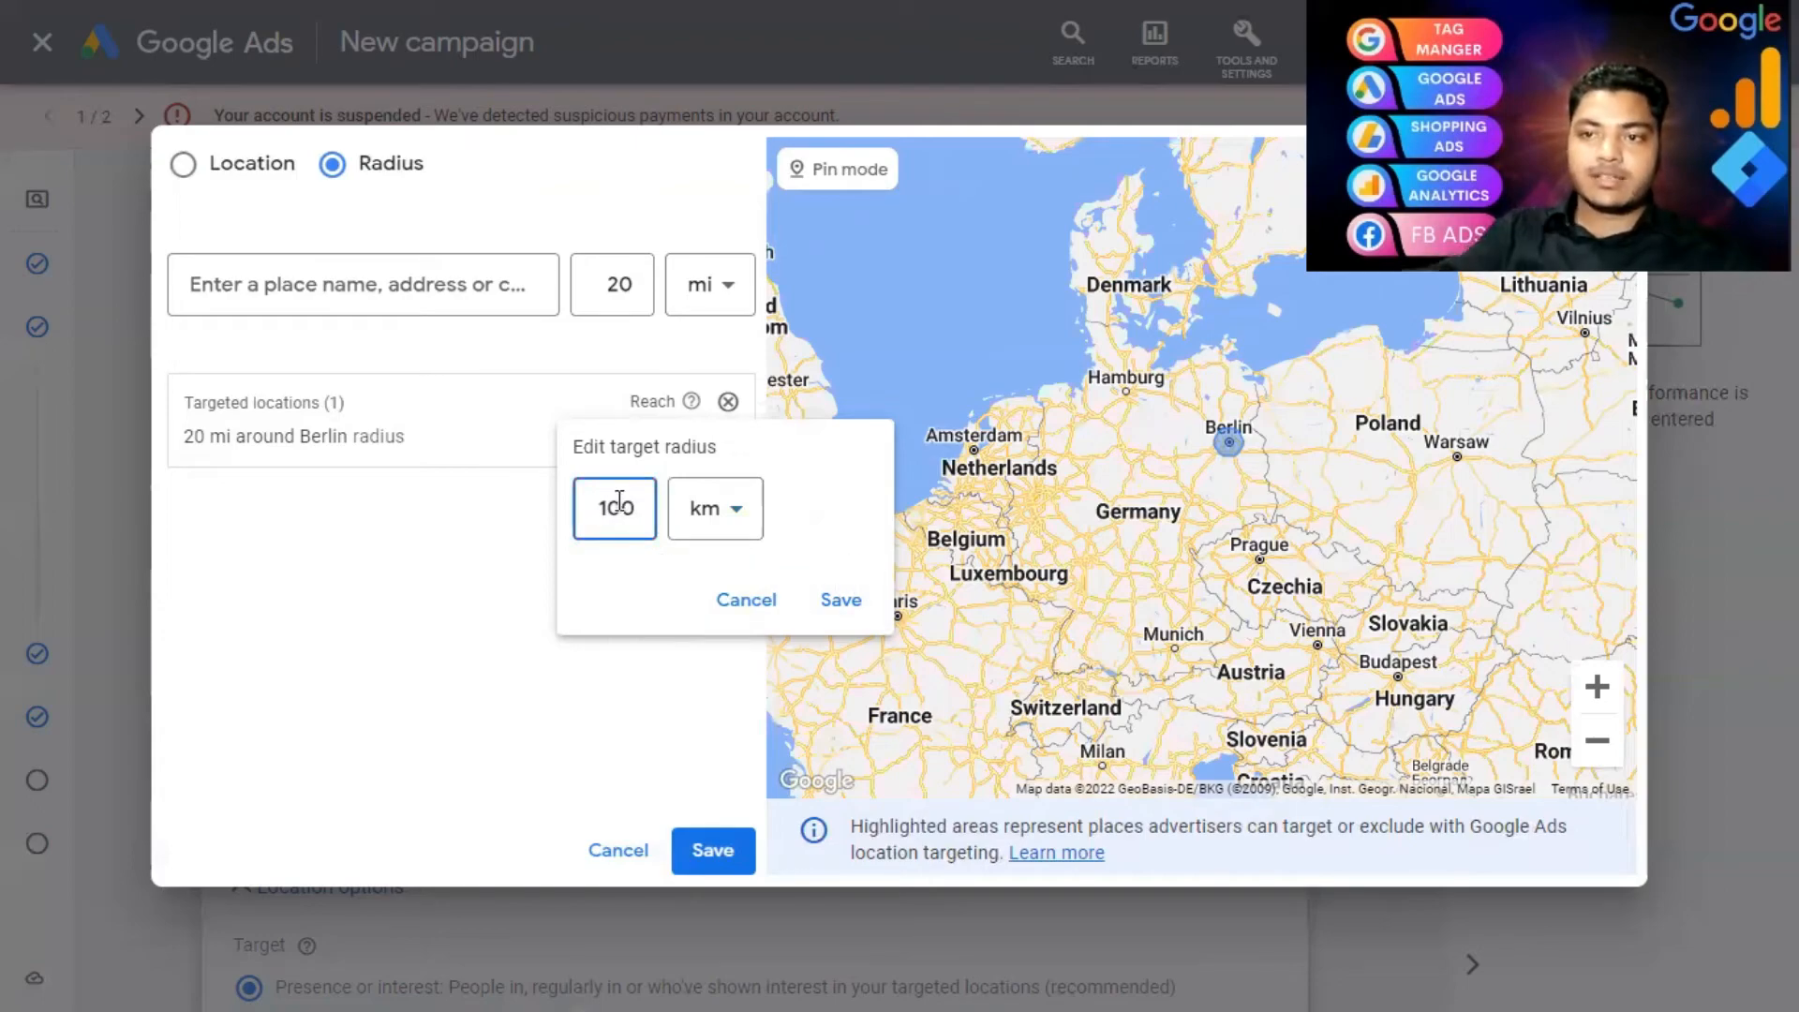
click(842, 602)
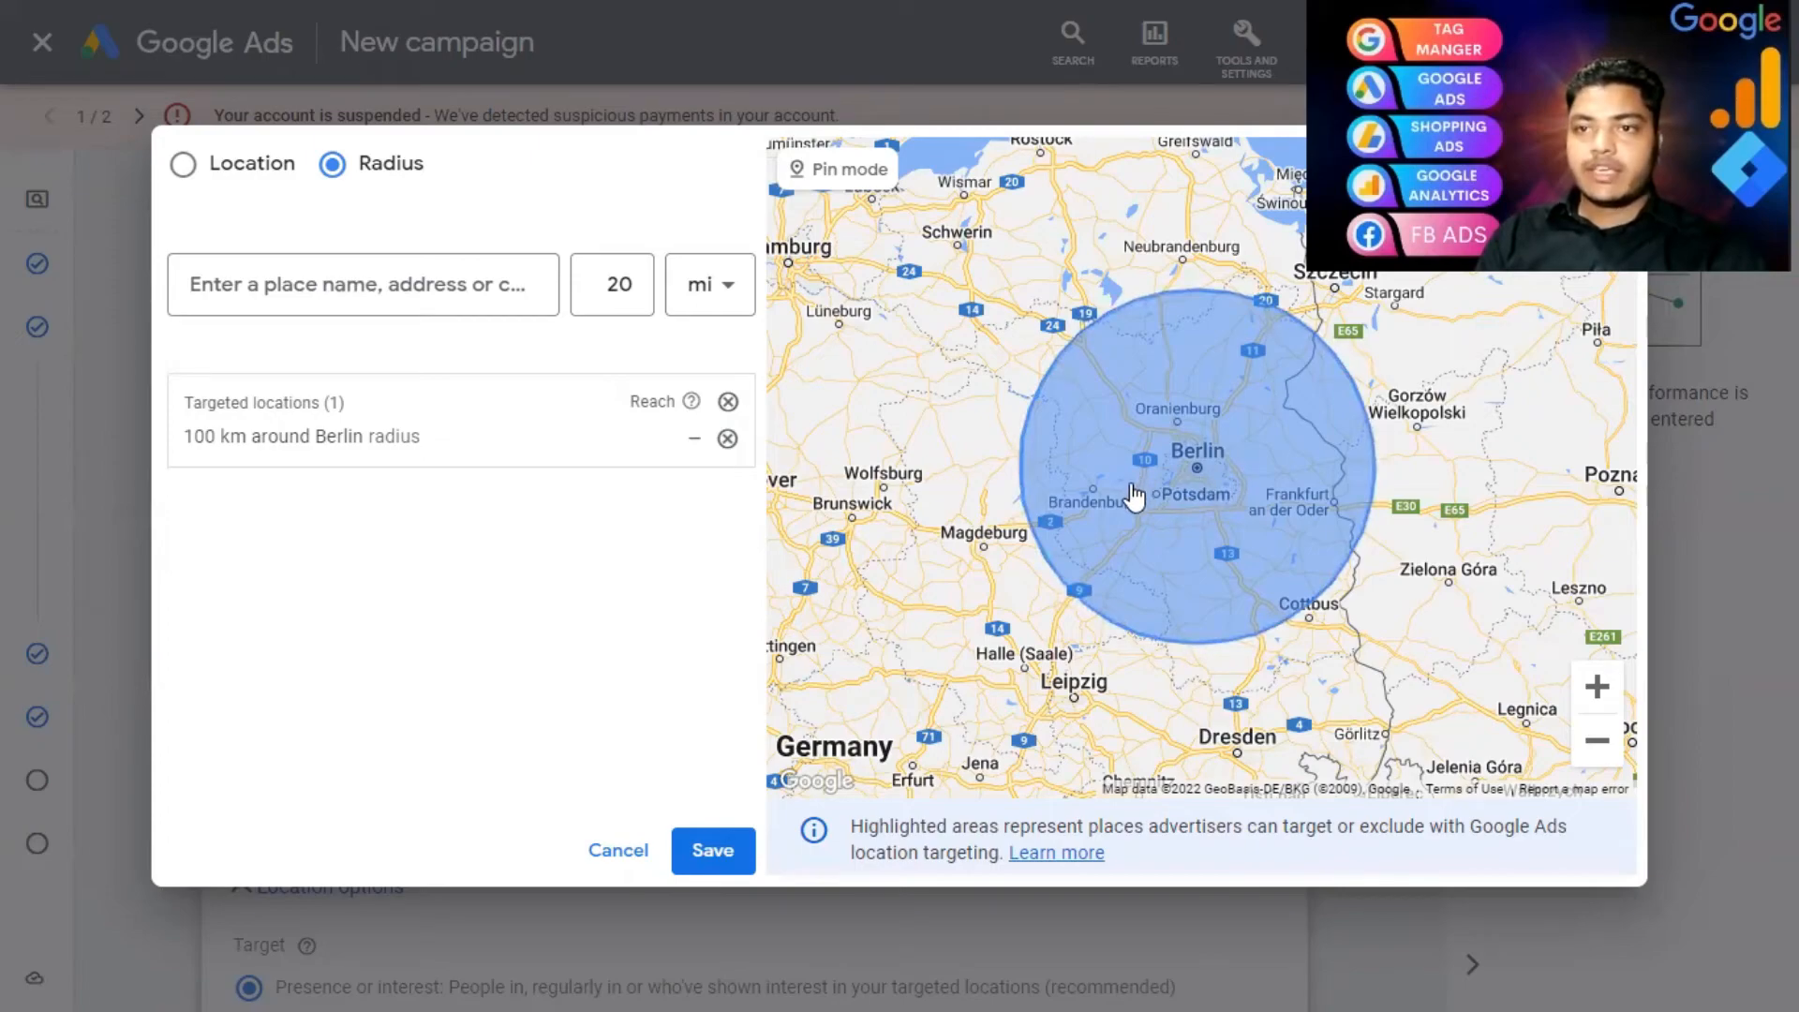
- Switch back to location targeting, exclude the city of Beelitz, Brandenburg, Germany, and check the excluded area inside the Berlin radius
scroll(1132, 507, up, 2)
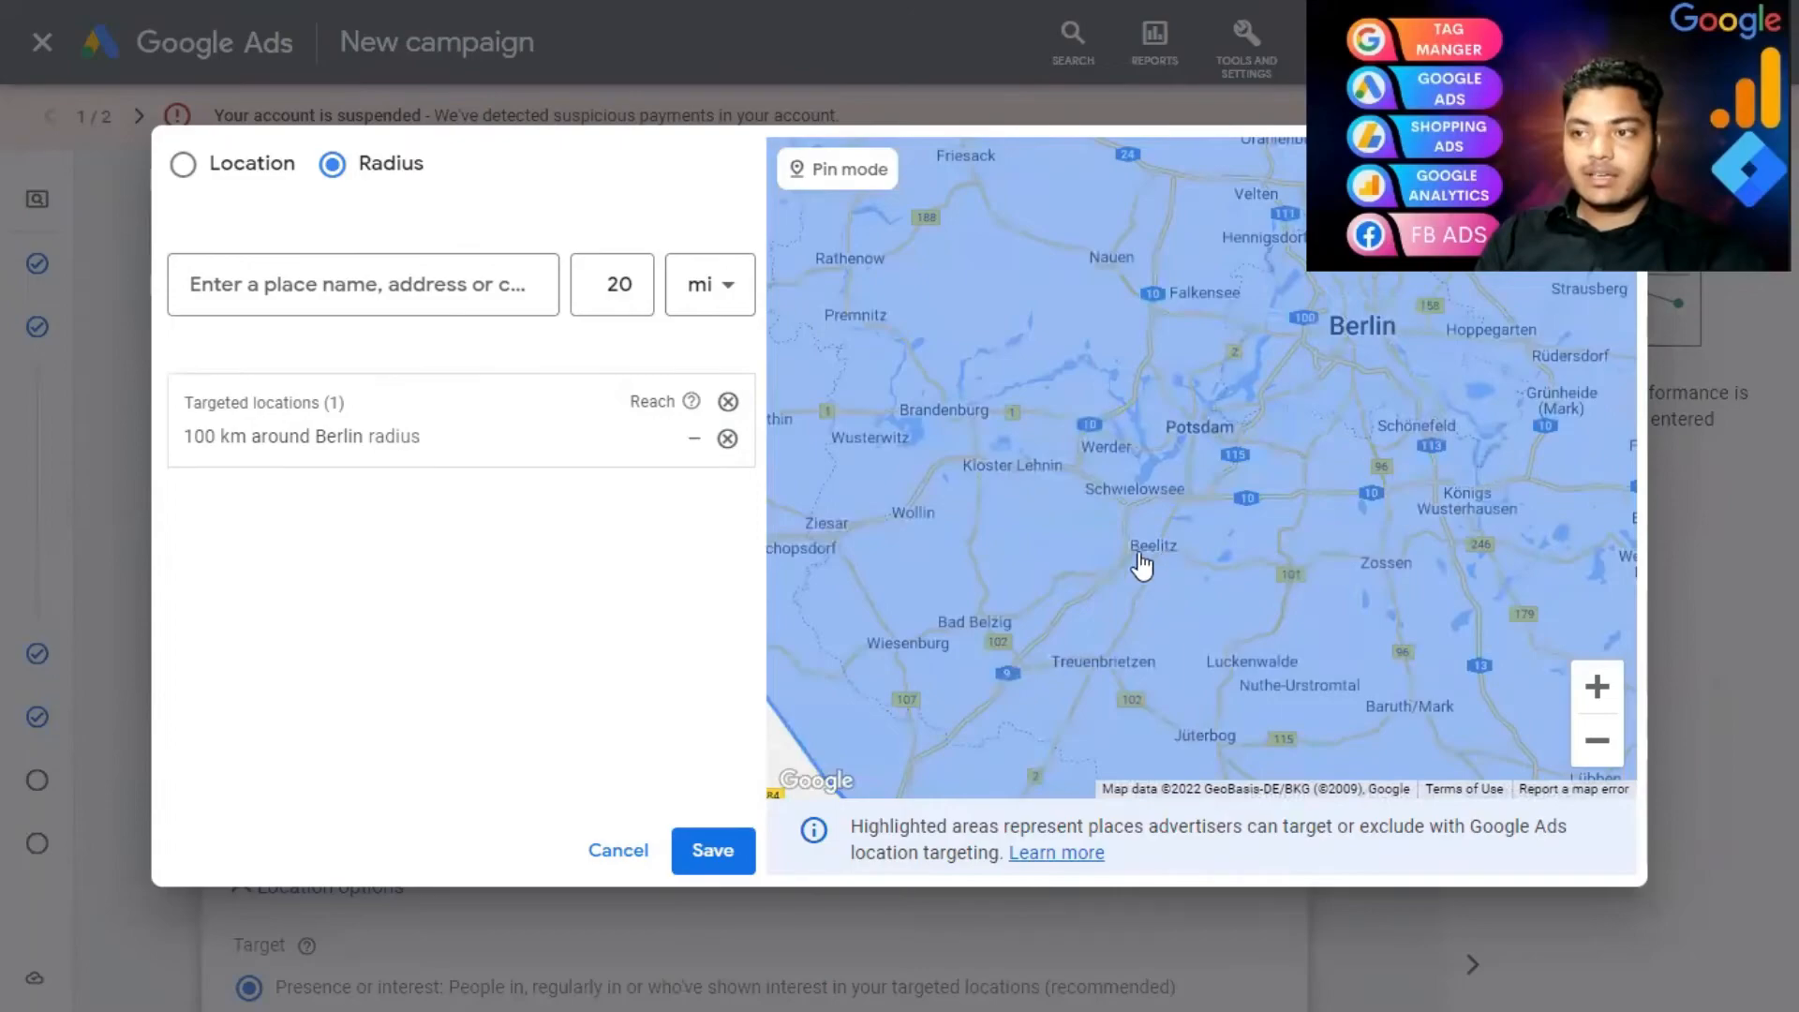
click(184, 166)
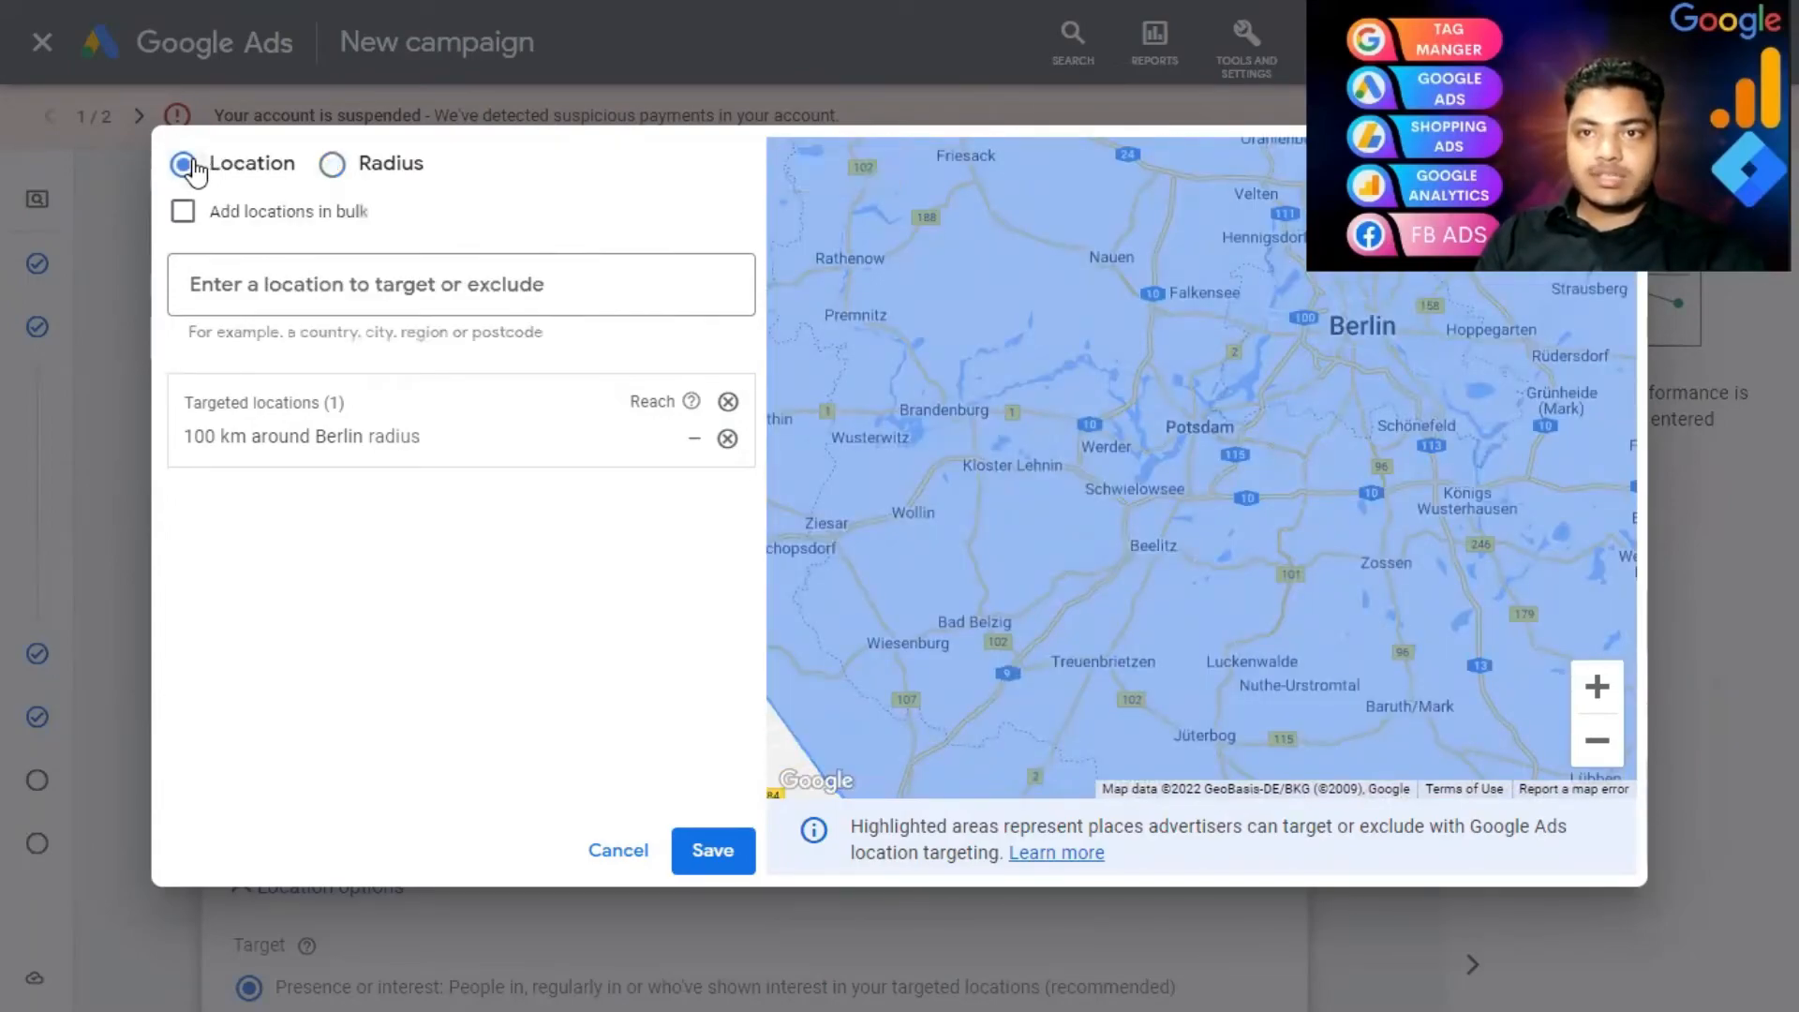
click(311, 273)
text(b)
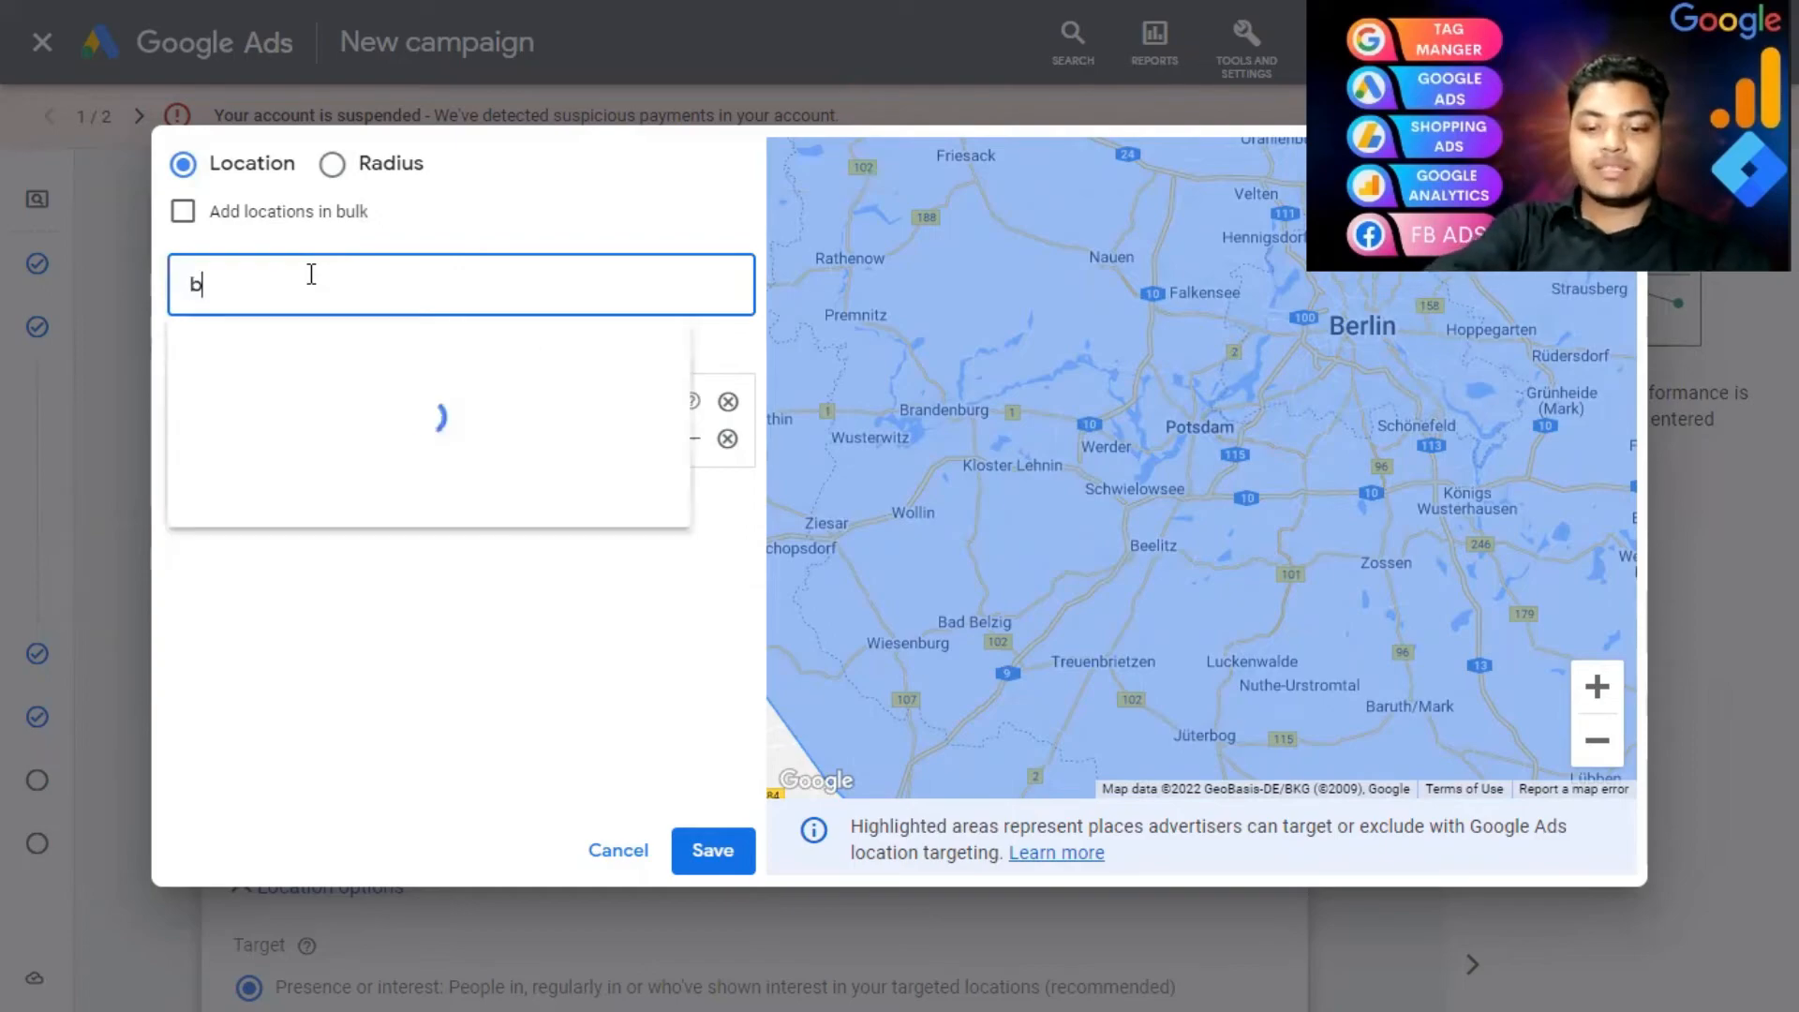
text(eelitz)
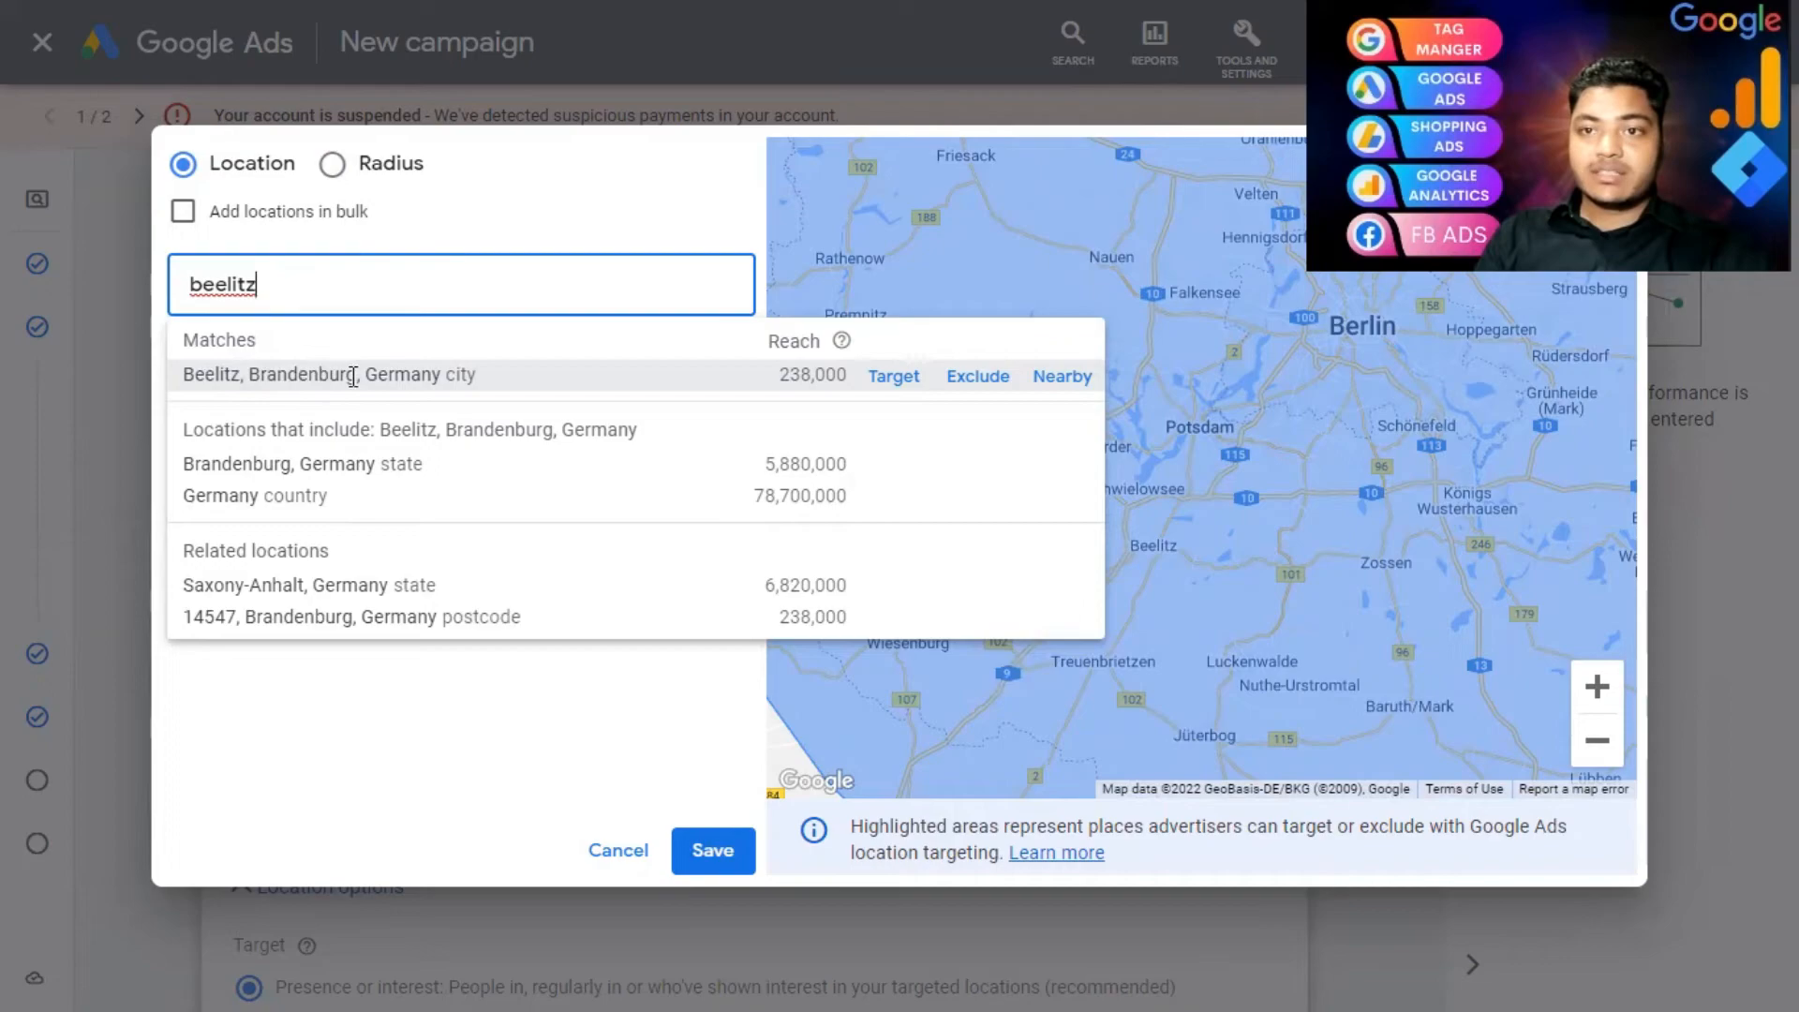
click(979, 378)
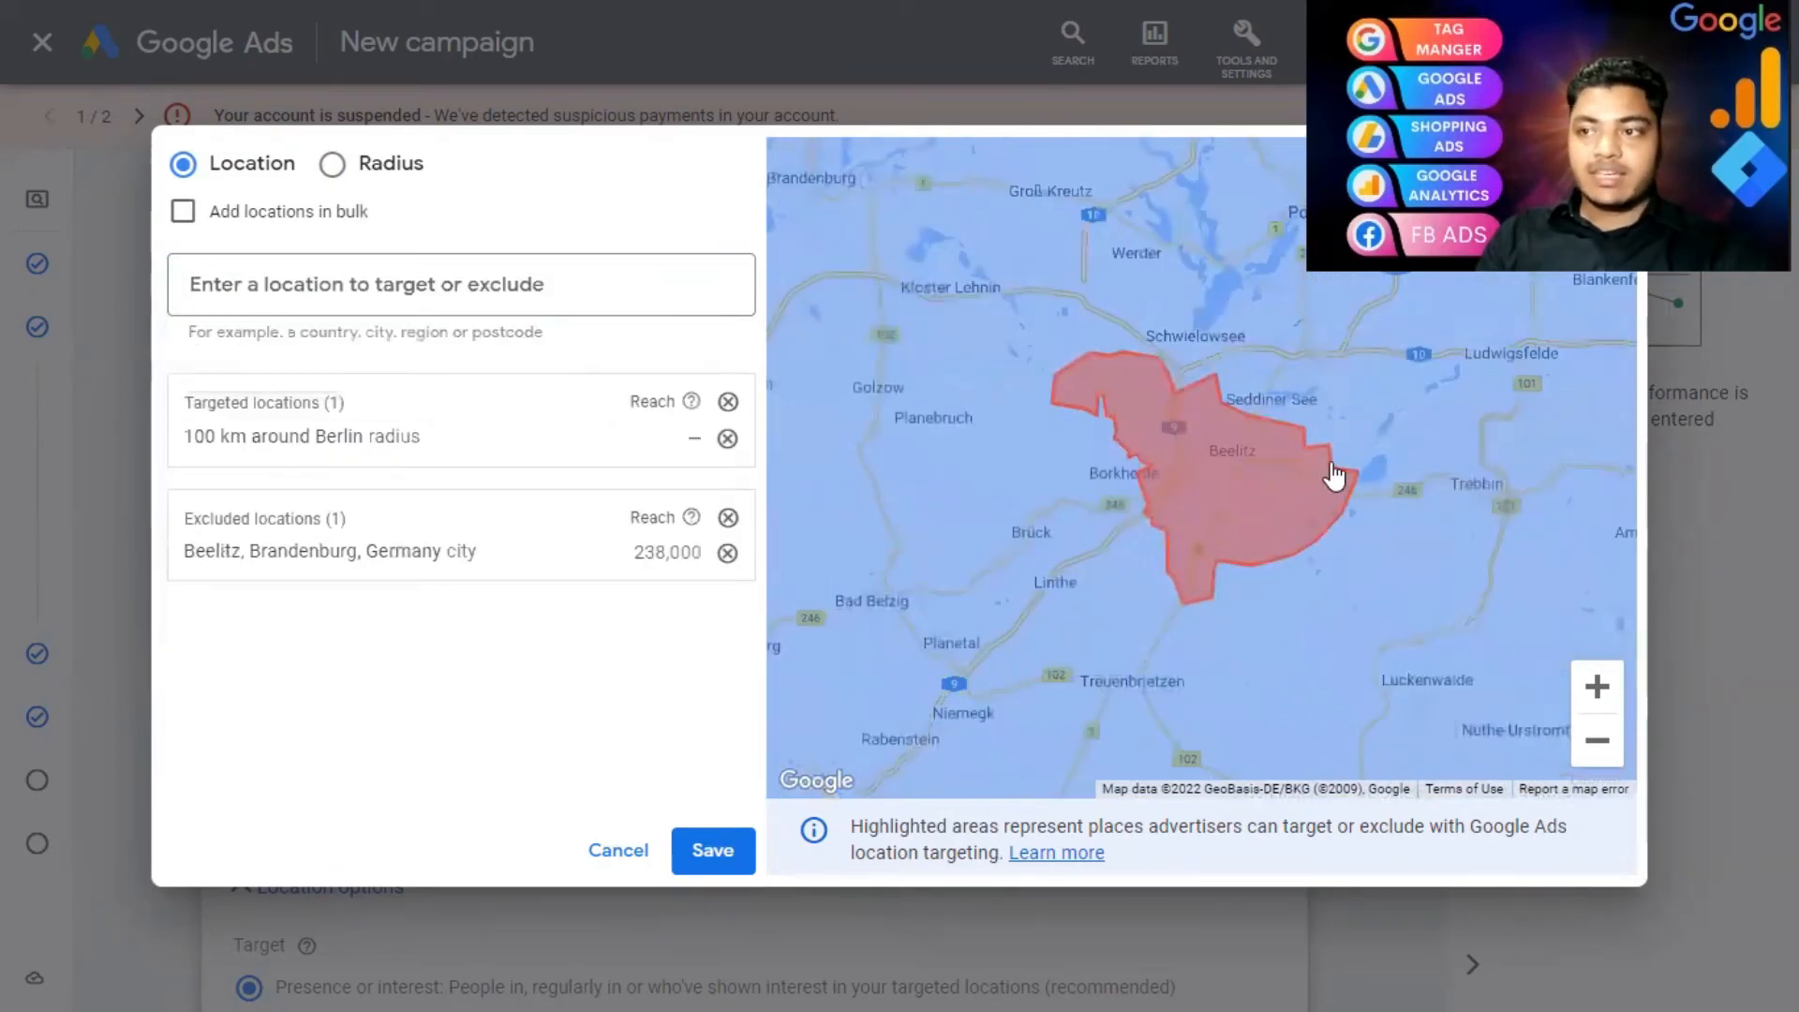
scroll(1331, 478, down, 3)
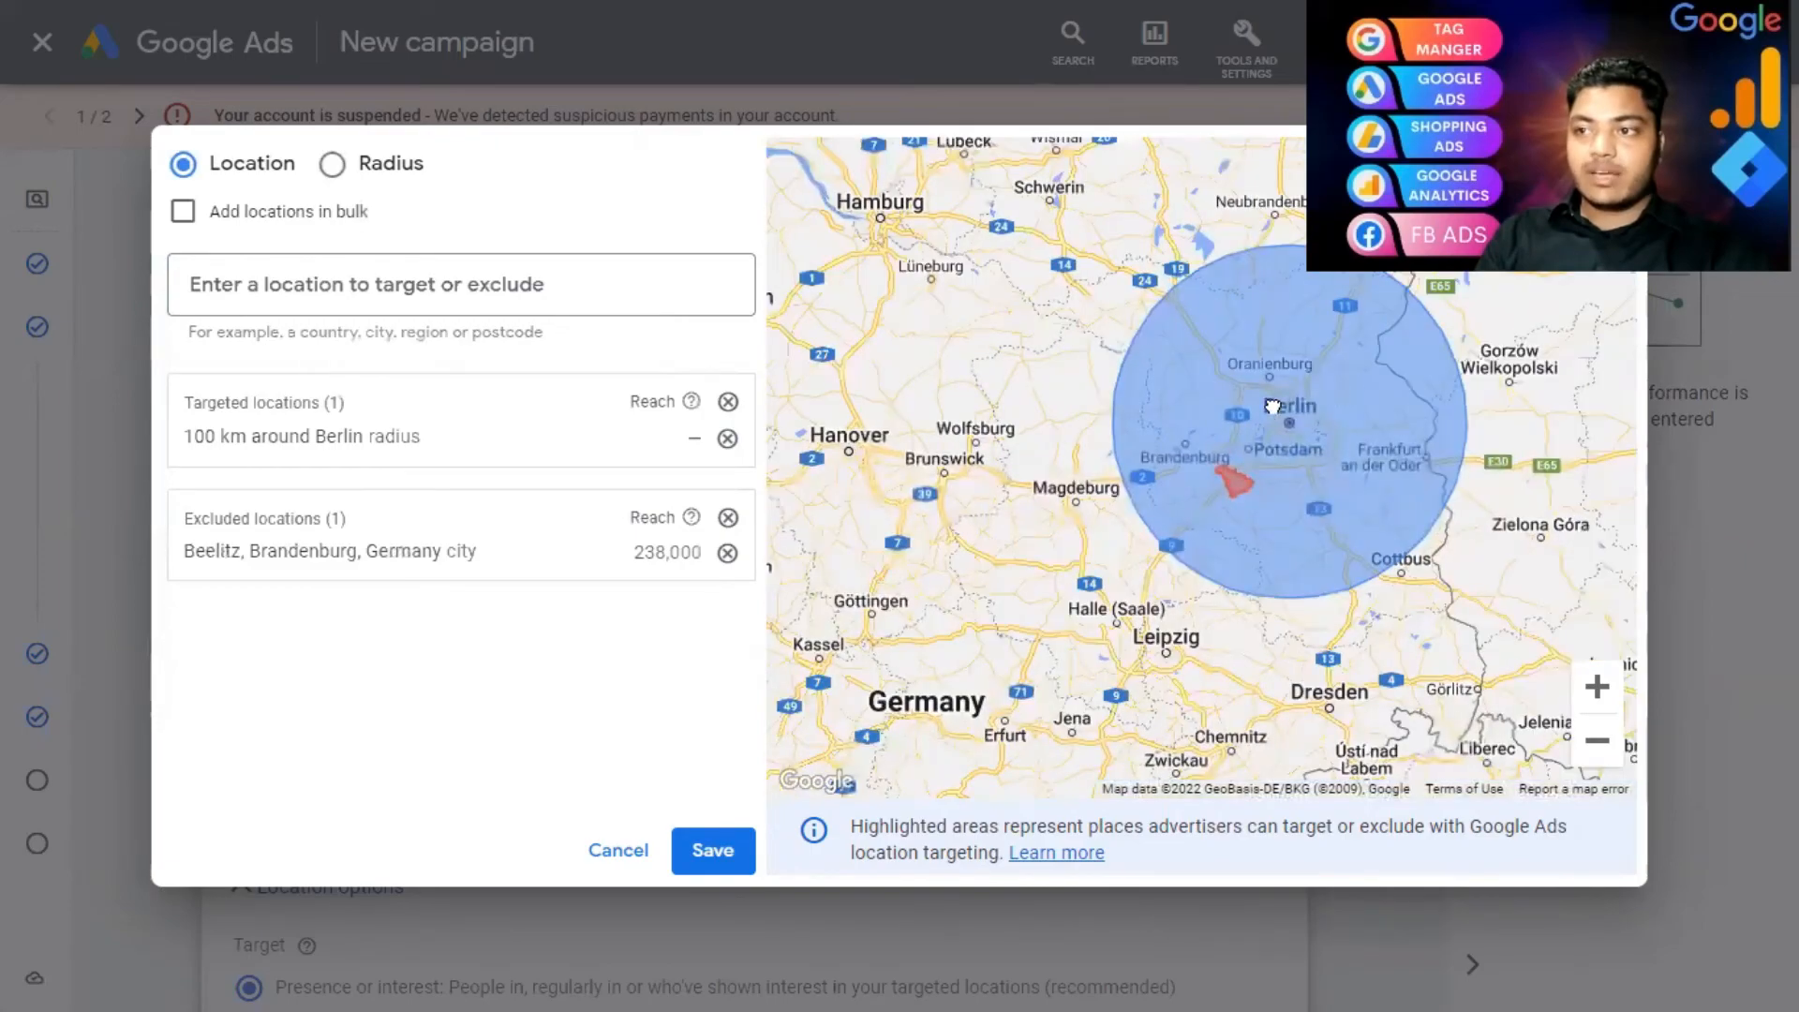
drag(1203, 335, 1070, 371)
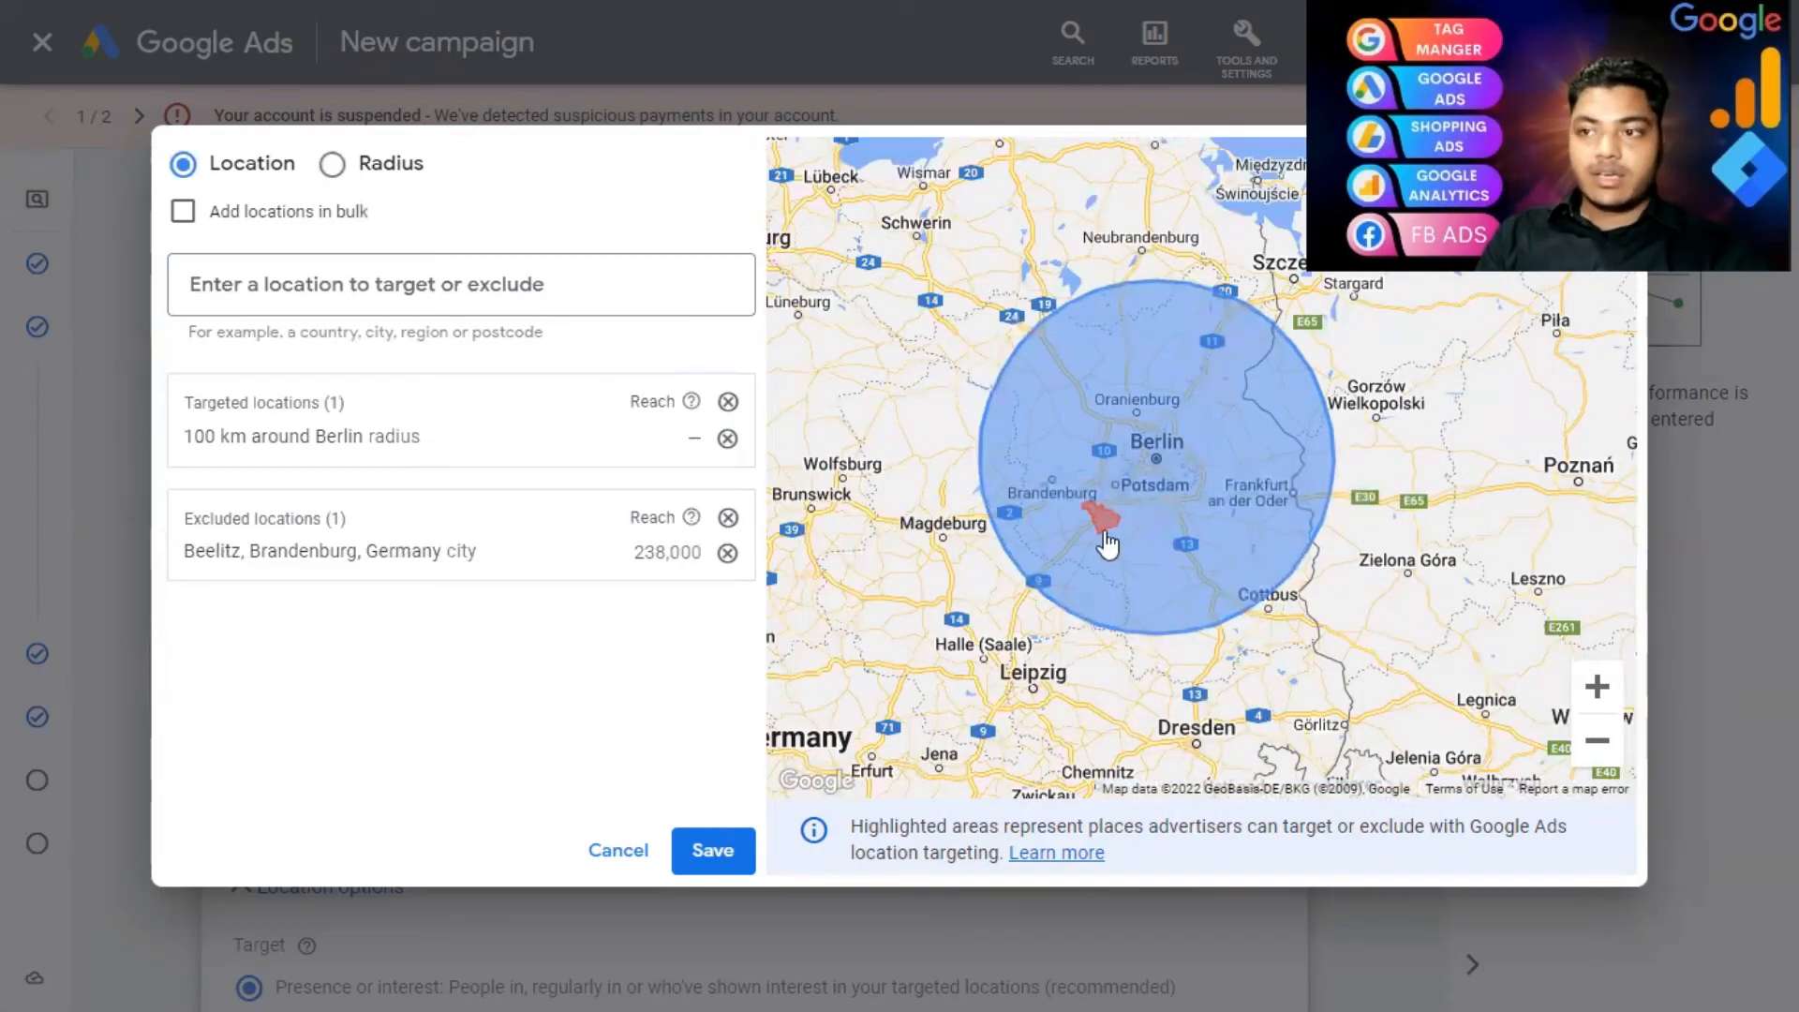
scroll(1108, 521, up, 2)
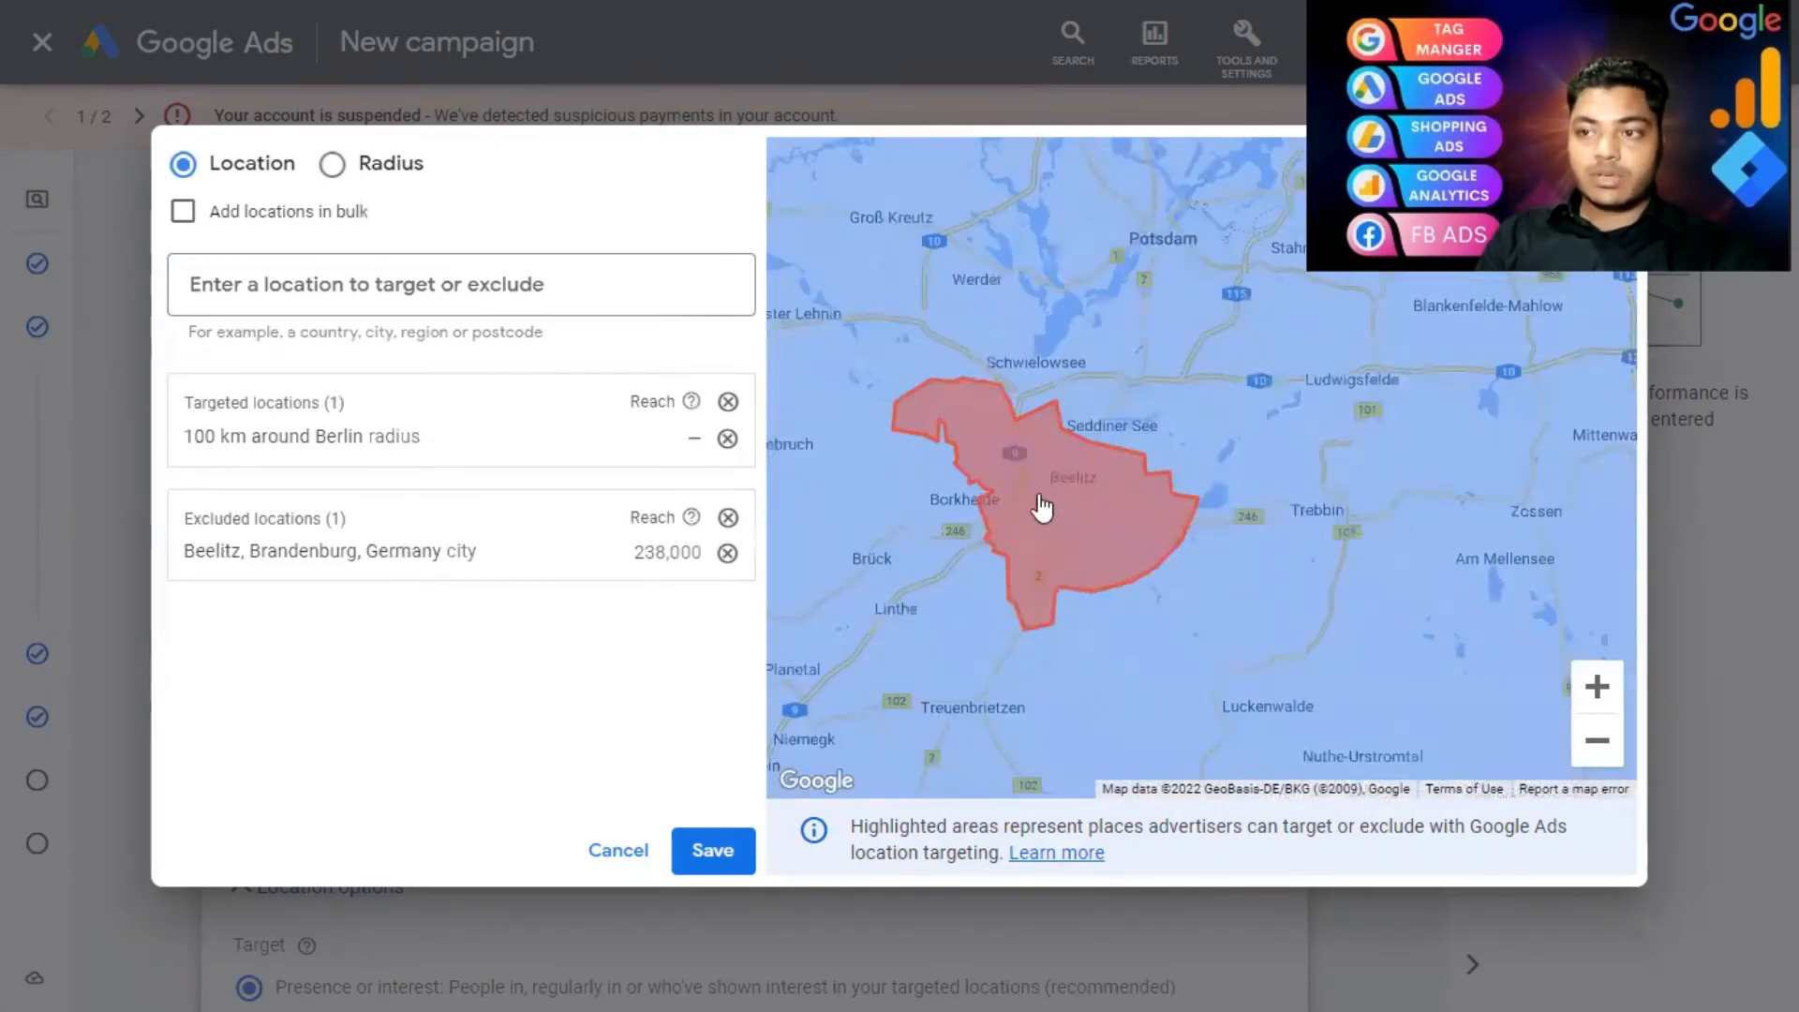
scroll(1161, 375, down, 2)
scroll(1060, 523, up, 4)
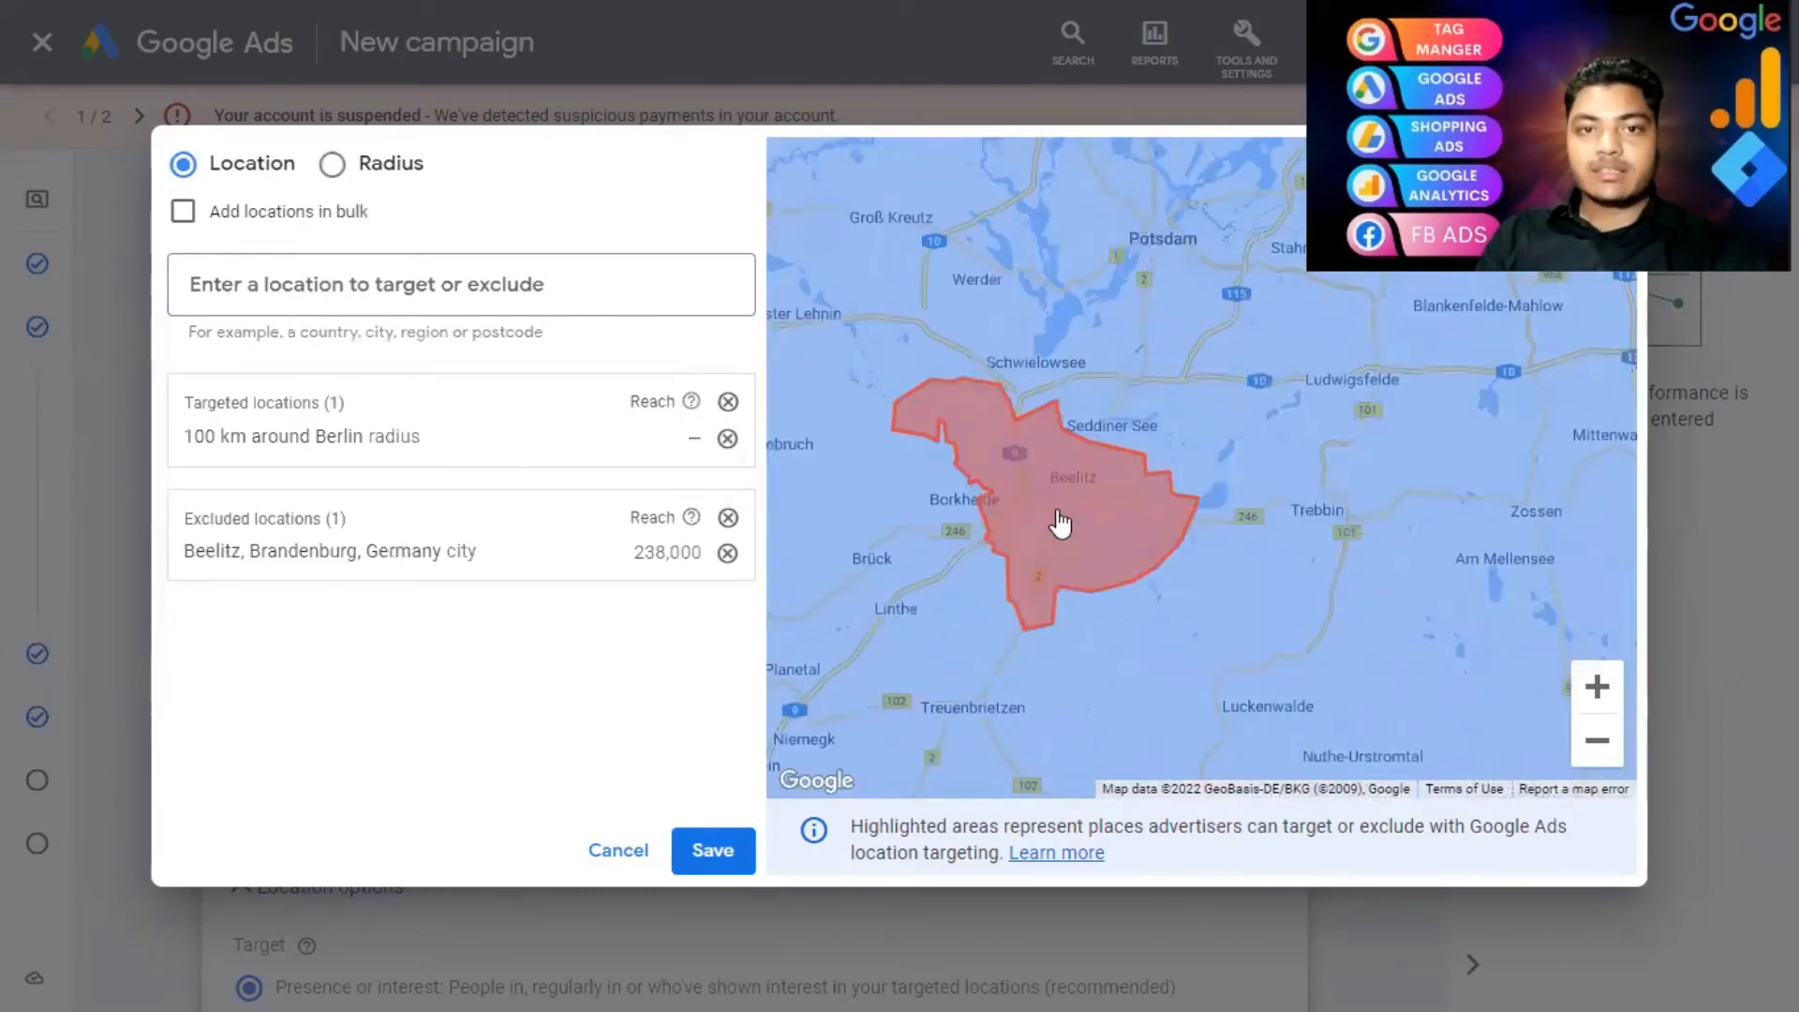